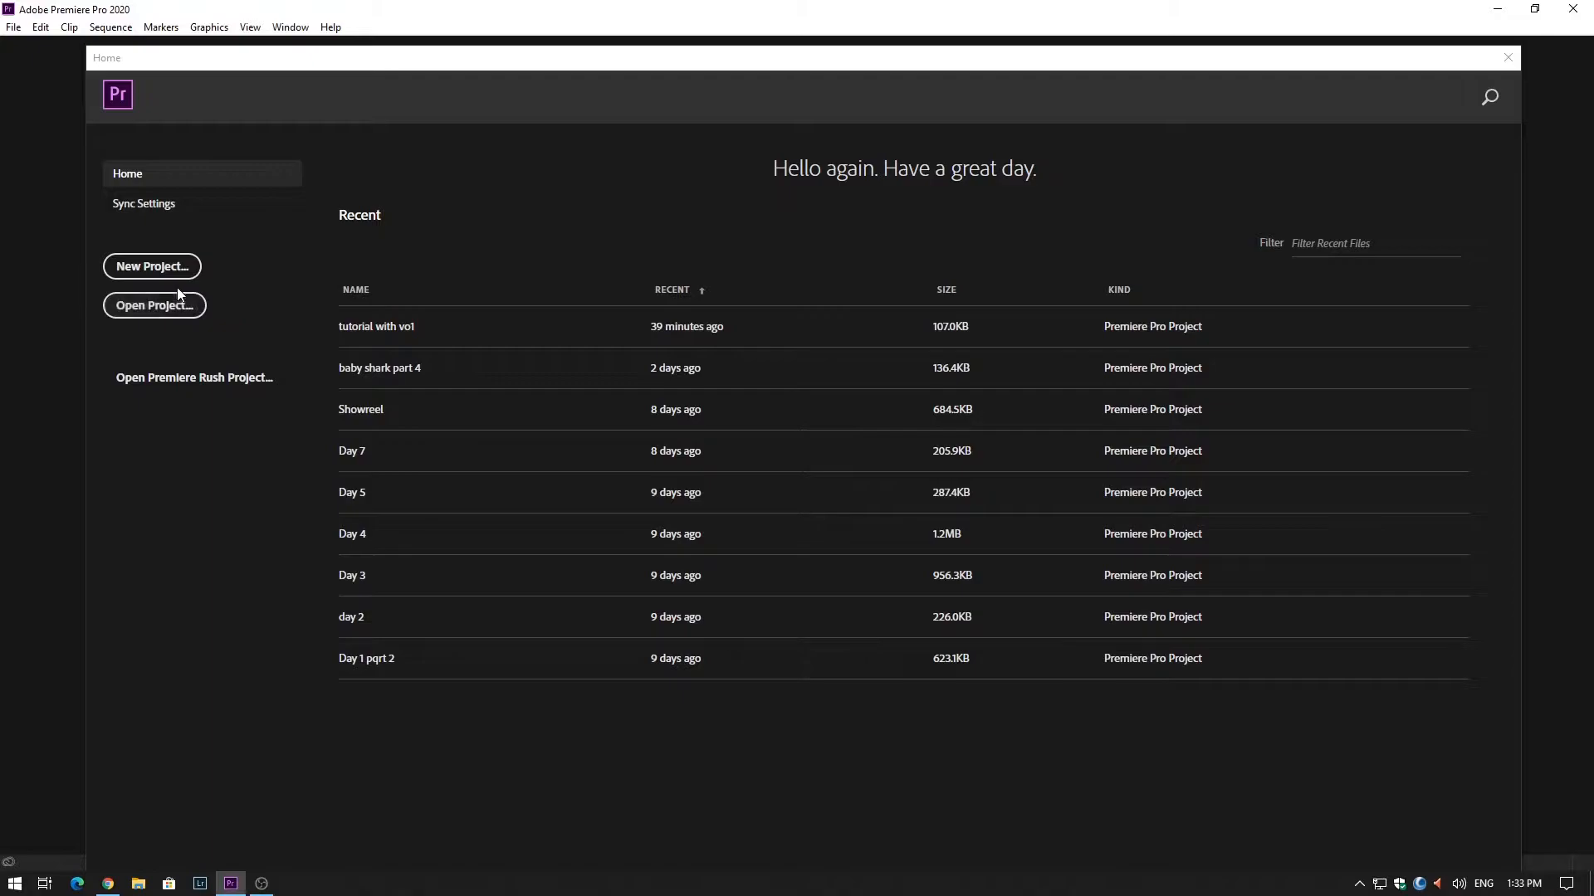
Create a new project named "Sample reel" stored in the Videos folder, keeping the default general settings
click(168, 267)
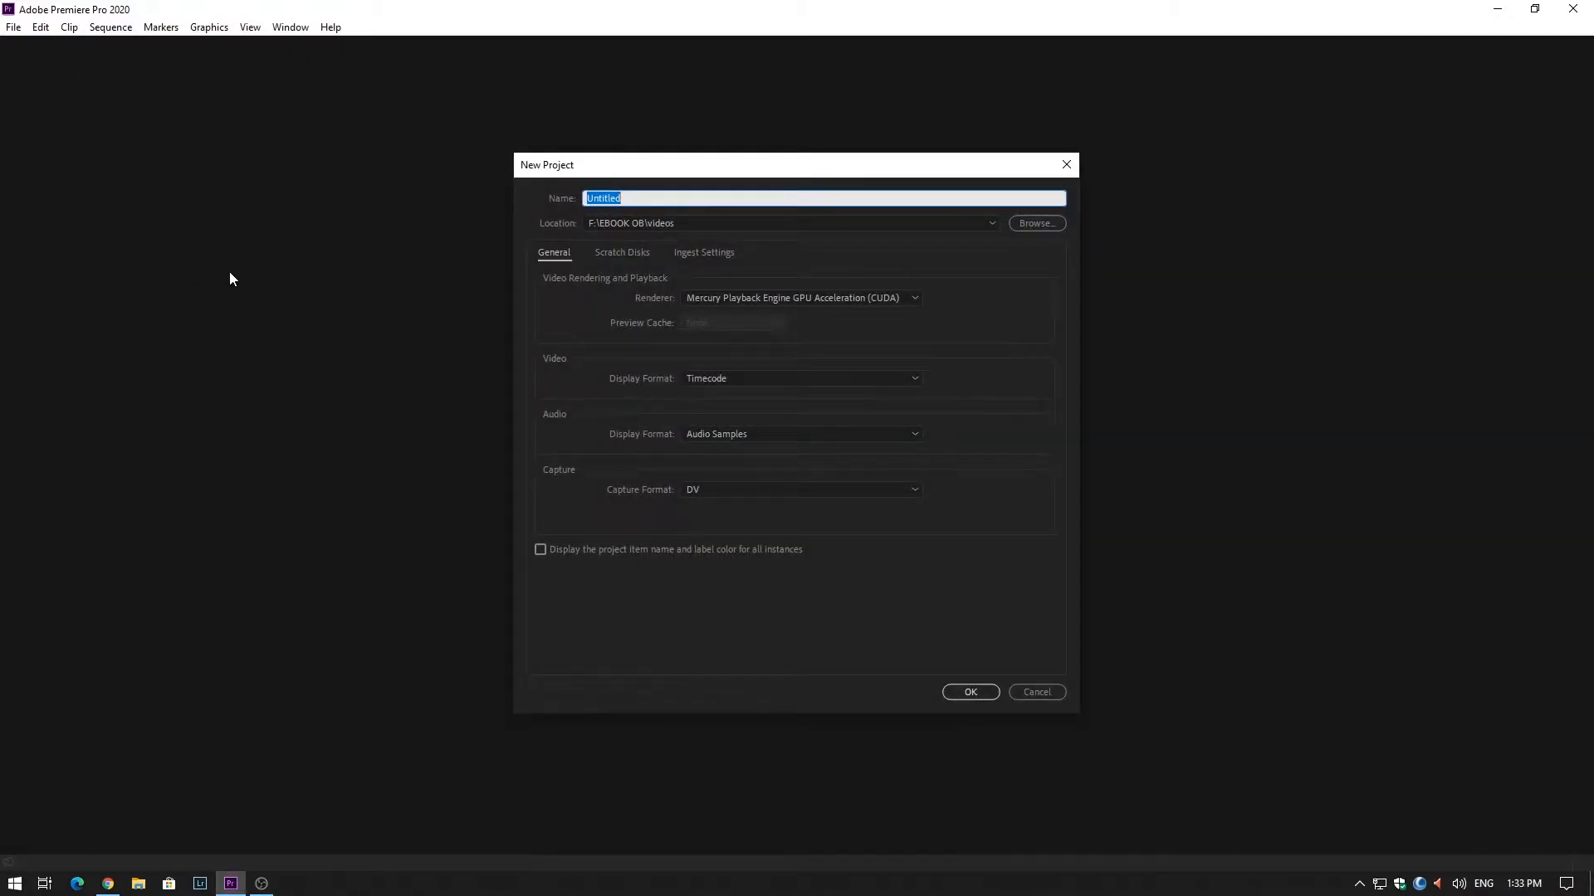
text(Sample reel)
click(1050, 227)
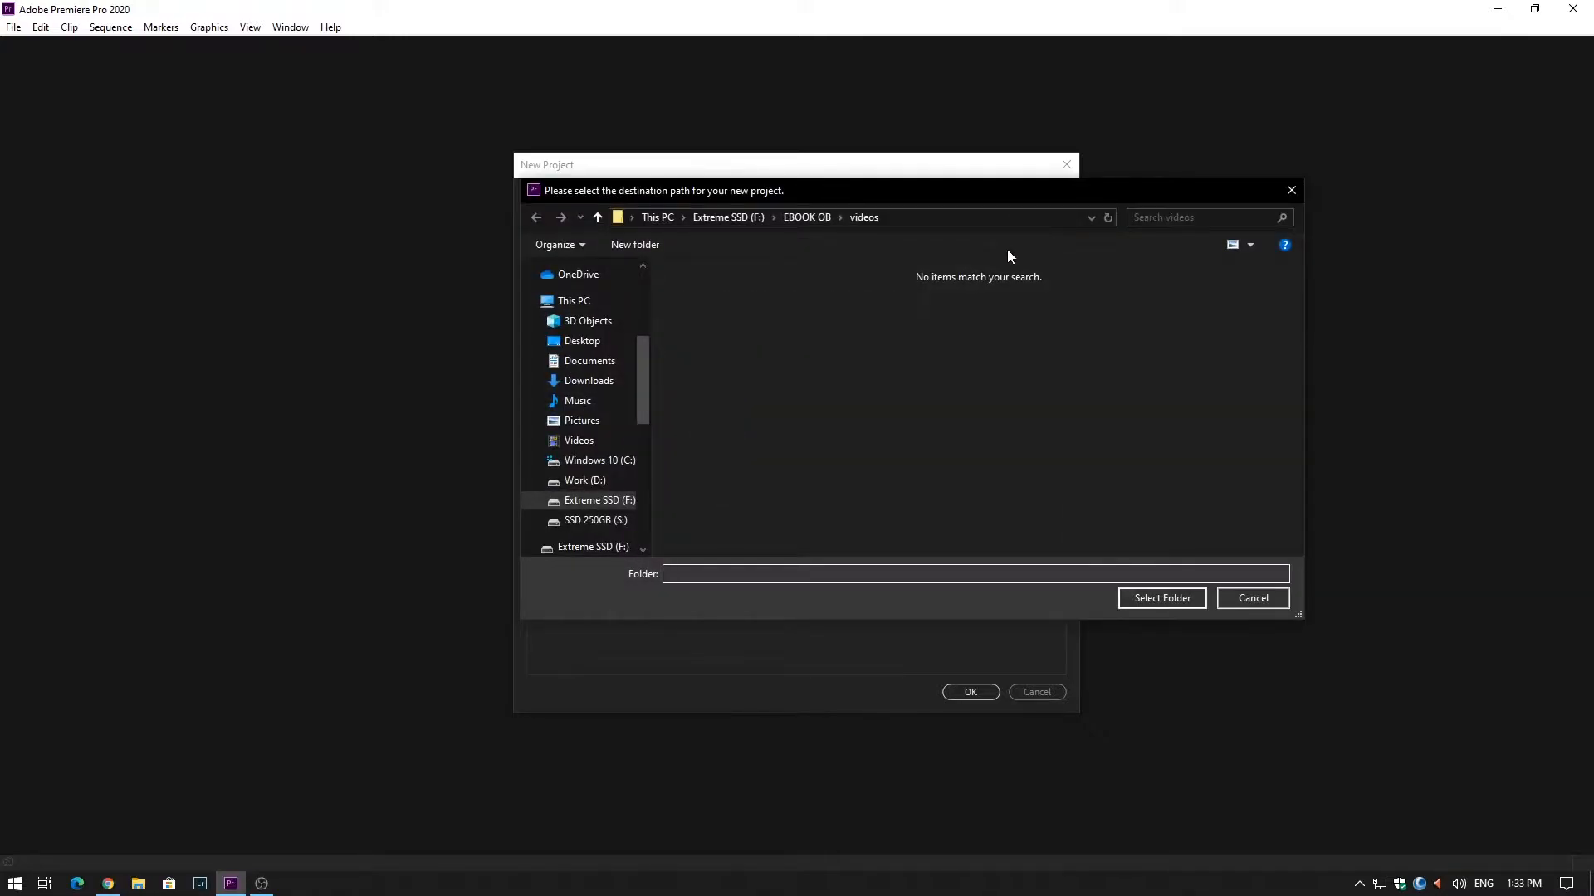
click(585, 441)
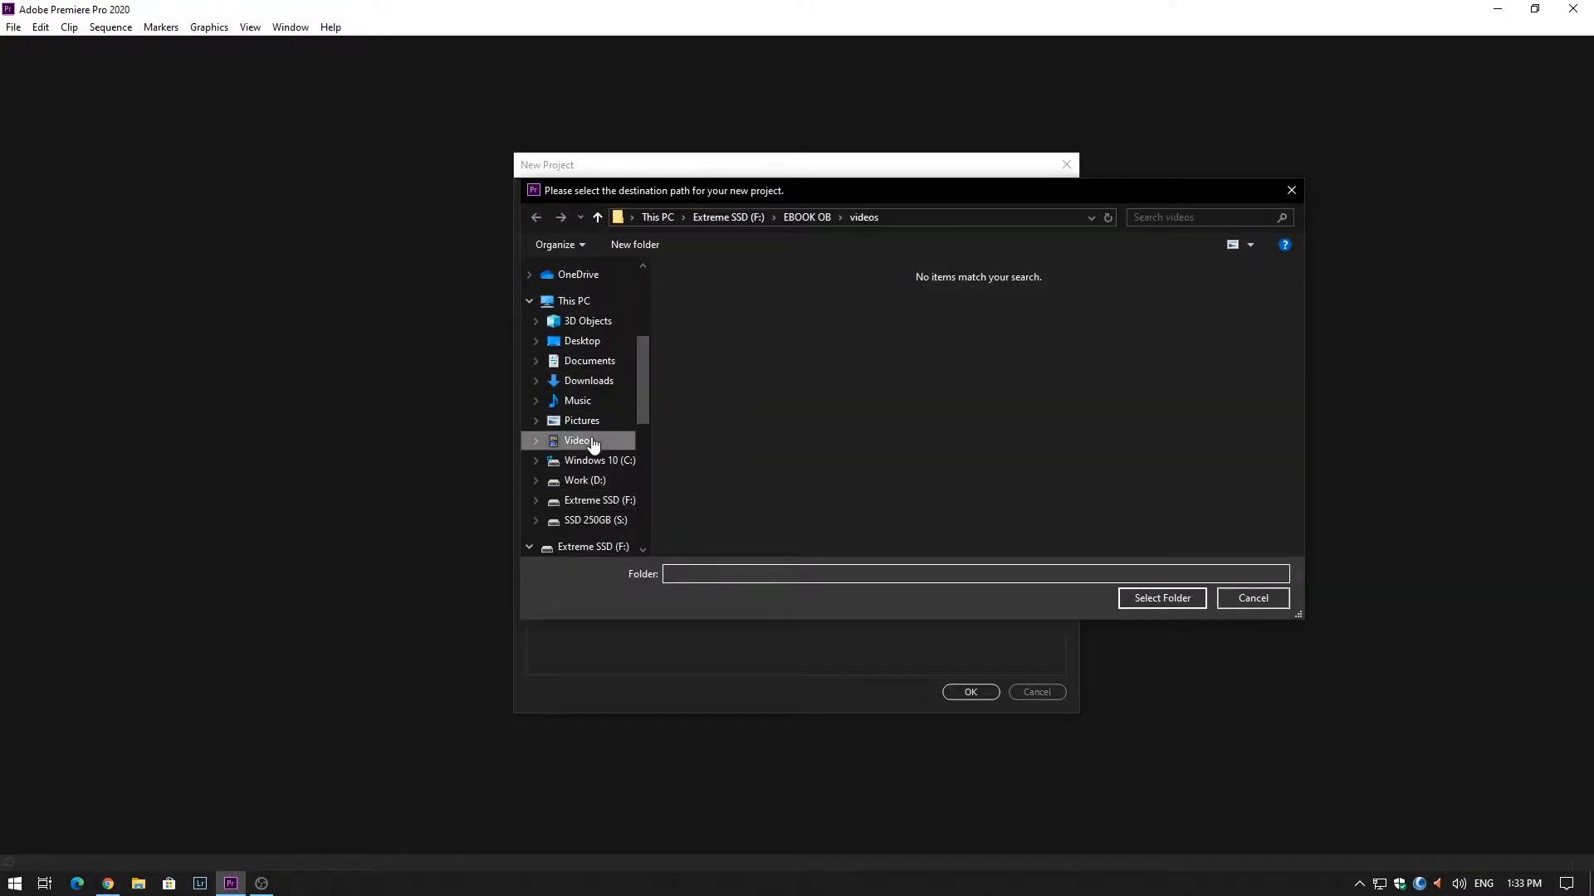
click(1162, 600)
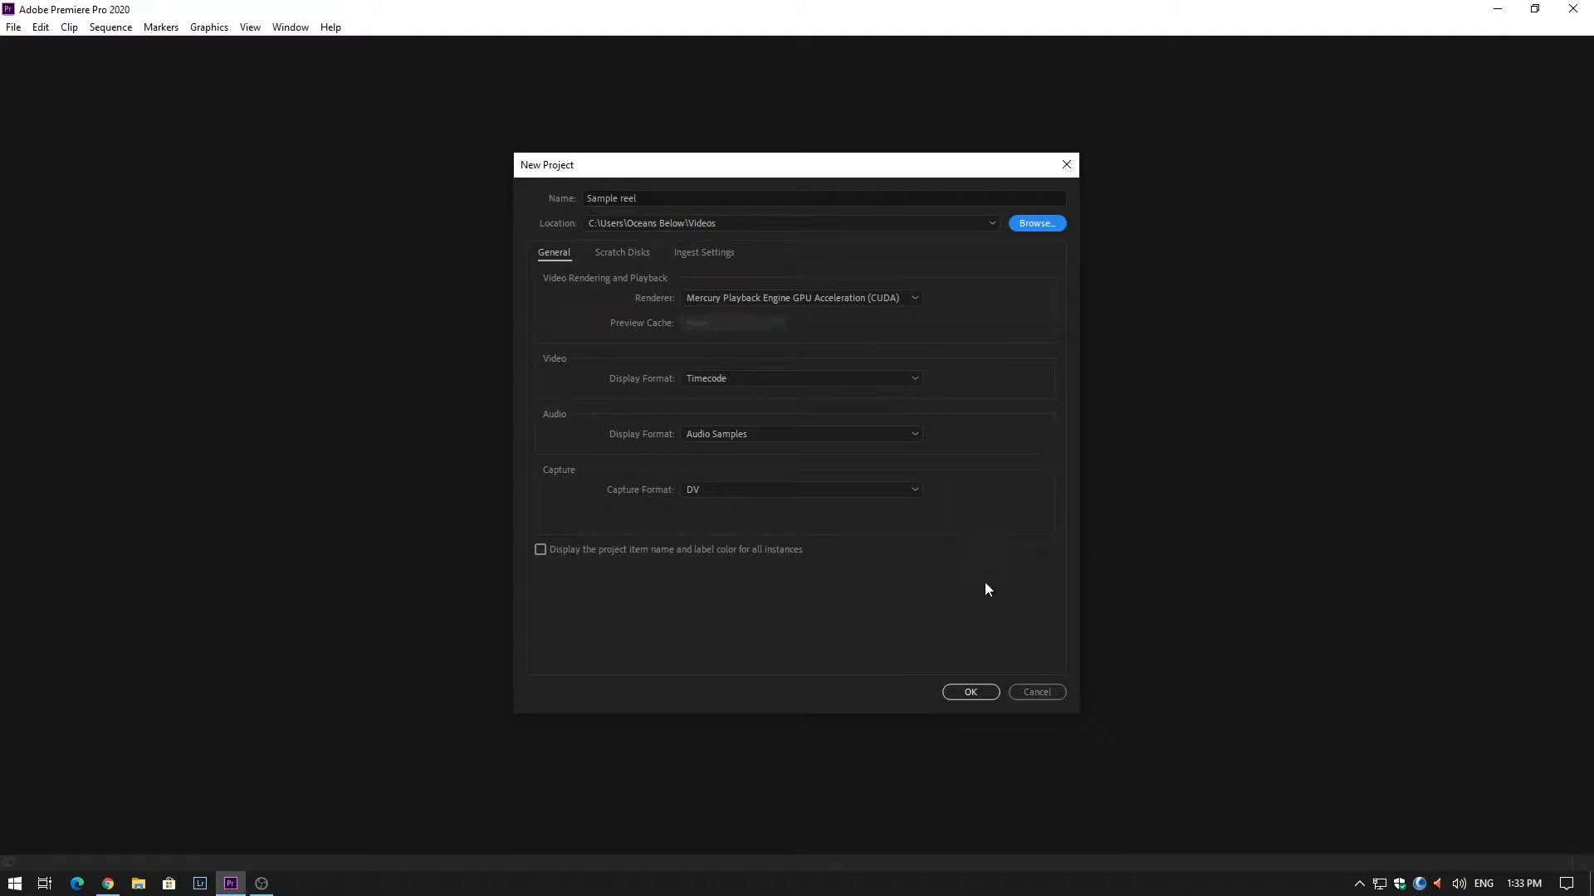
click(983, 689)
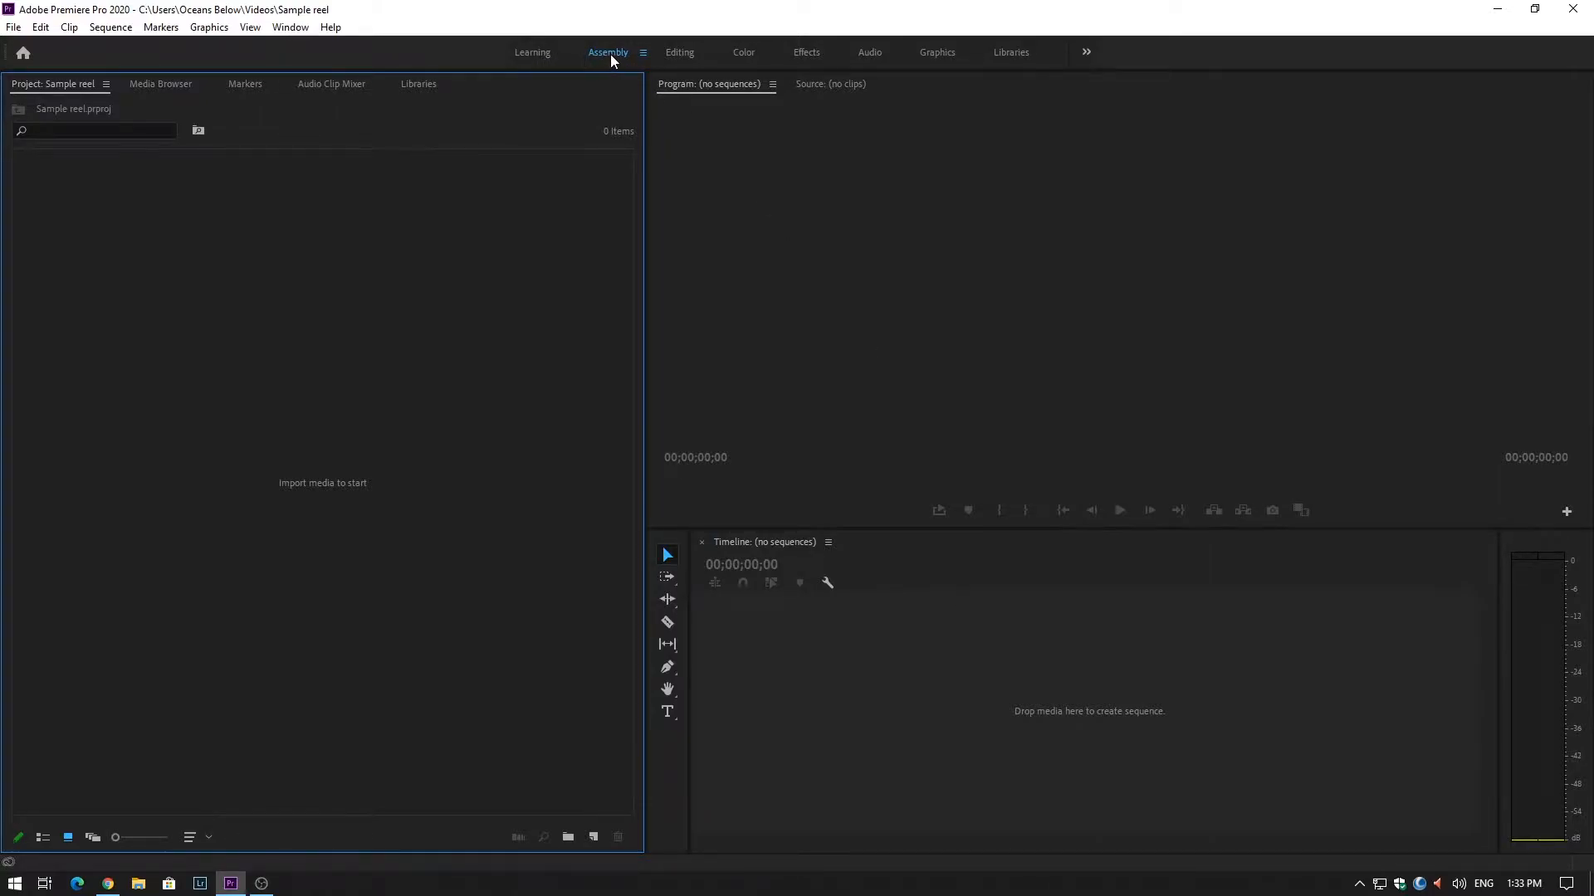
Look through the Editing and Color workspaces and return to the Assembly workspace
click(685, 55)
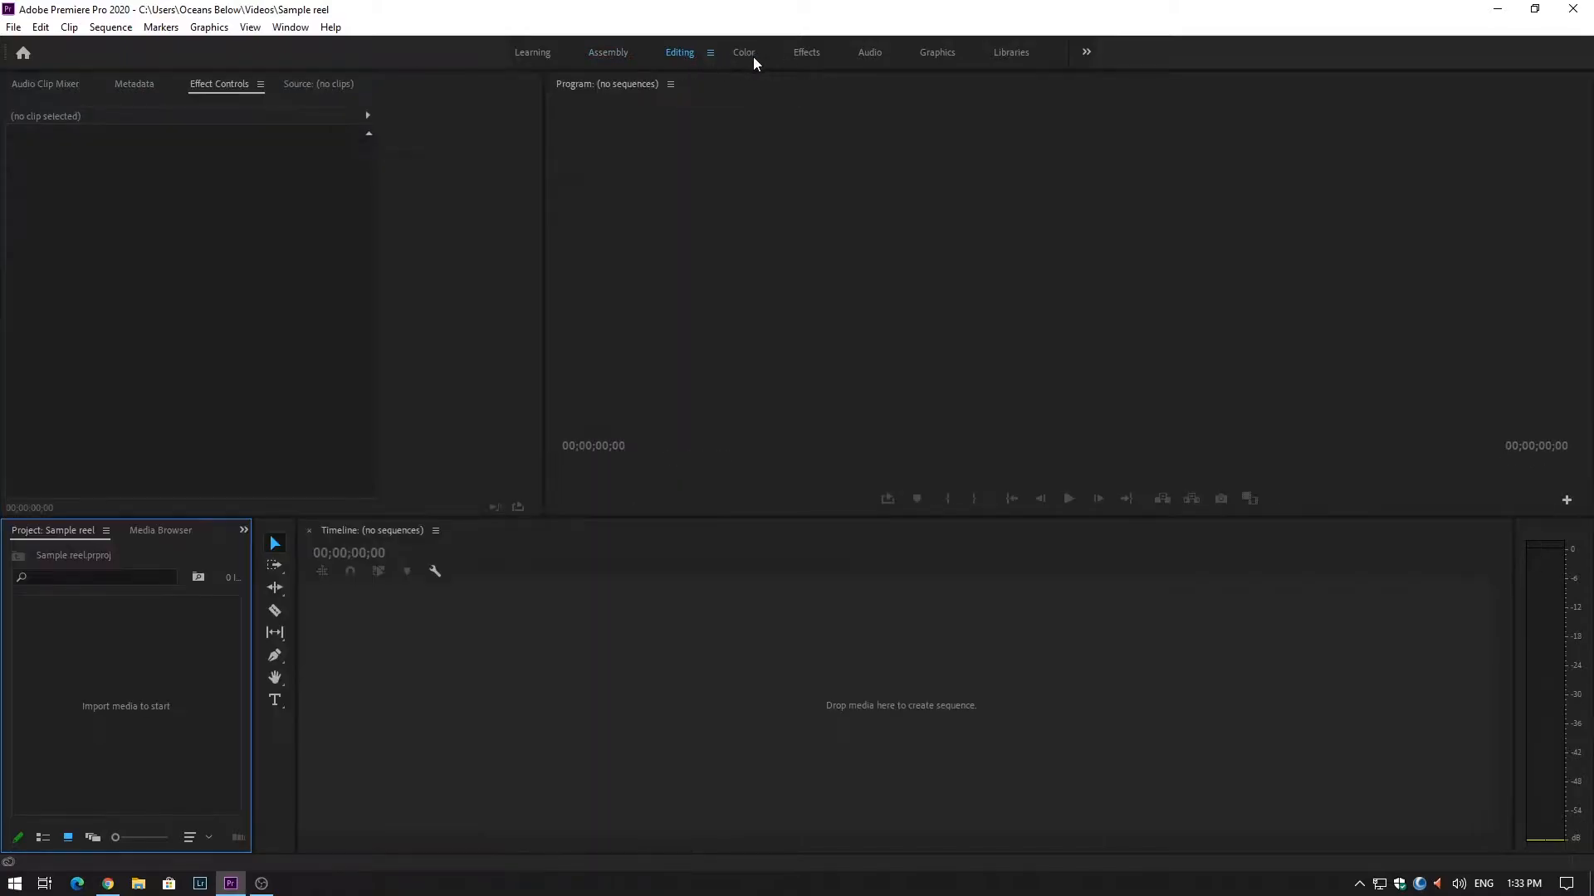
click(754, 56)
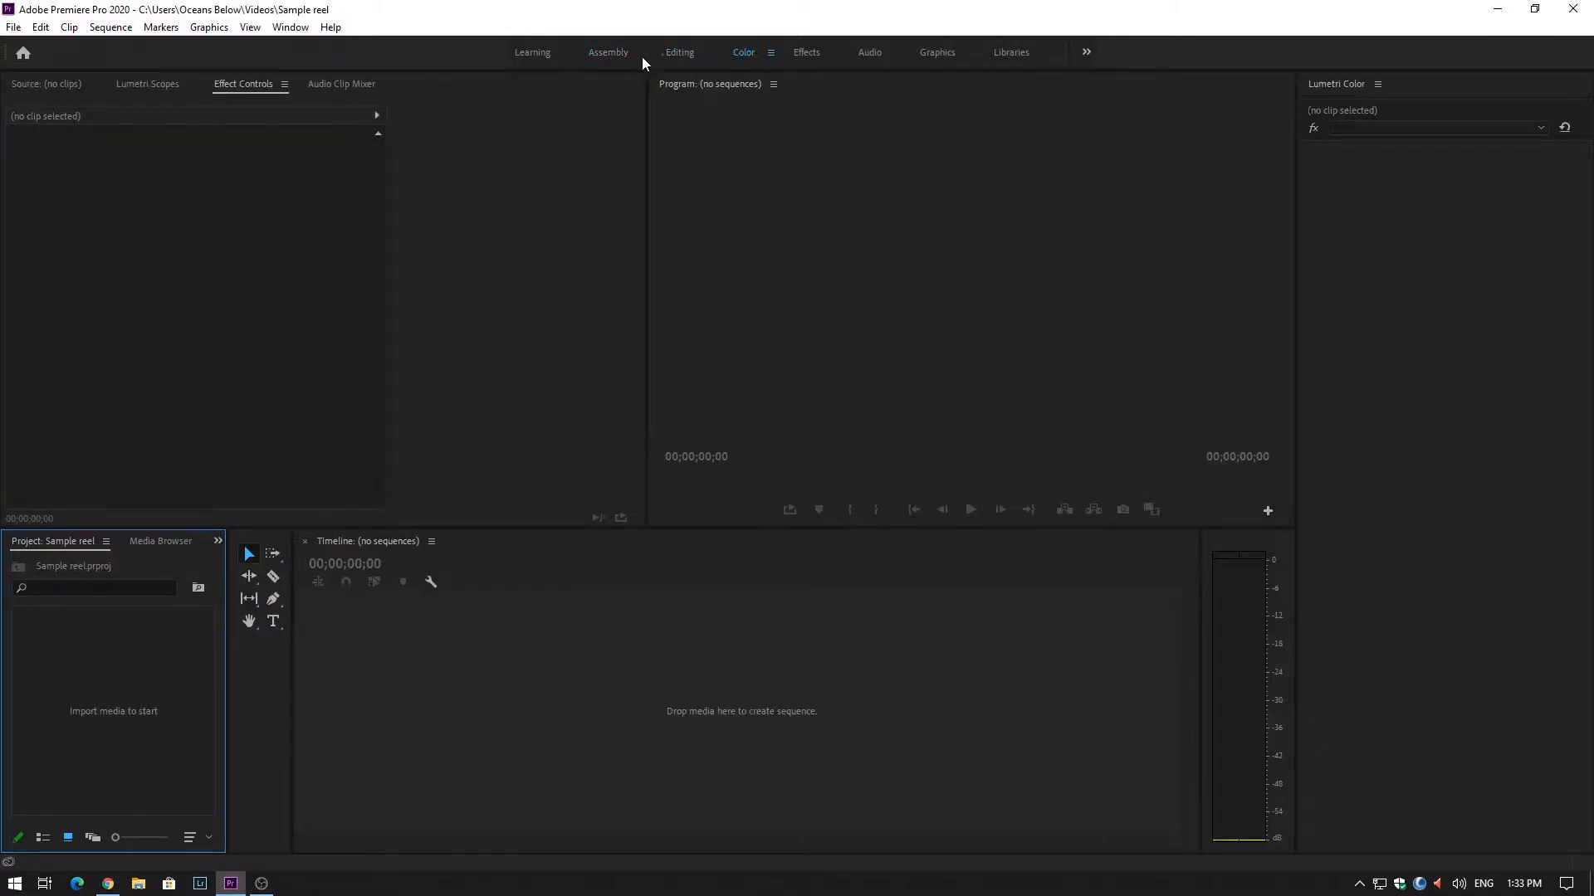
click(610, 54)
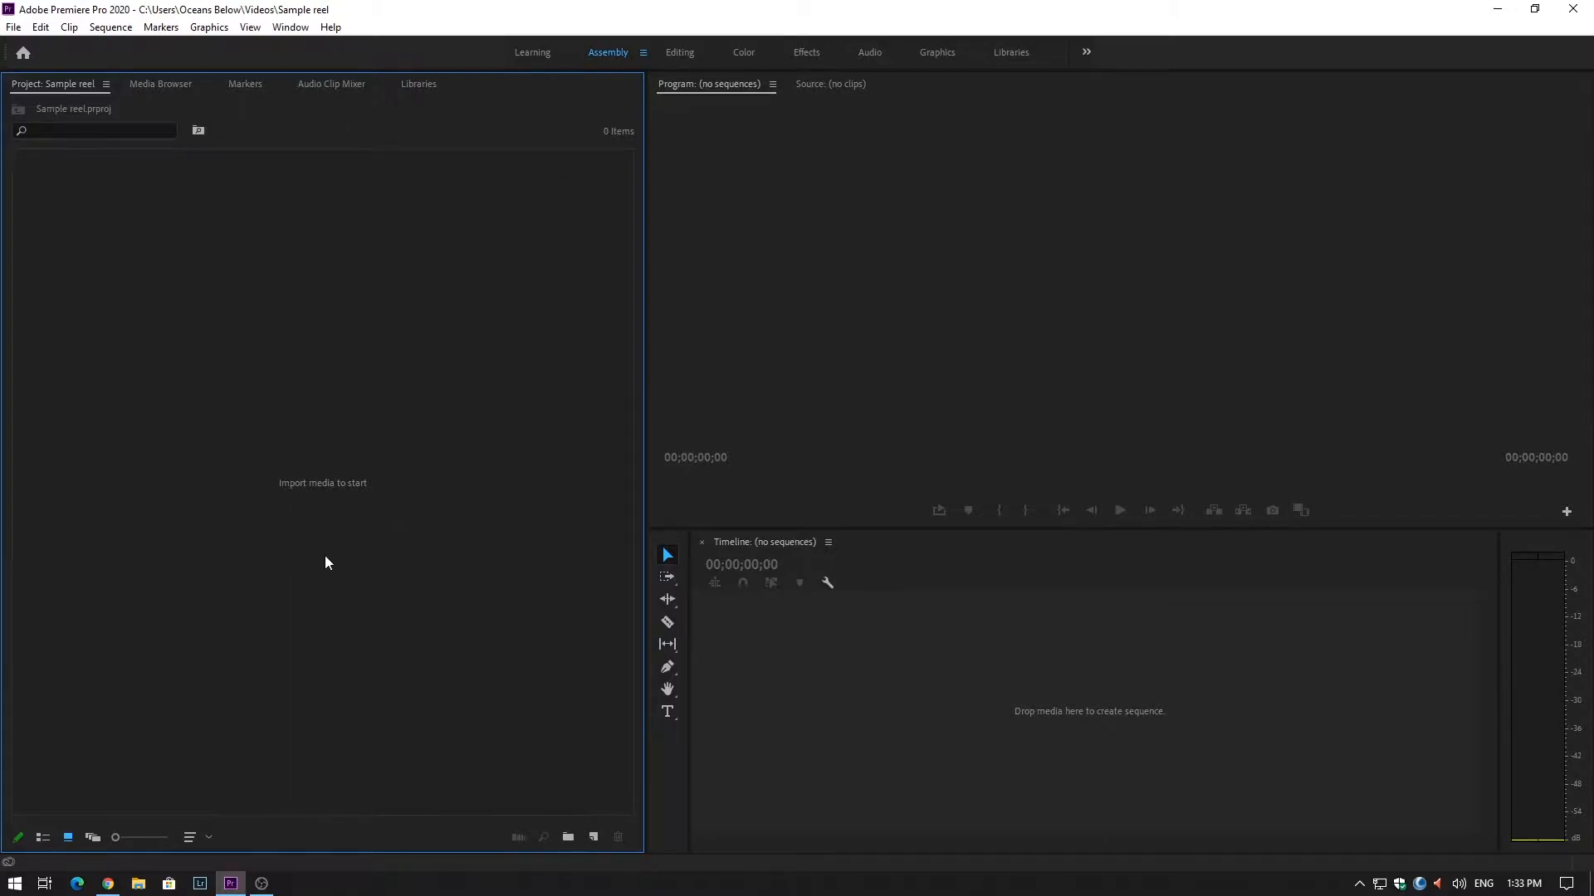
Import the "sample footage" folder from the Desktop into the project
click(139, 885)
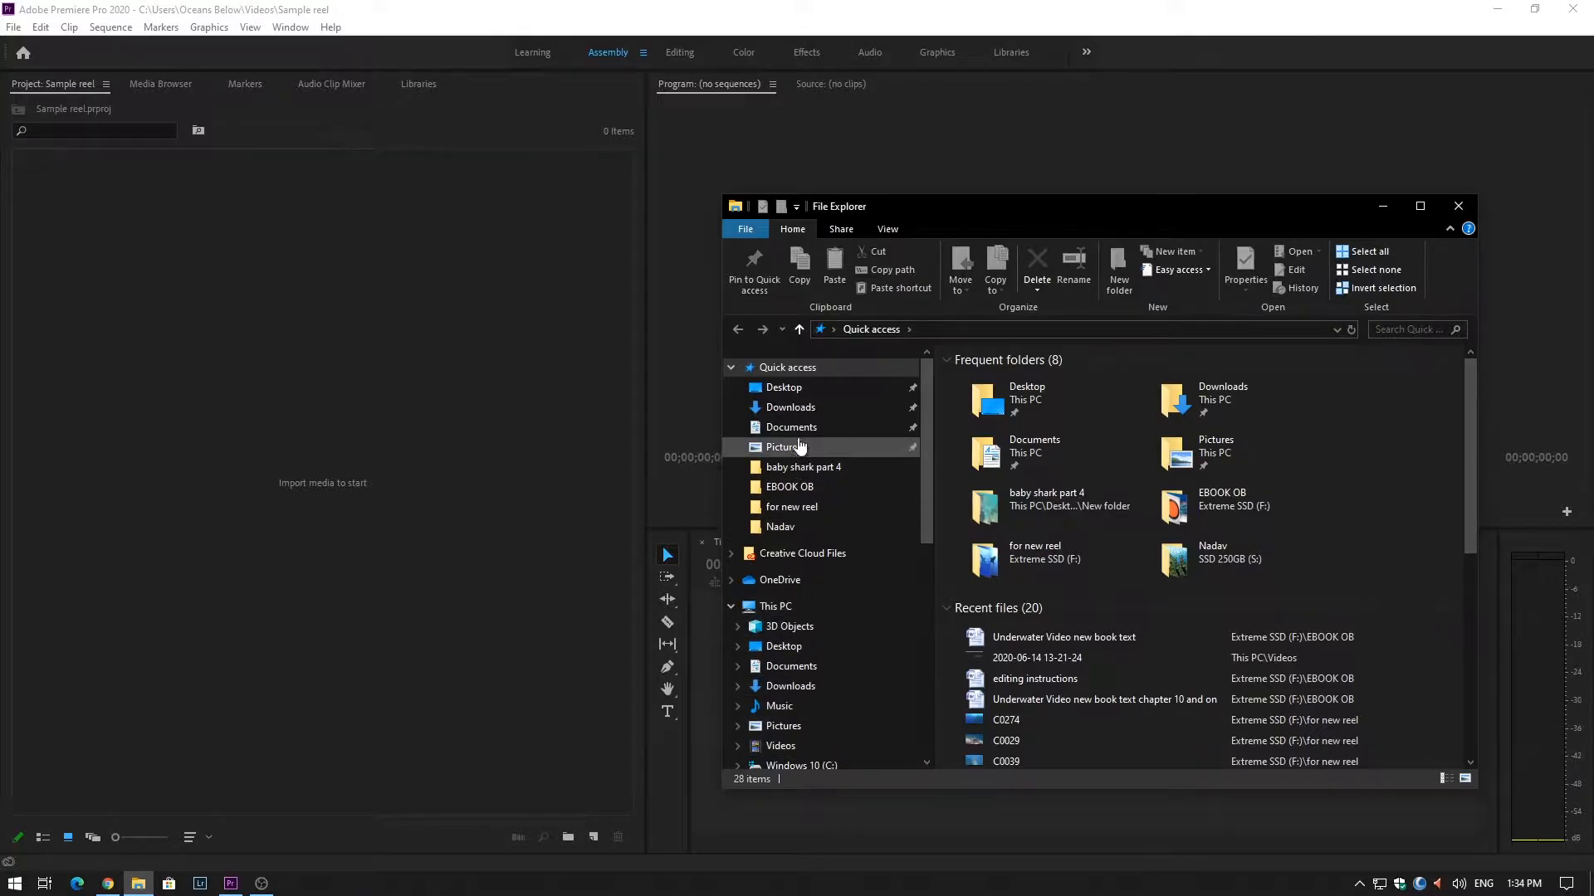
click(796, 390)
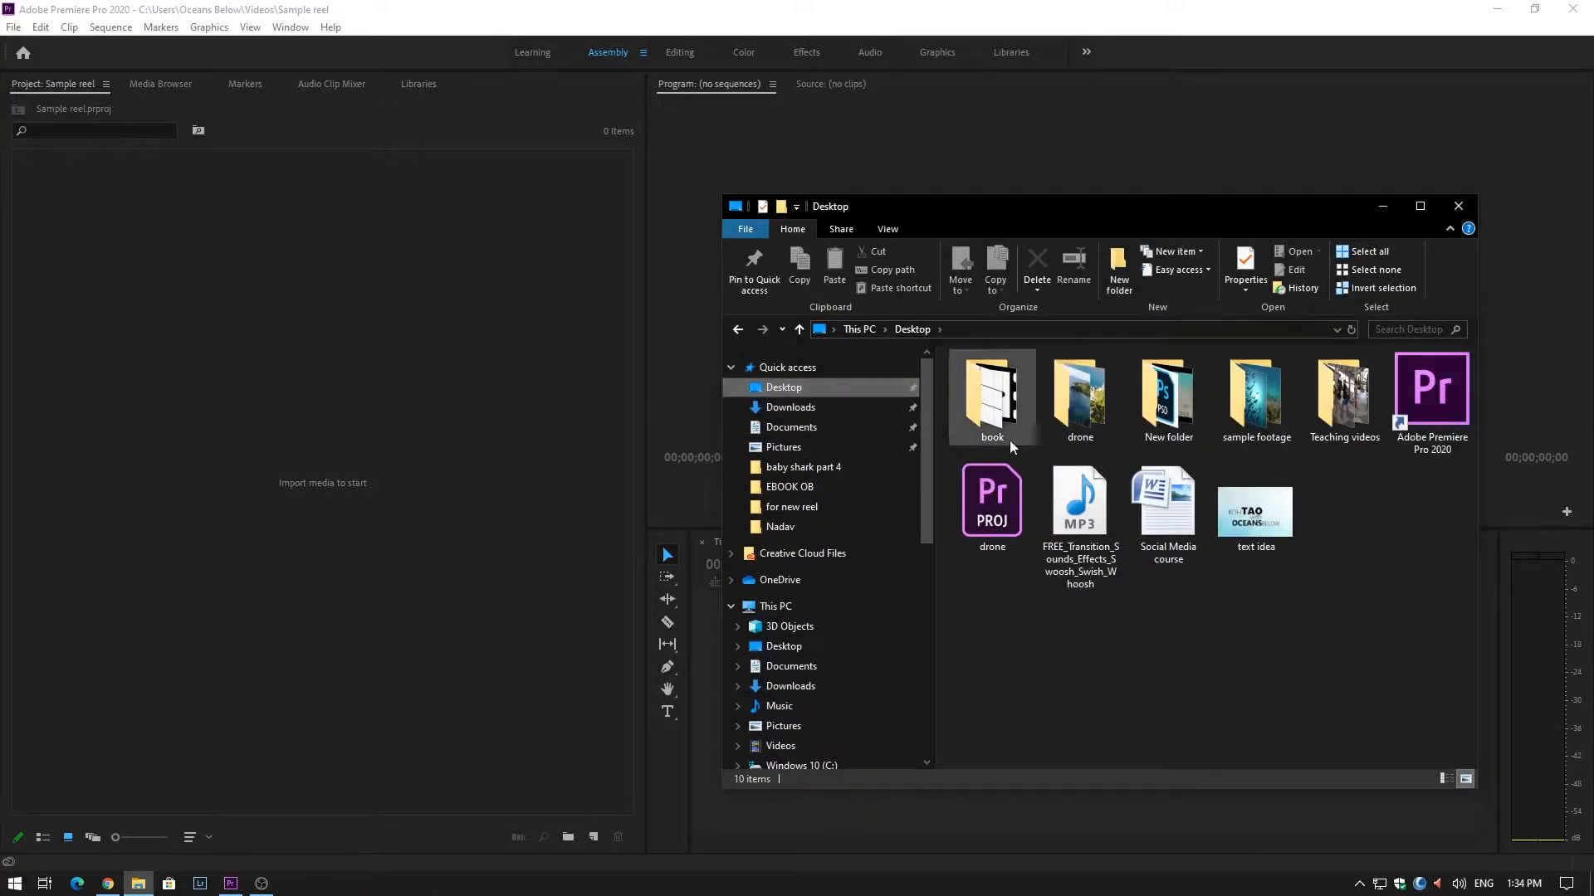
click(1247, 399)
drag(1248, 398, 221, 381)
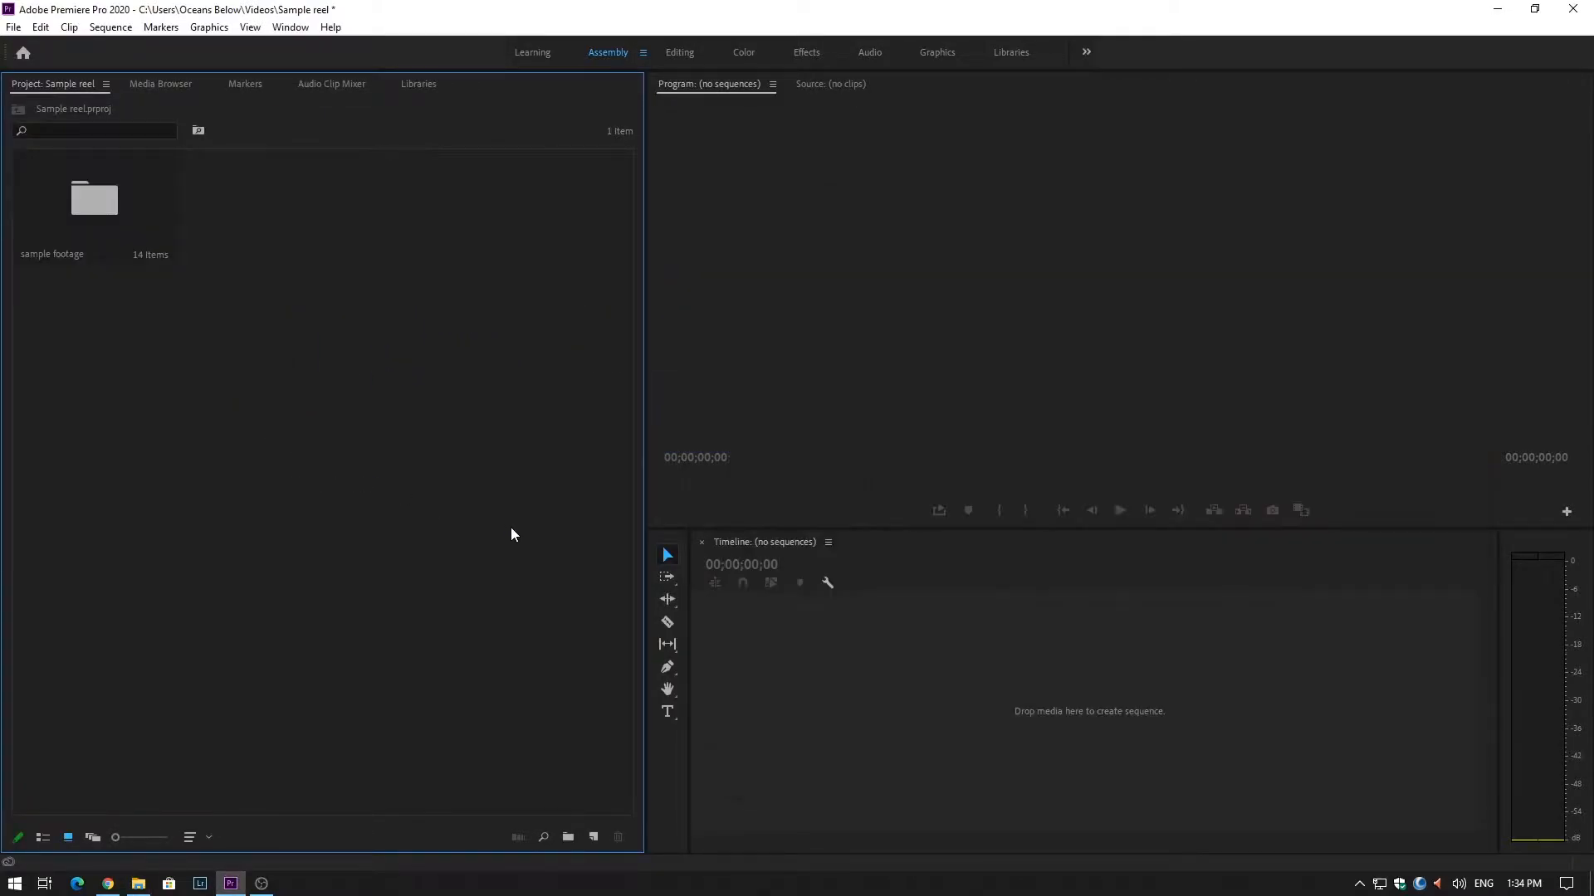
Open the sample footage bin and sort its clips by Name
double_click(88, 199)
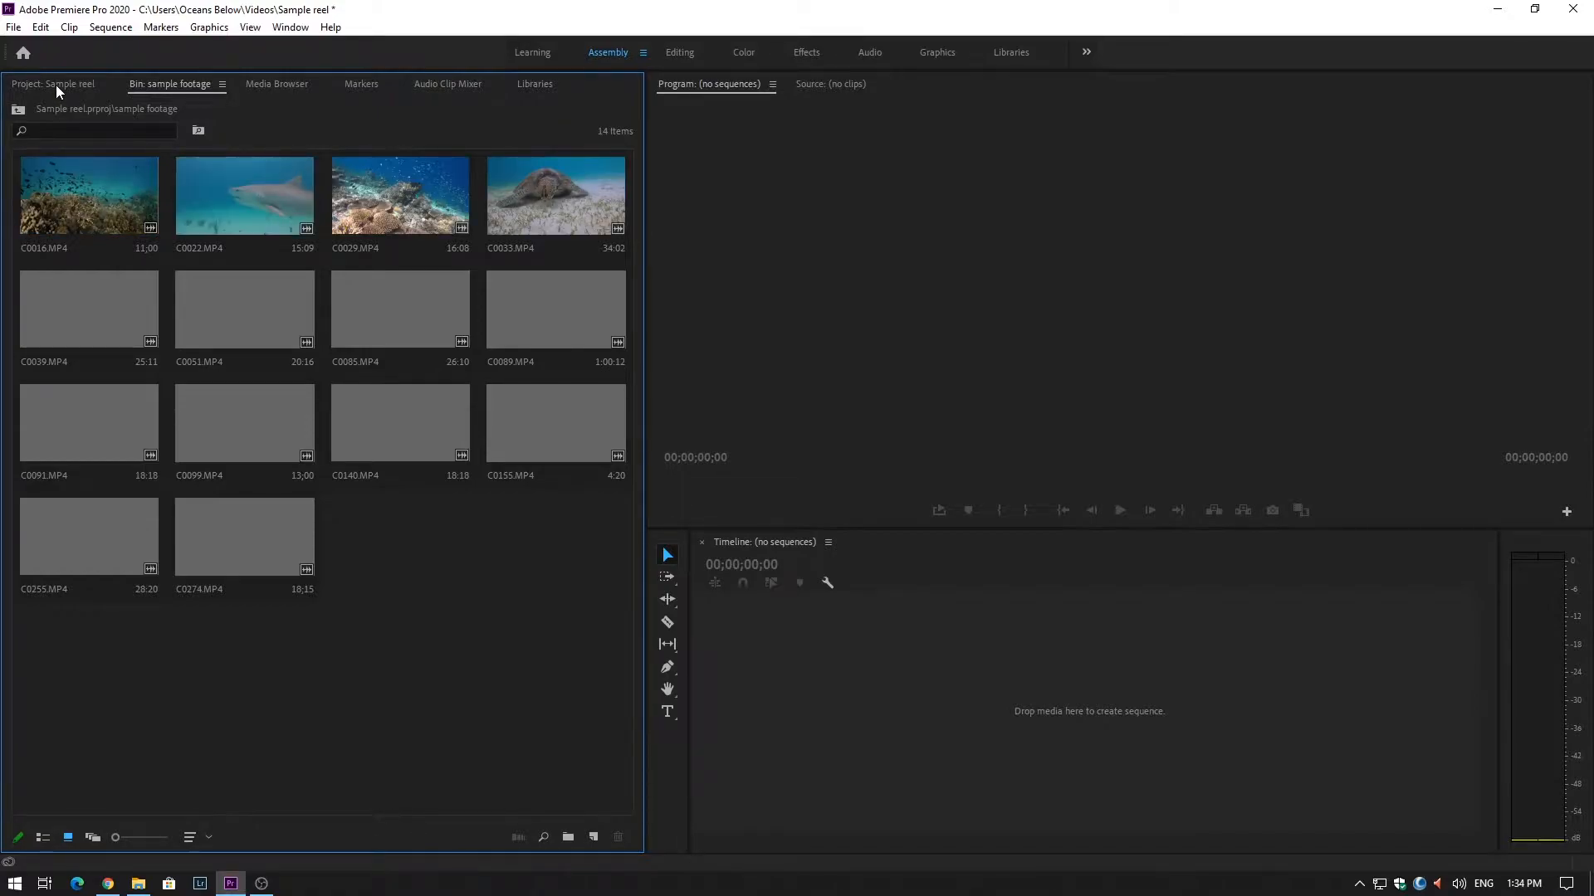
click(56, 85)
click(171, 85)
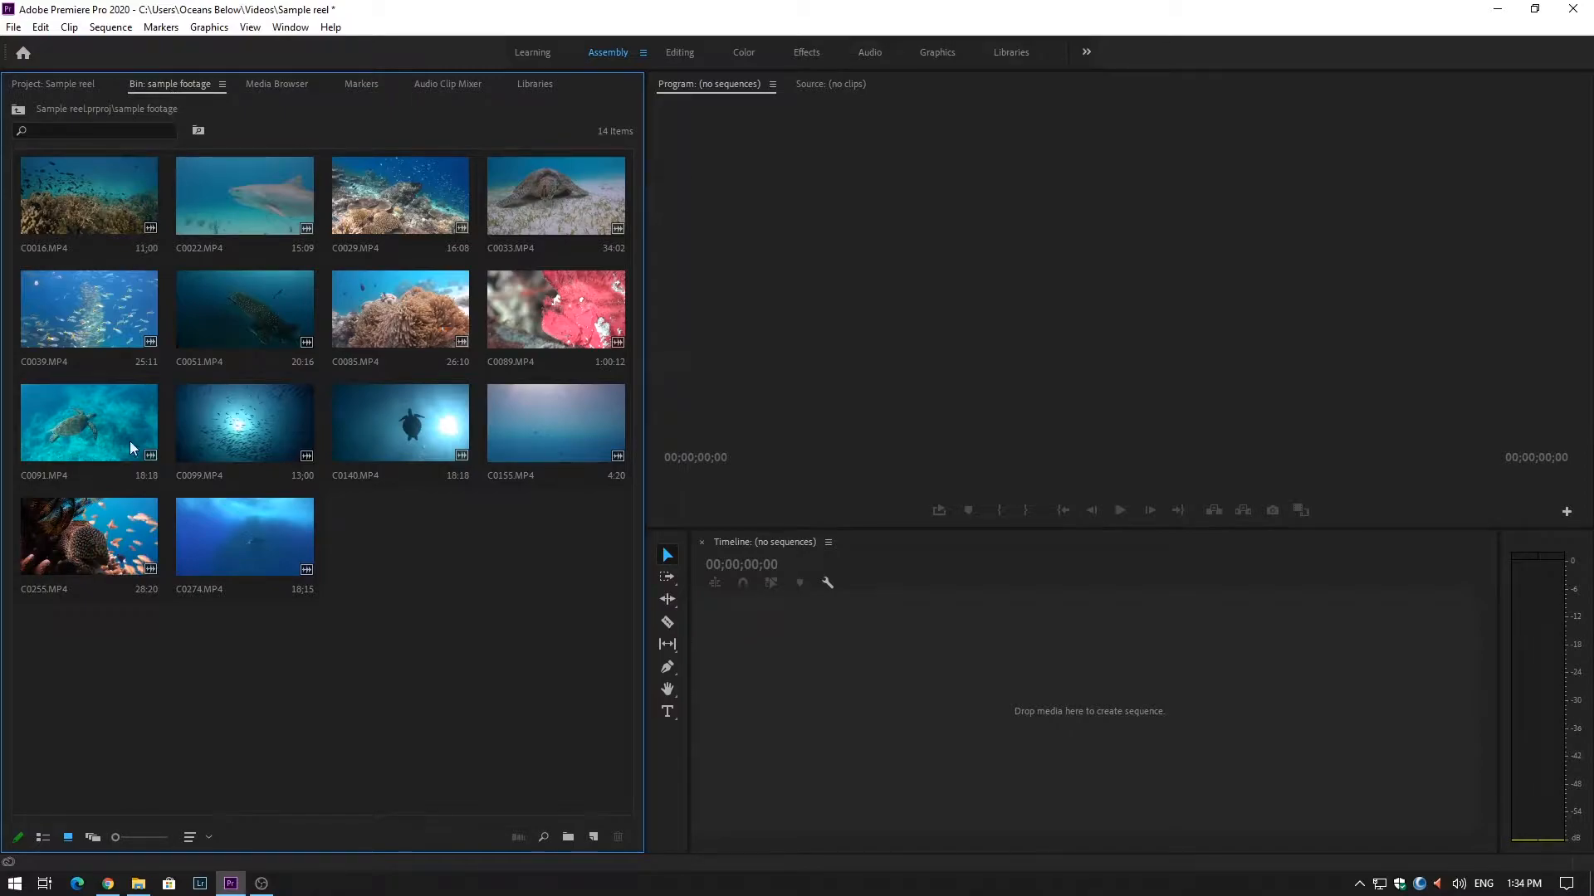
click(207, 839)
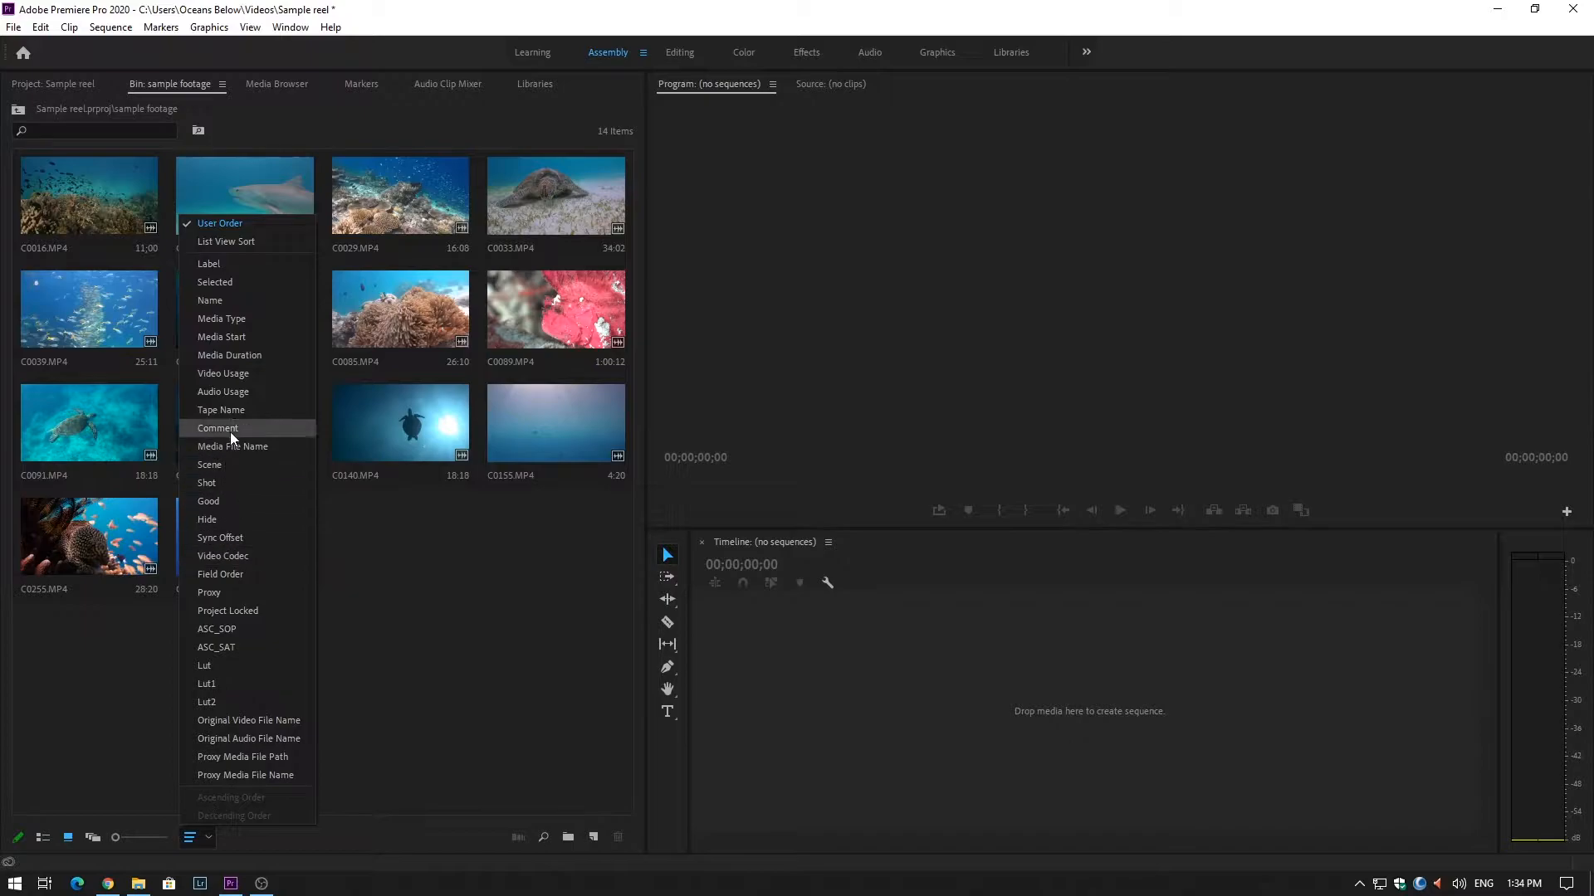
click(245, 299)
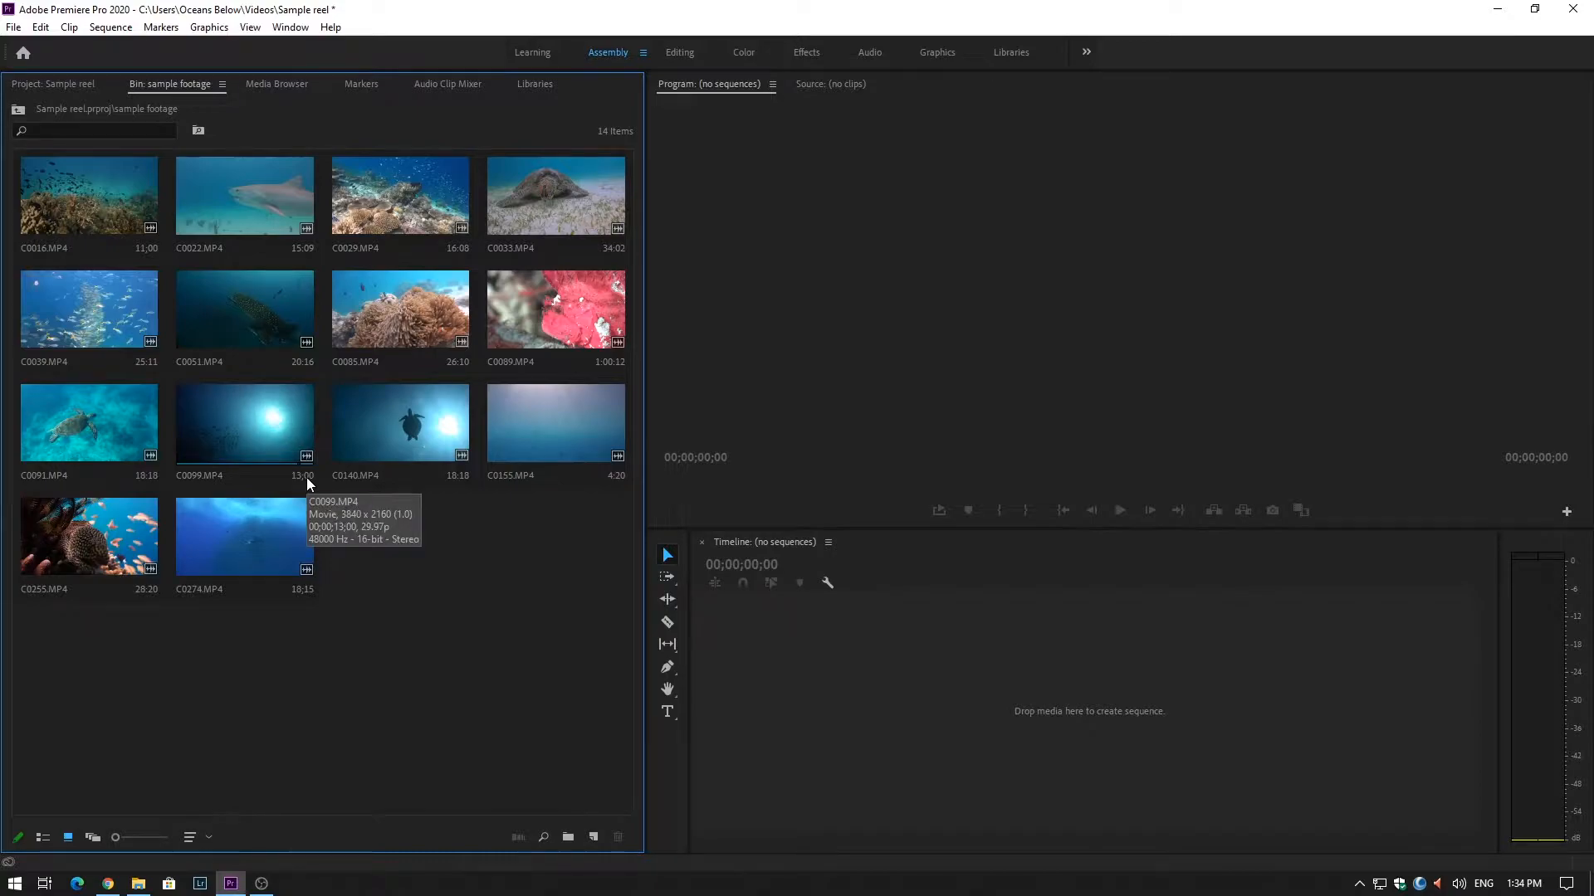
Open clip C0033.MP4 in the source monitor, review it and mark an in point at 00:00:15:02
double_click(563, 196)
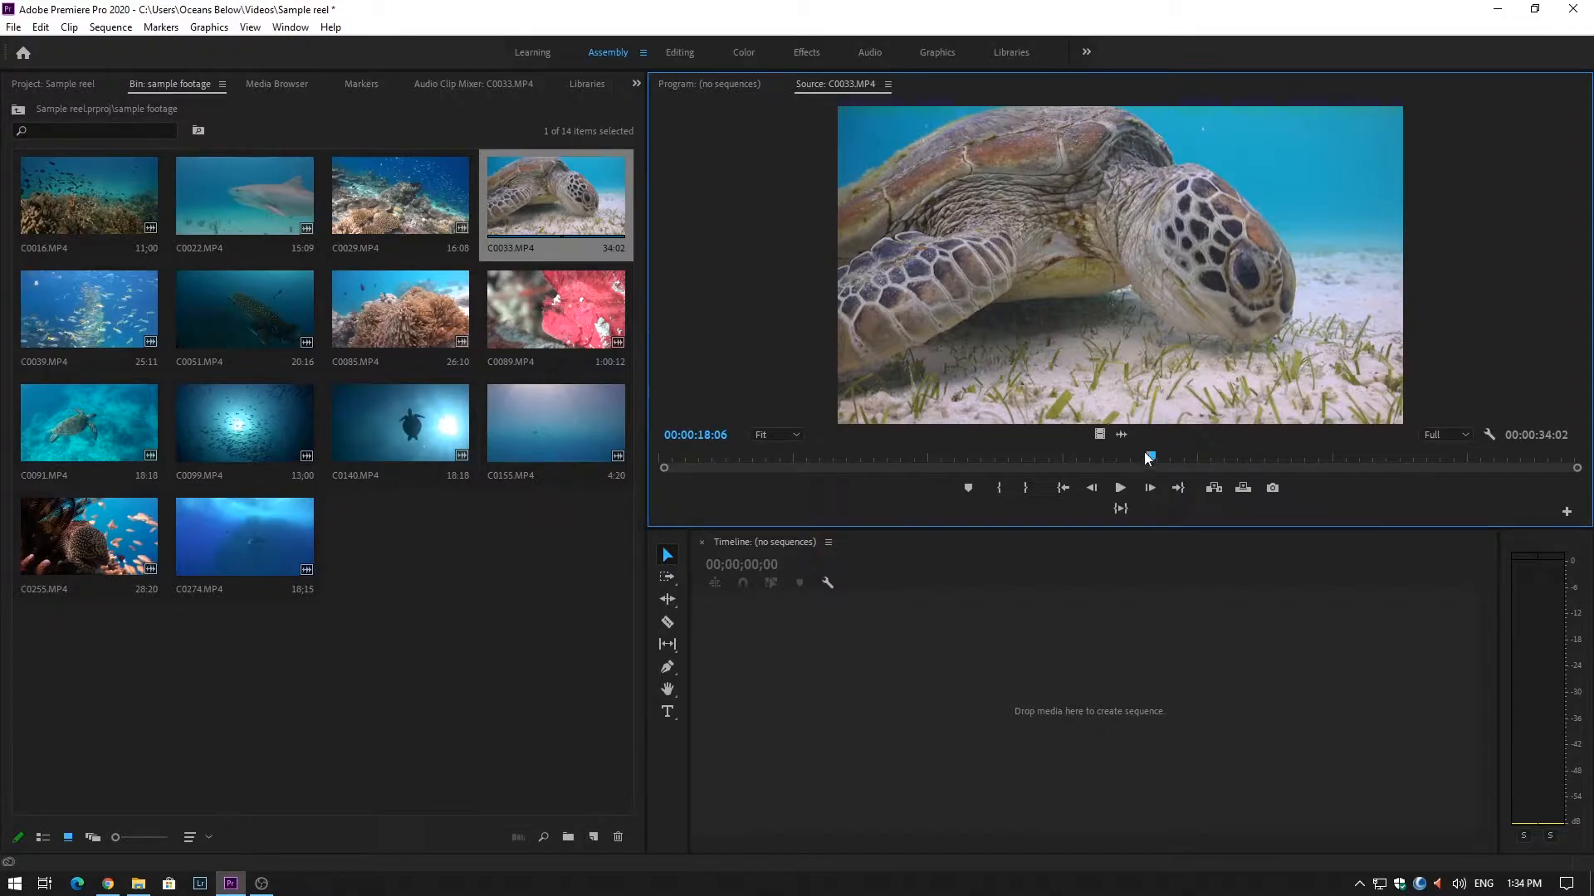
drag(1151, 460, 671, 461)
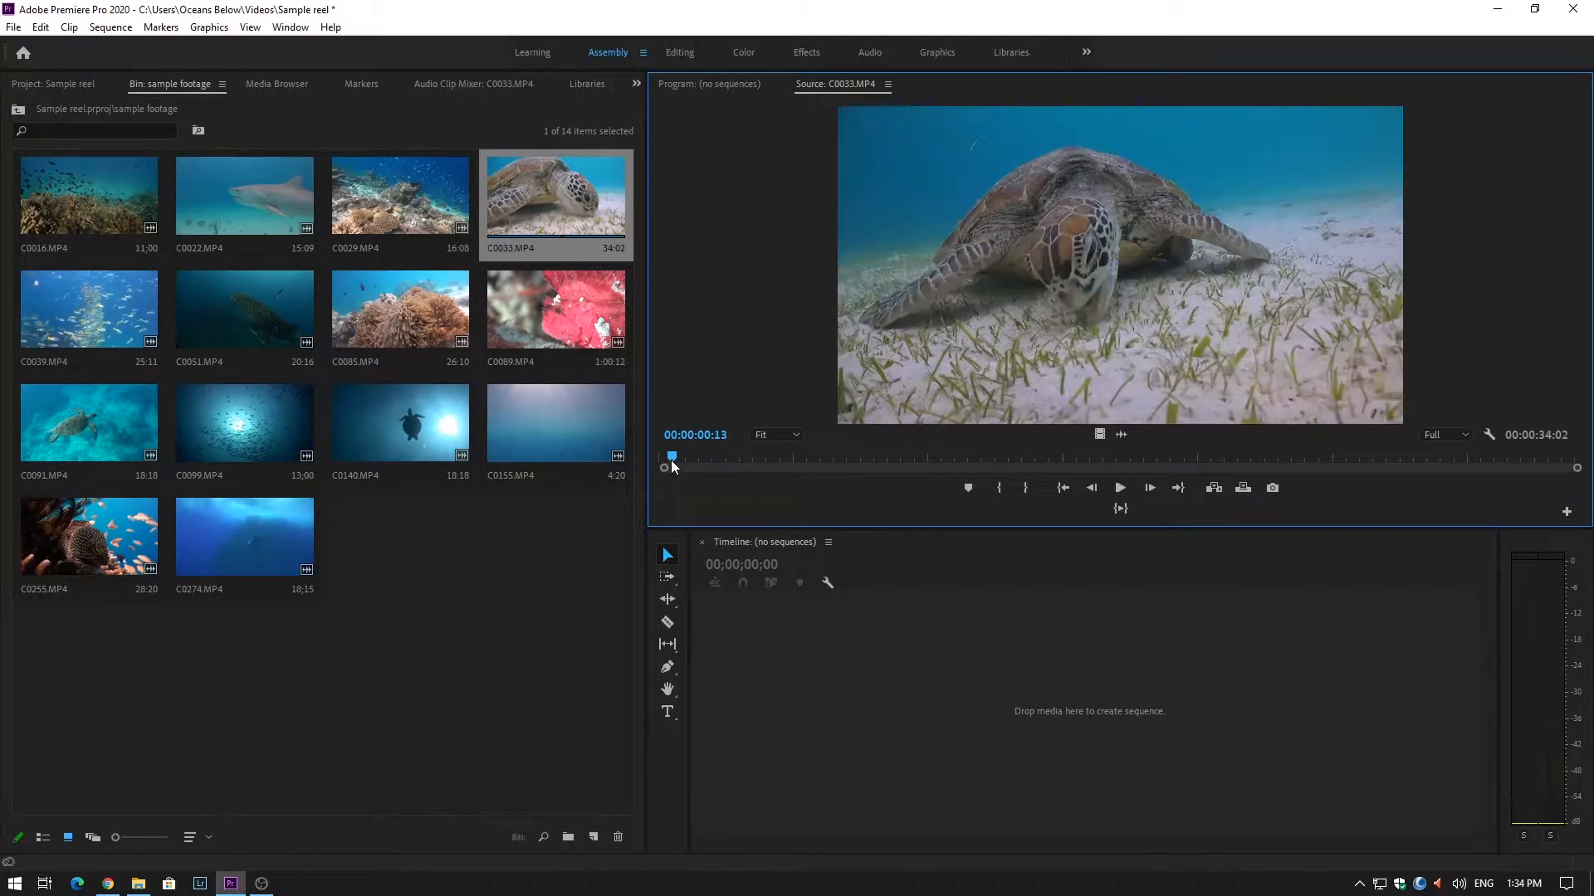
click(1119, 488)
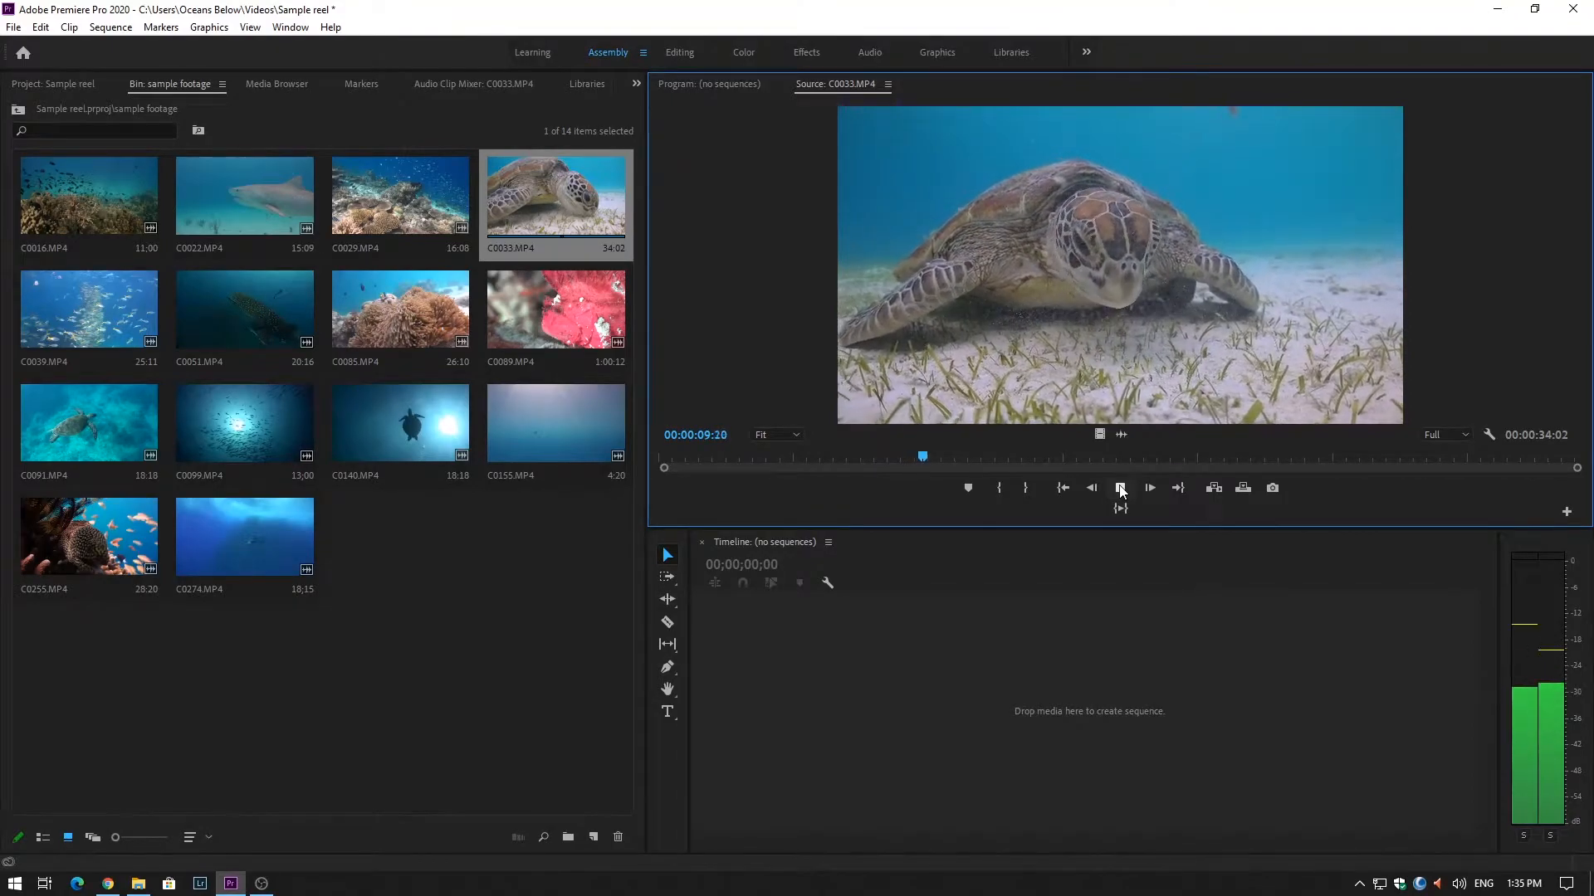
click(1119, 489)
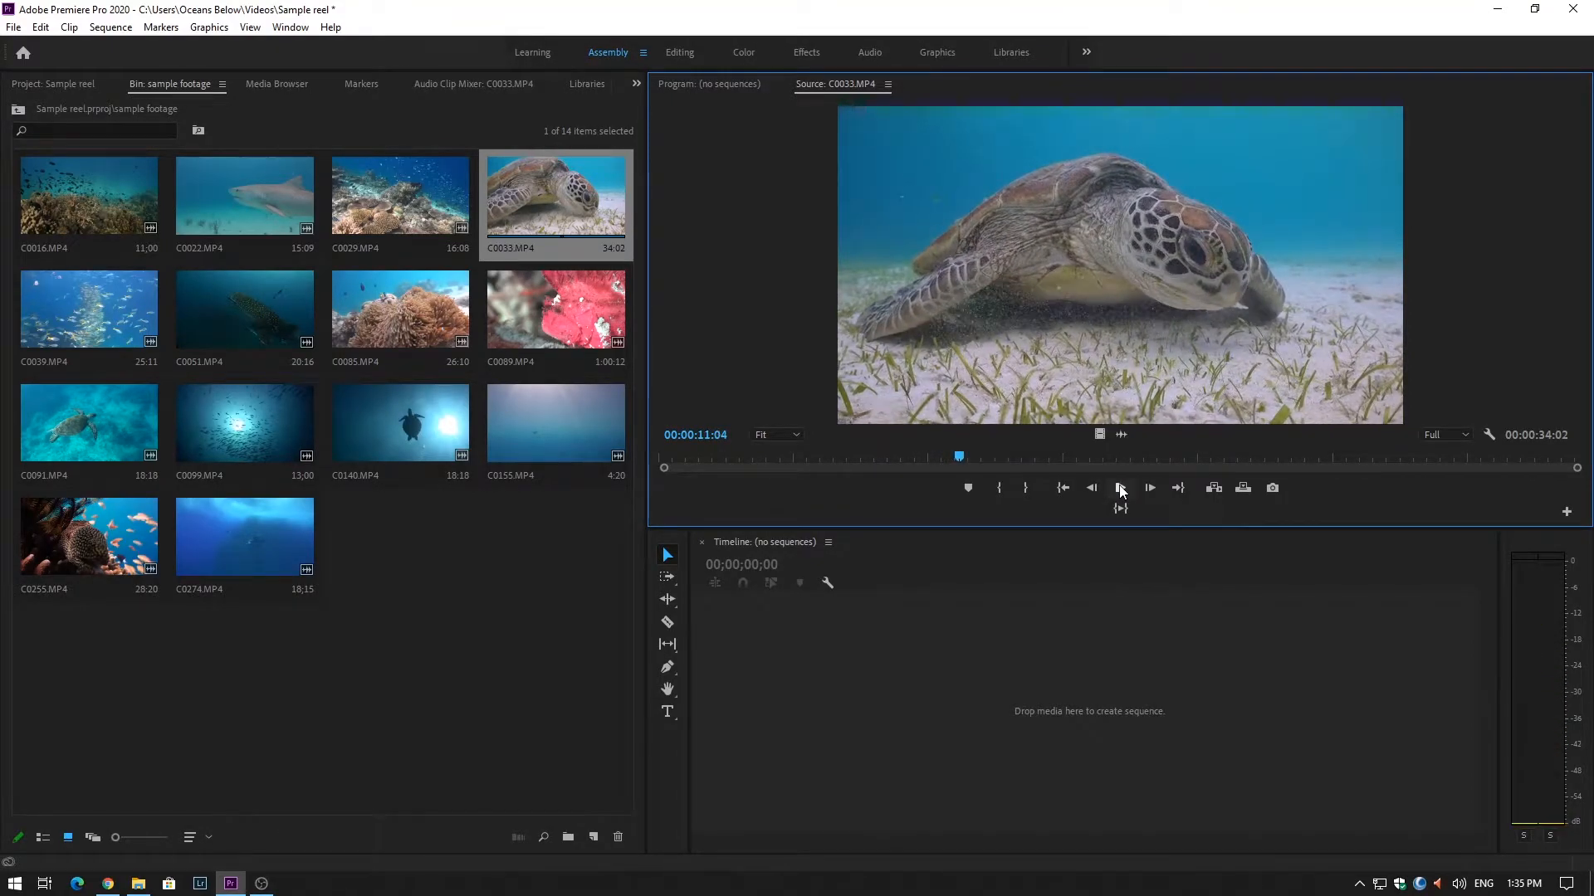
drag(961, 461, 1064, 476)
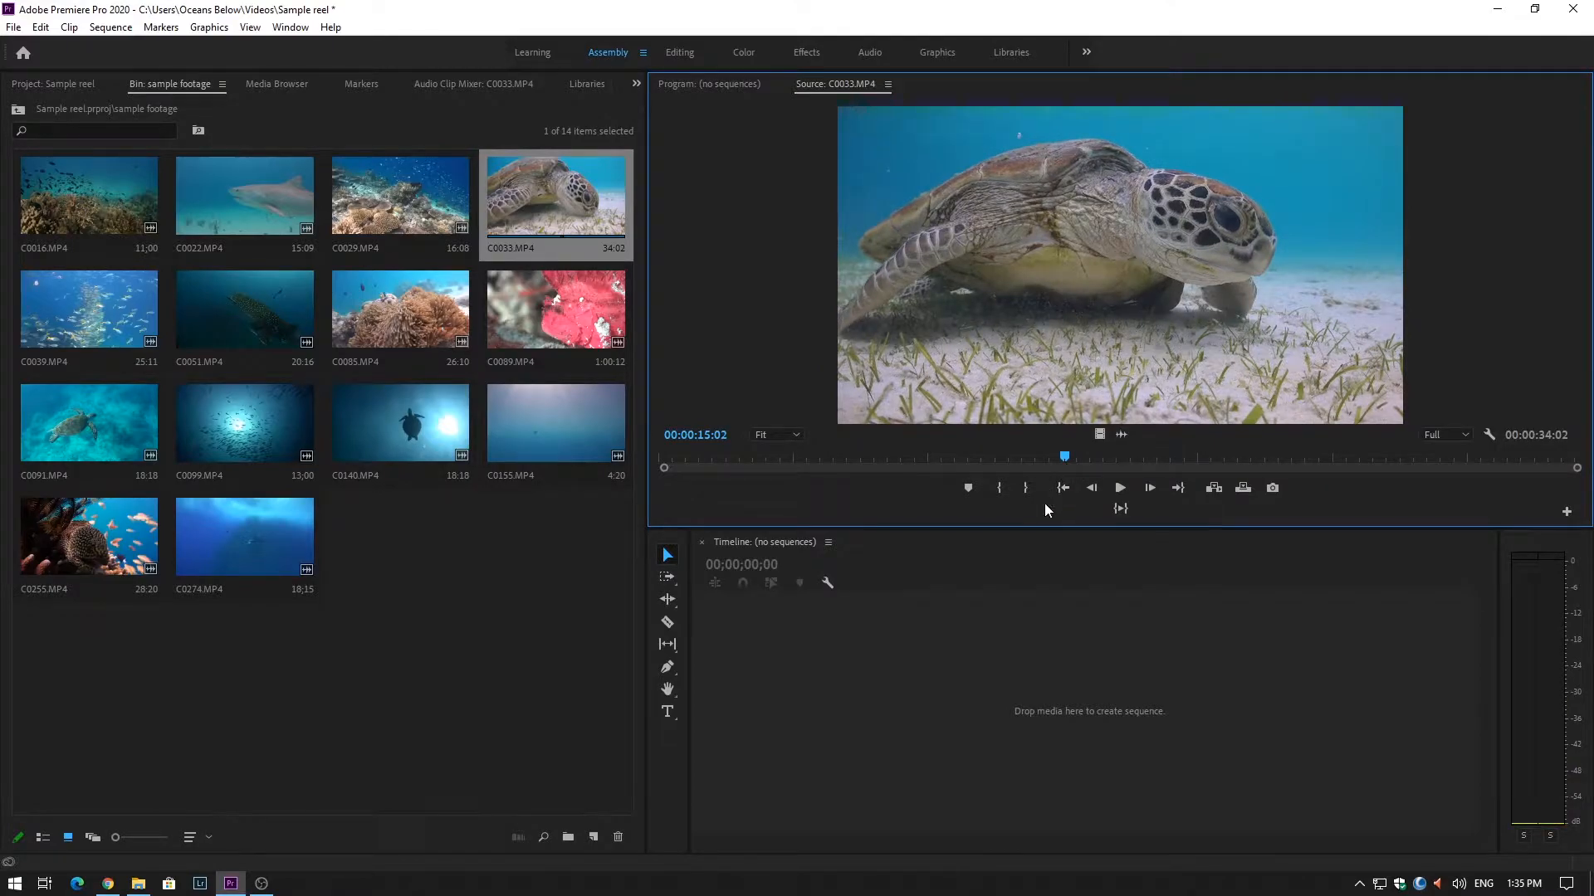
click(999, 489)
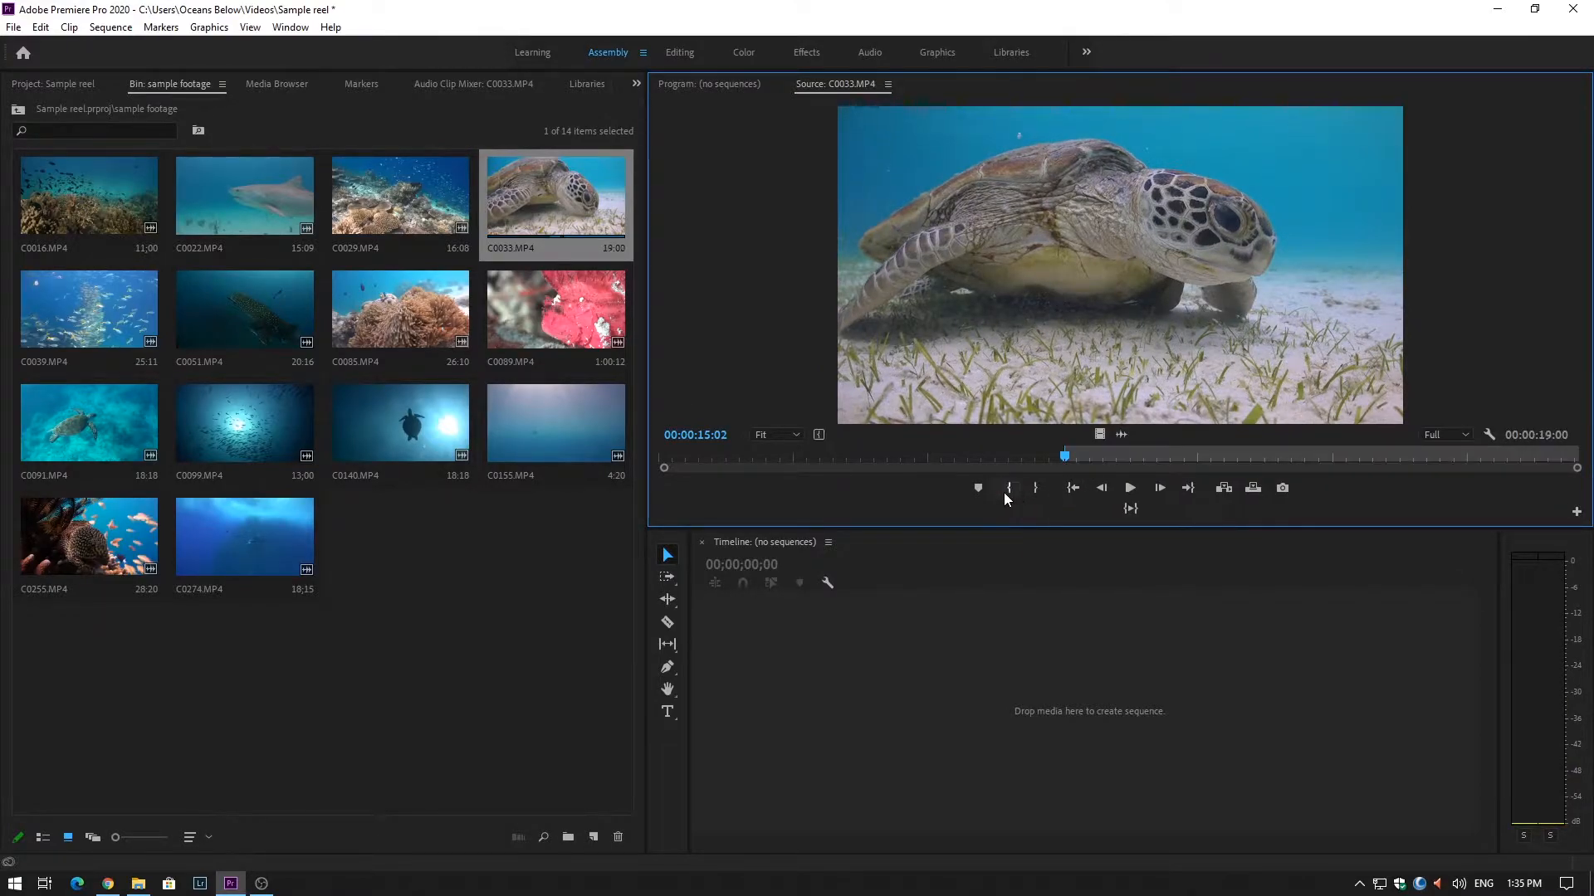
Play C0033.MP4 on from the in point and mark its out point at 00:00:27:12
click(1130, 489)
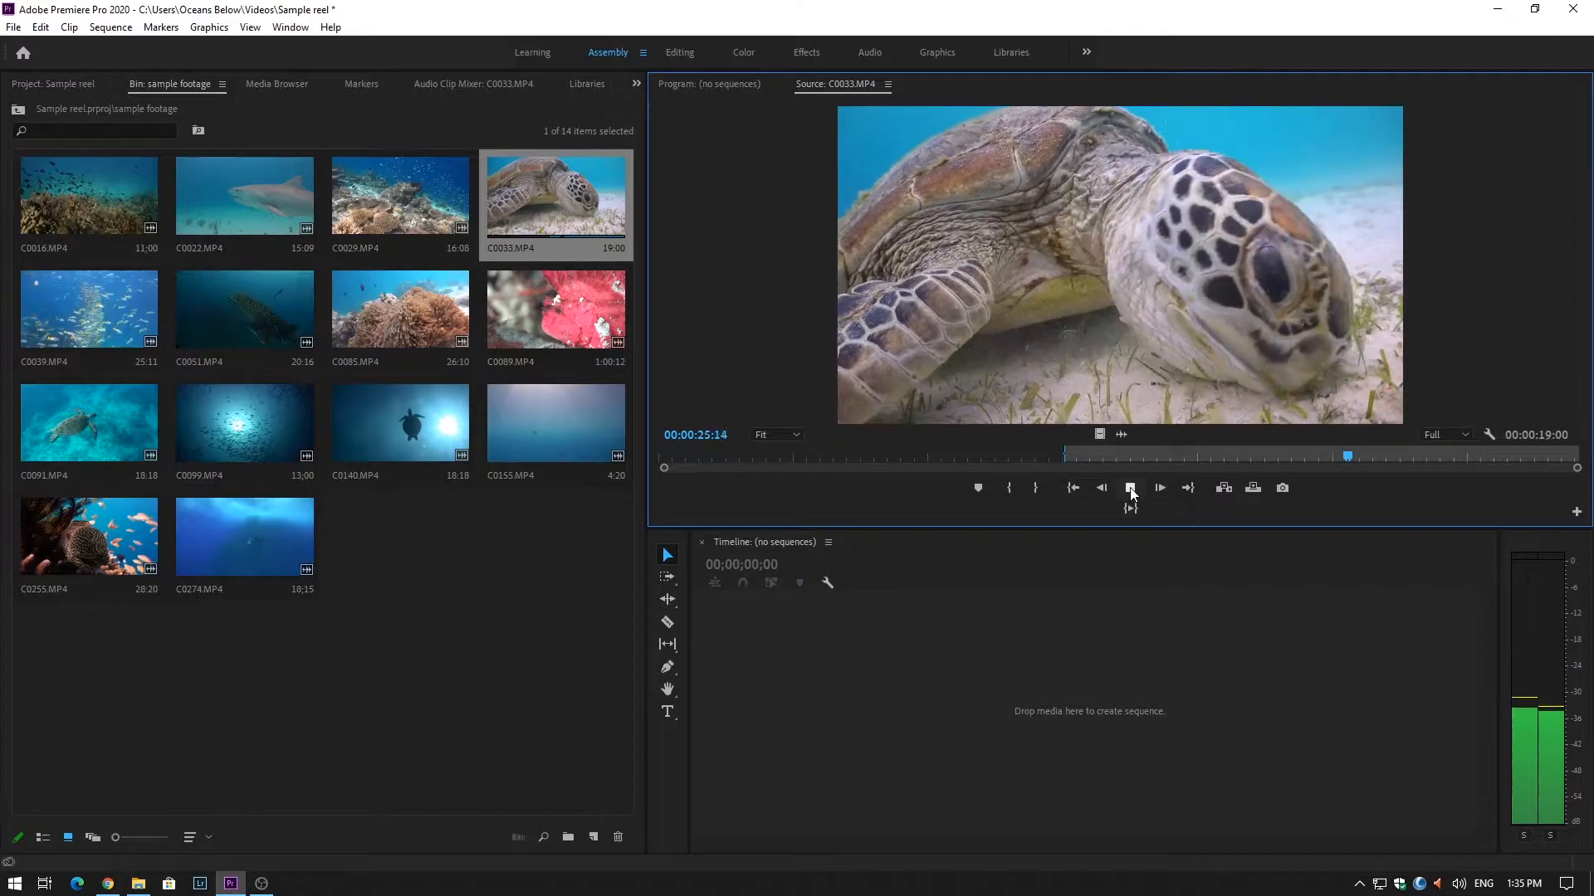
click(1130, 490)
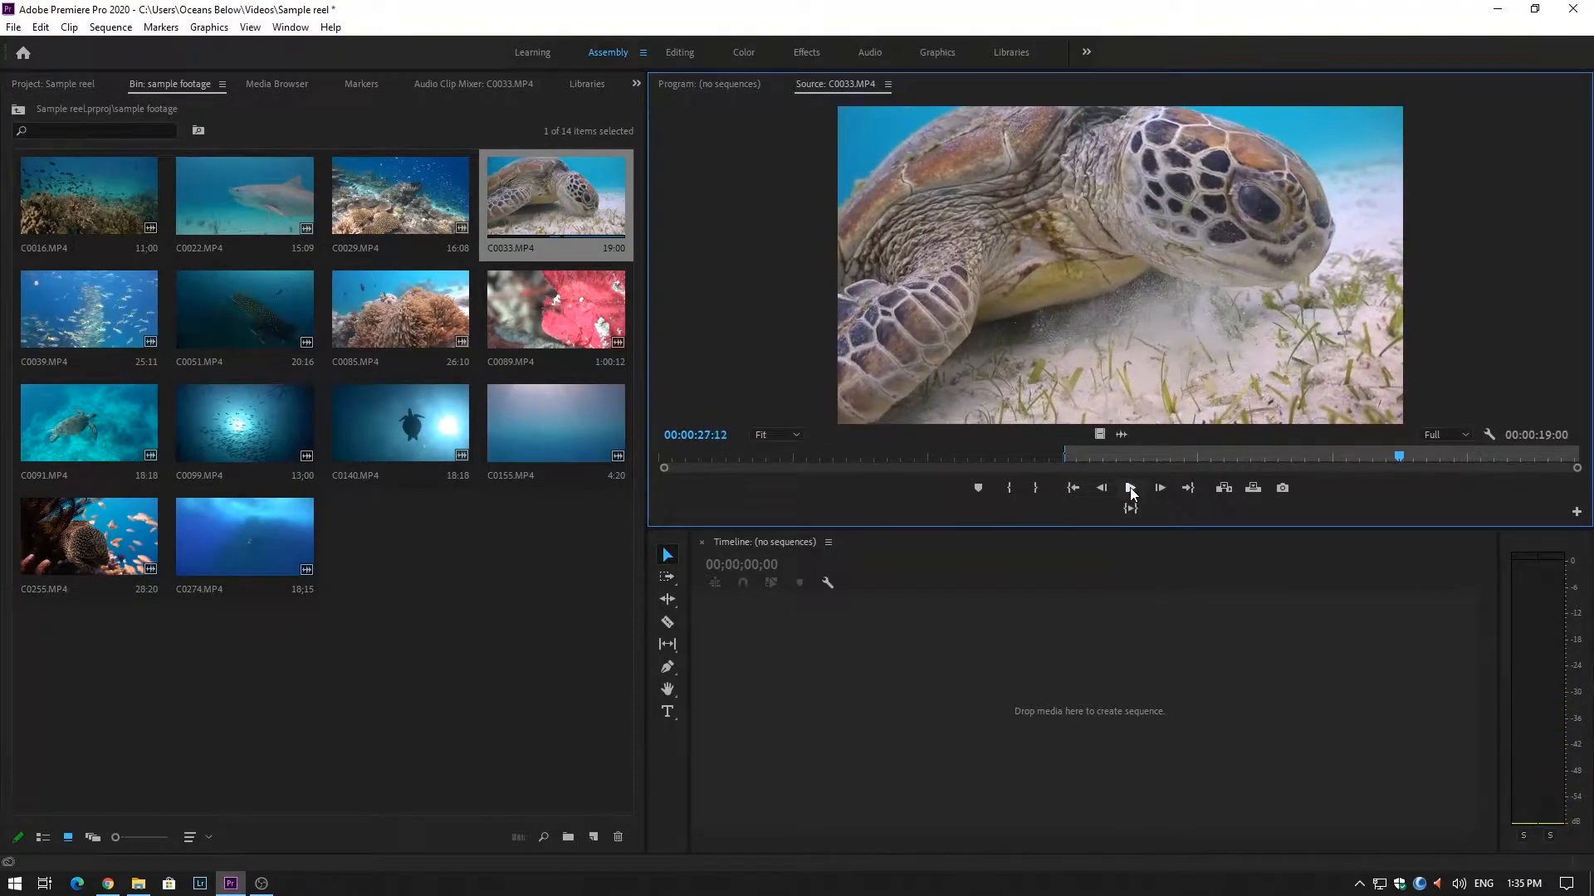
click(1036, 489)
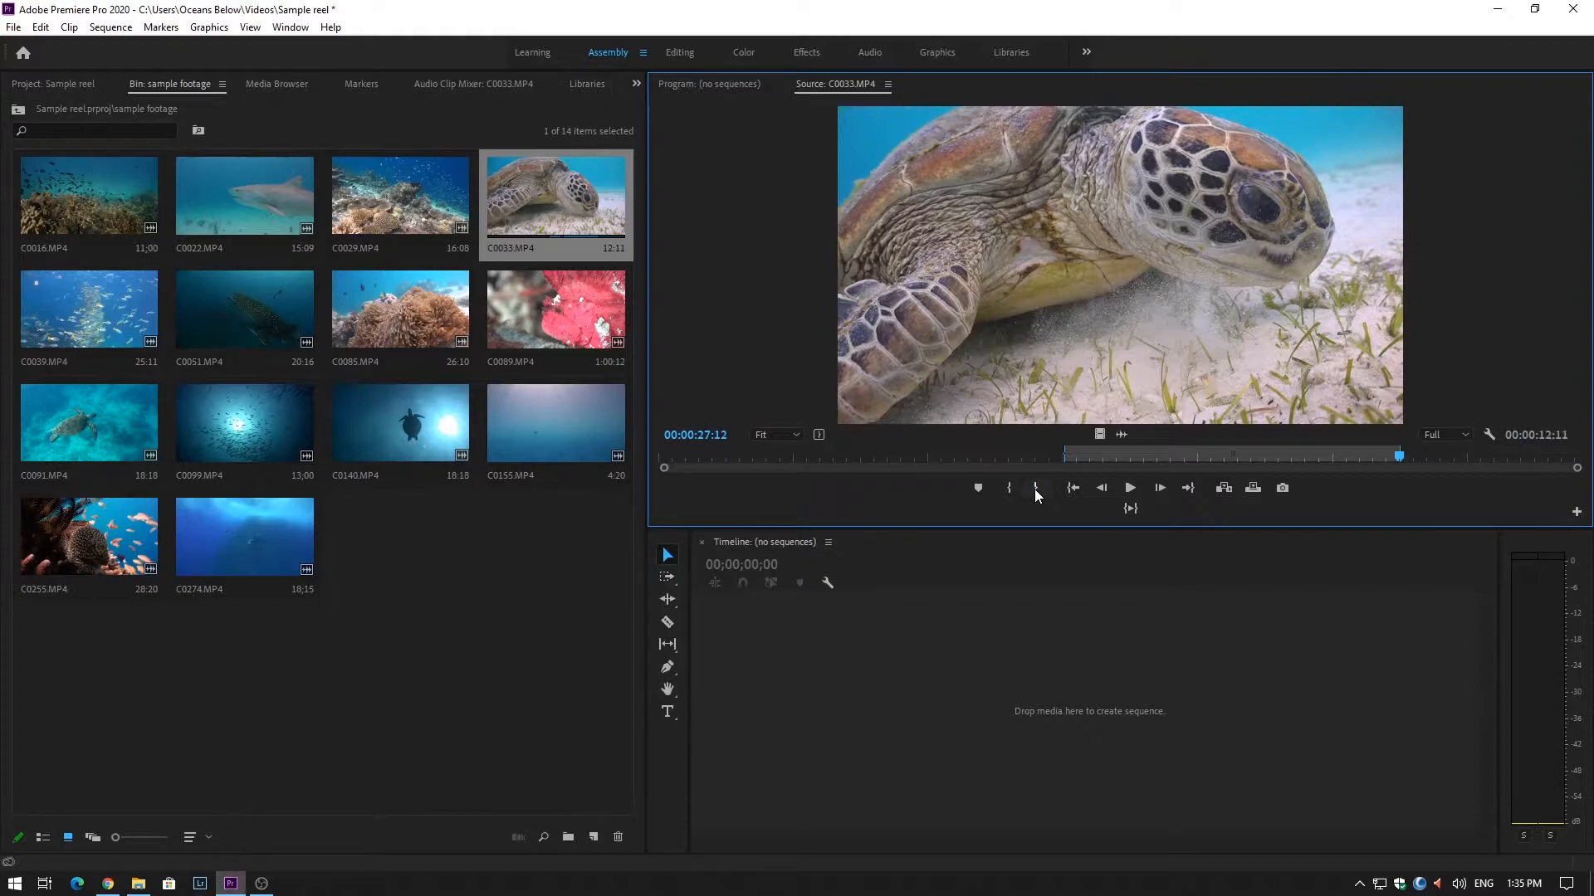
Create a sequence from only the video of the marked C0033.MP4 range, placed at the start of V1
click(1134, 510)
drag(1096, 433, 1098, 434)
drag(1052, 531, 960, 625)
drag(867, 719, 869, 726)
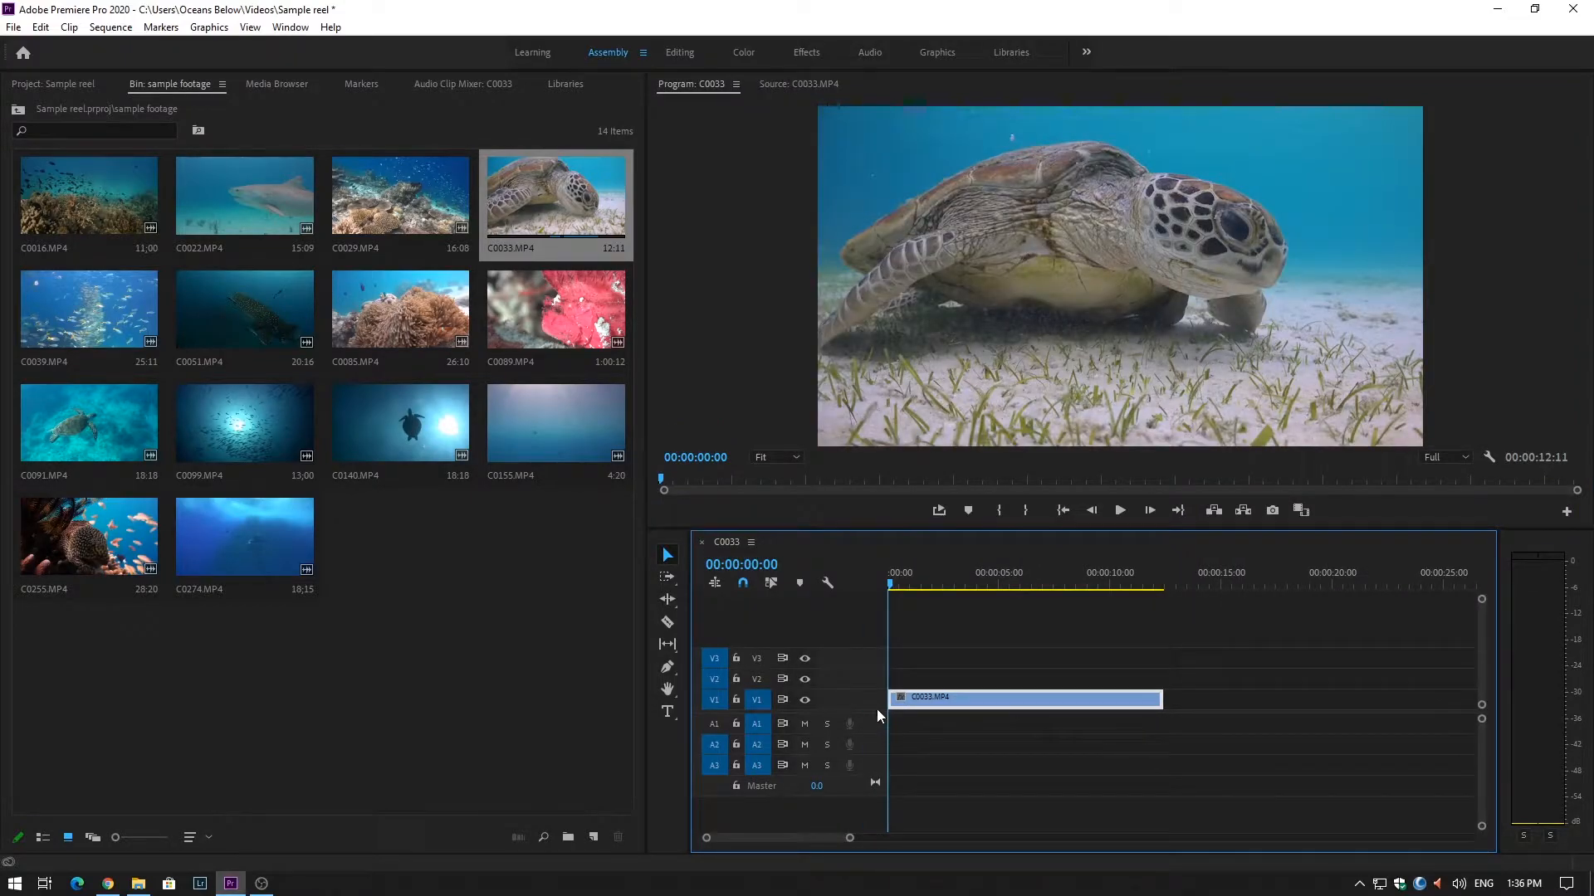
mouse_move(893, 588)
mouse_down()
mouse_move(1140, 598)
mouse_move(886, 603)
mouse_up()
Open C0140.MP4 in the source monitor and mark a 4:12 range ending at 00:00:11:24
double_click(377, 425)
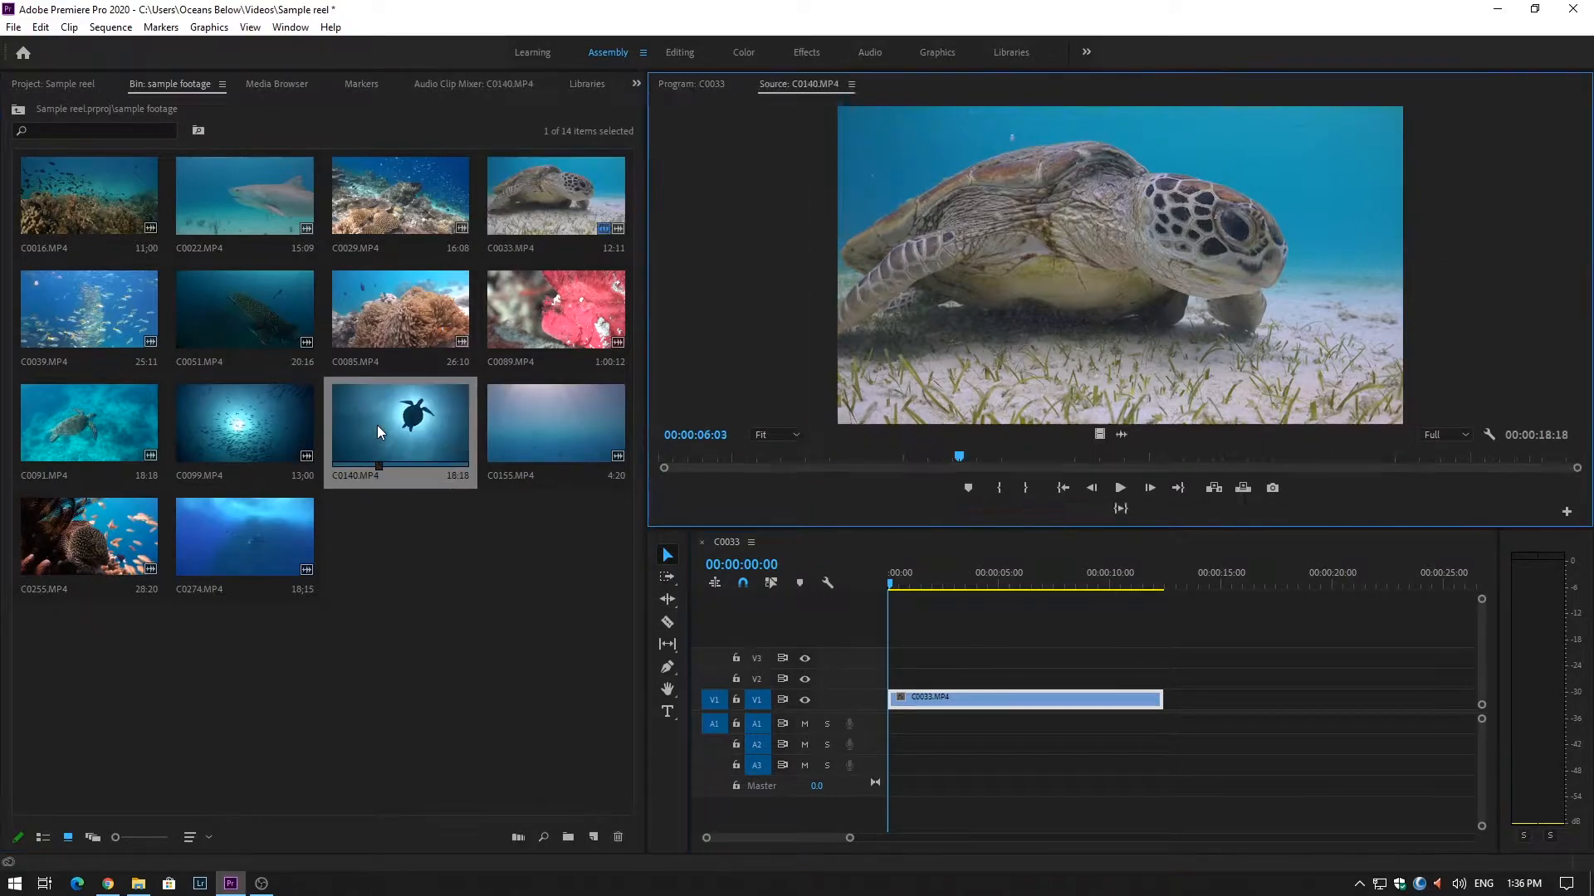
drag(731, 459, 888, 475)
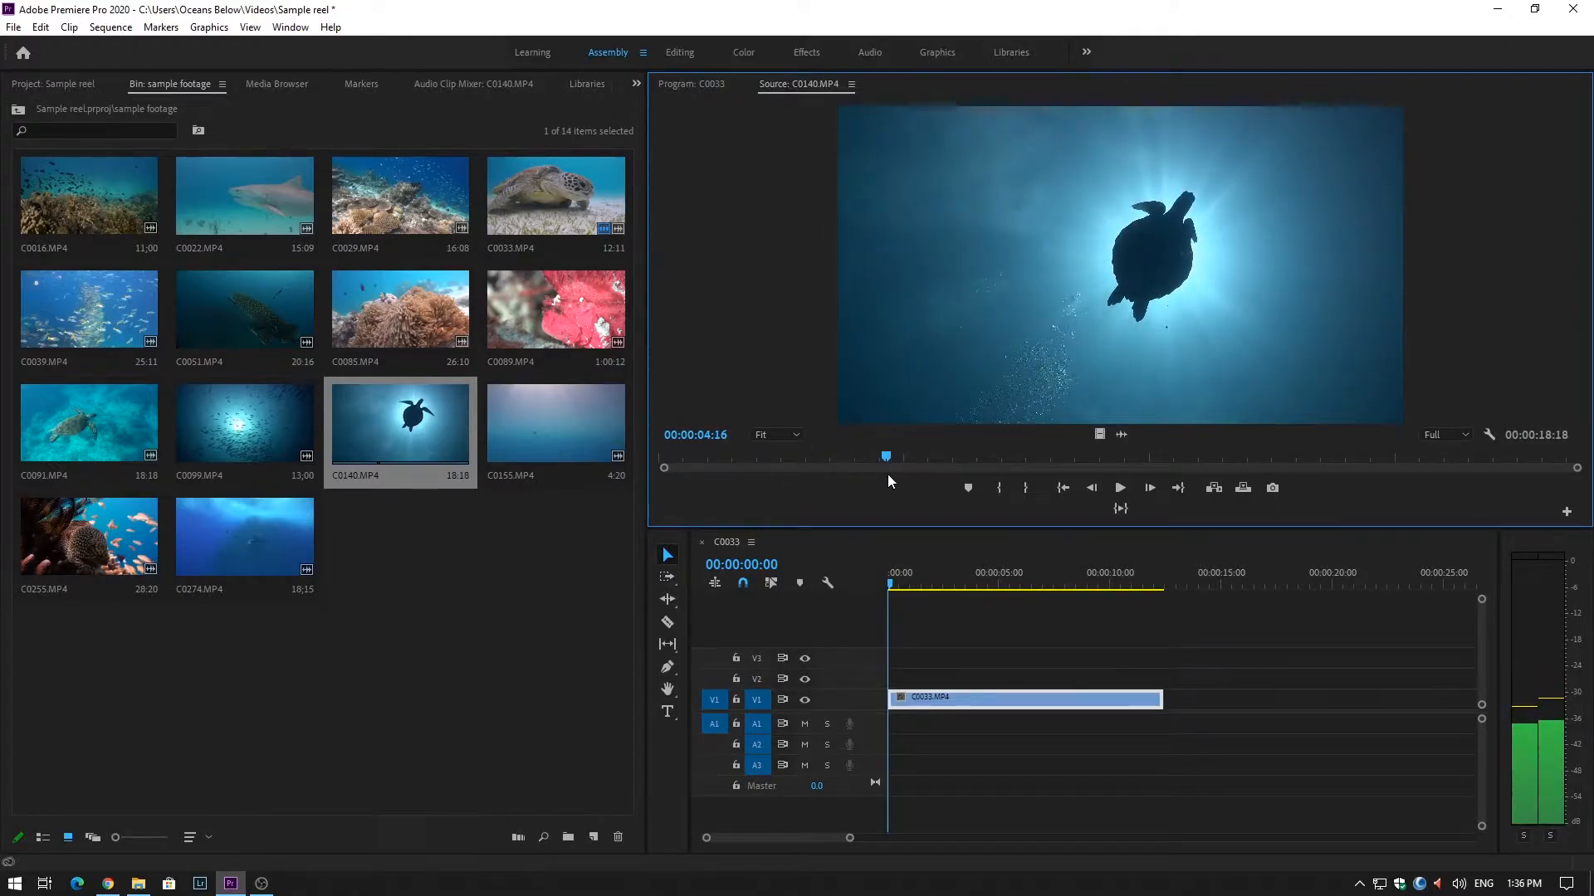
click(1001, 491)
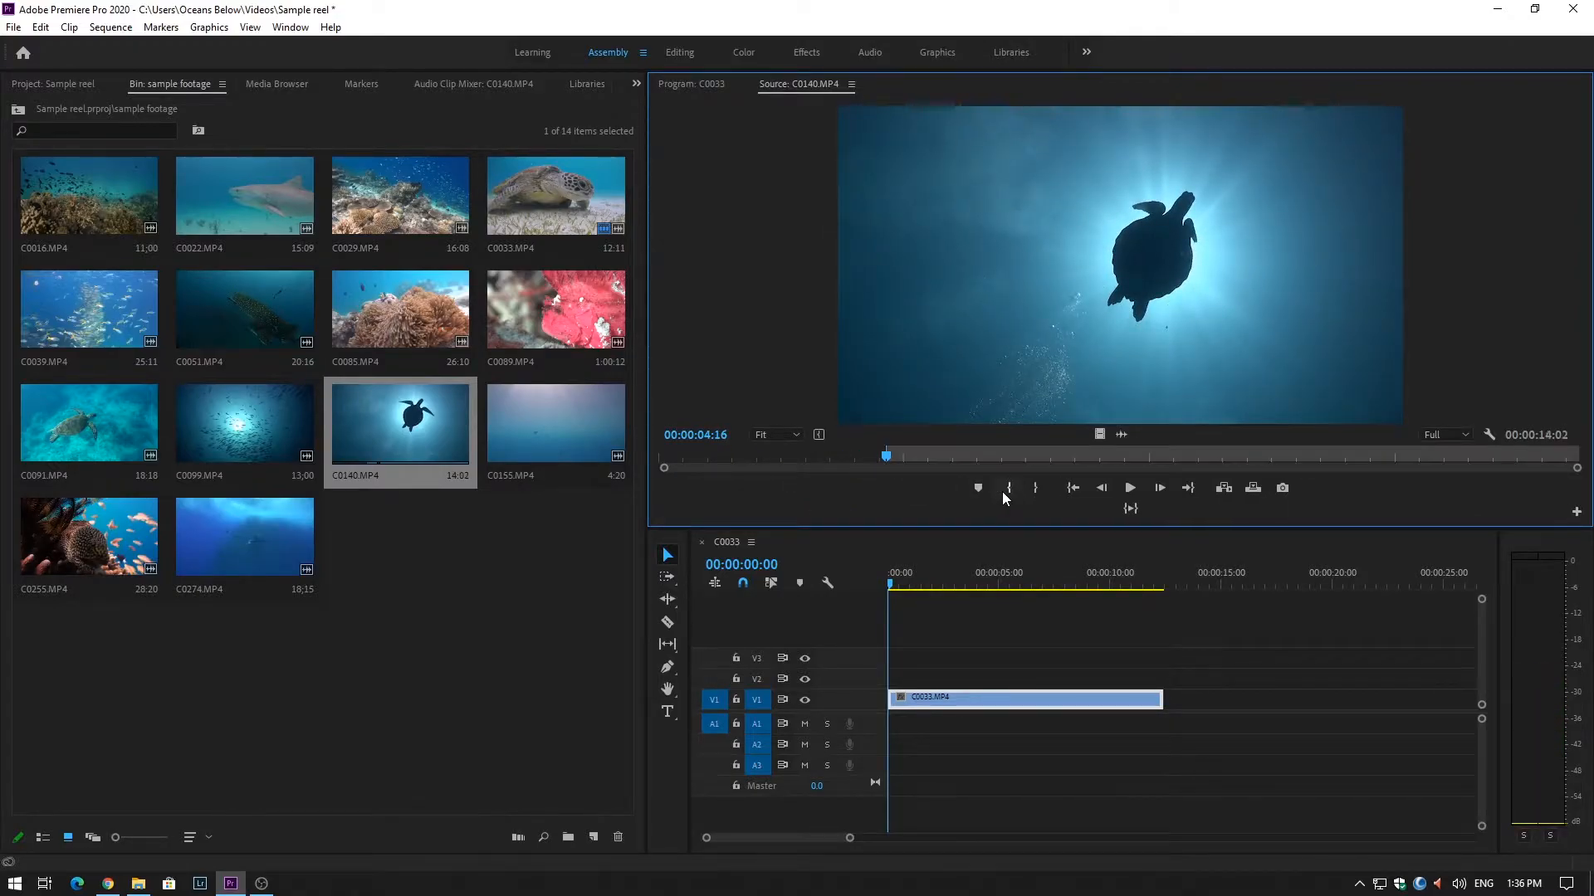
click(1130, 488)
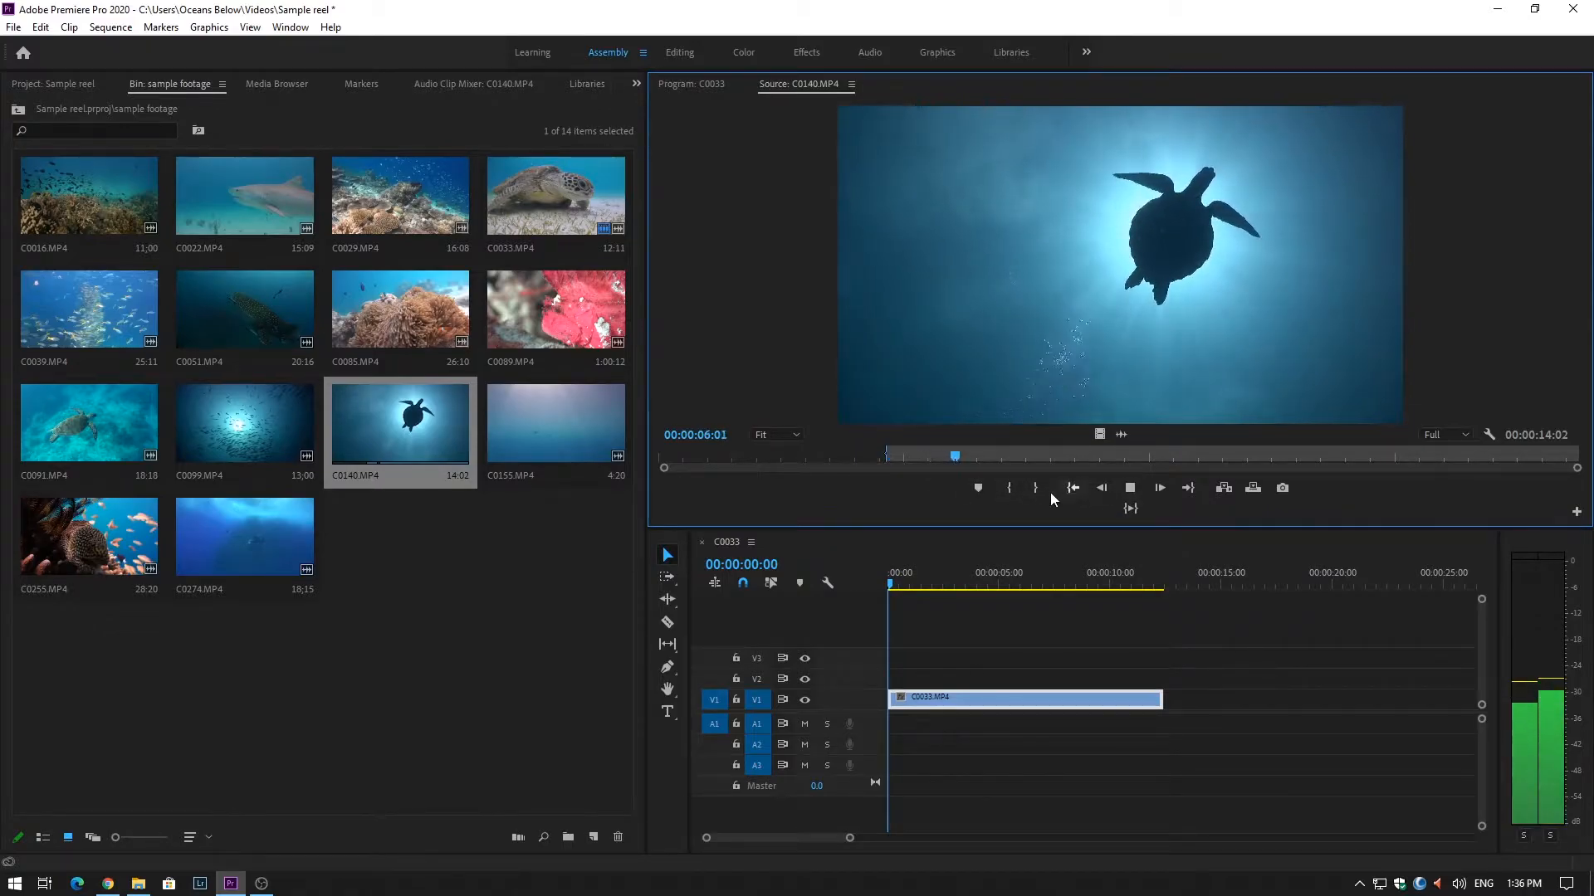
click(1011, 490)
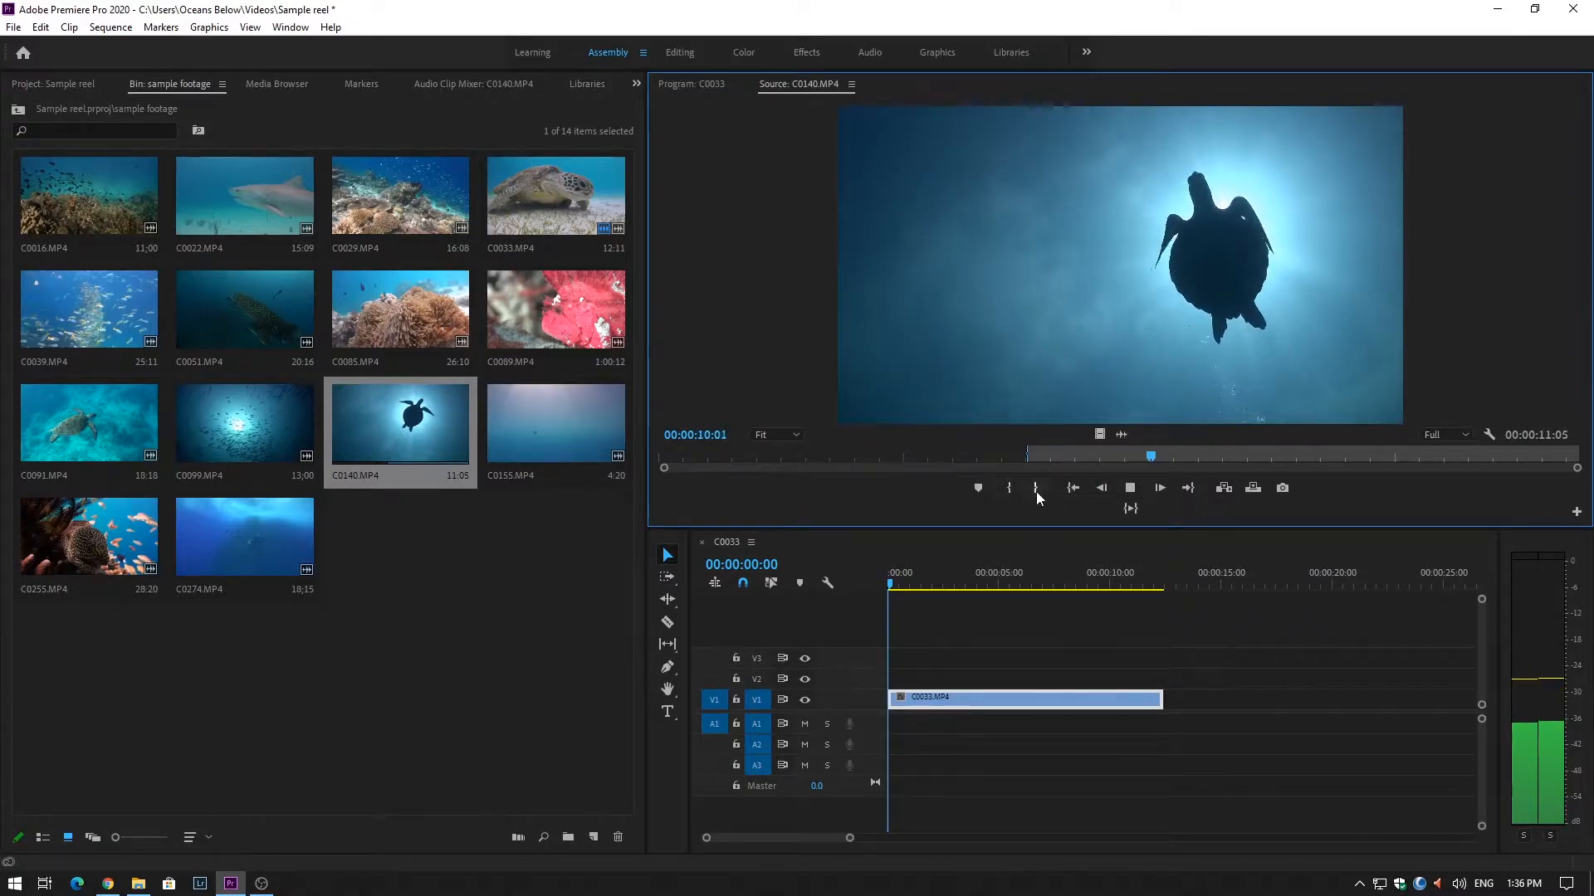
click(1132, 489)
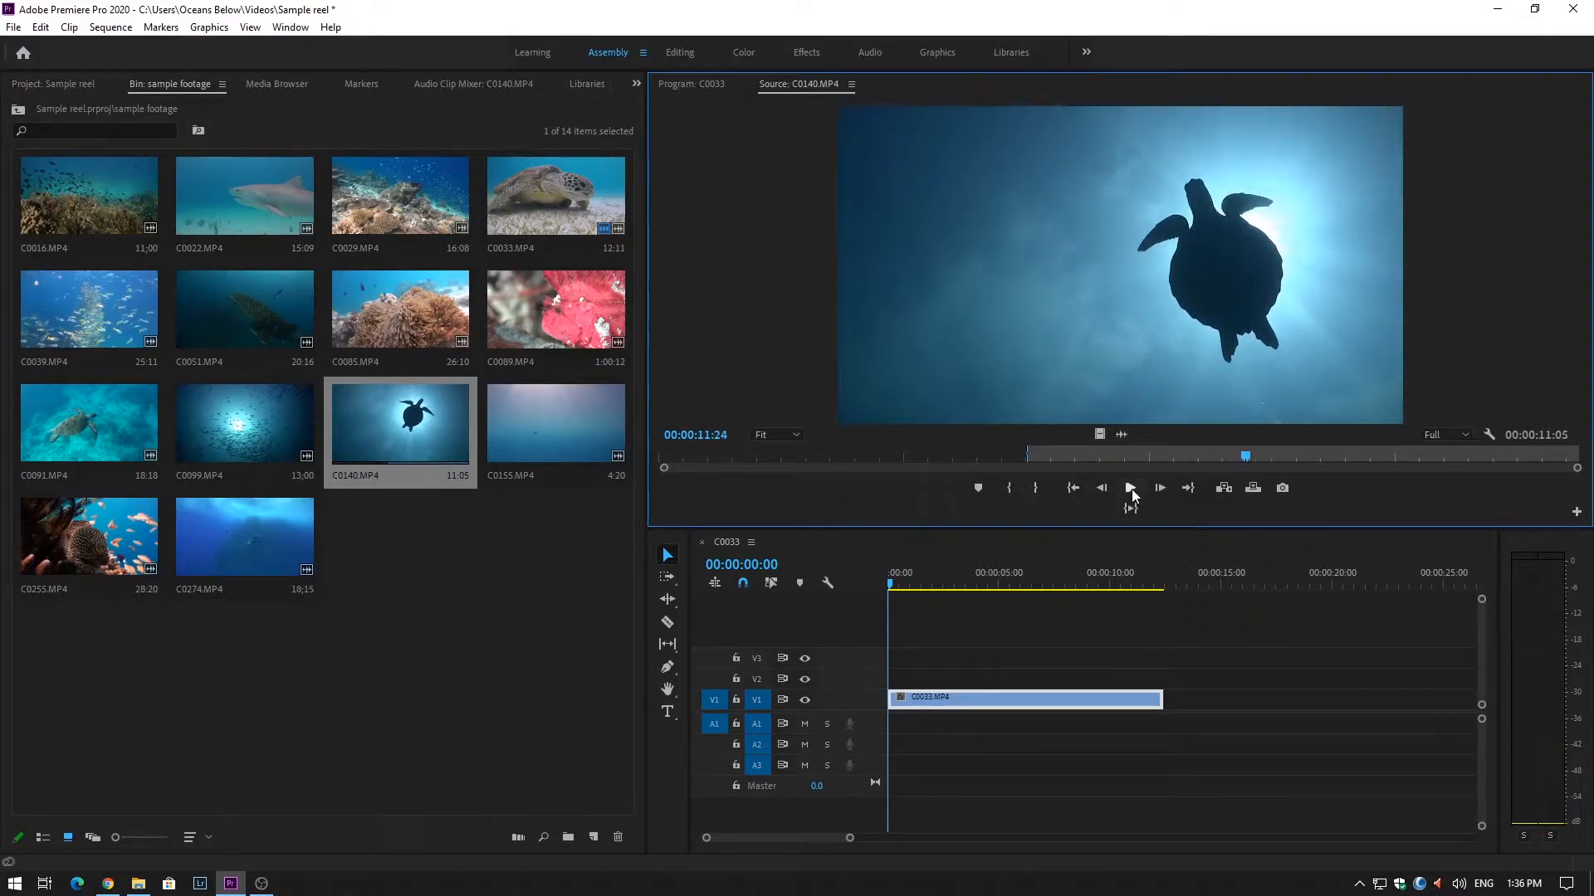
click(1036, 489)
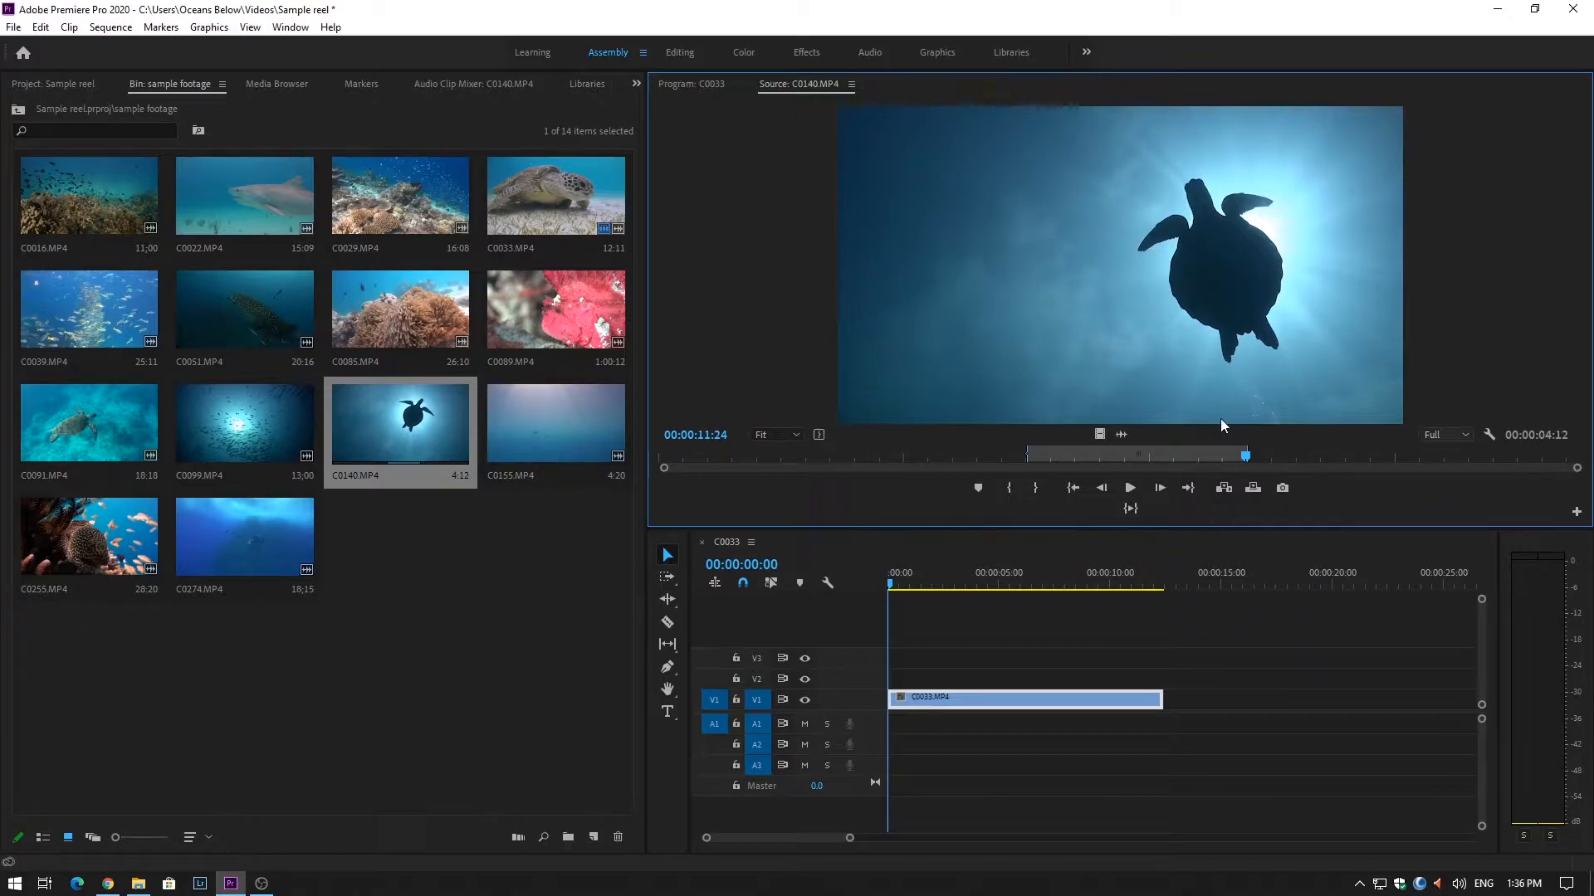
Add only the video of the marked C0140.MP4 range directly after C0033.MP4 on V1 and play across the cut
drag(1206, 585, 1174, 700)
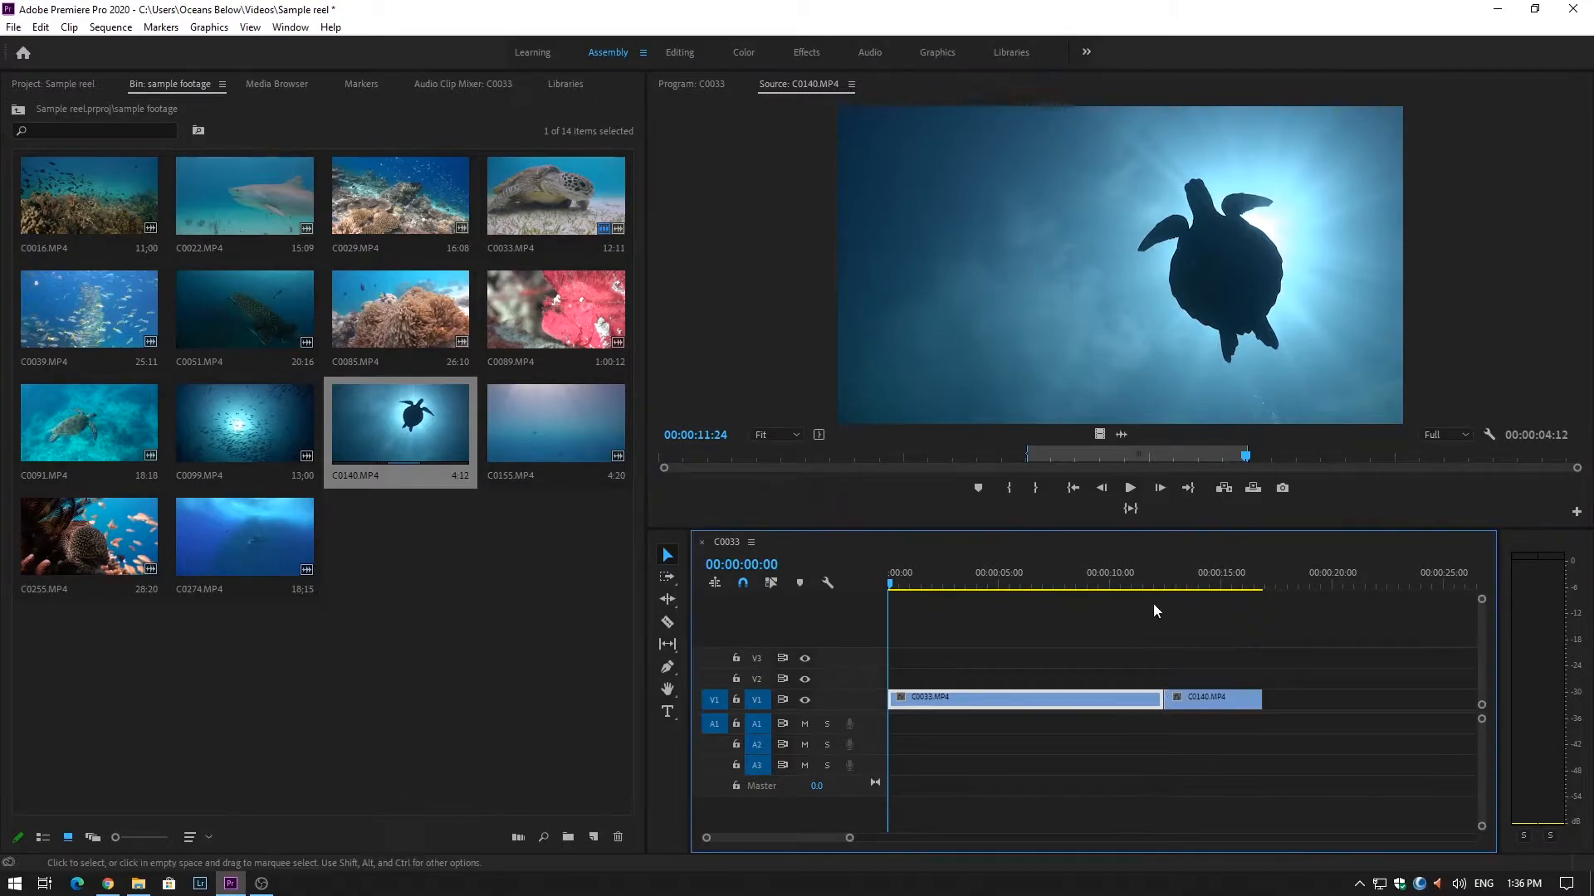
drag(1066, 573, 1132, 572)
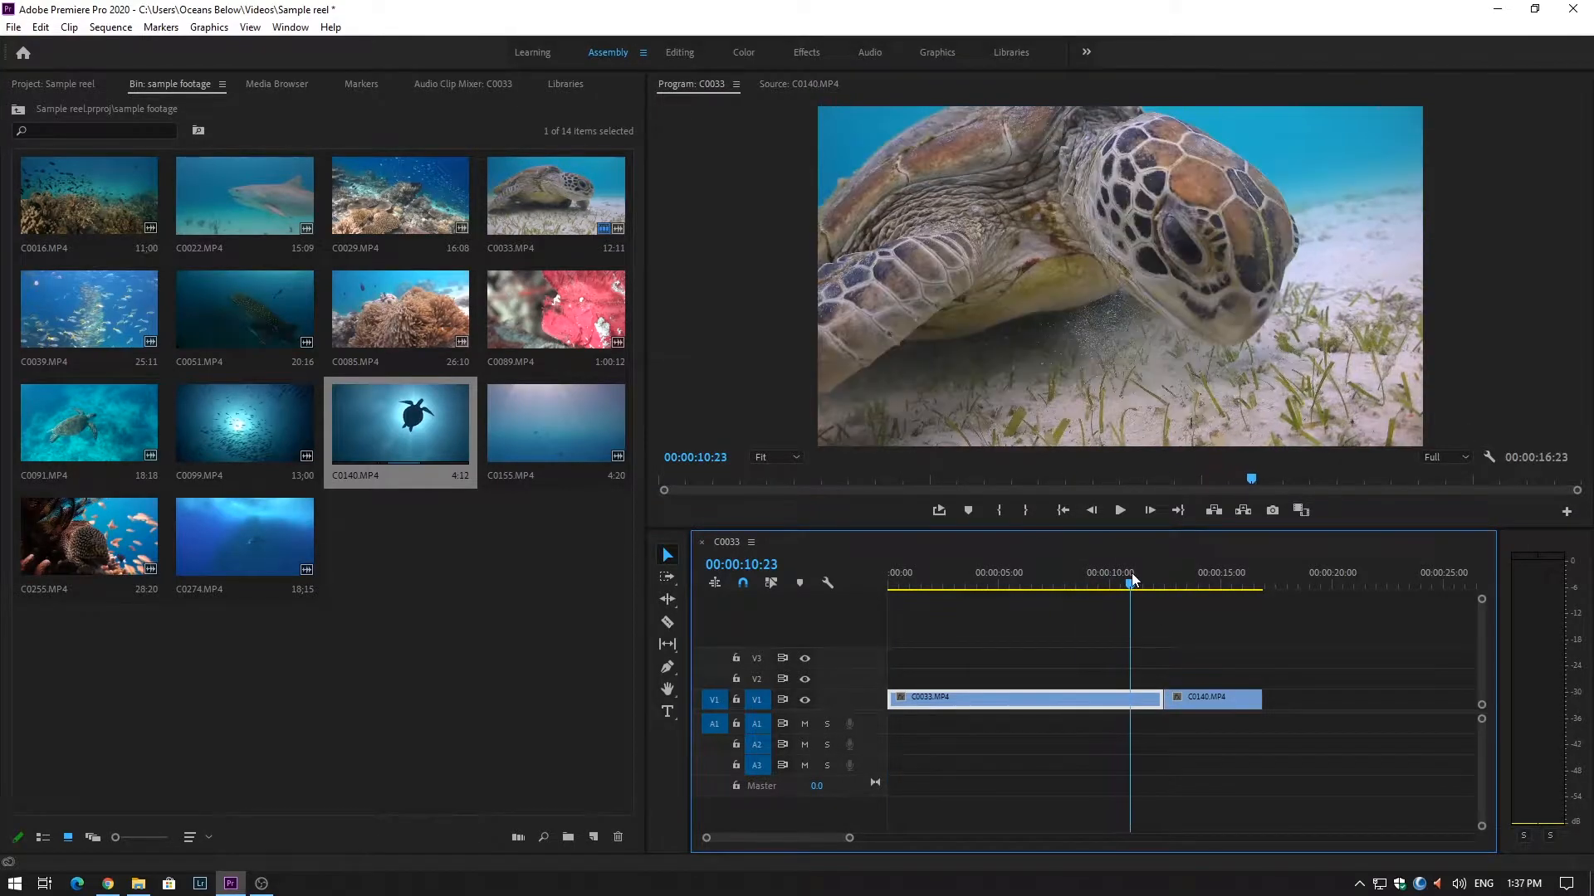
key(space)
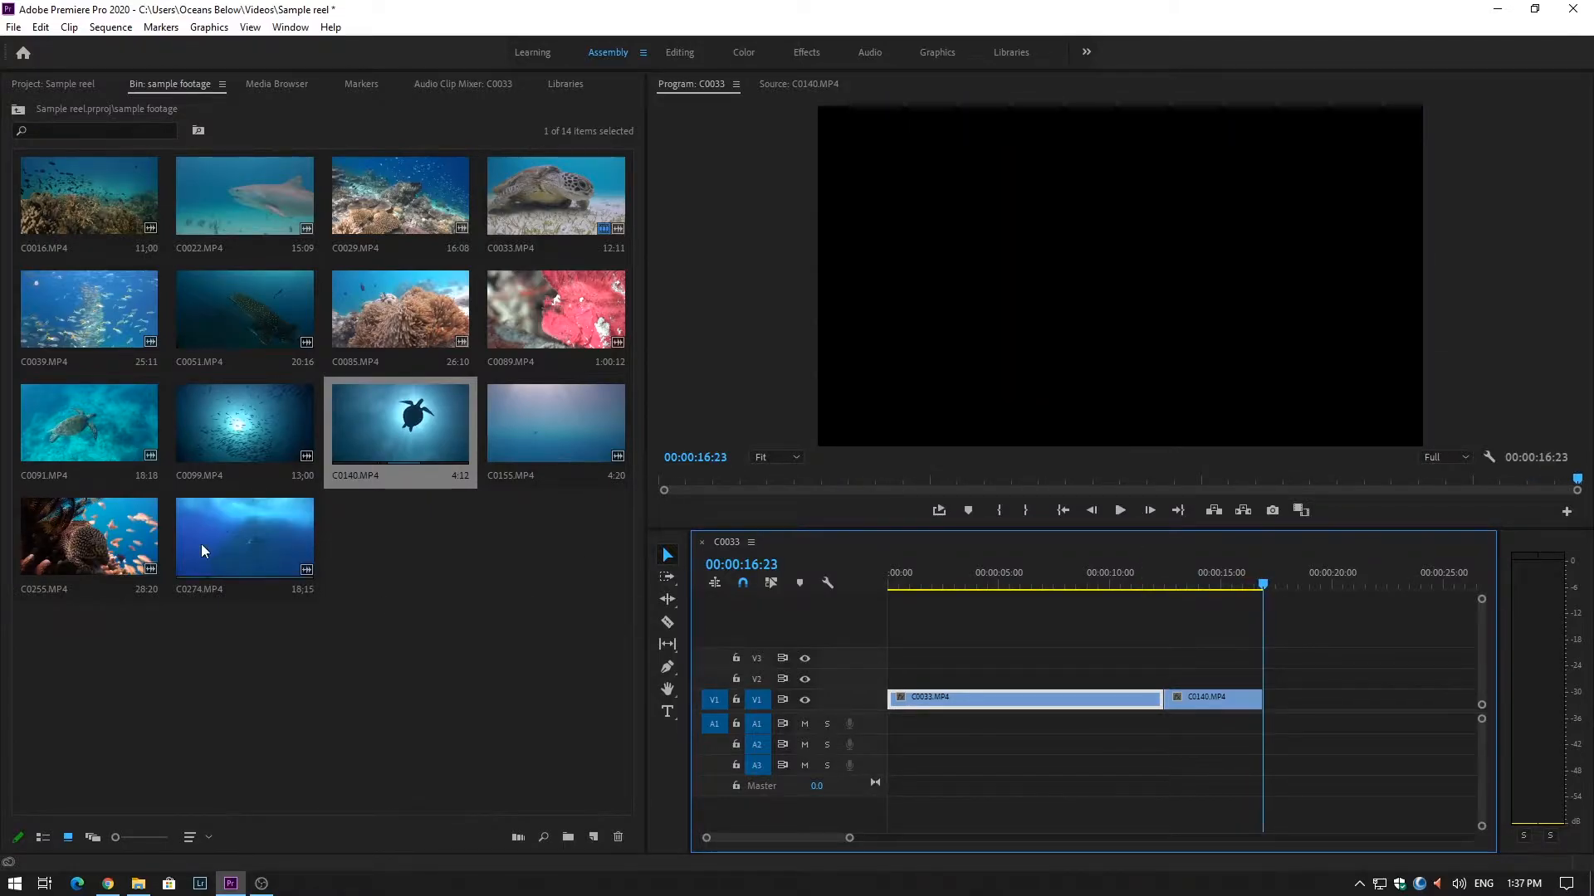
Open C0091.MP4 in the source monitor and mark its range from 00:00:07:09 to 00:00:13:06
double_click(76, 416)
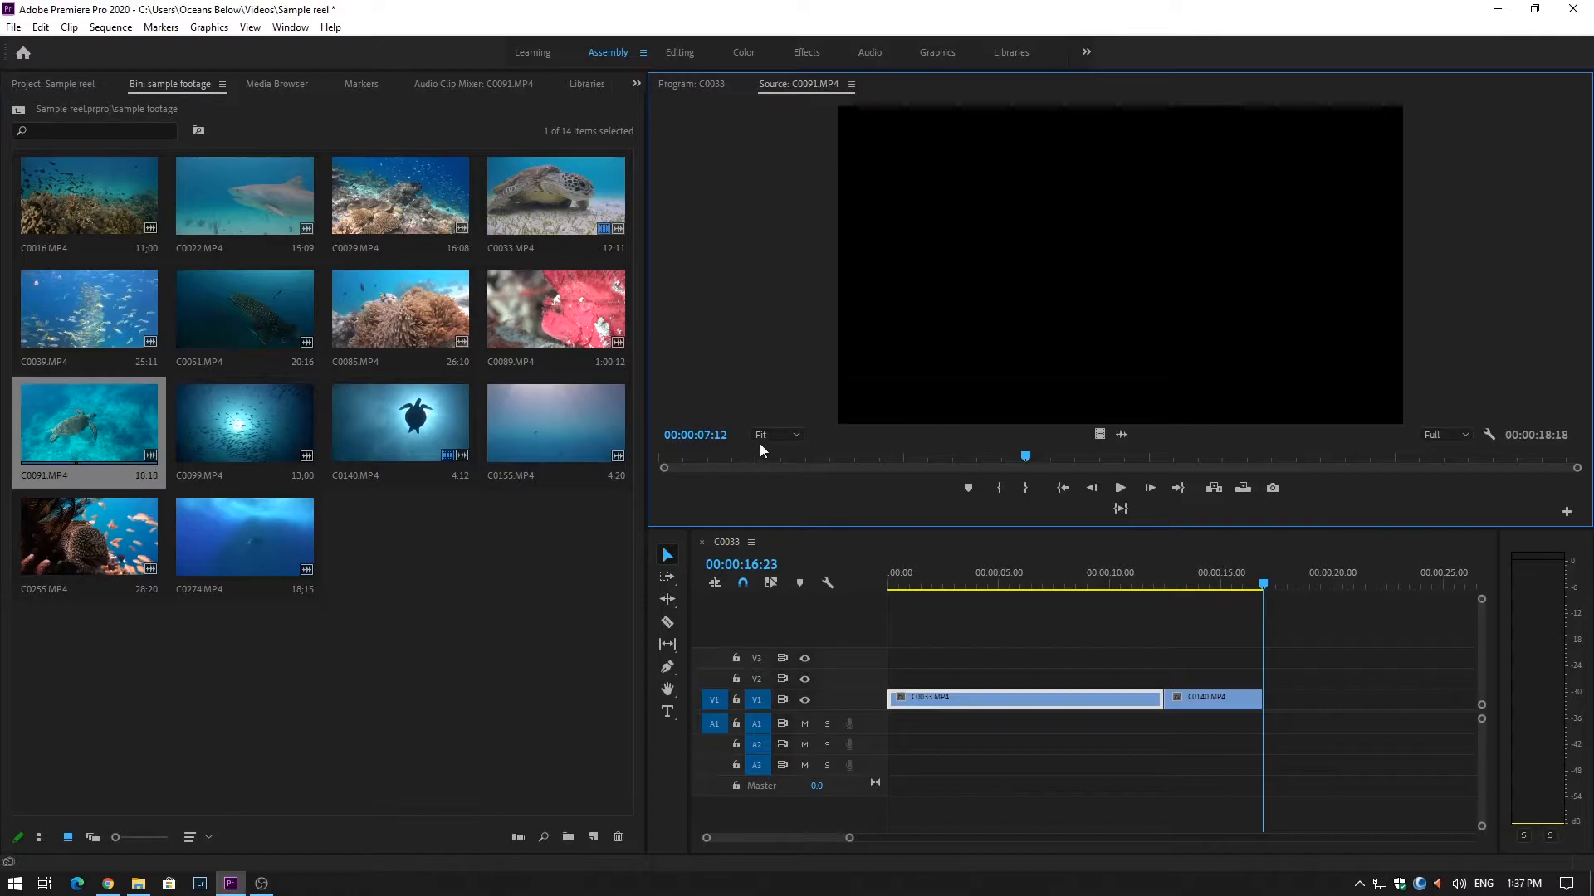
drag(689, 457, 738, 462)
key(space)
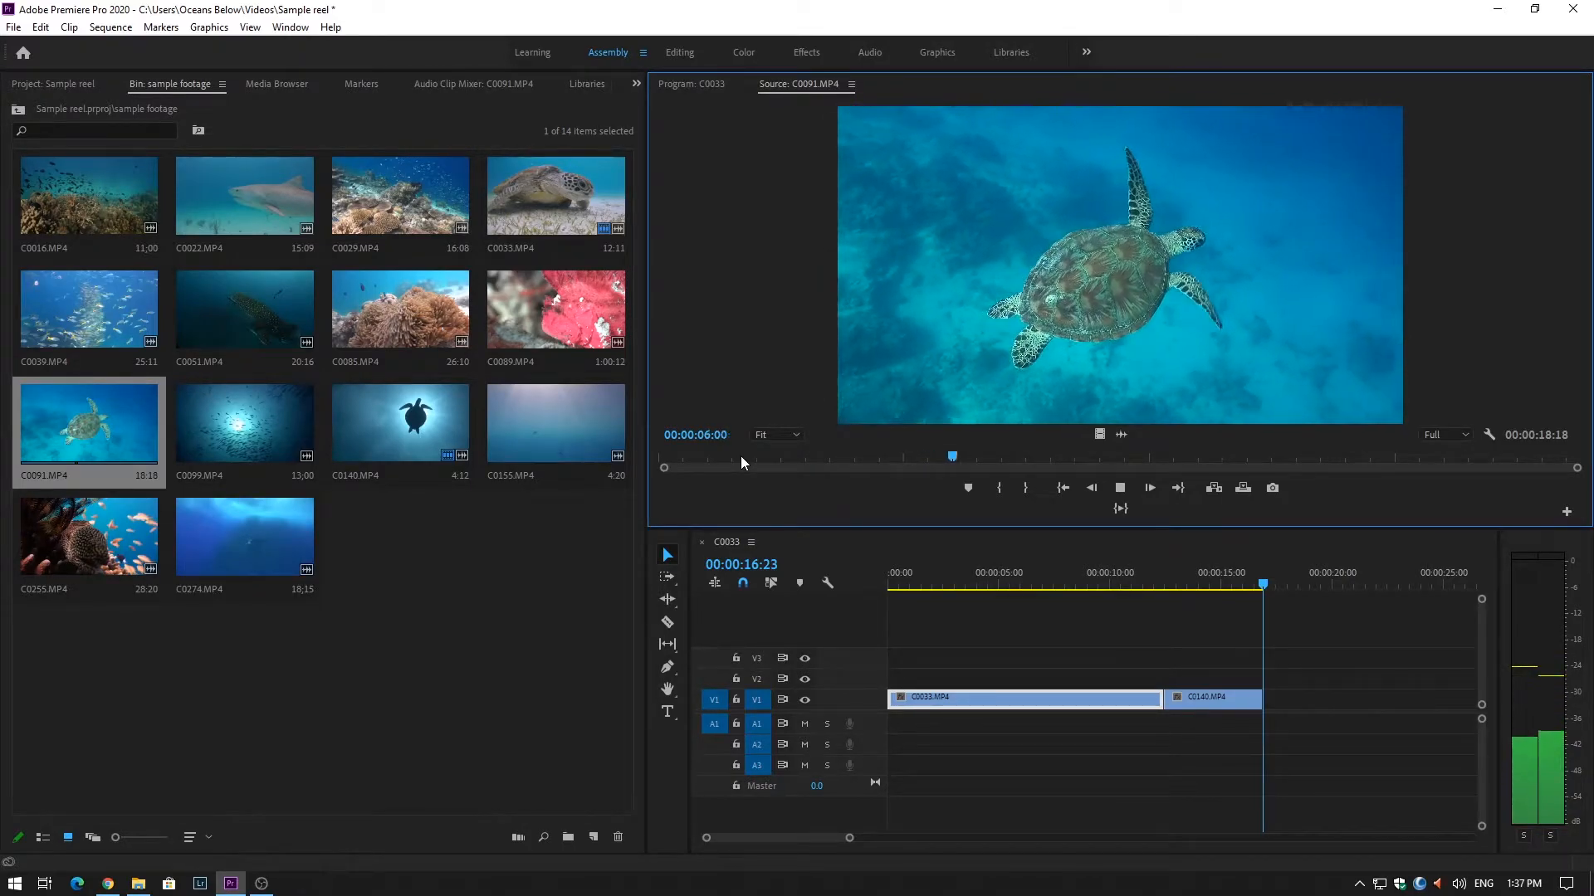
key(space)
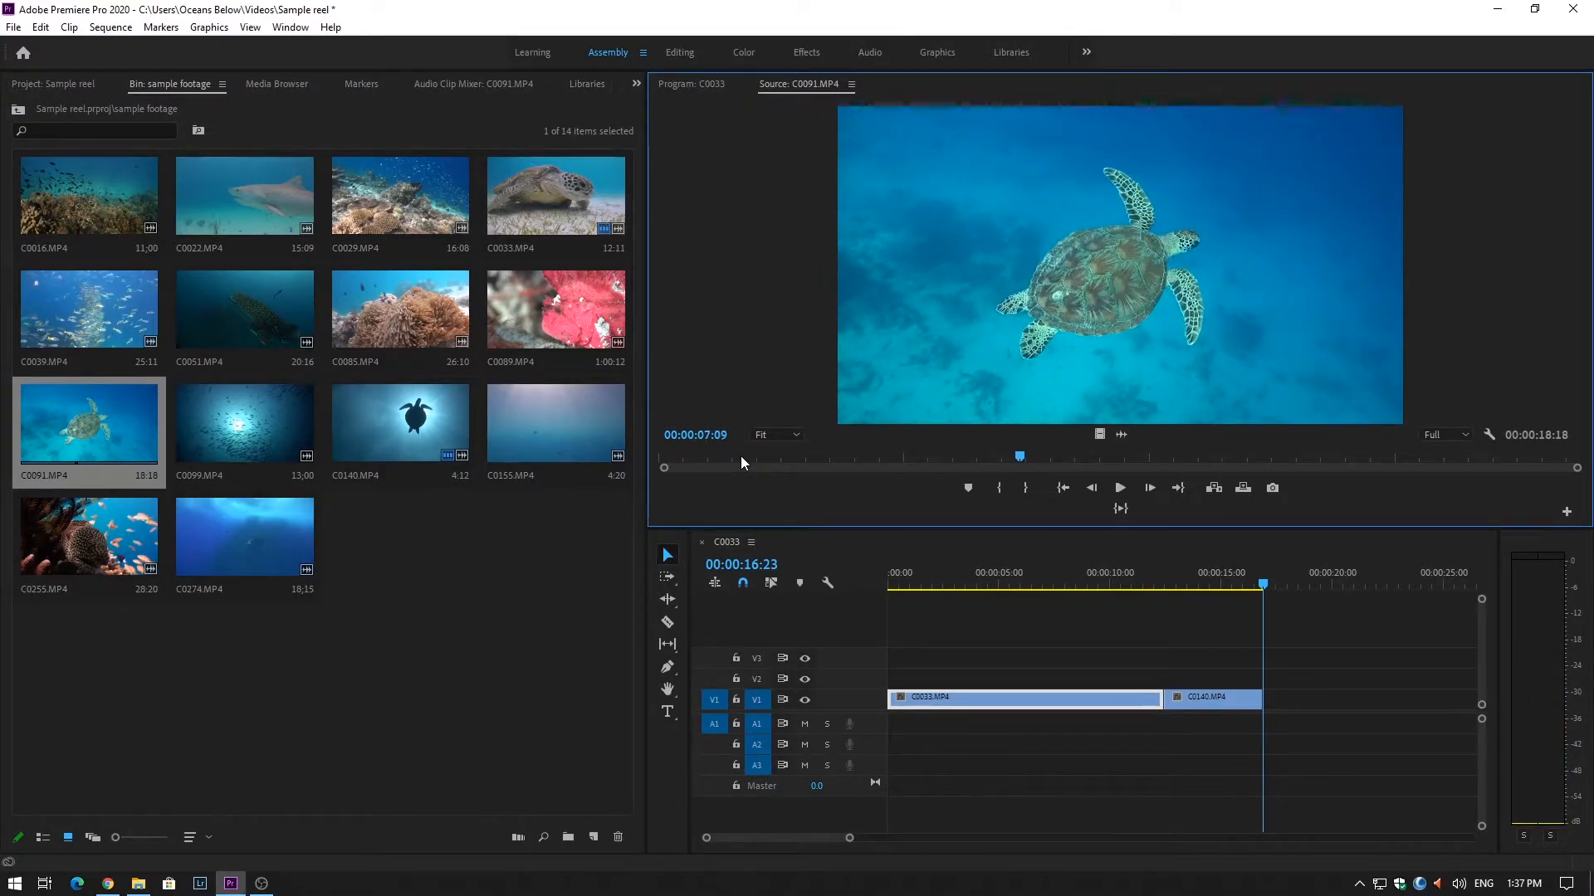
click(1005, 487)
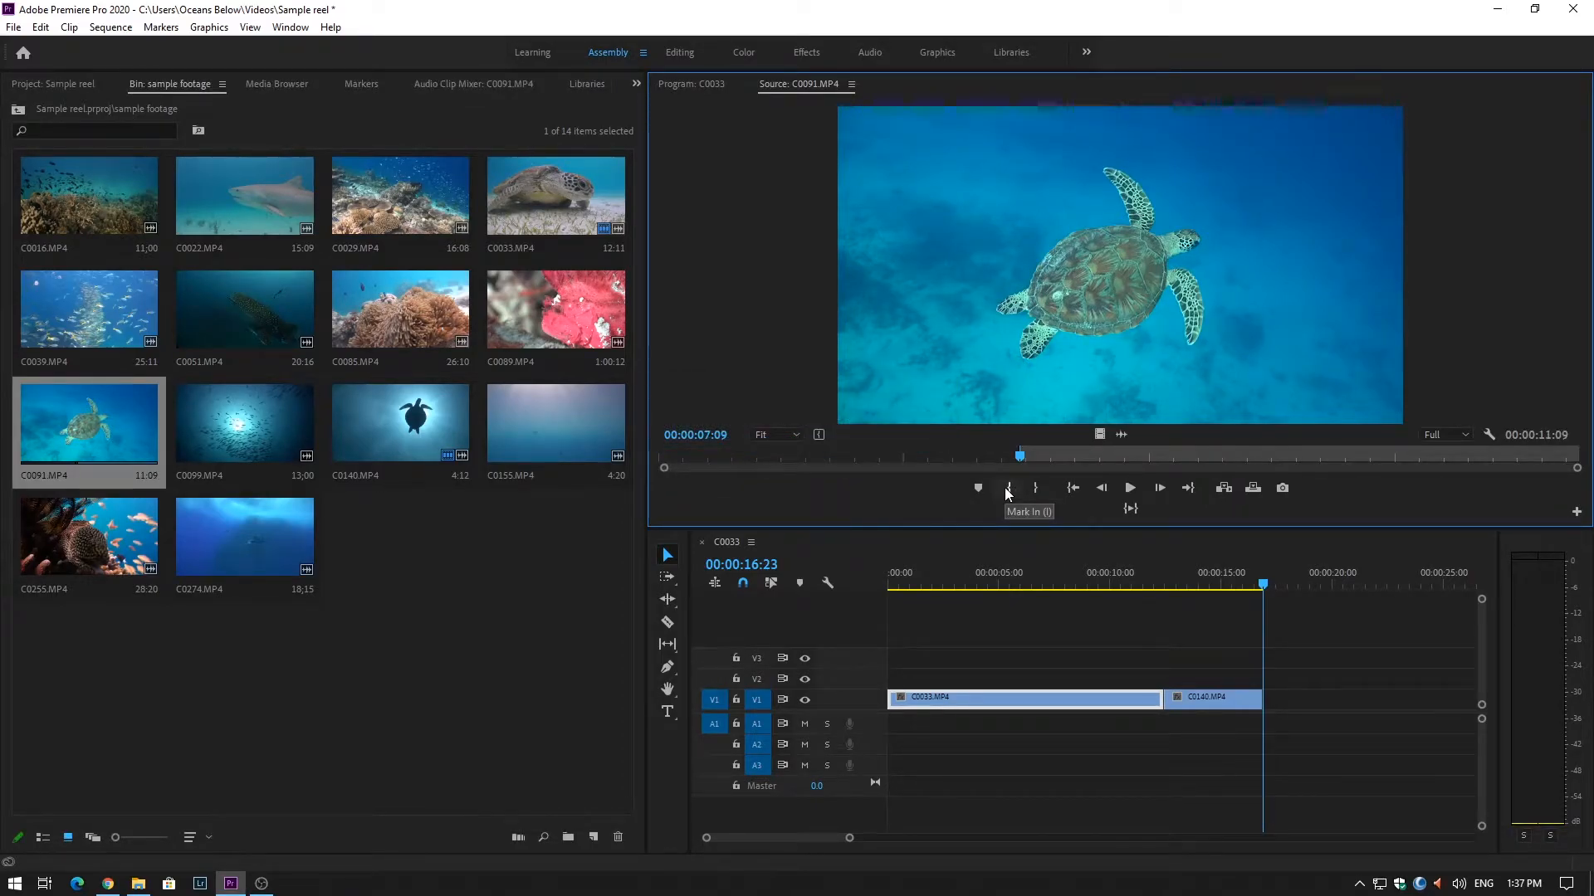
key(space)
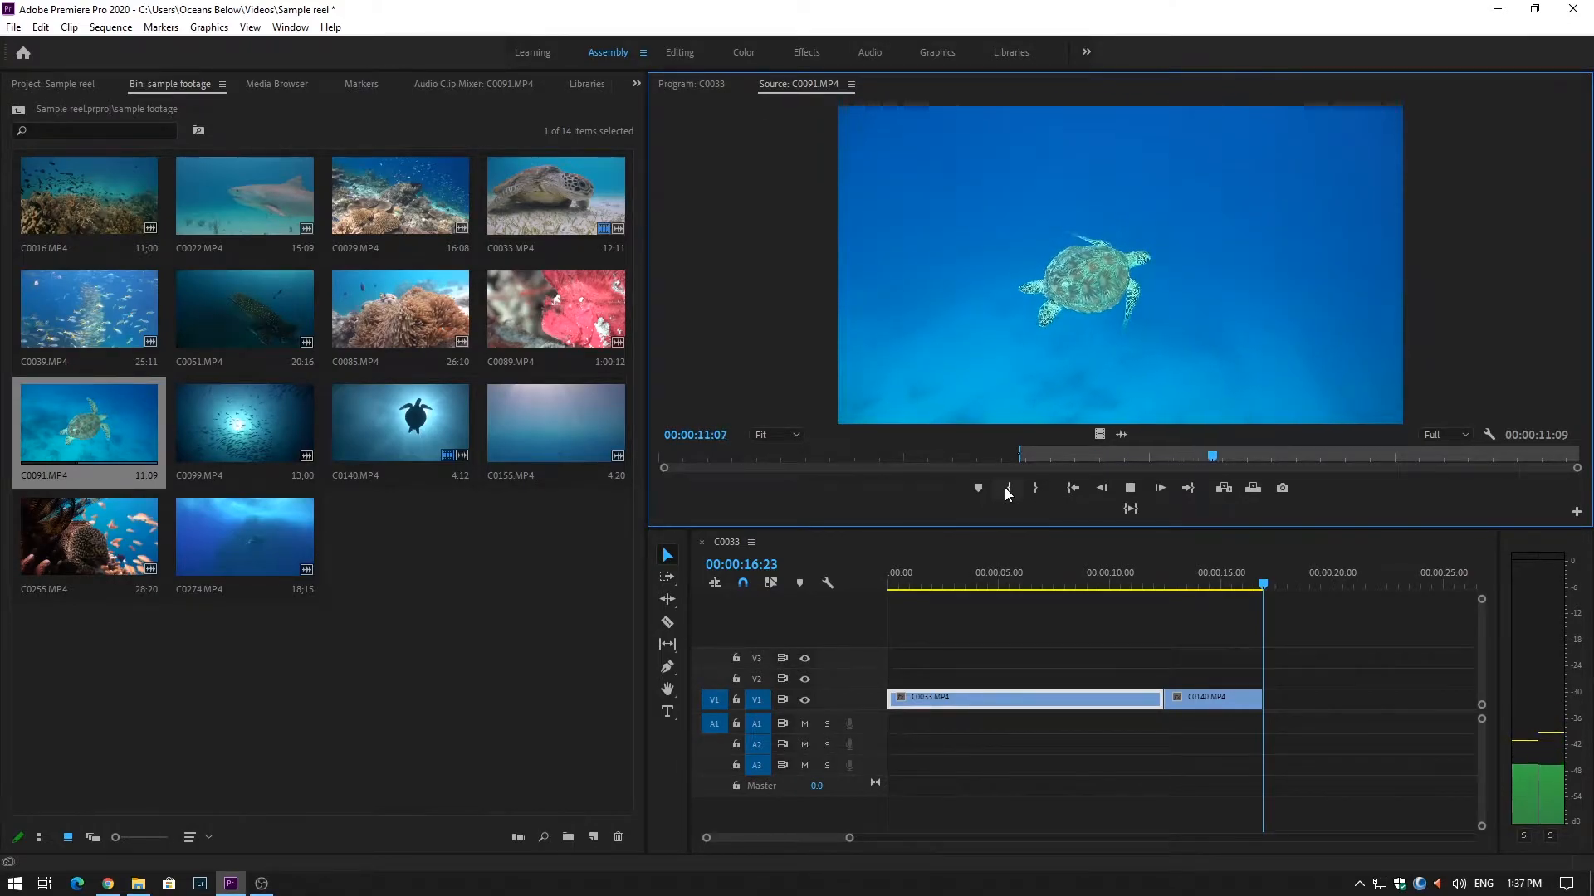
key(space)
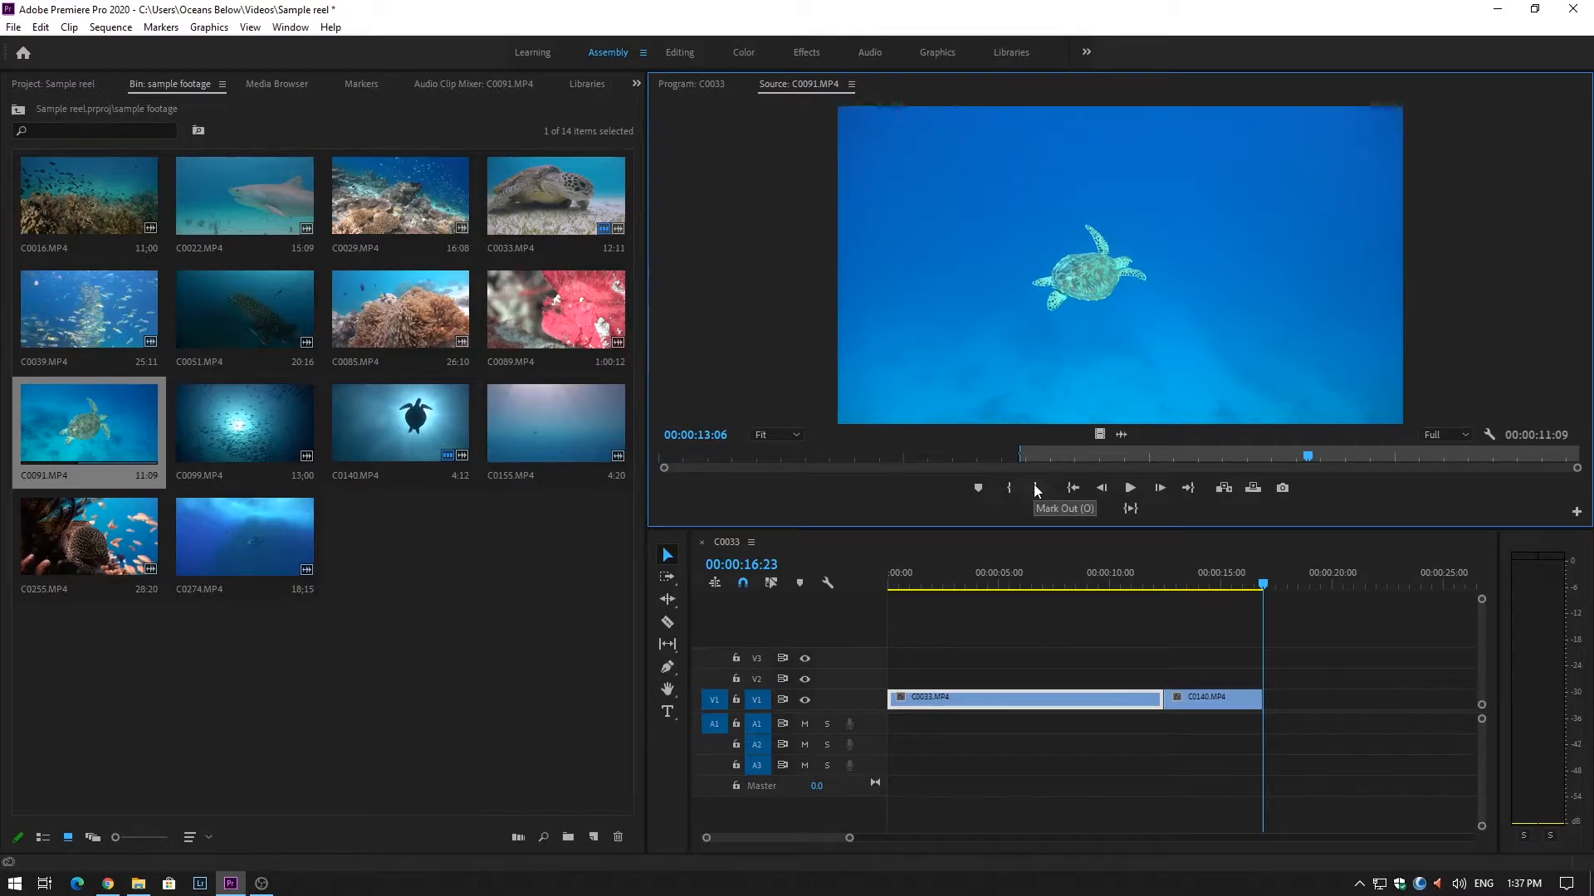
click(1036, 490)
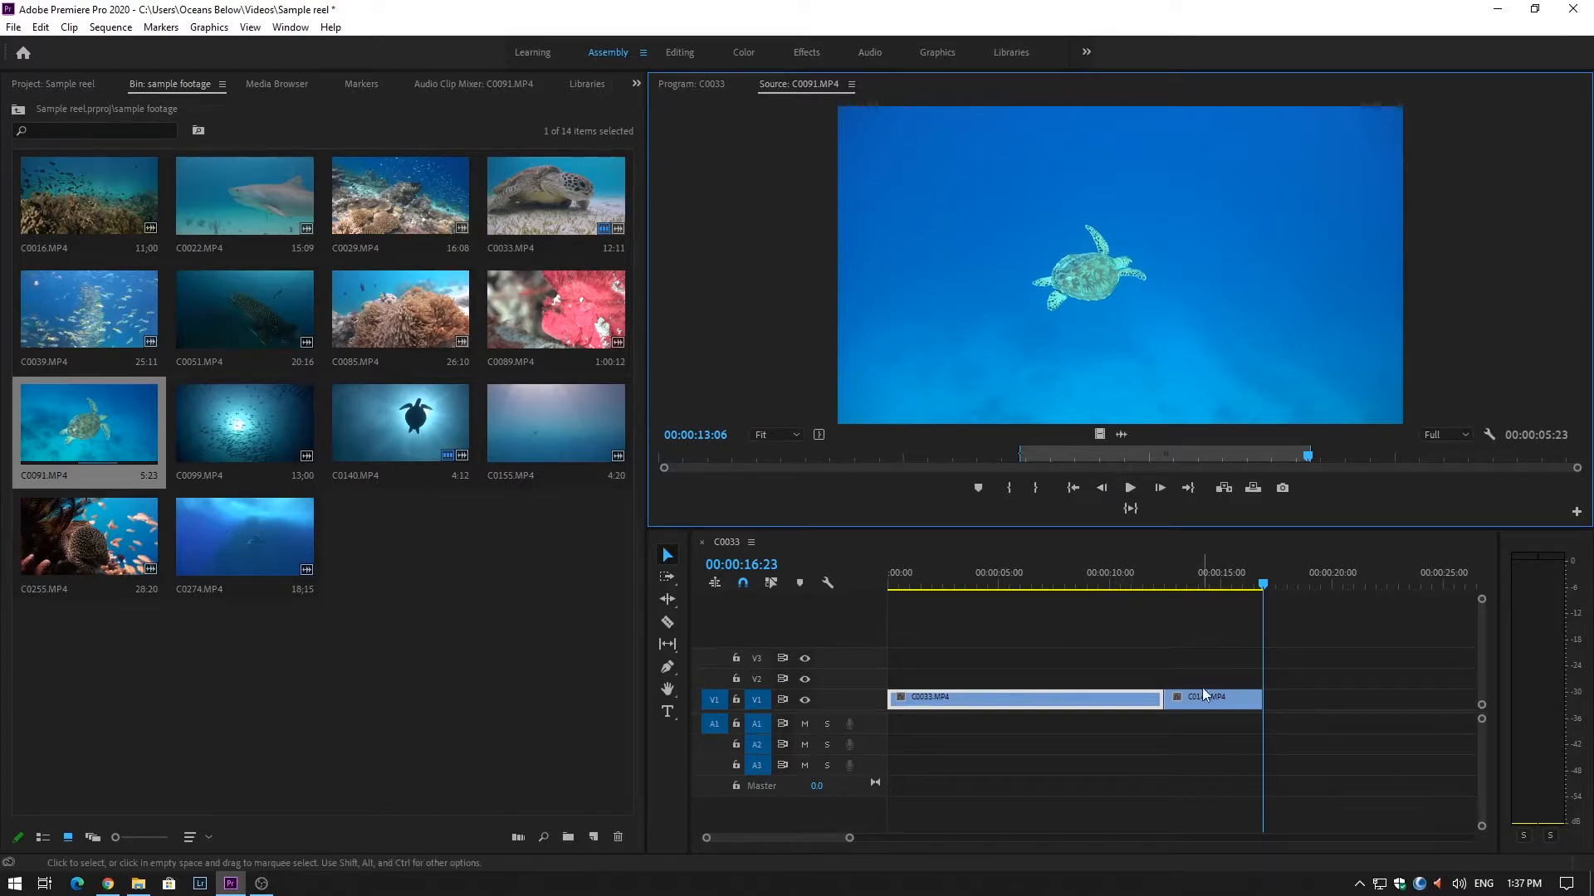
Add only the video of the marked C0091.MP4 range directly after C0140.MP4 on V1 and scrub across the cut
drag(1281, 608, 1295, 700)
drag(1213, 573, 1270, 570)
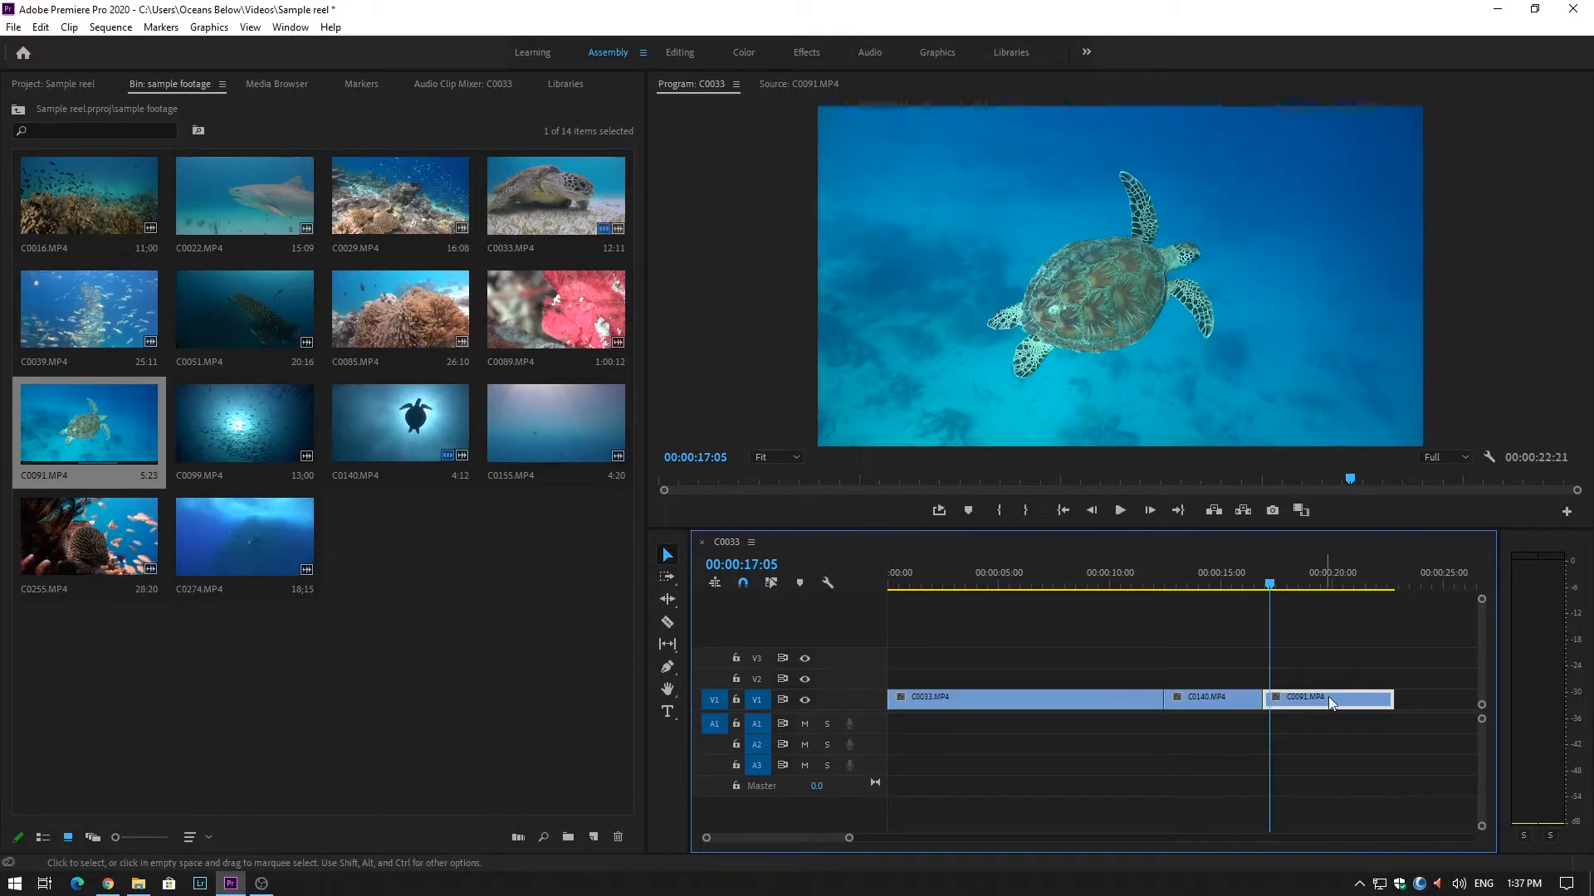
Swap the last two clips on V1 so C0091.MP4 comes before C0140.MP4, and play the sequence from the start
mouse_move(1341, 694)
mouse_down()
mouse_move(1295, 682)
mouse_move(1220, 702)
mouse_move(1336, 699)
mouse_up()
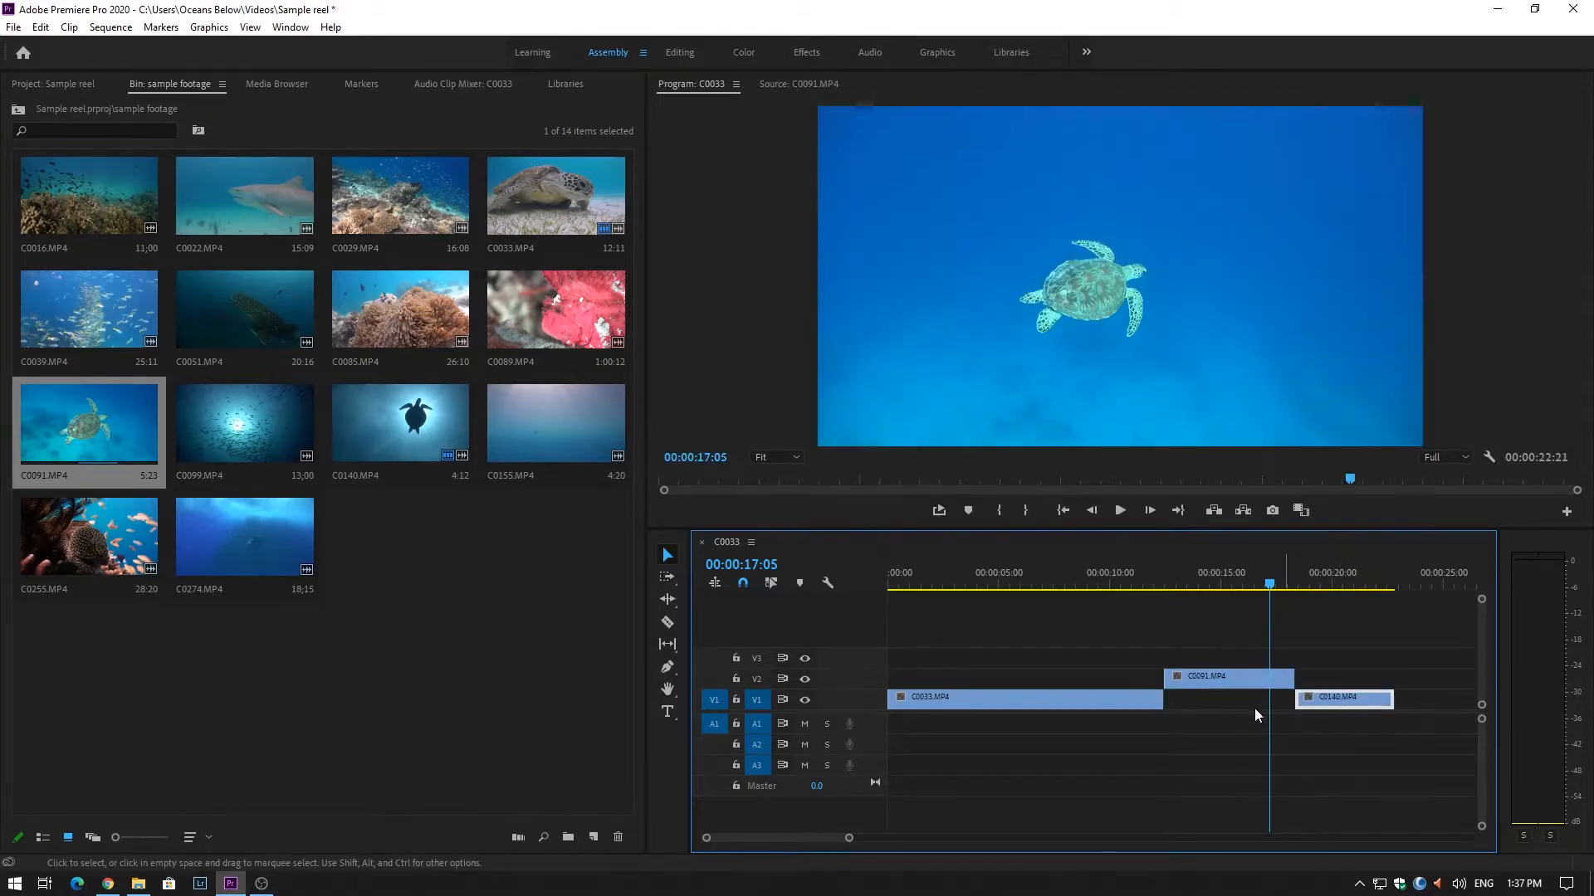
drag(1243, 680, 1247, 693)
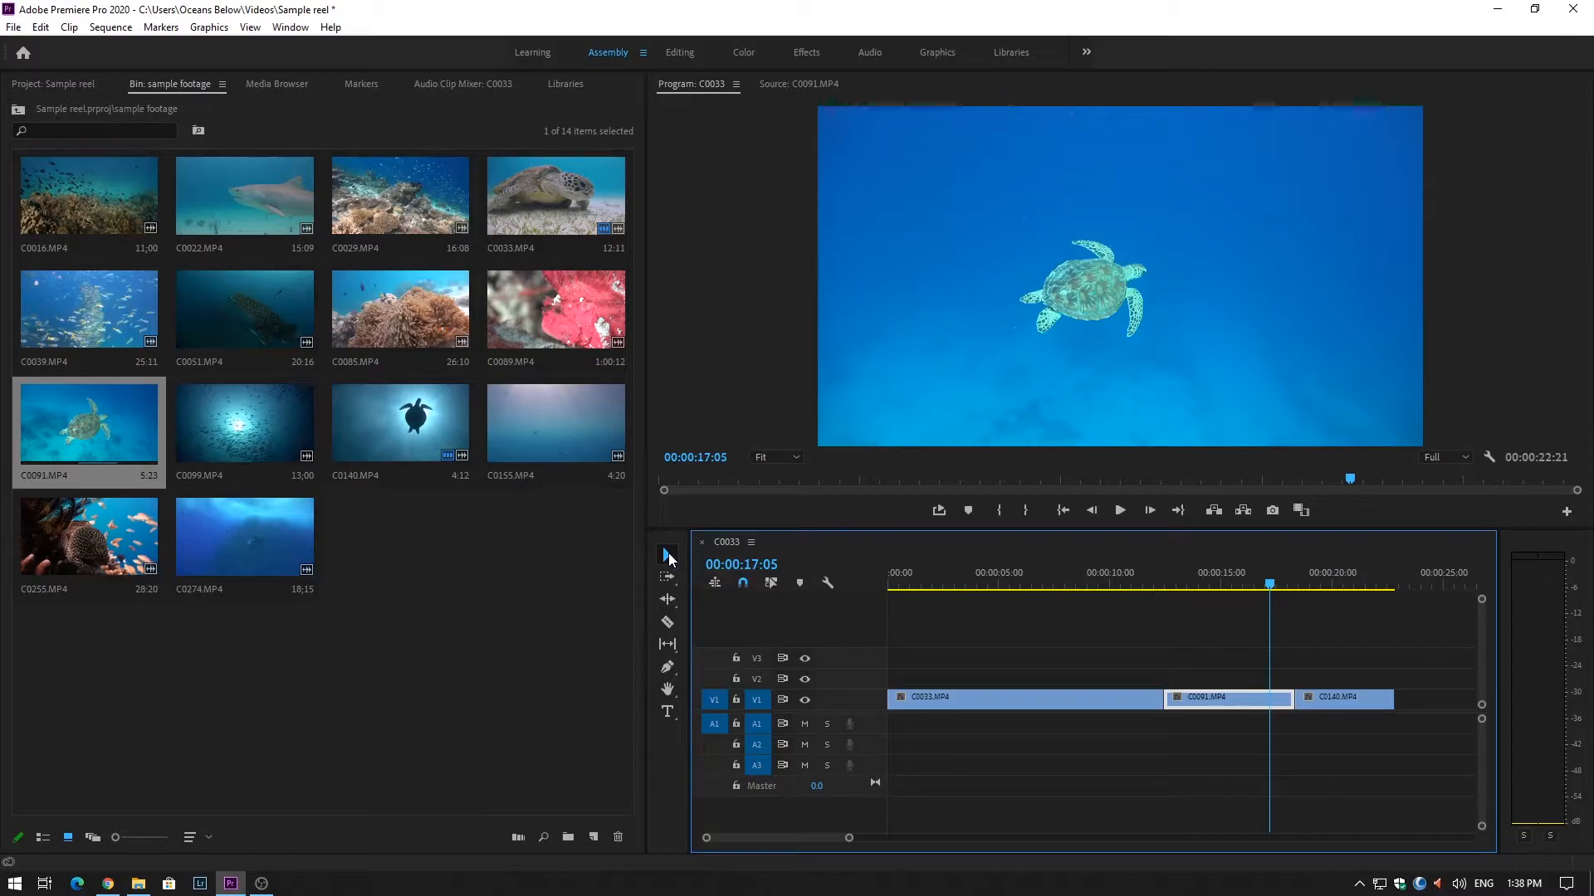
drag(921, 581, 877, 586)
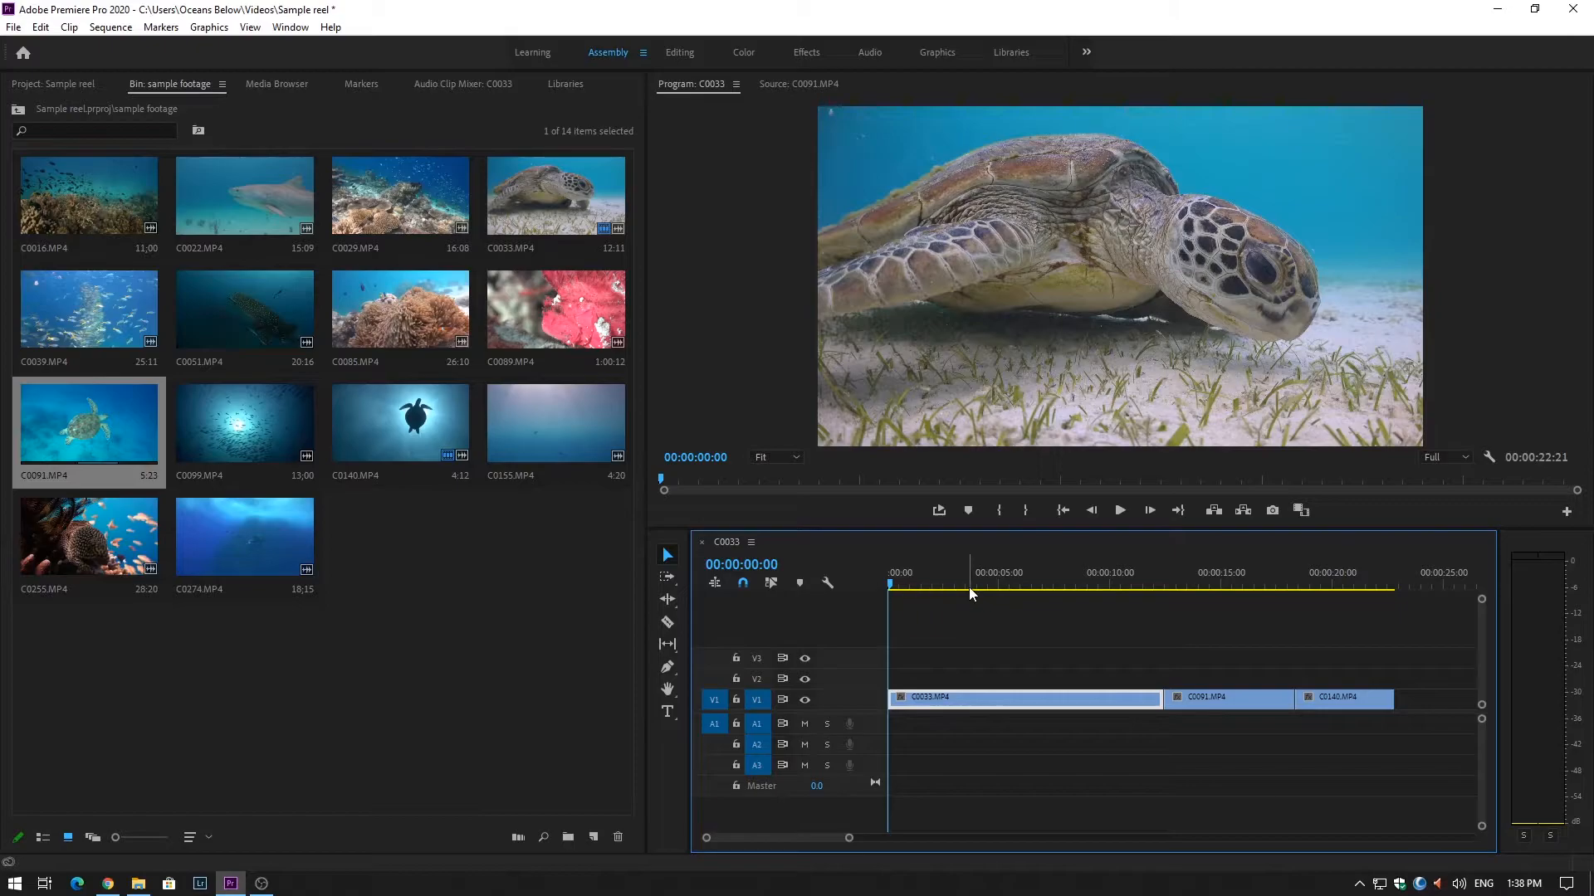
key(space)
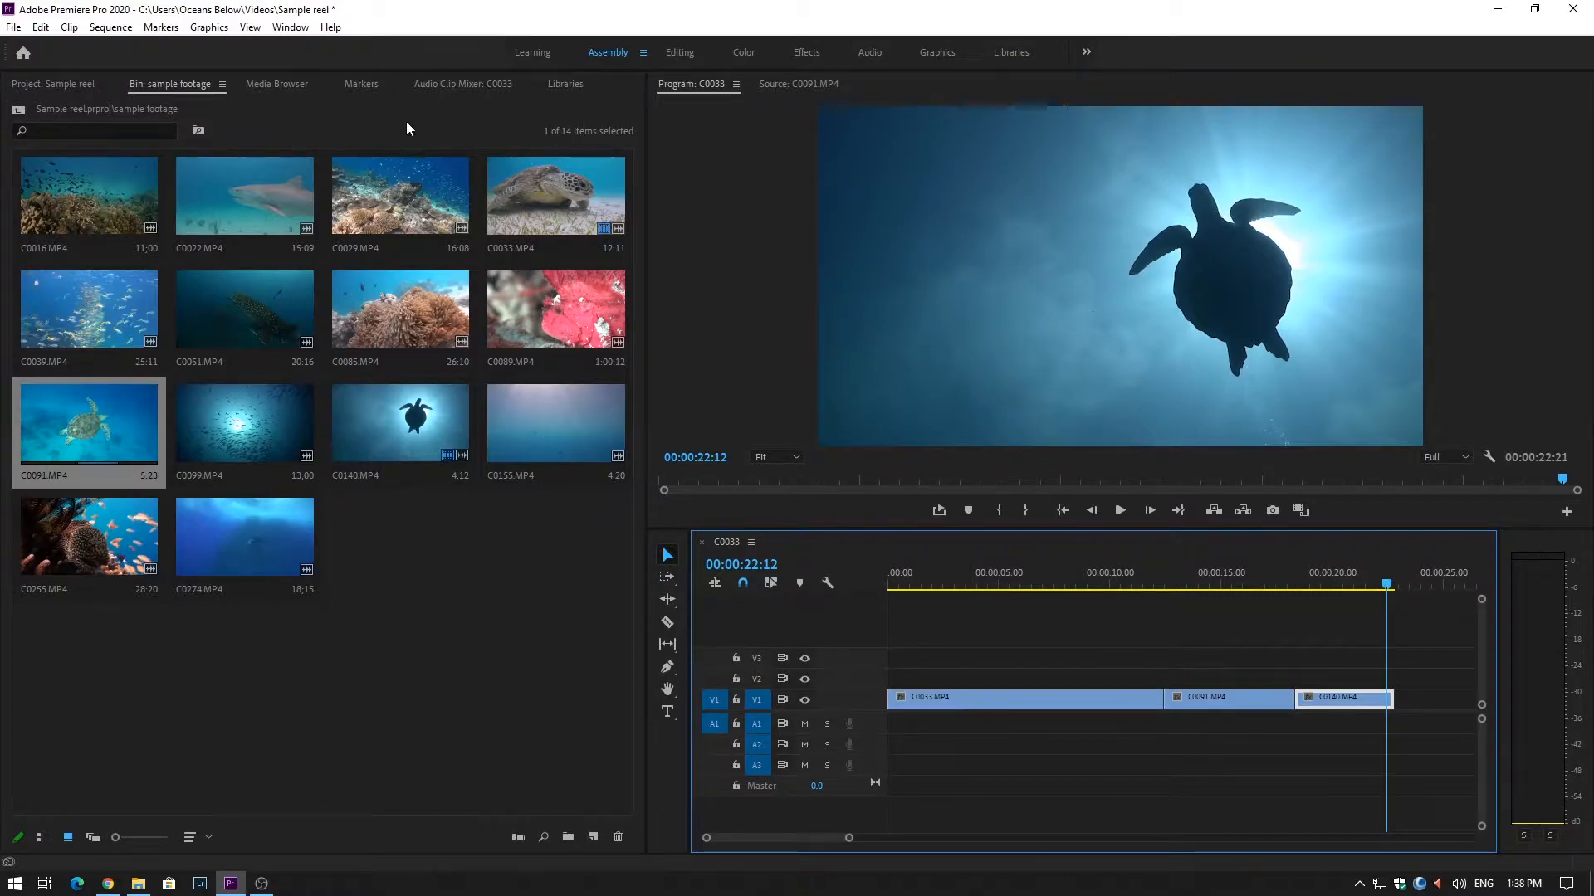
Import the Soulmates instrumental track from the computer's Music folder into the top level of the Sample reel project
click(56, 81)
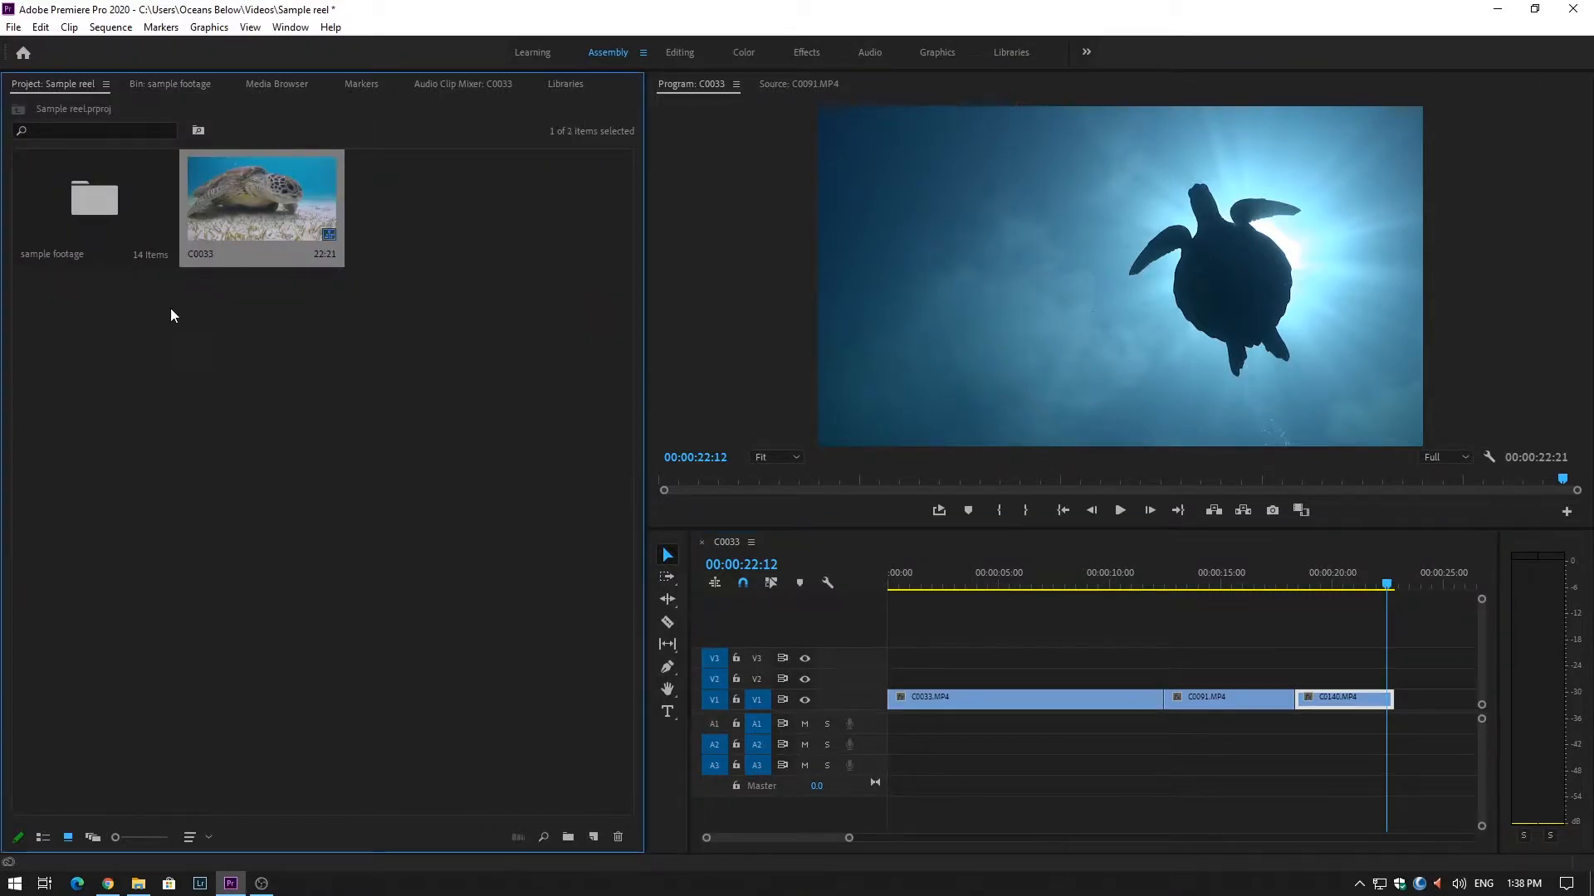
click(141, 884)
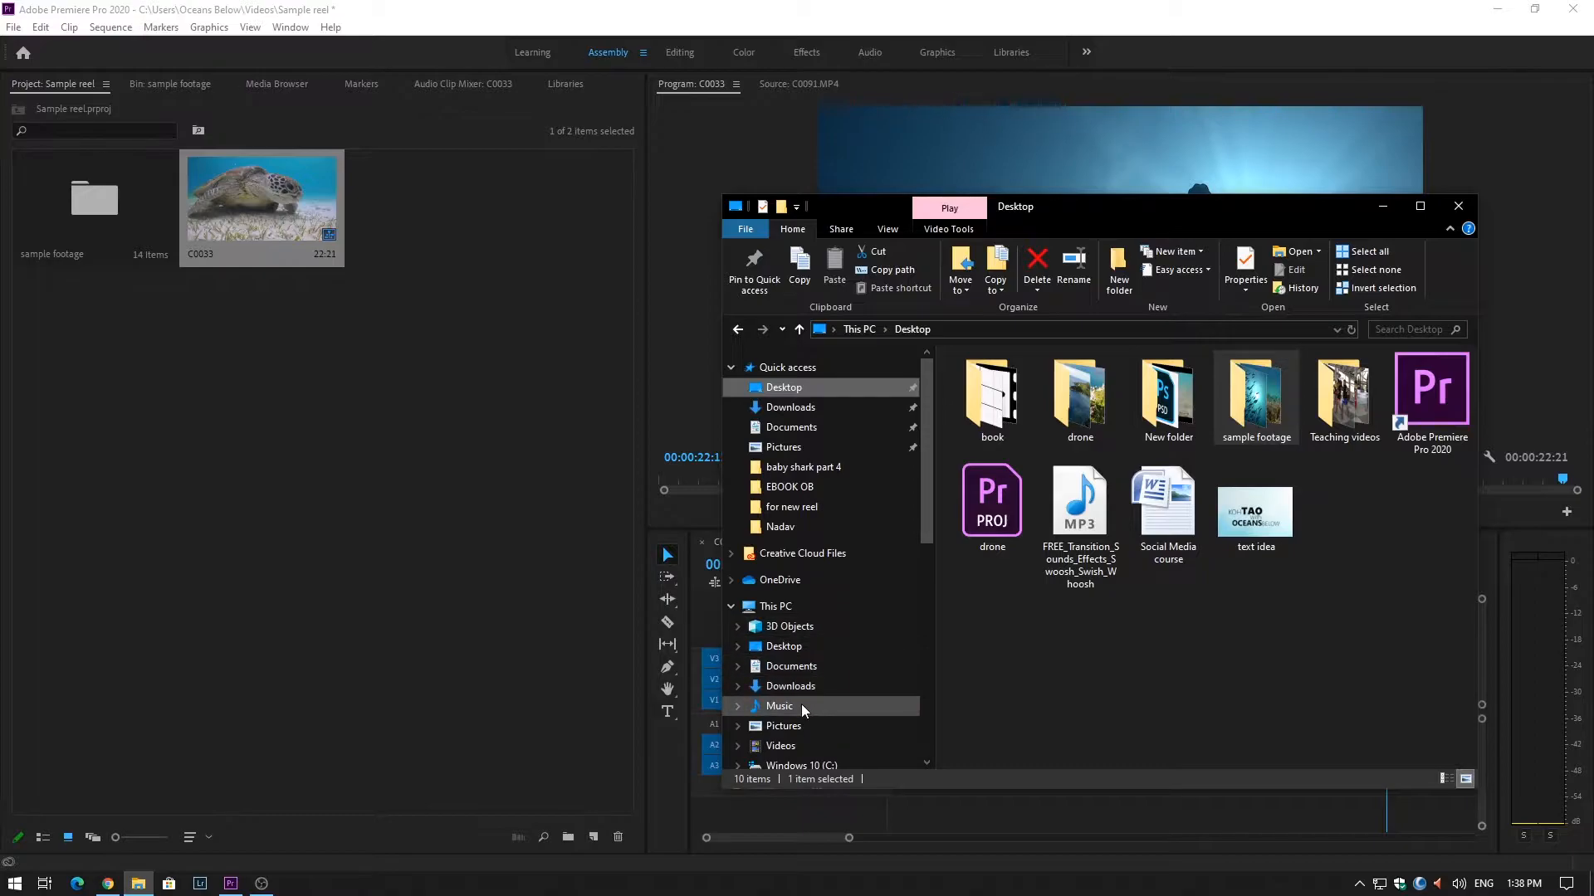
click(778, 707)
drag(1004, 379, 133, 465)
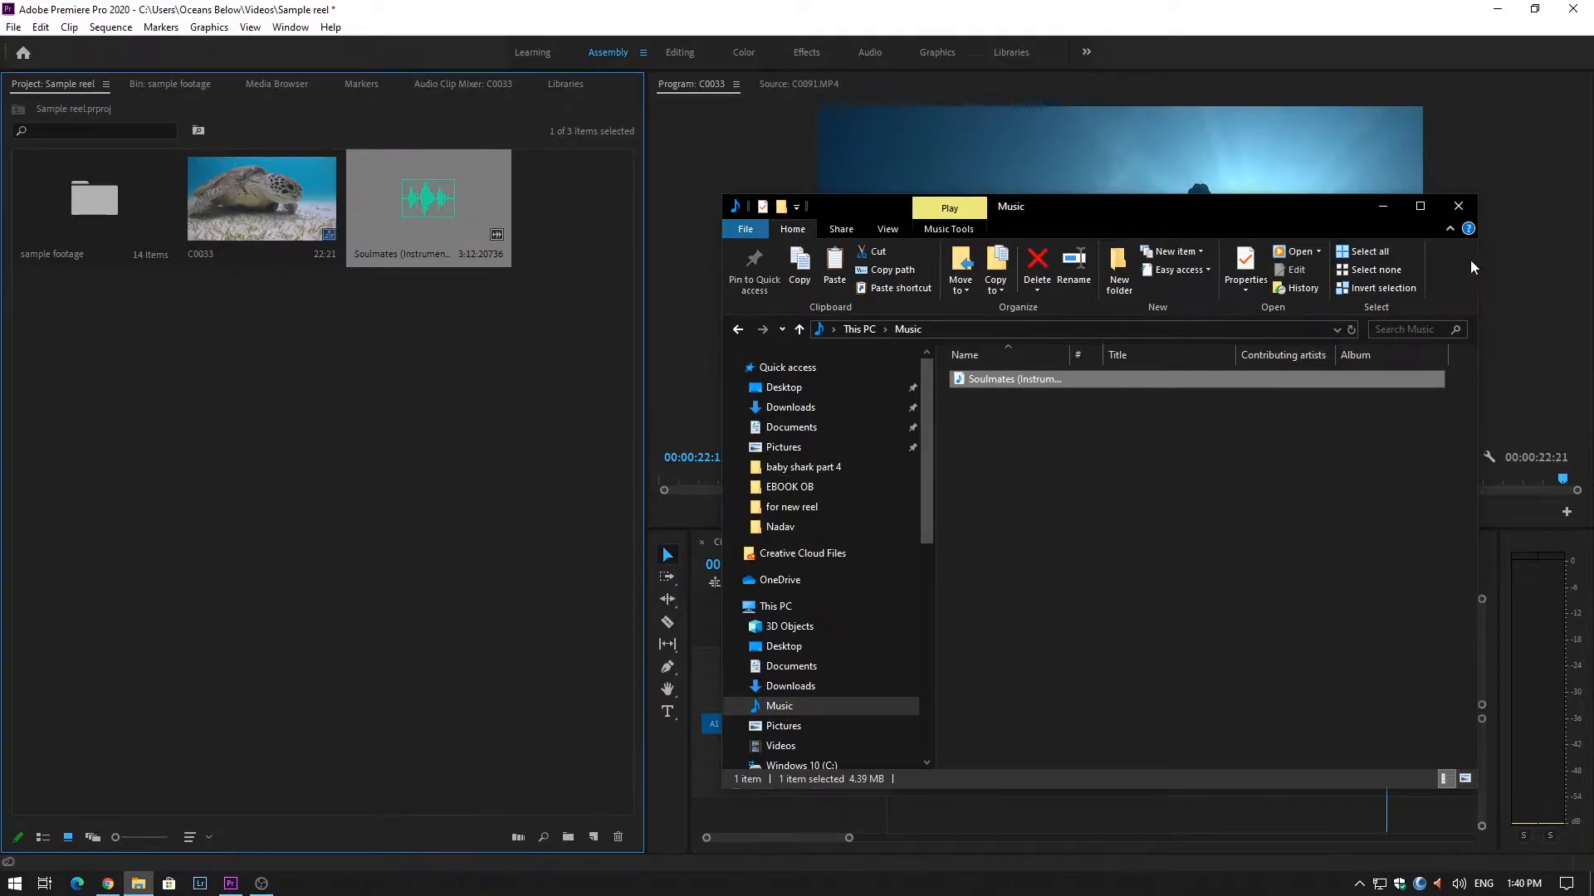
click(1459, 206)
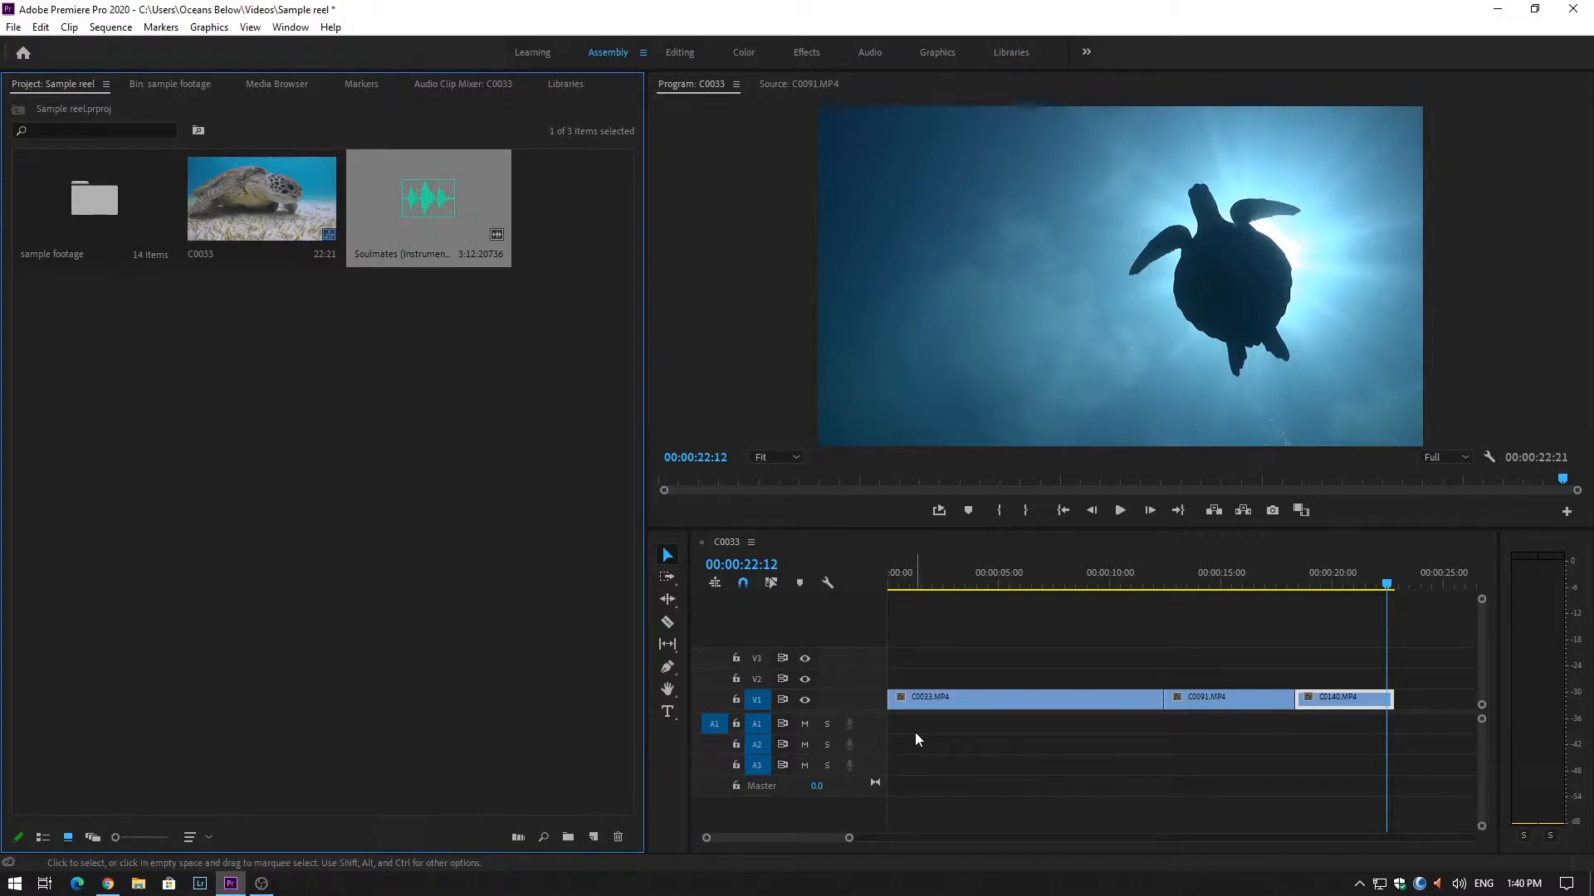
Place the Soulmates track at the start of A1 and enlarge the audio and video tracks to show waveforms and thumbnails
drag(416, 192, 896, 724)
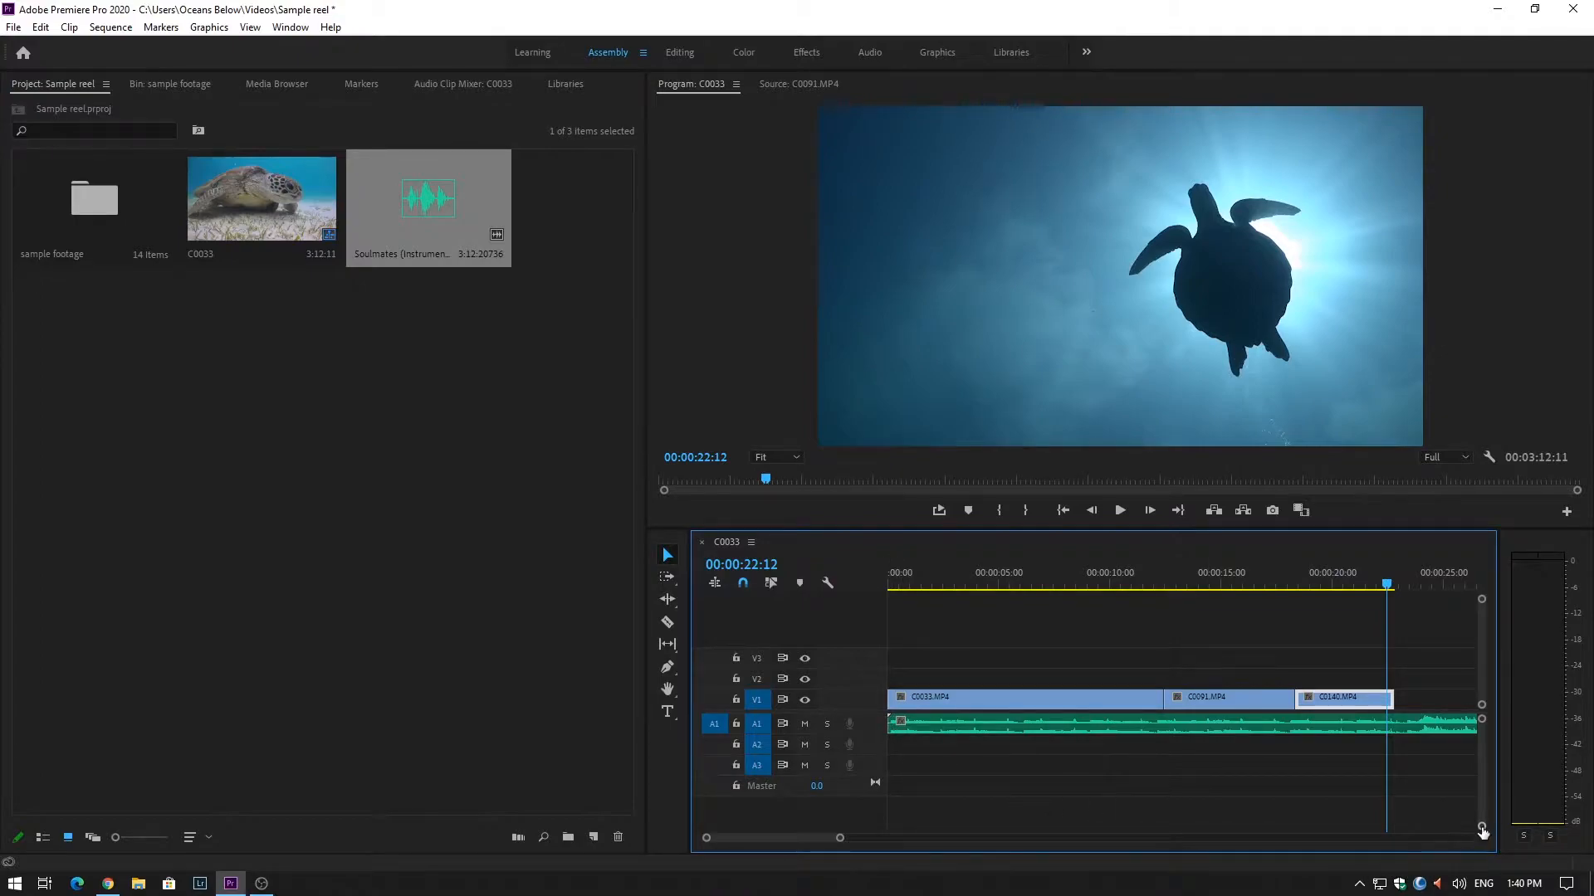
drag(1482, 830, 1481, 821)
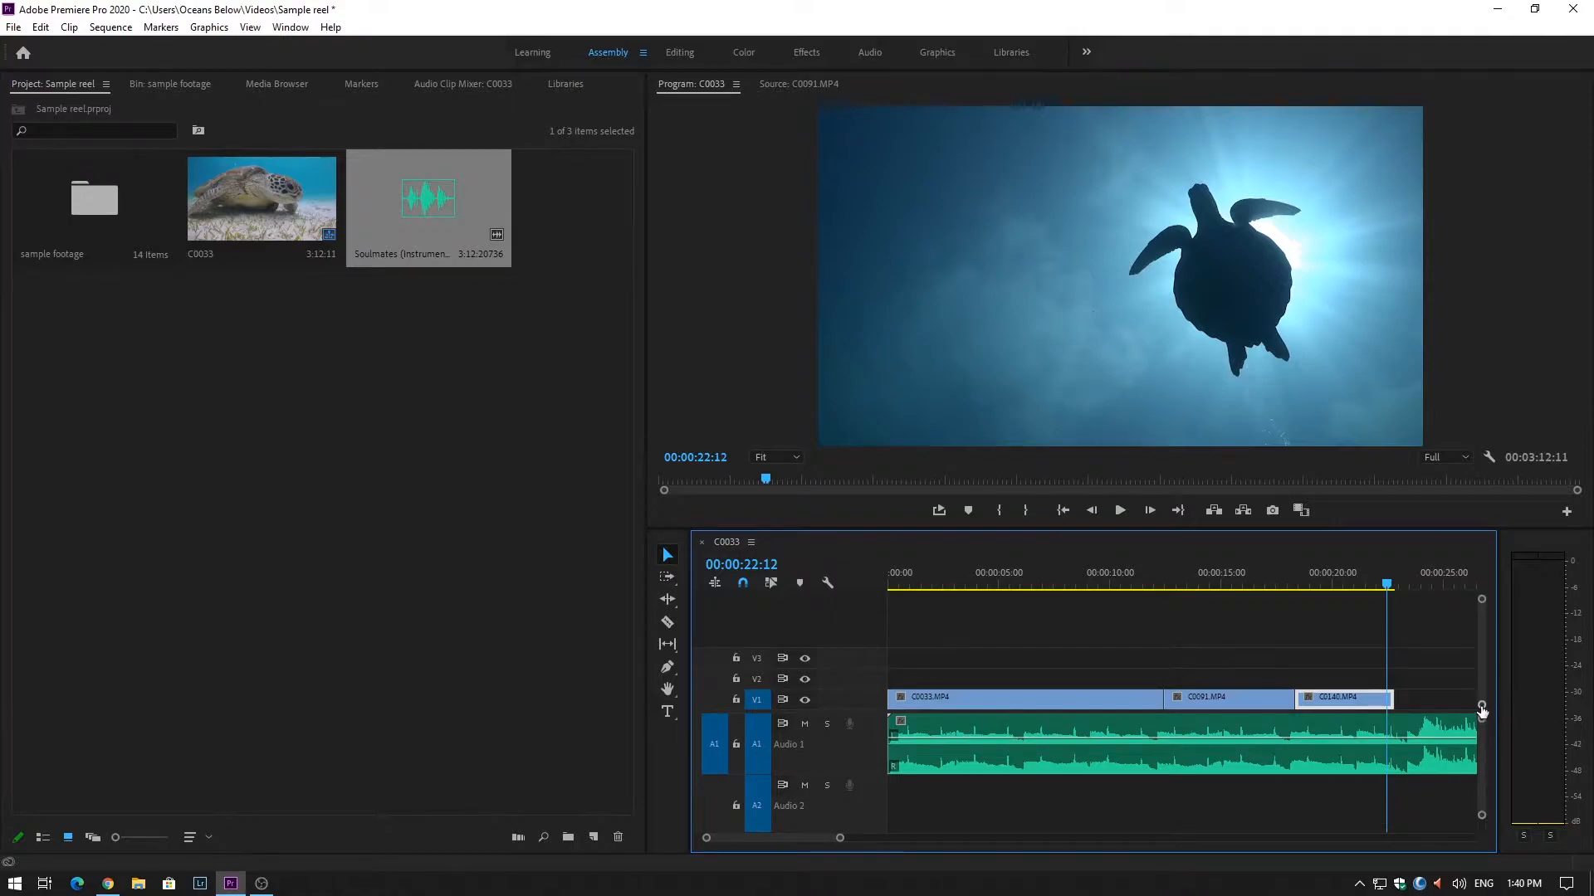
drag(1482, 711, 1483, 858)
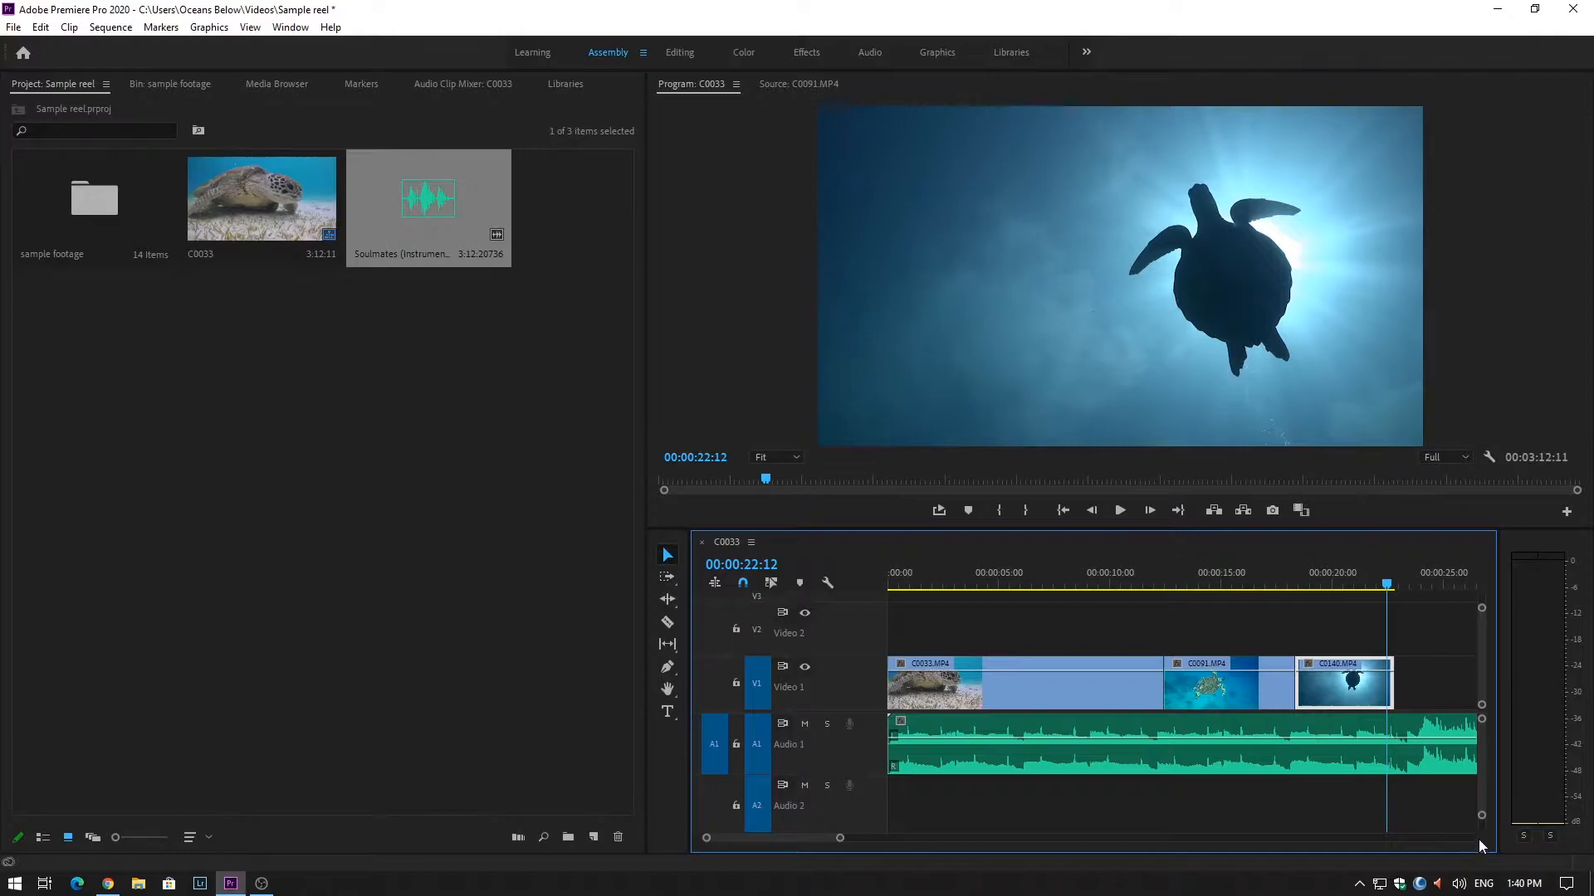
Play the sequence with its music from the start to just past the last video clip
click(919, 574)
drag(903, 573, 848, 573)
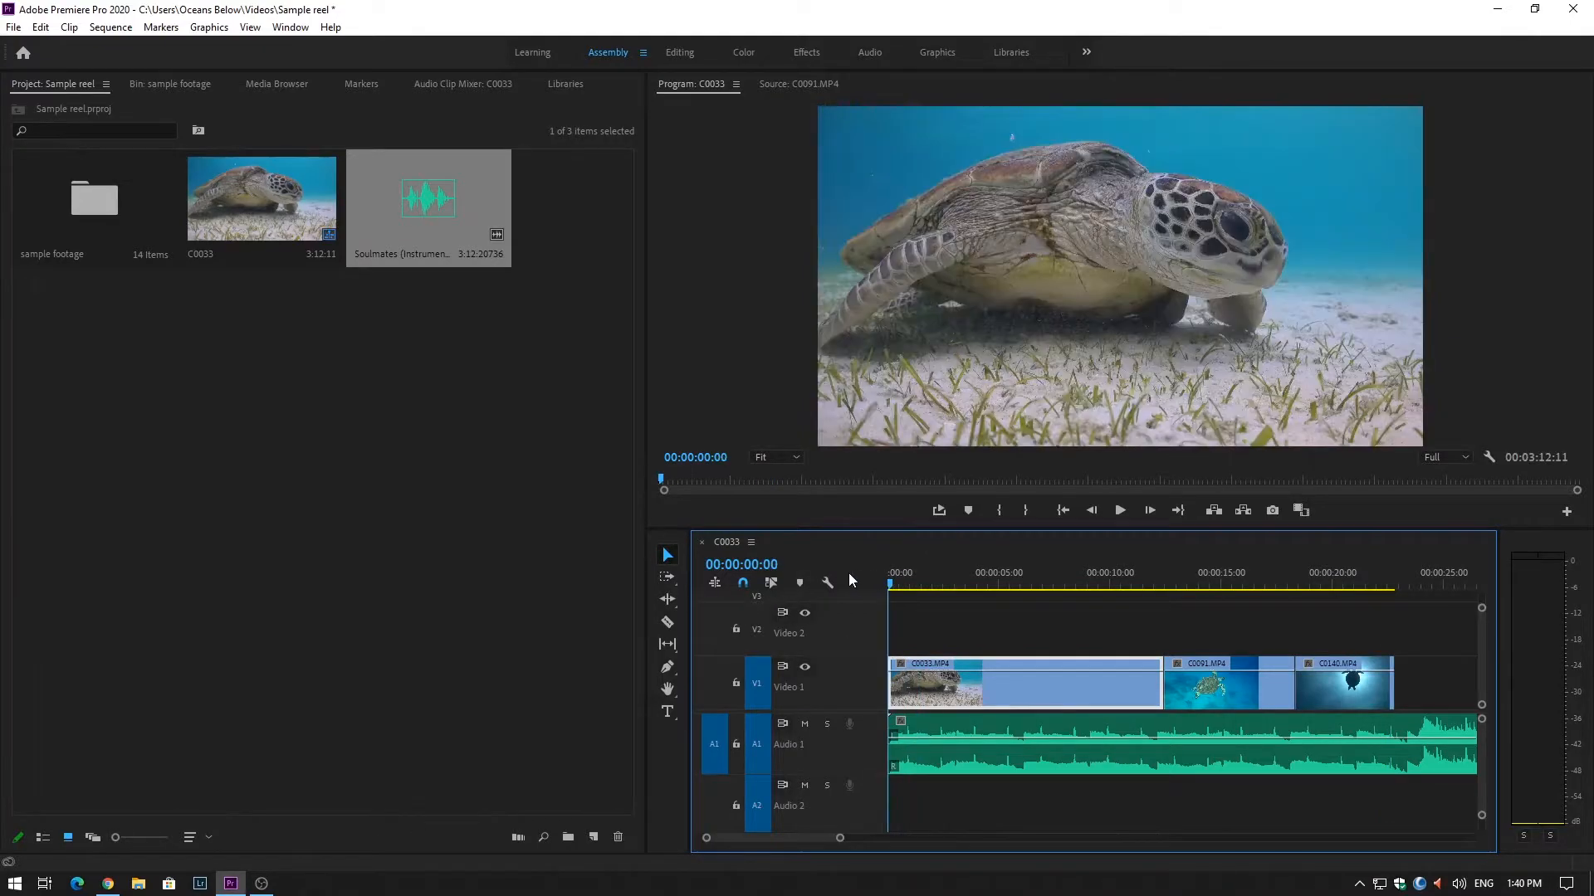
key(space)
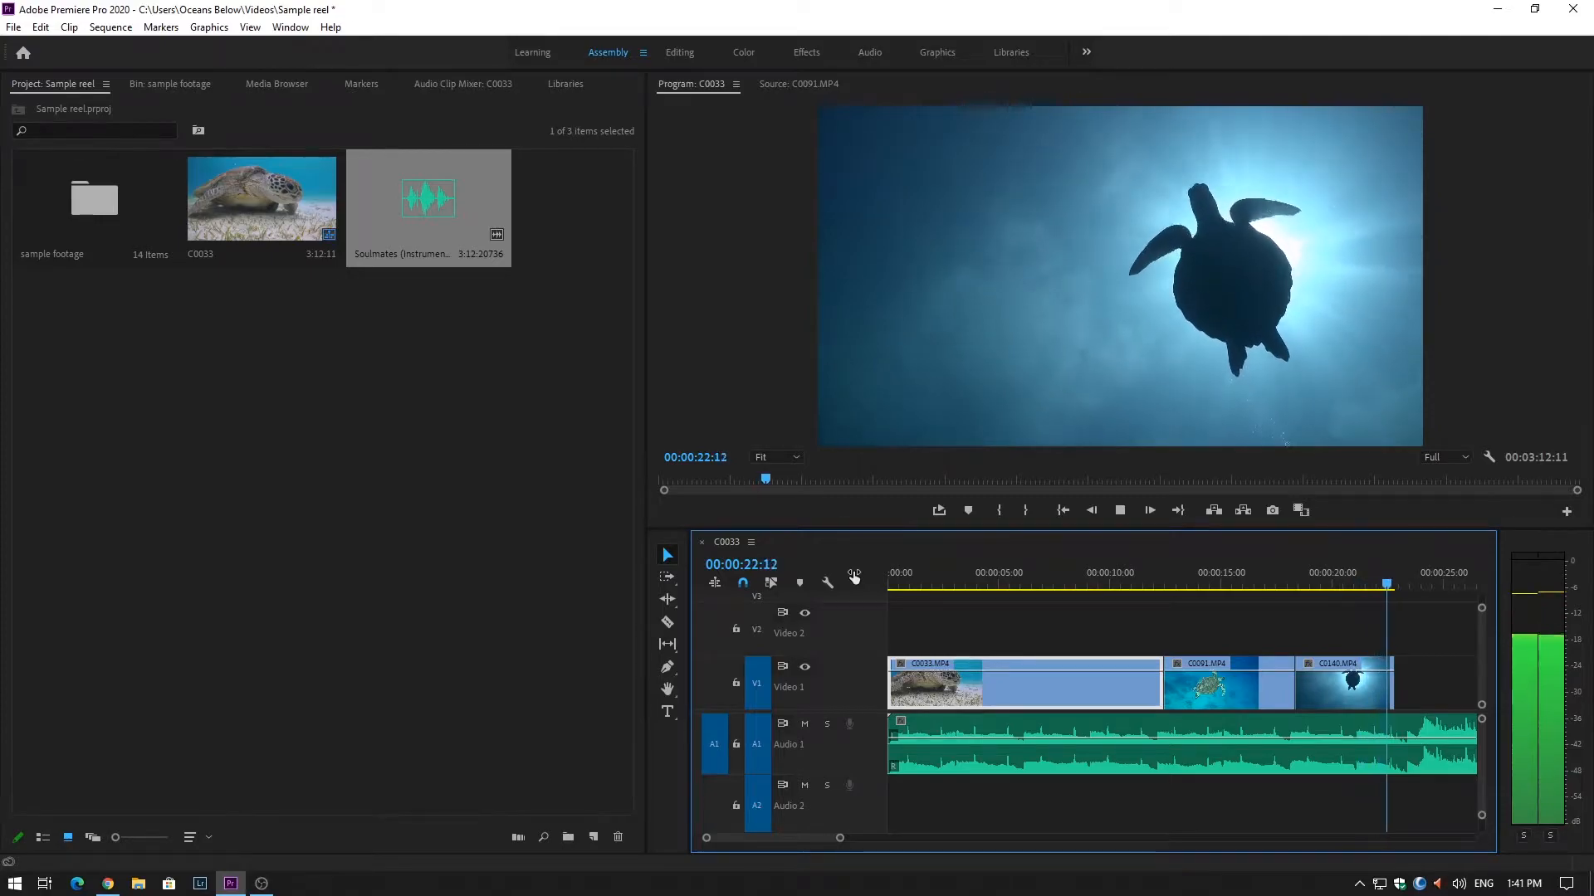
key(space)
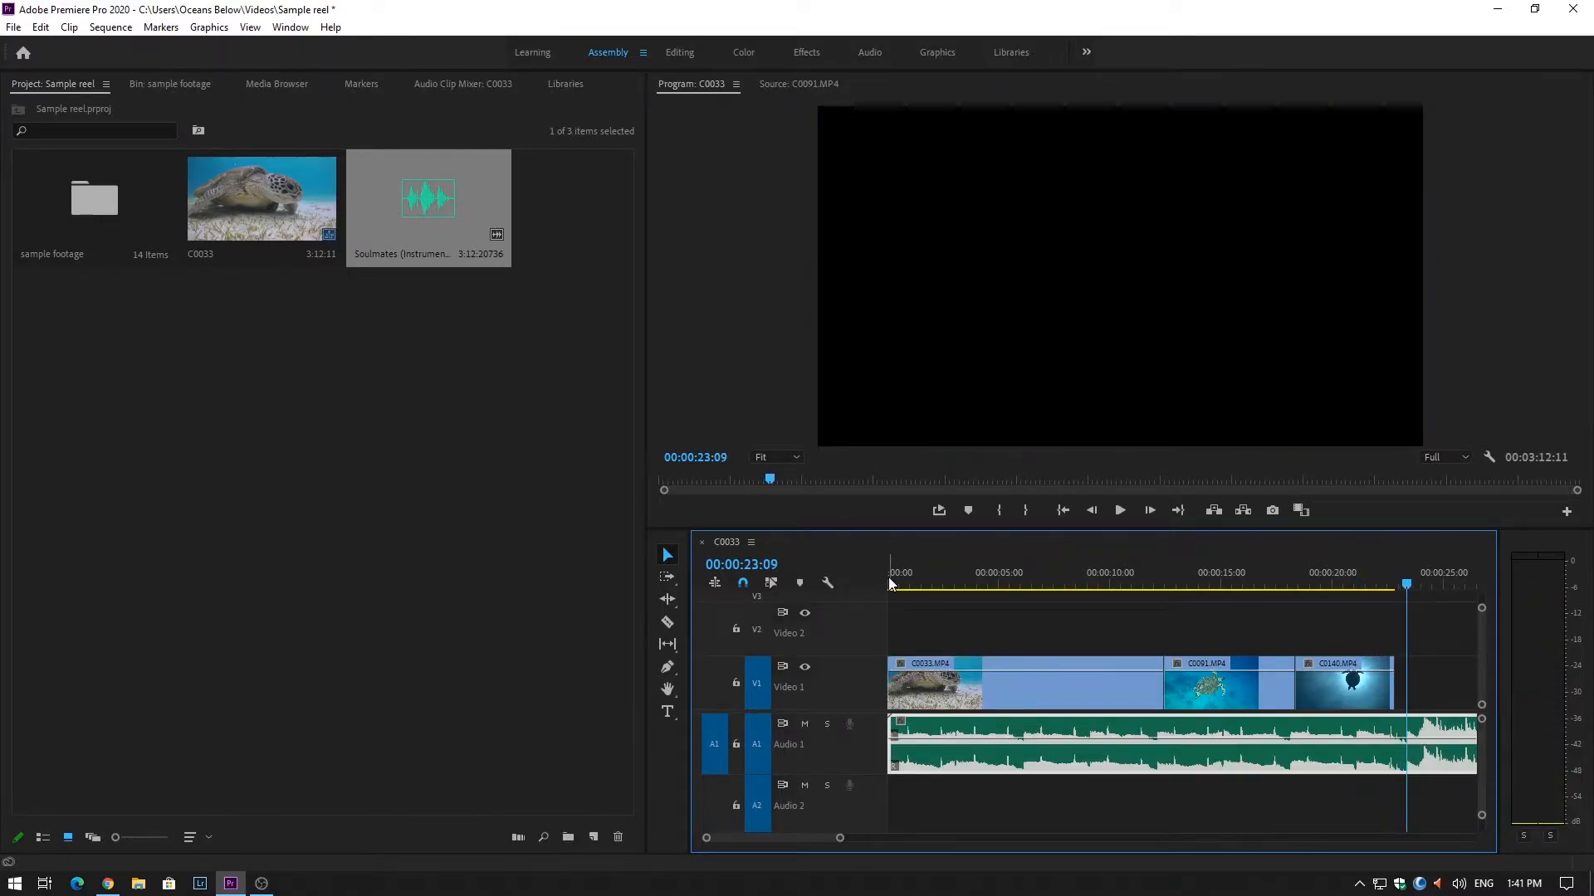
Play from the start to the music beat at 00:00:12:04 and move C0091.MP4 to begin there, overwriting the end of C0033.MP4
click(890, 584)
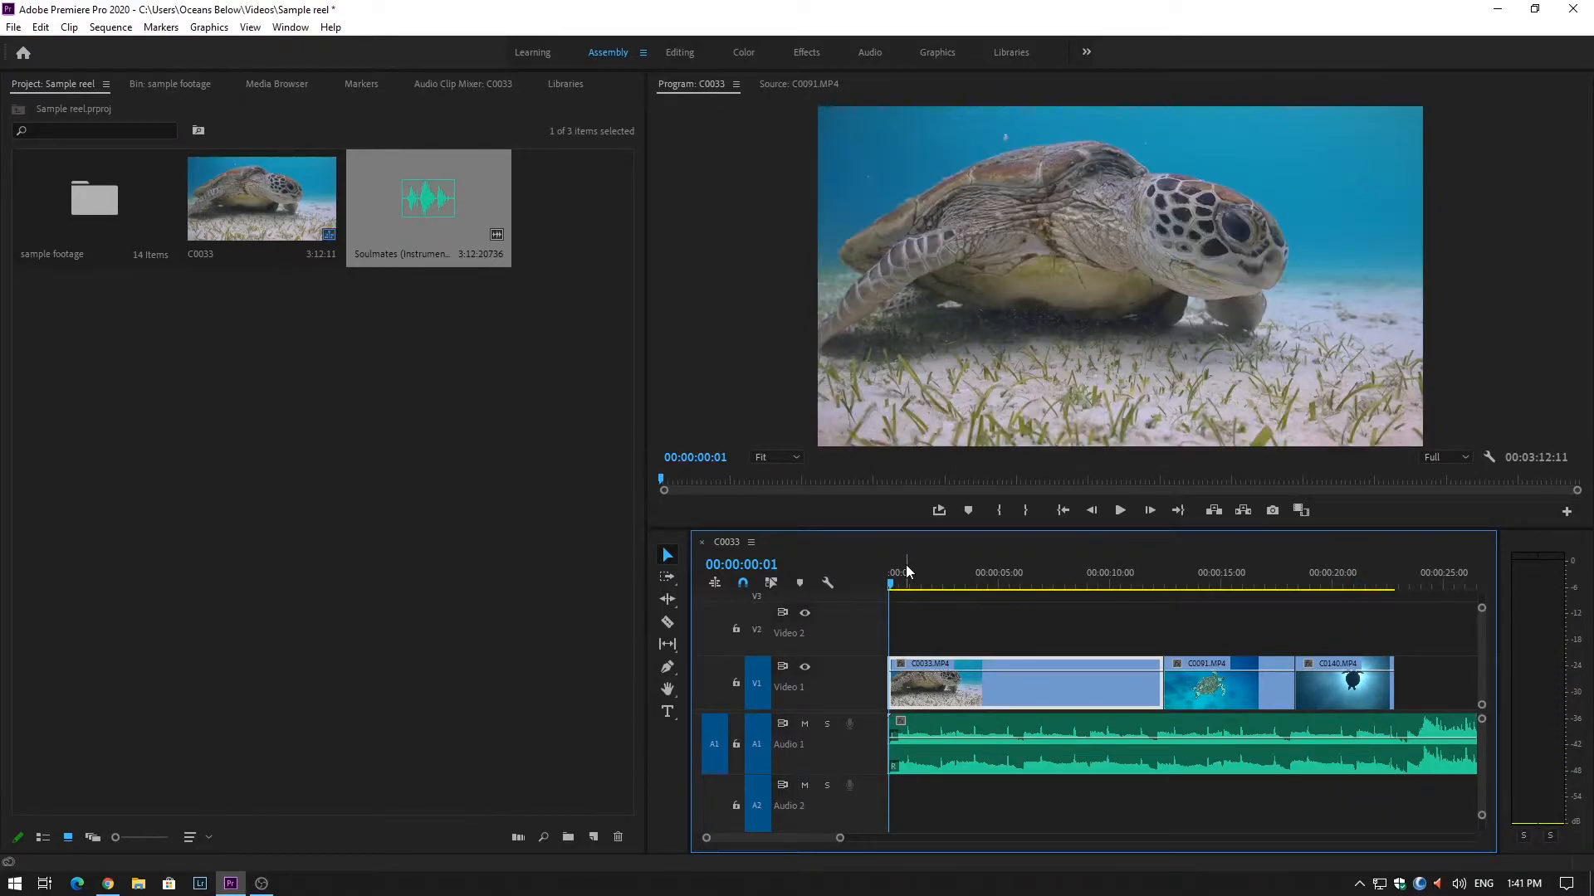
key(space)
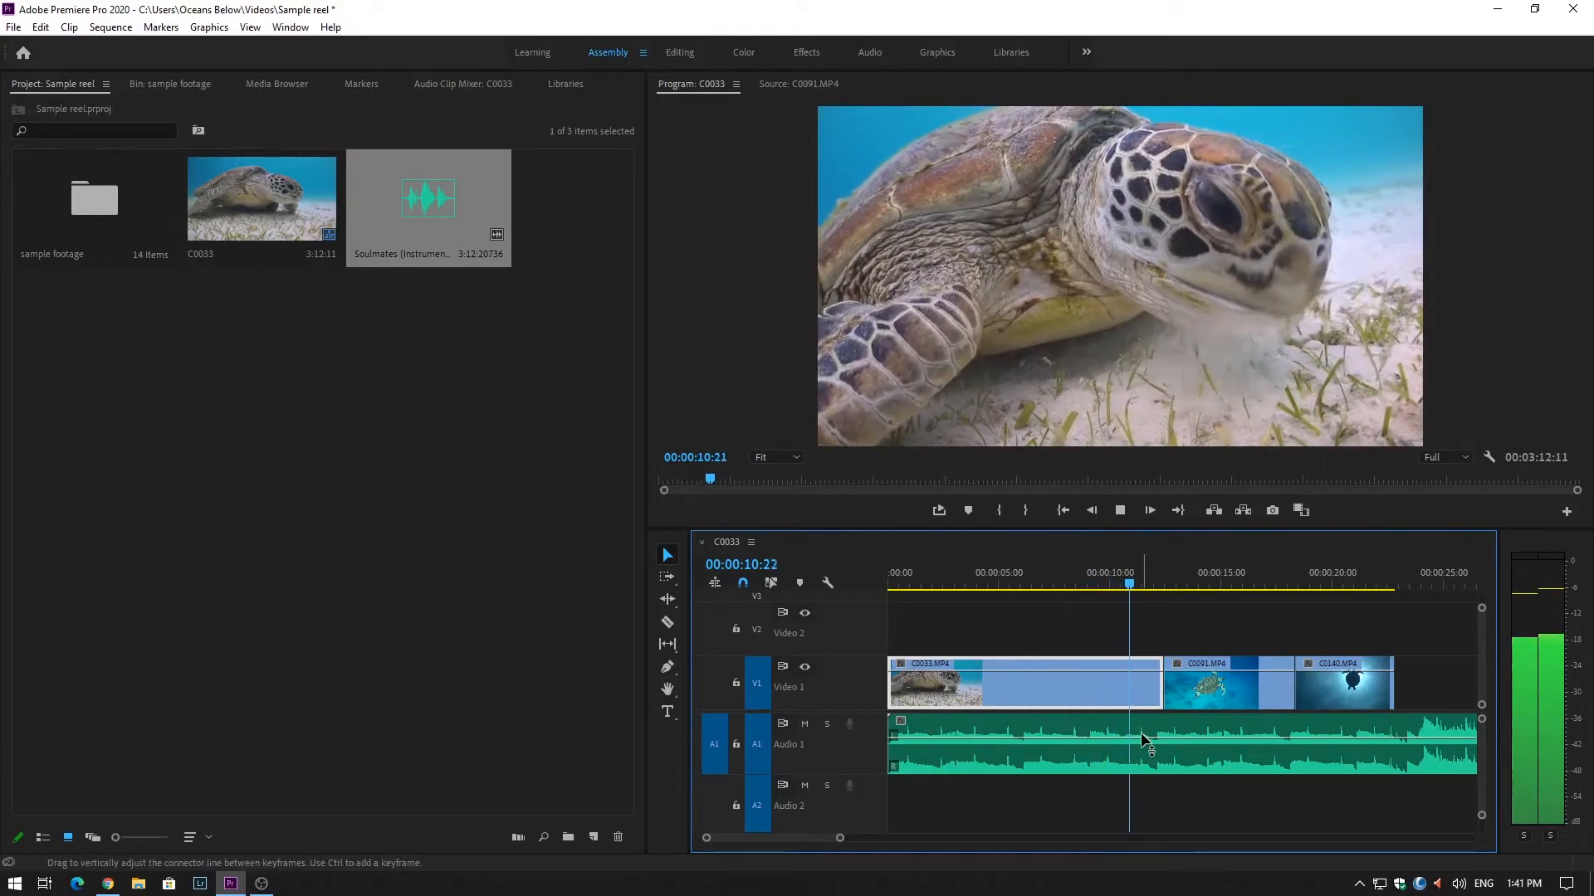
key(space)
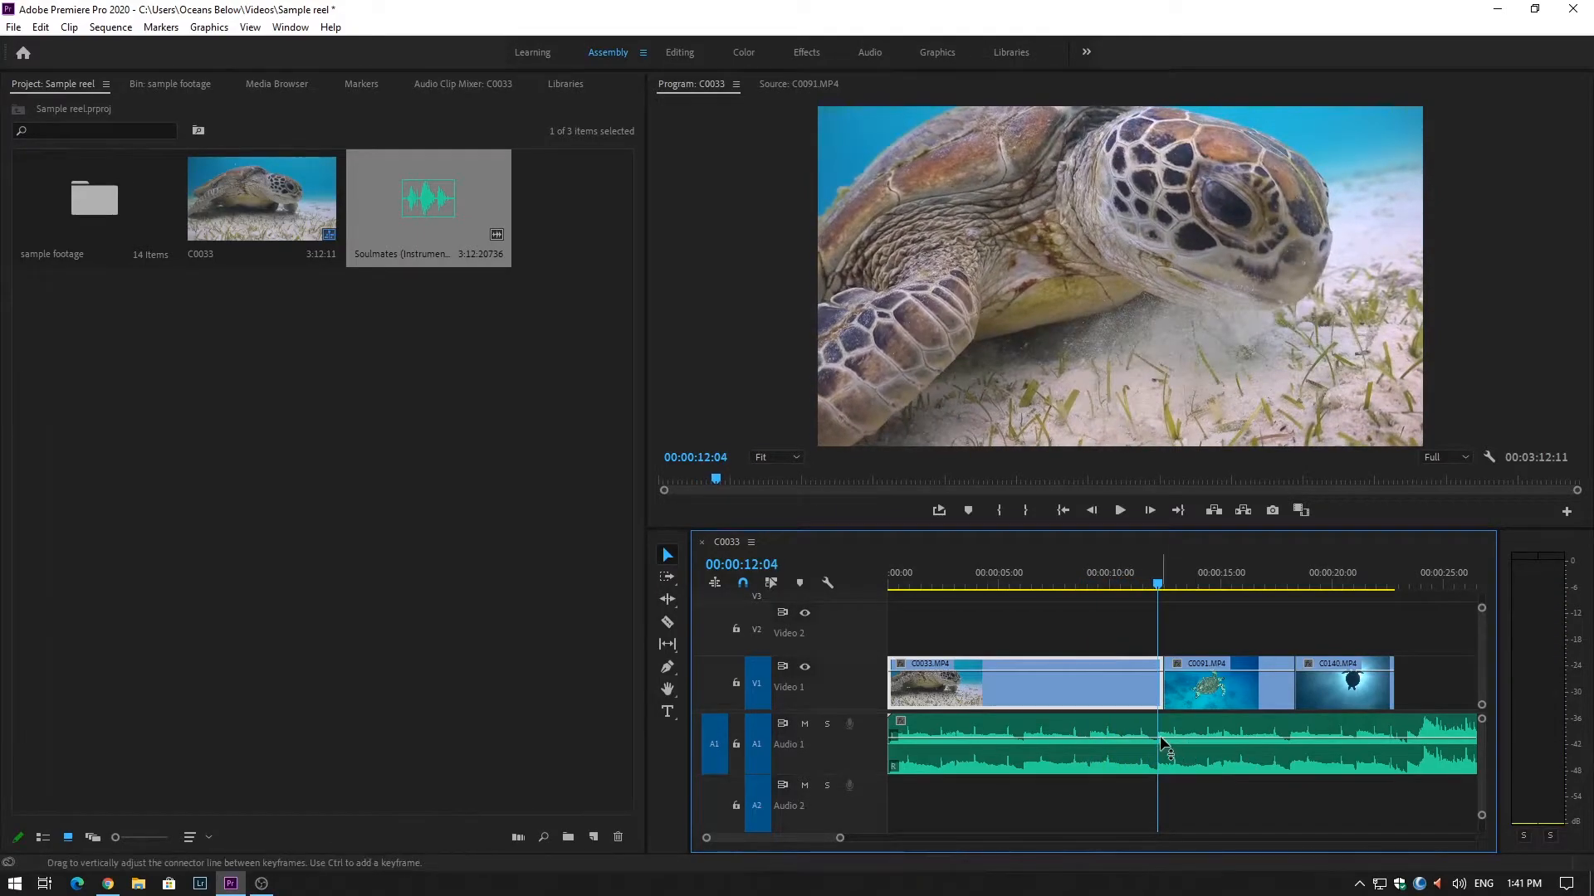
drag(1204, 705, 1197, 706)
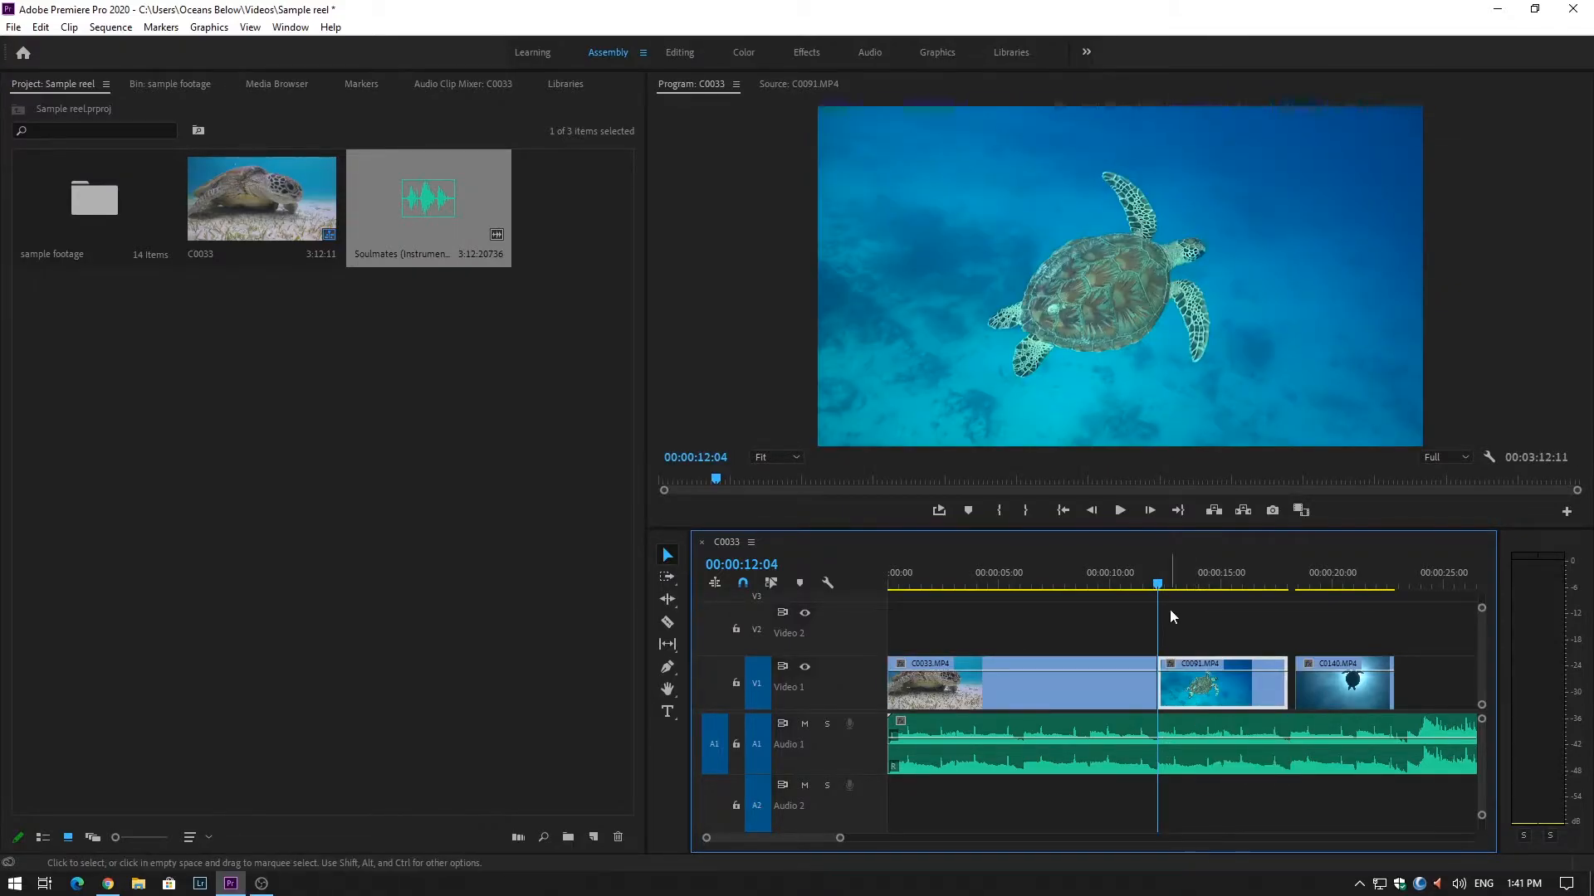
Play to the next music beat, extend the end of C0091.MP4 to 00:00:18:04 and move C0140.MP4 to start there
click(1137, 580)
key(space)
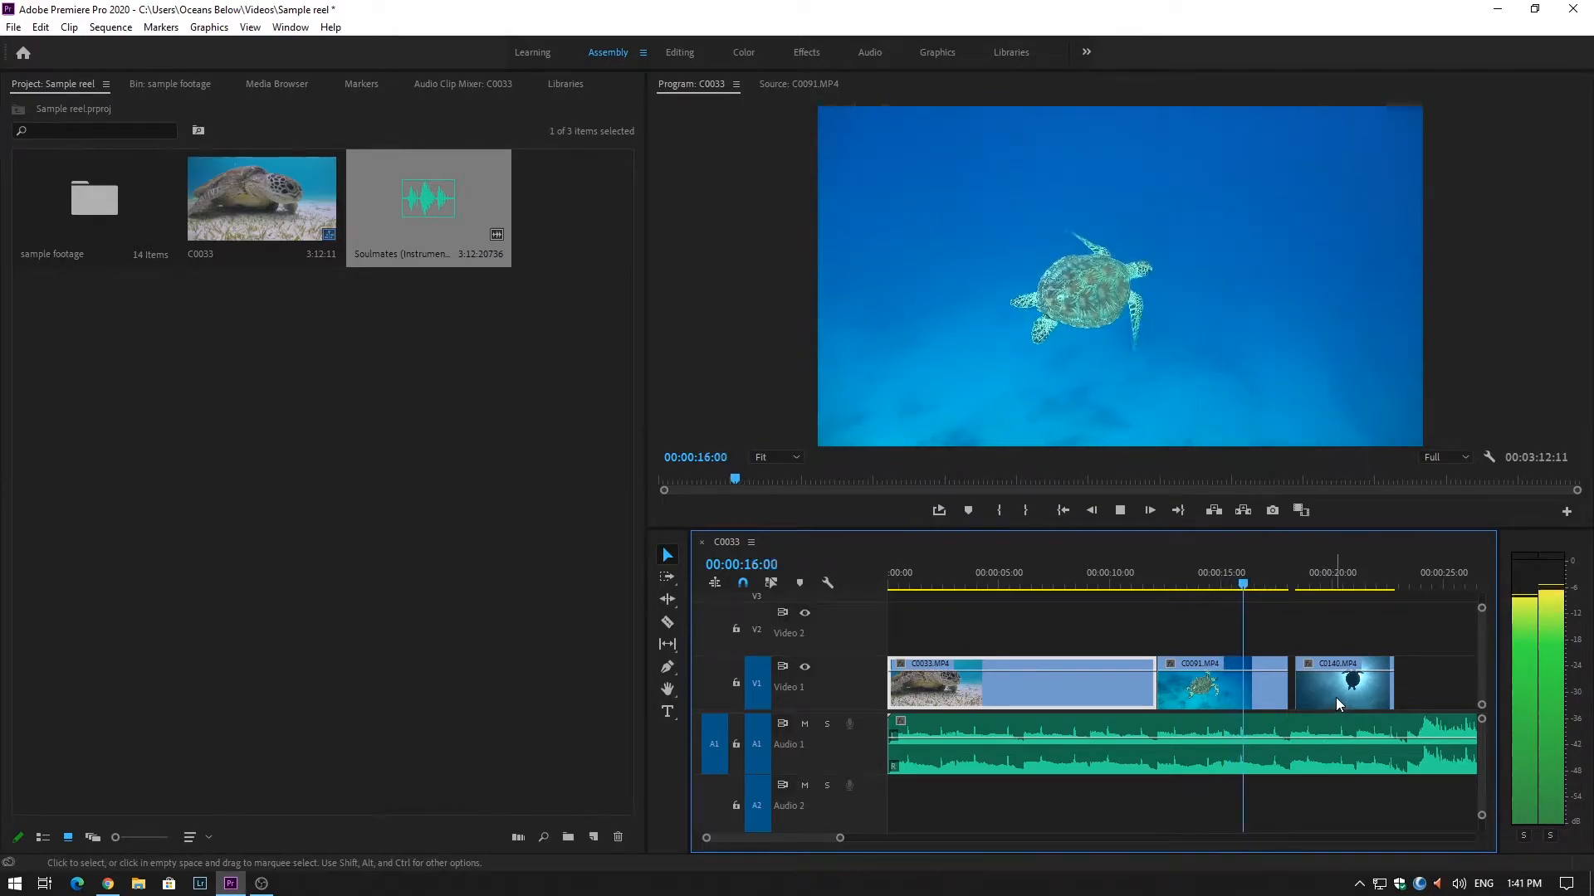
key(space)
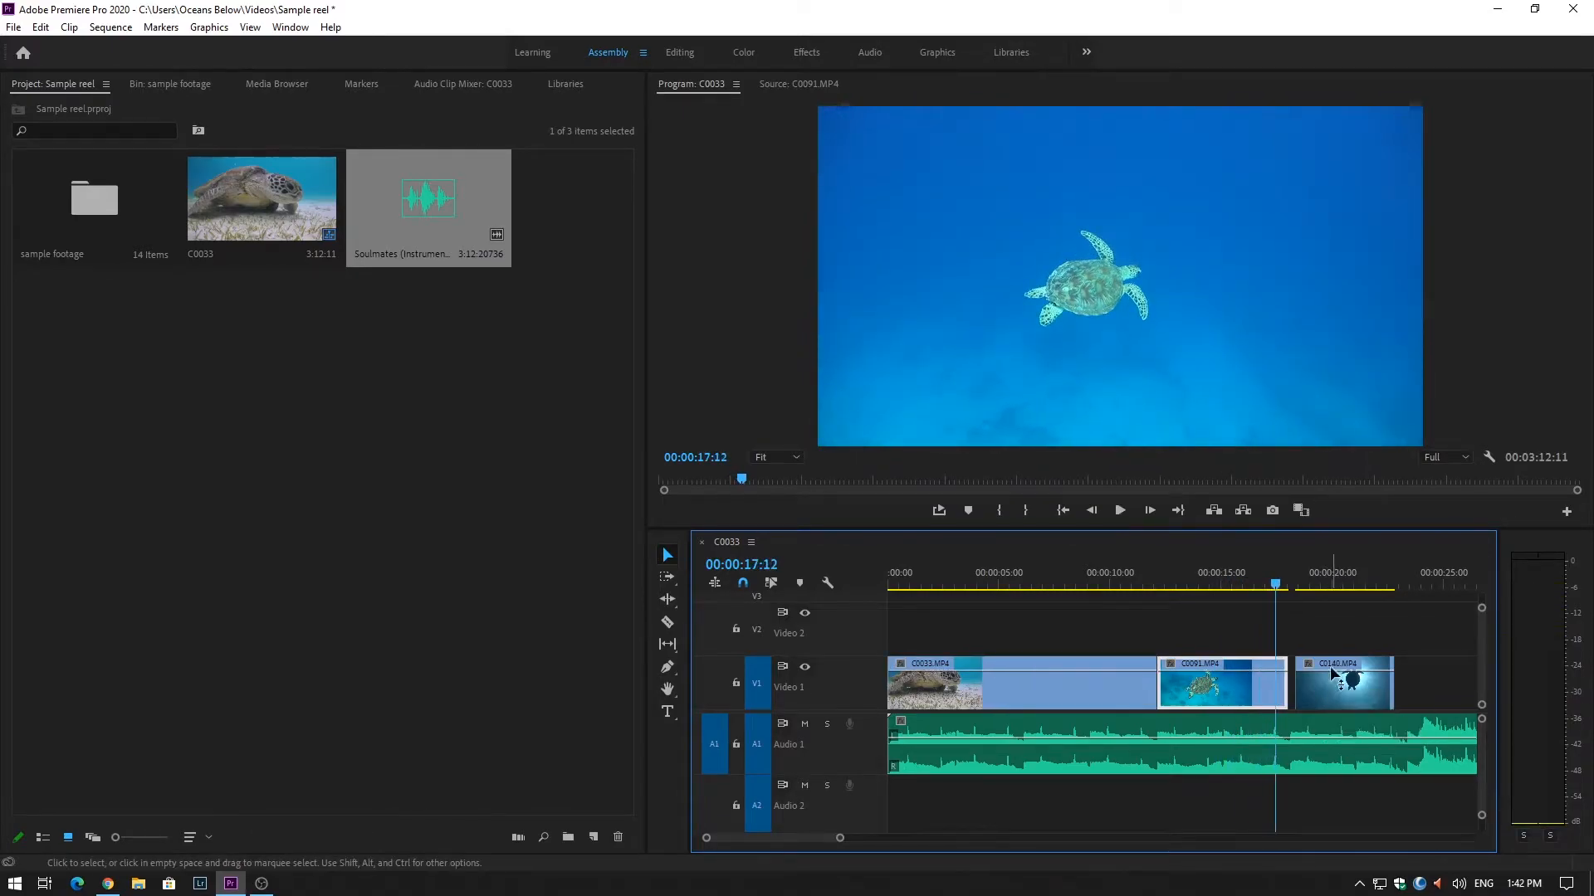
key(space)
key(space)
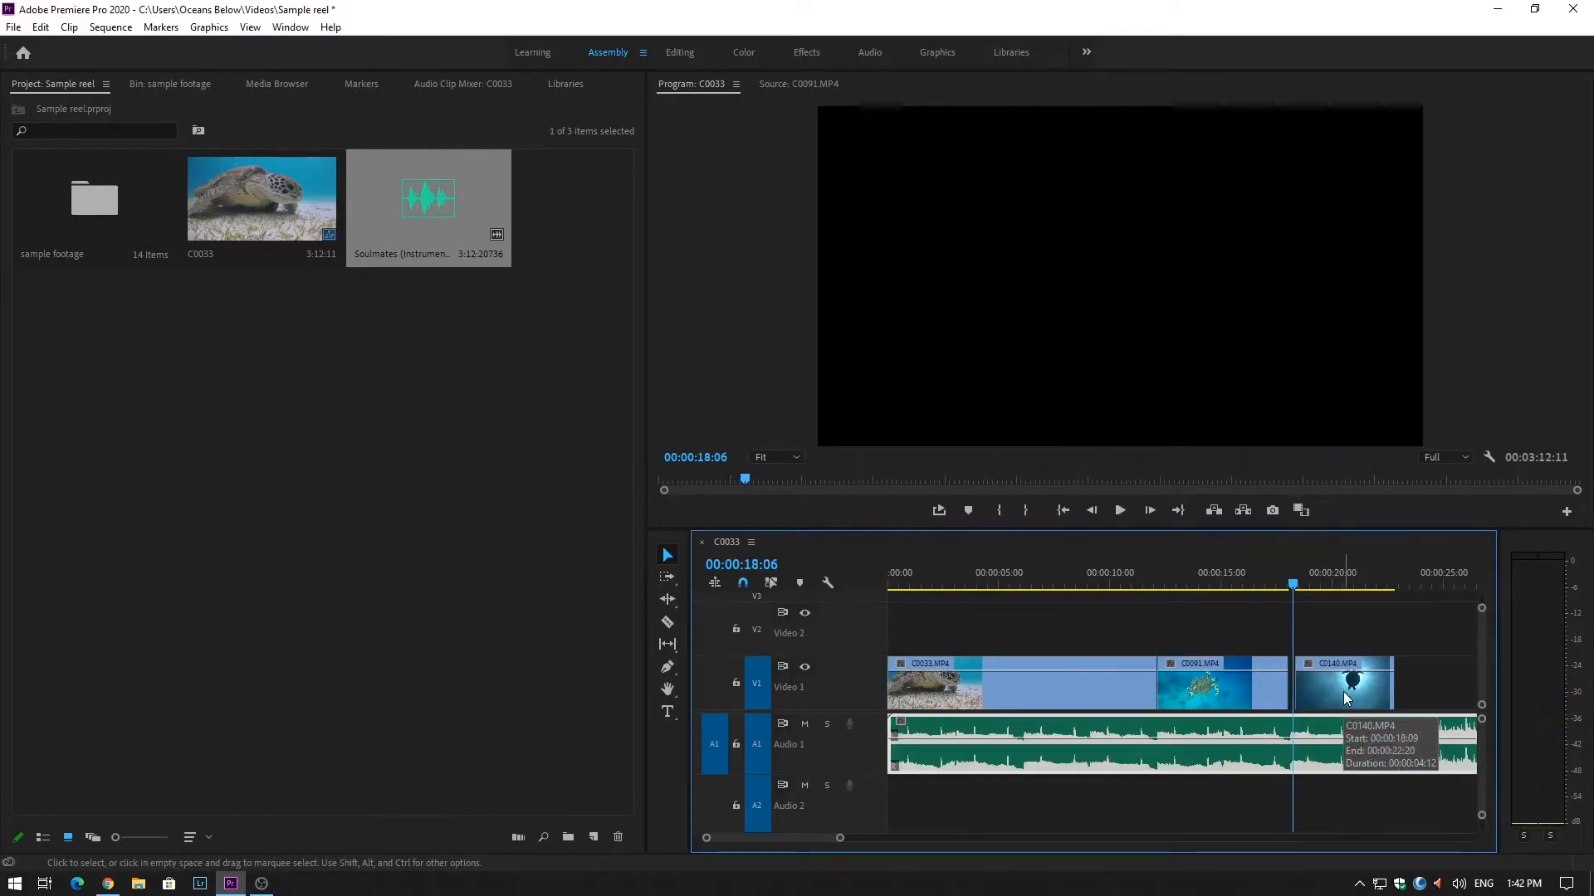
drag(1275, 587, 1292, 586)
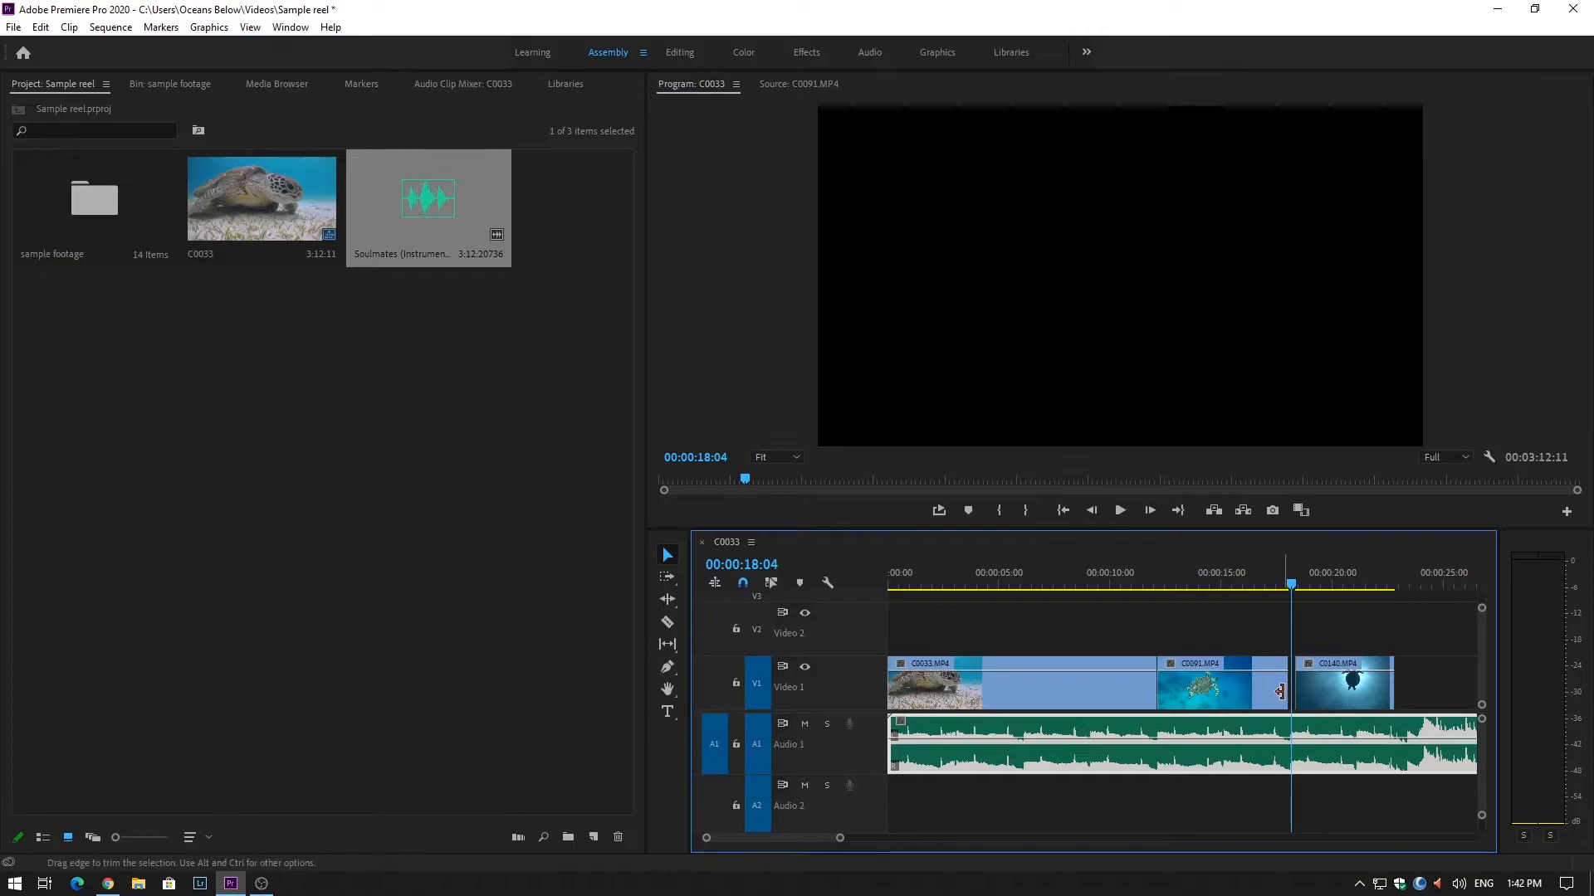
drag(1280, 691, 1346, 706)
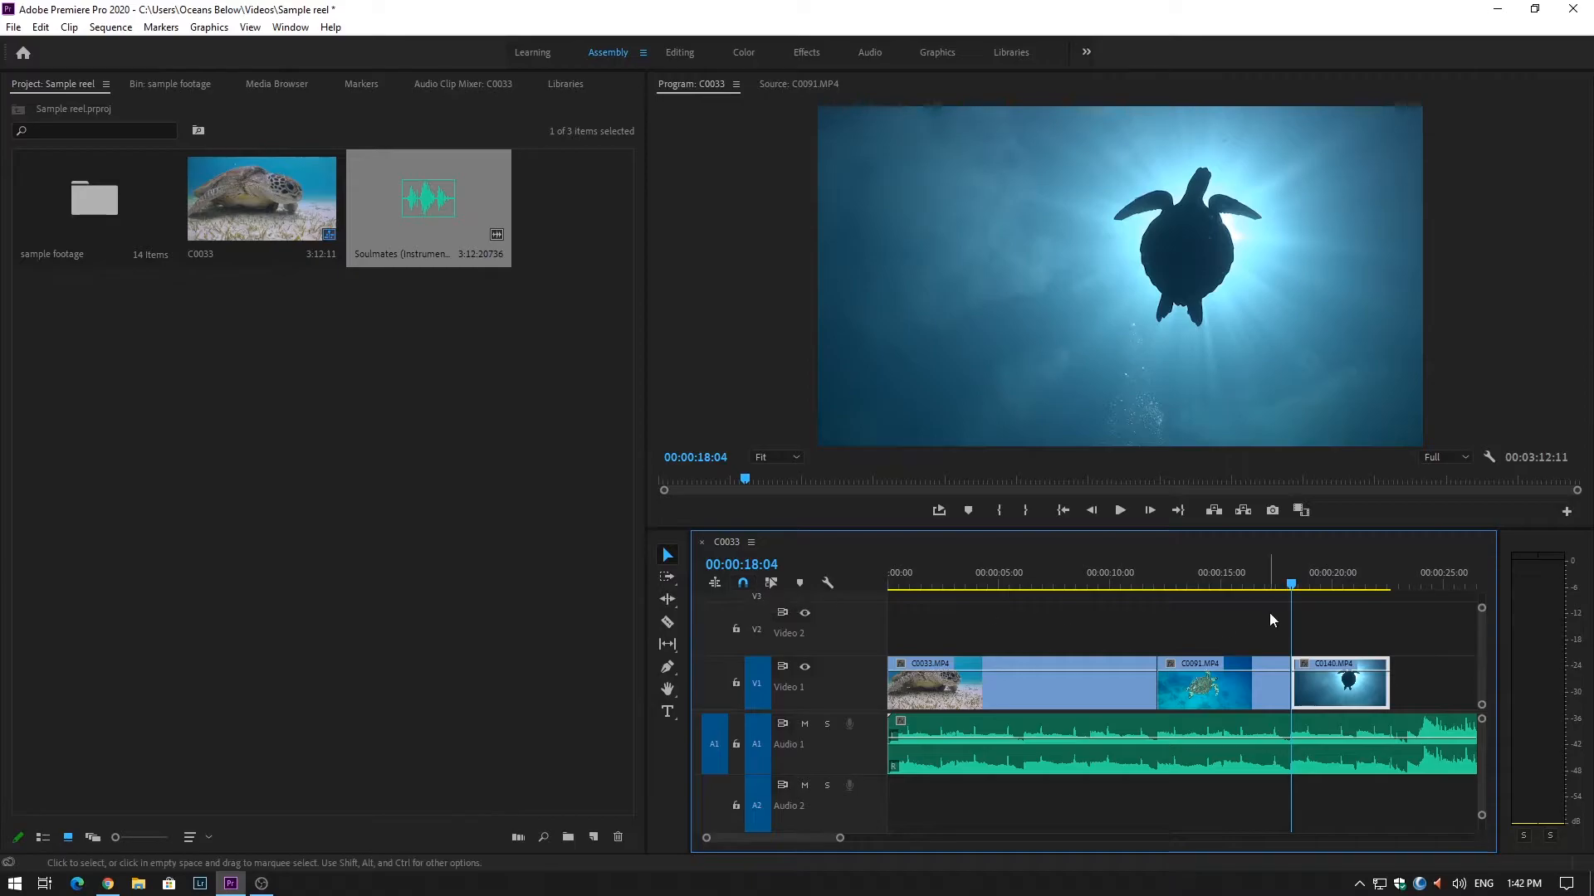
Play across the adjusted cut to 00:00:23:08 and split the music clip on A1 there with the Razor tool
click(1242, 584)
key(space)
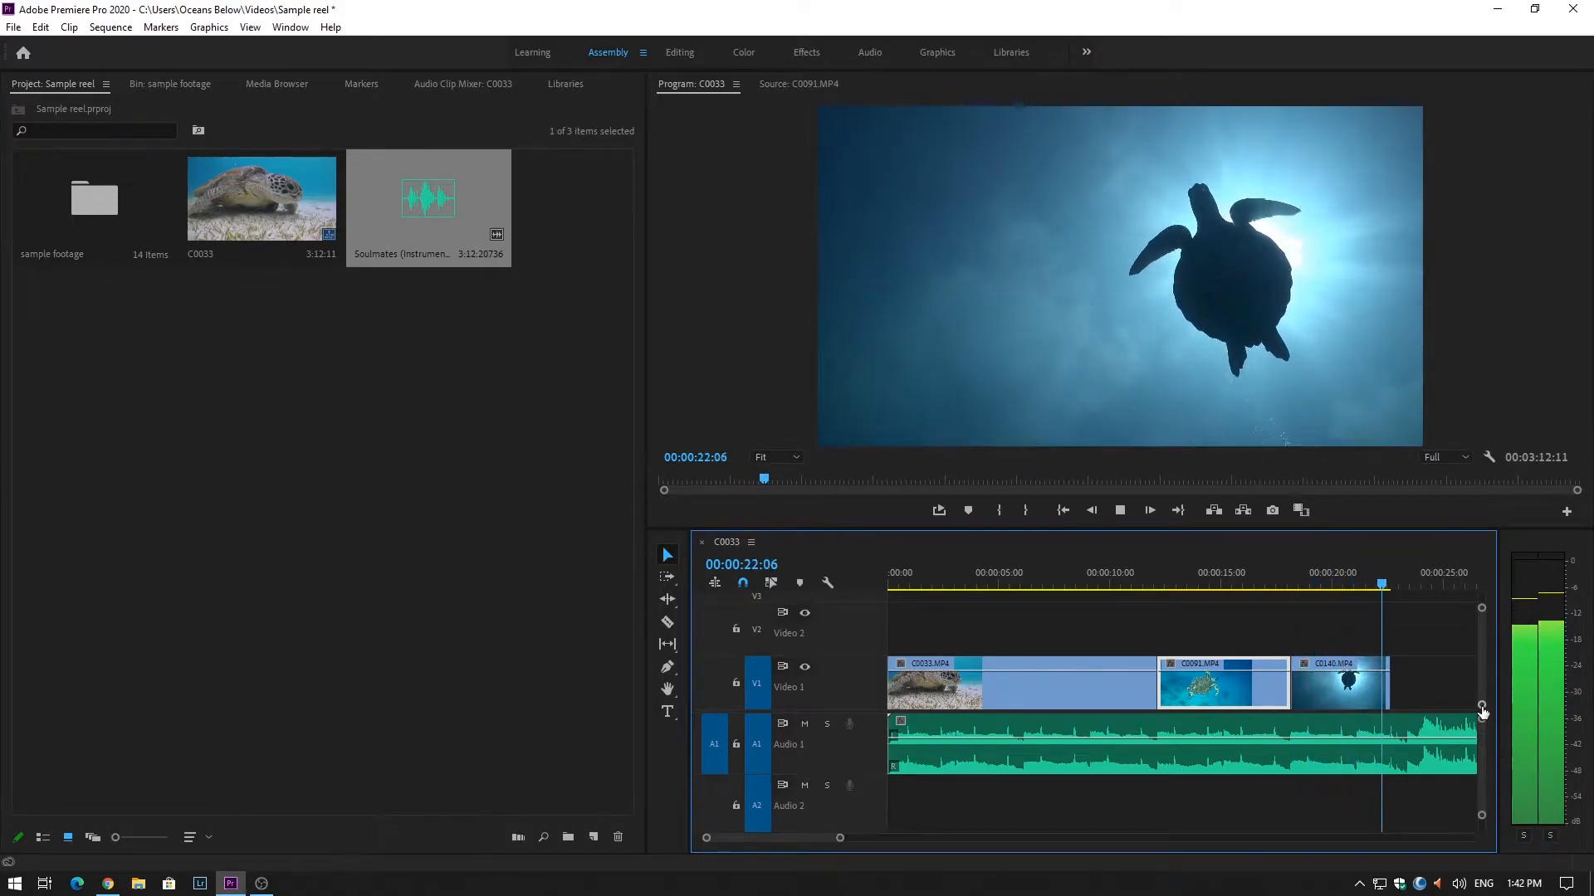
key(space)
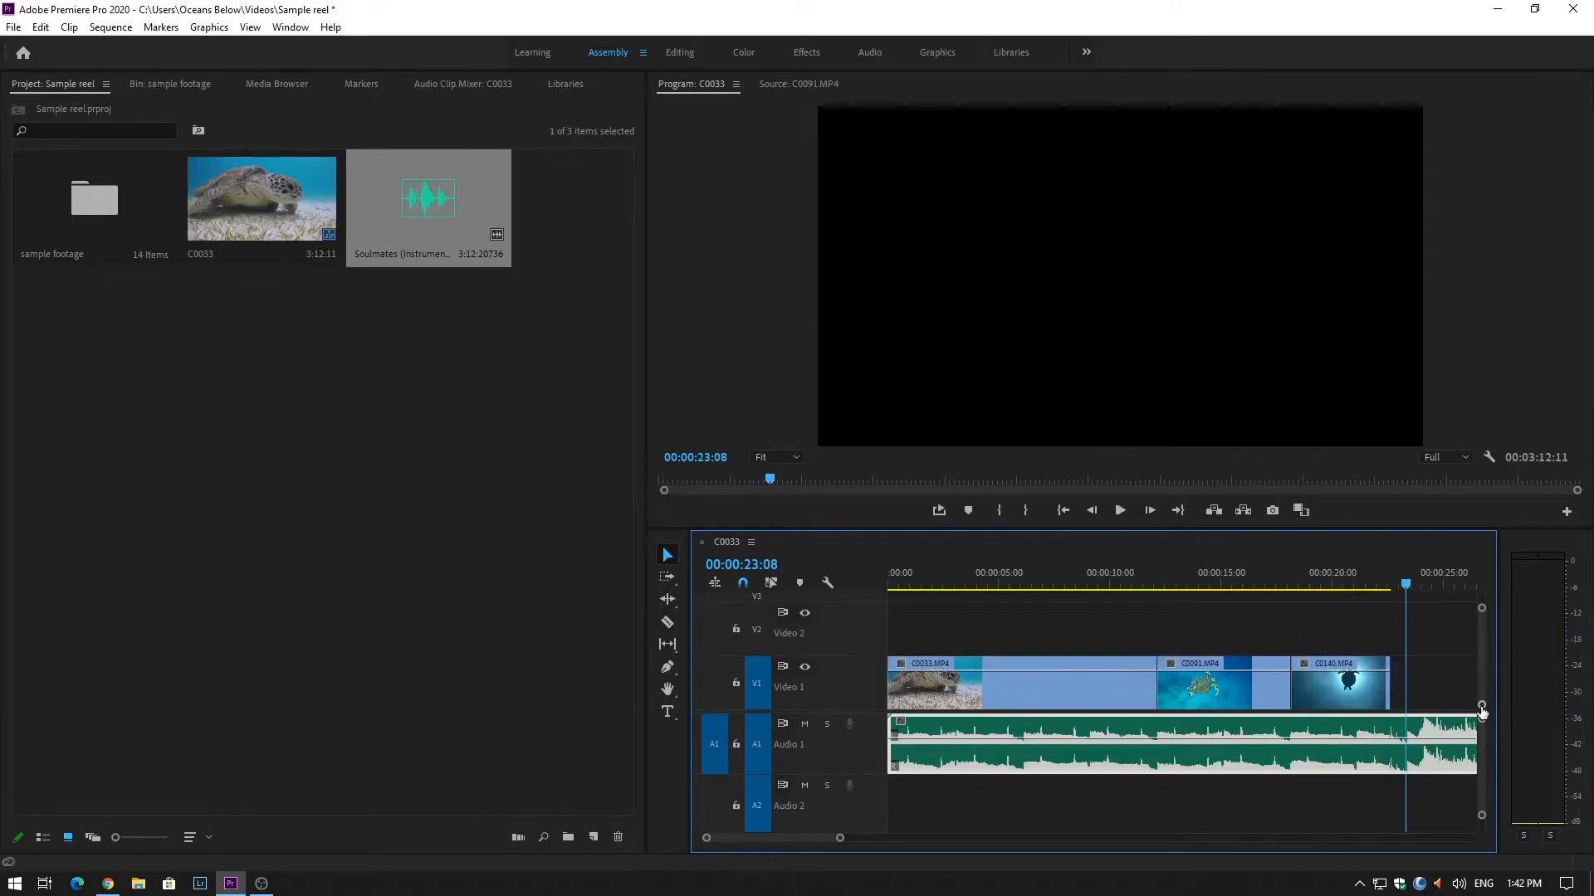
click(669, 623)
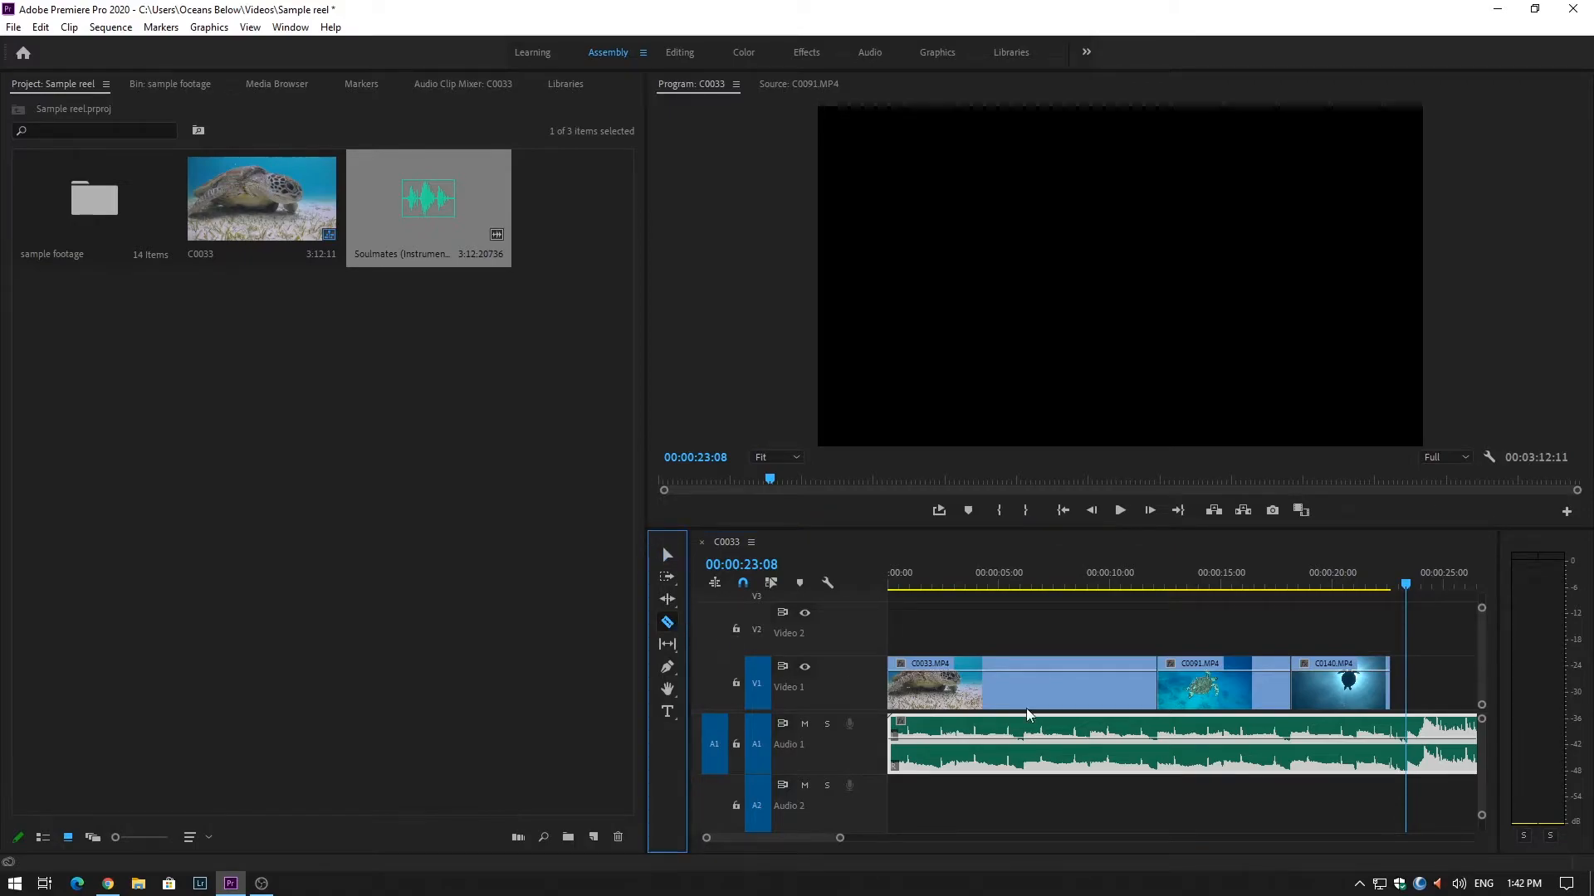
click(1409, 741)
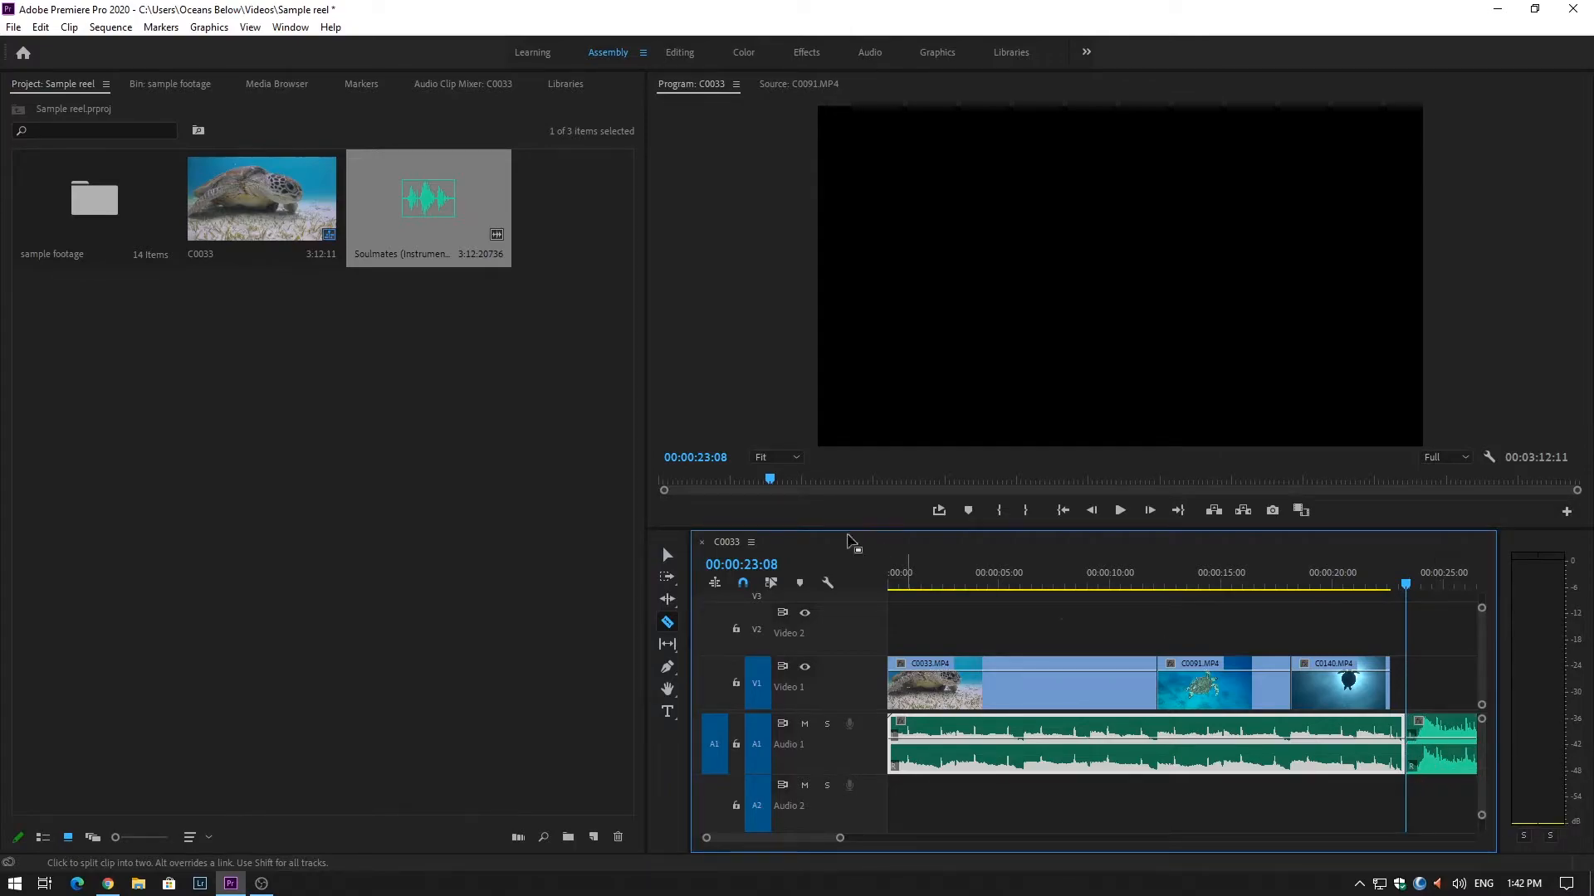
Delete the leftover part of the music clip after 00:00:23:08 on A1 and play the end of the sequence
click(667, 556)
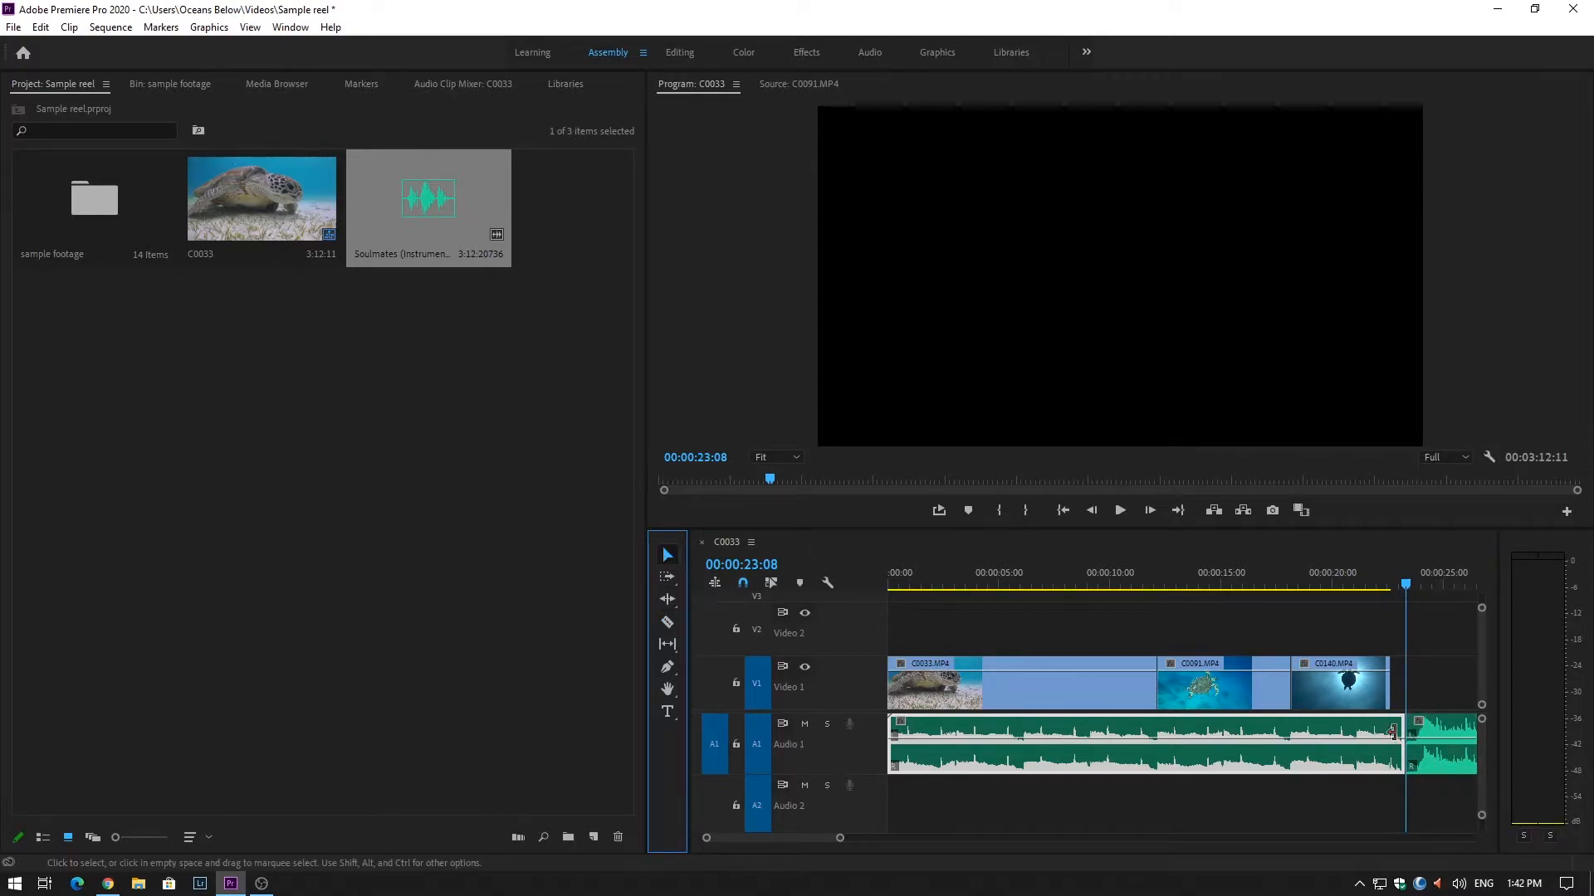
click(1457, 765)
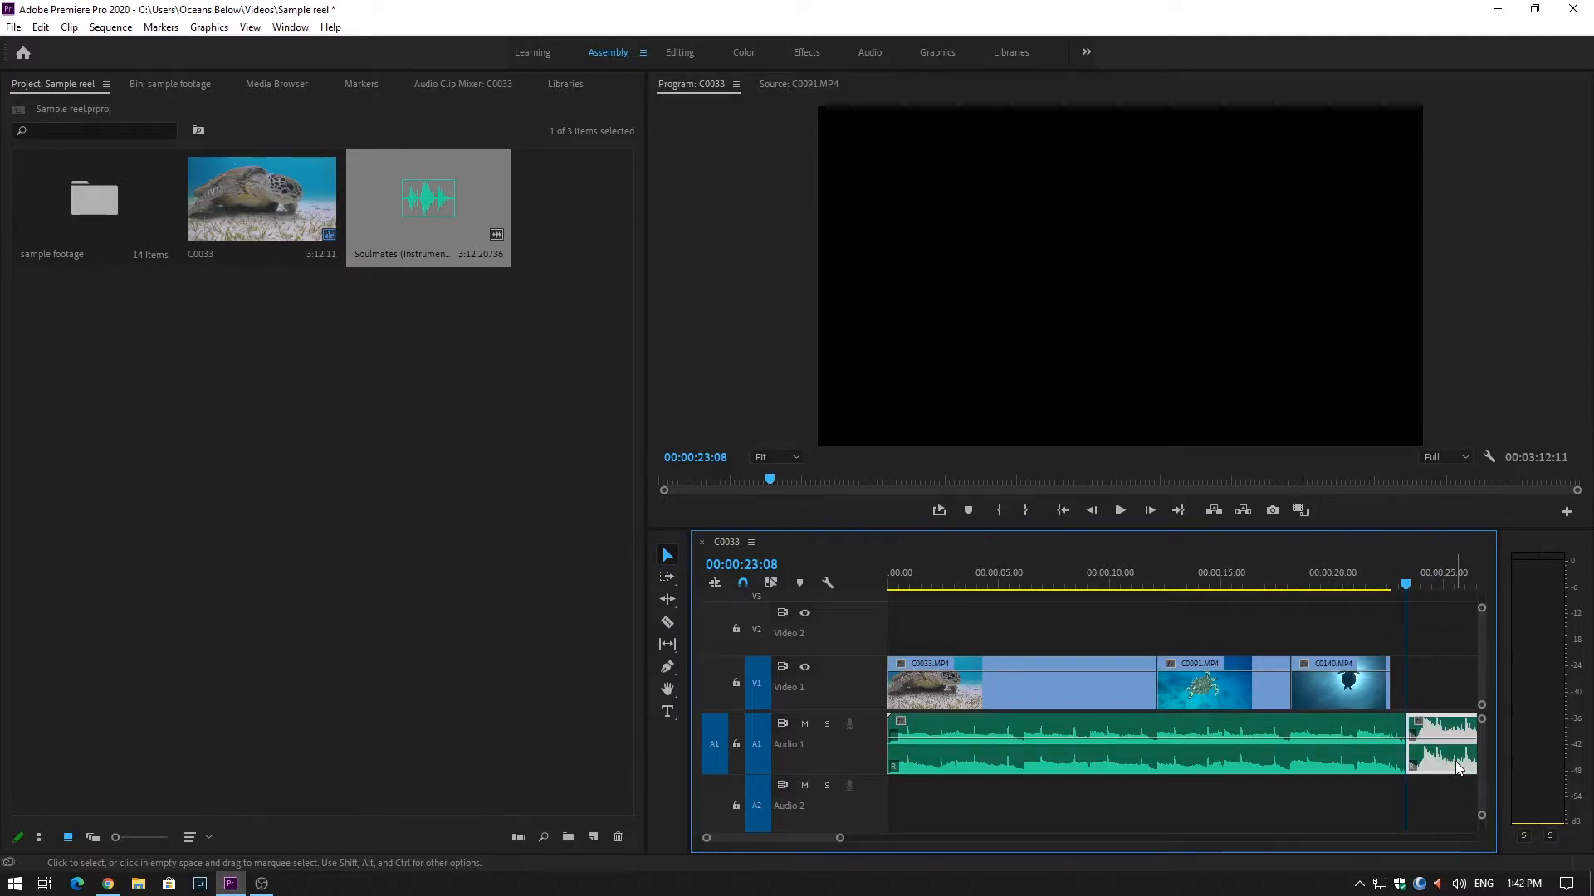
key(Delete)
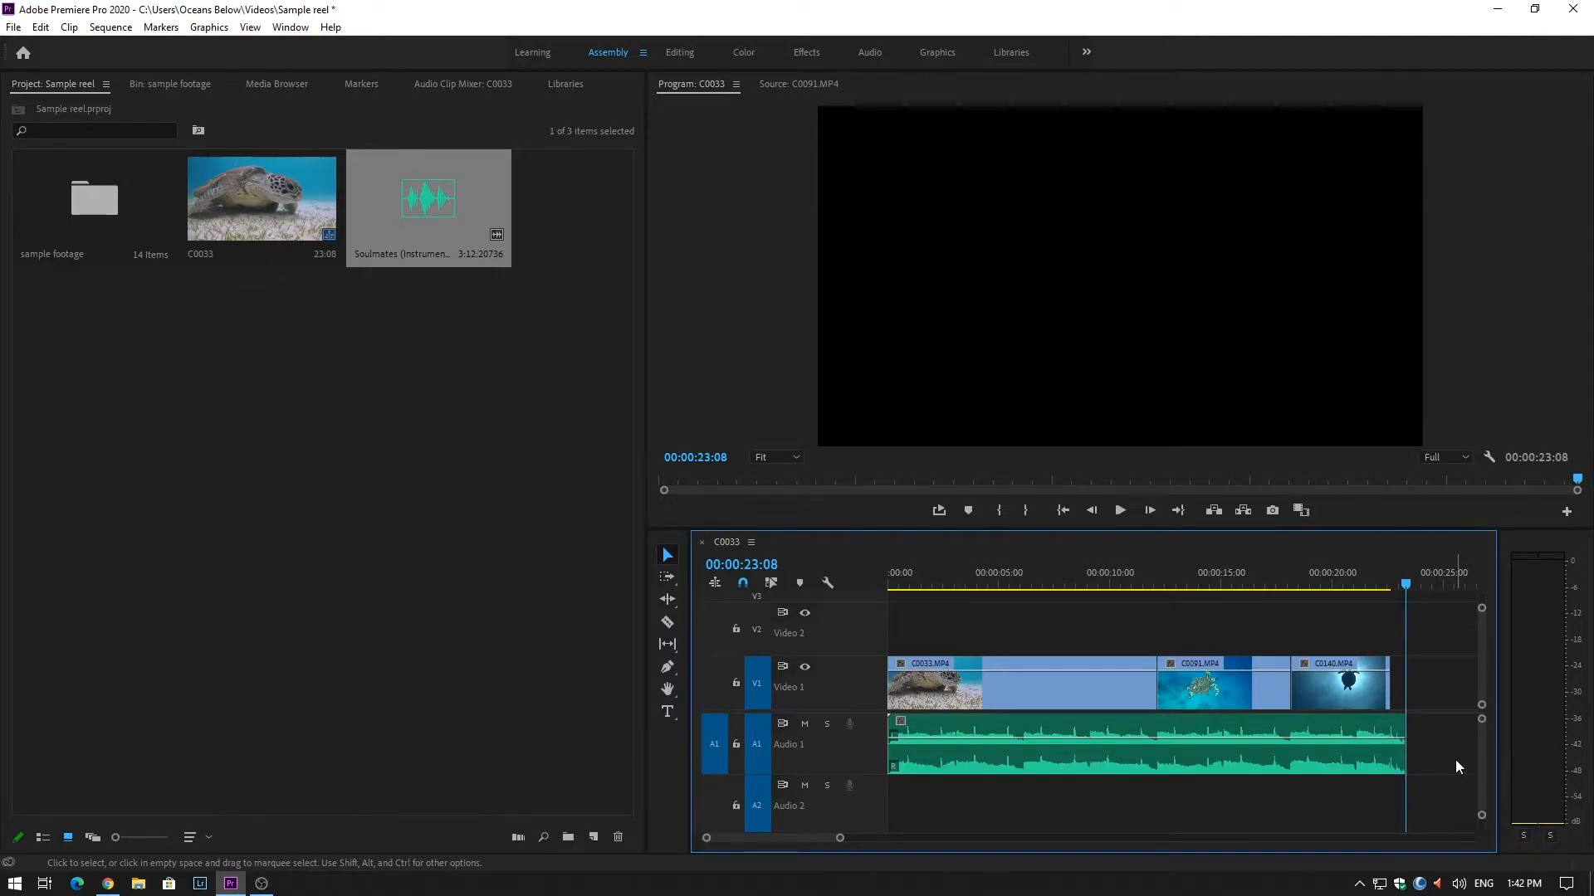
drag(843, 840, 888, 840)
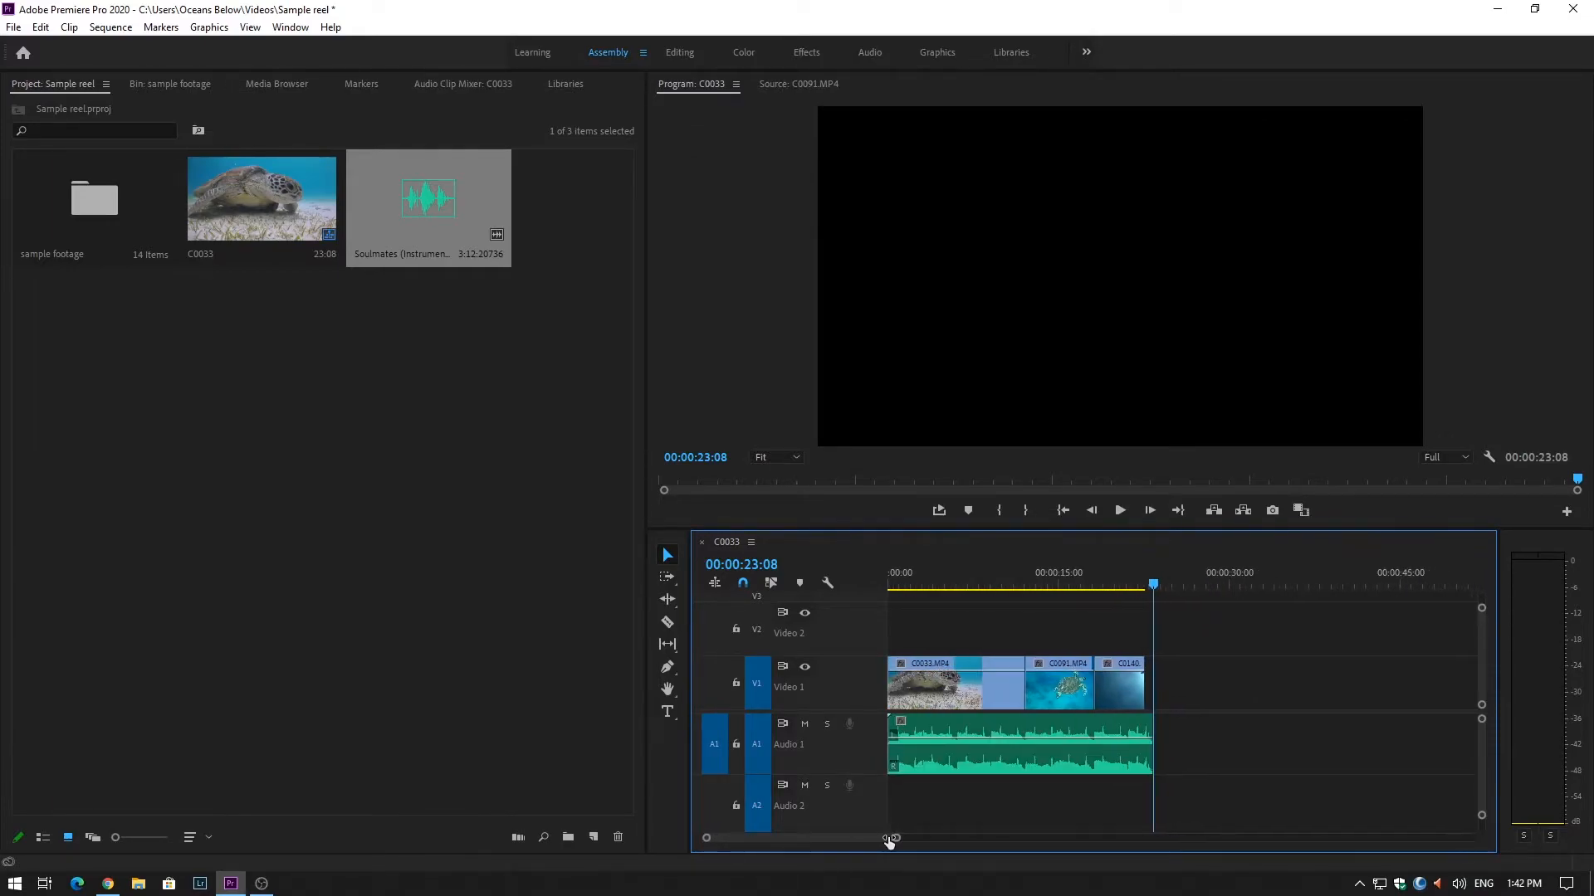
drag(1139, 579, 1098, 582)
key(space)
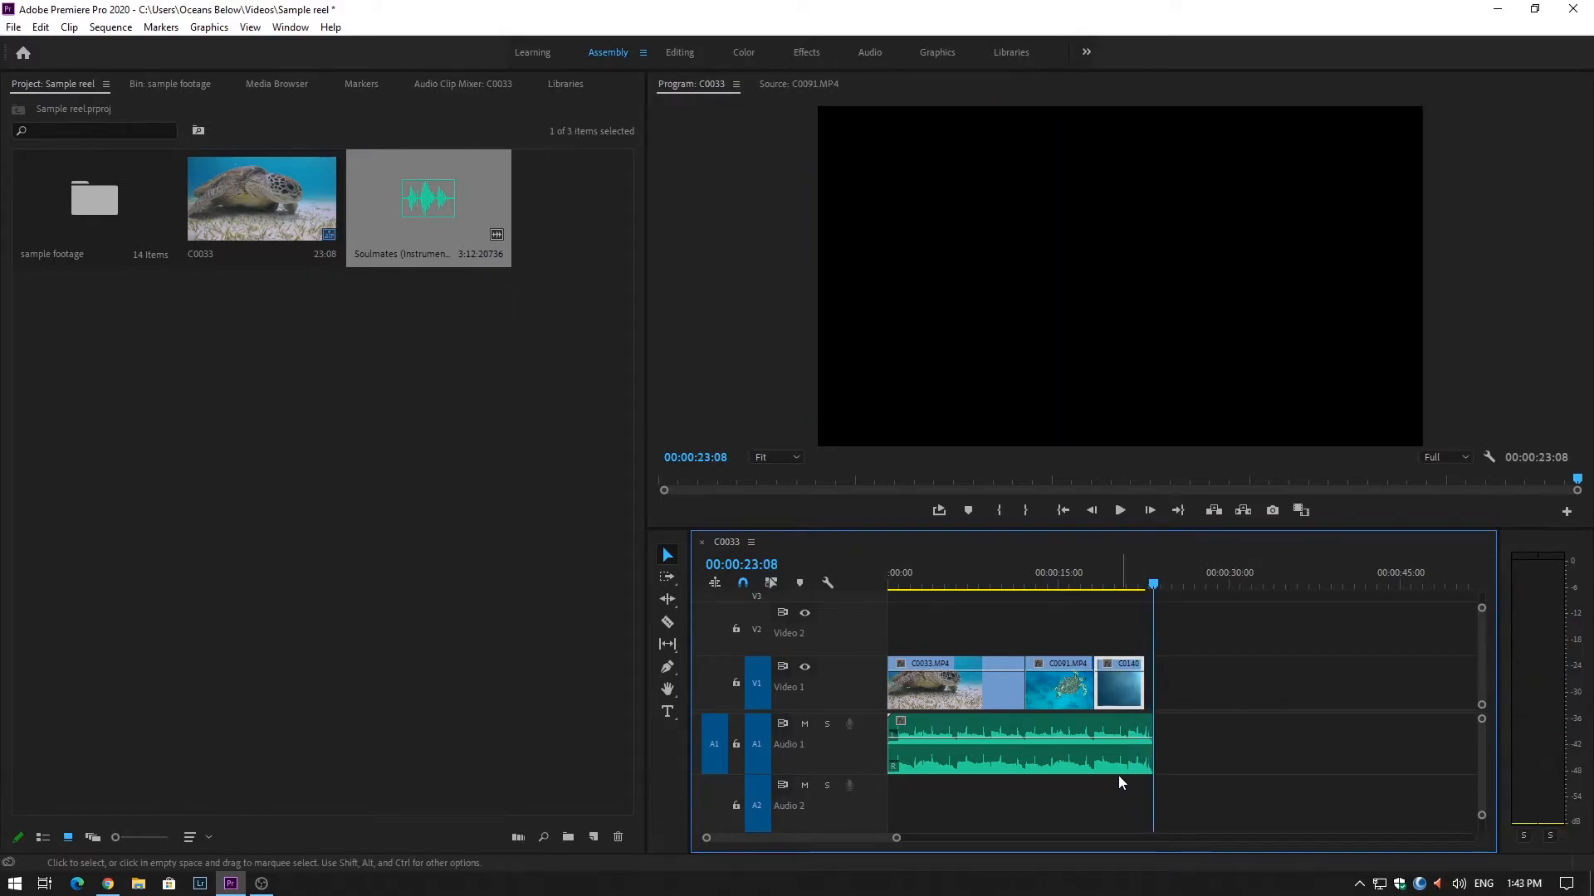
Apply the Constant Power audio crossfade to the end of the music clip on A1 and lengthen it toward the clip's middle
click(1117, 732)
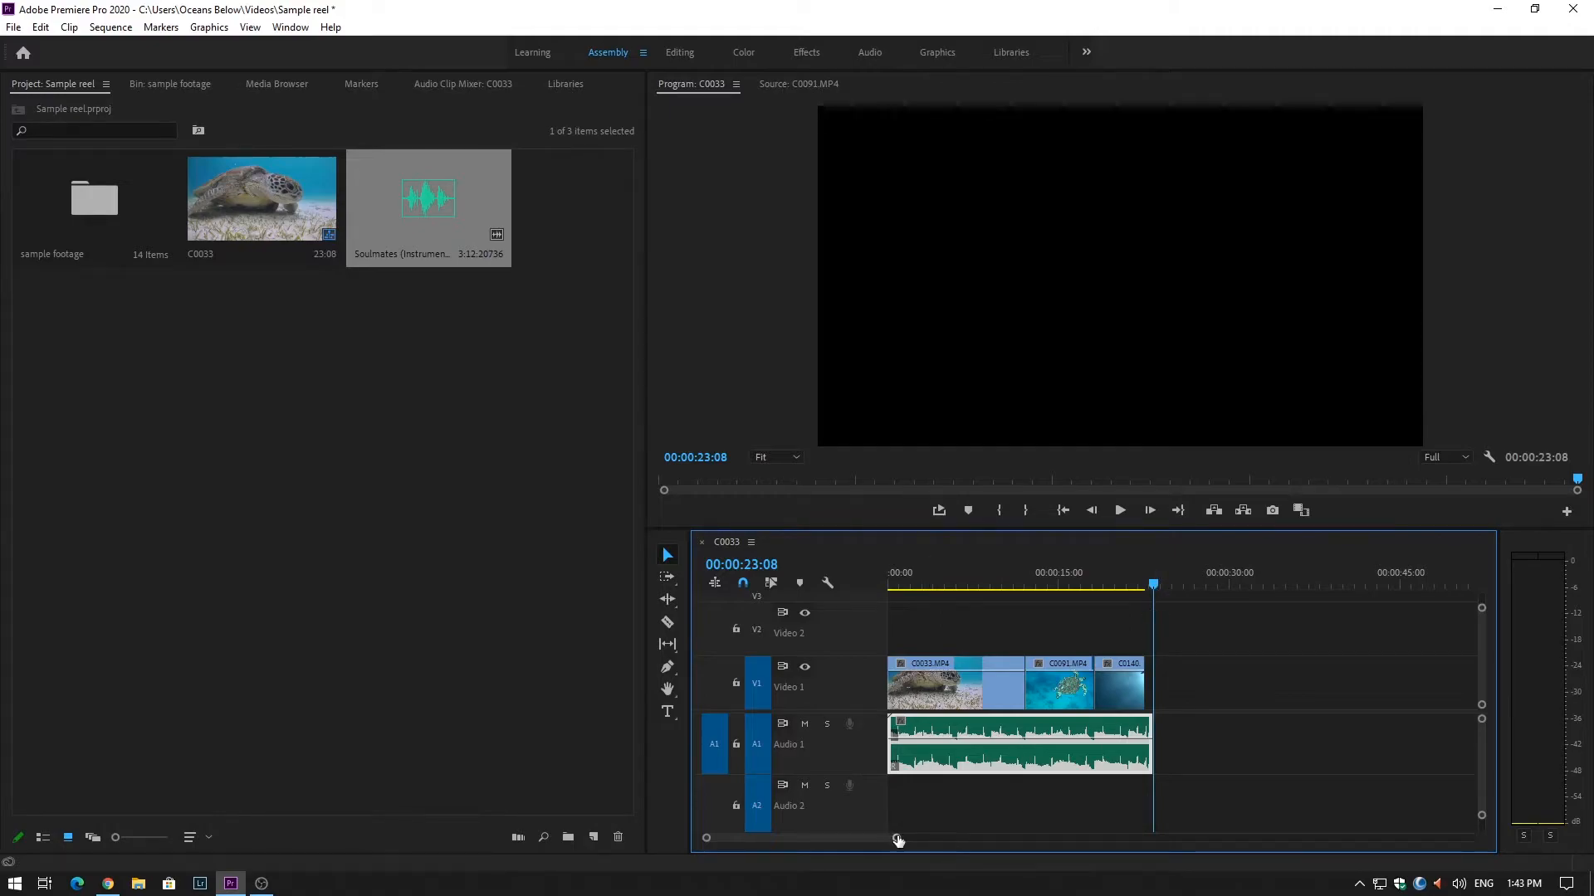
drag(898, 840, 860, 838)
drag(1183, 585, 1169, 589)
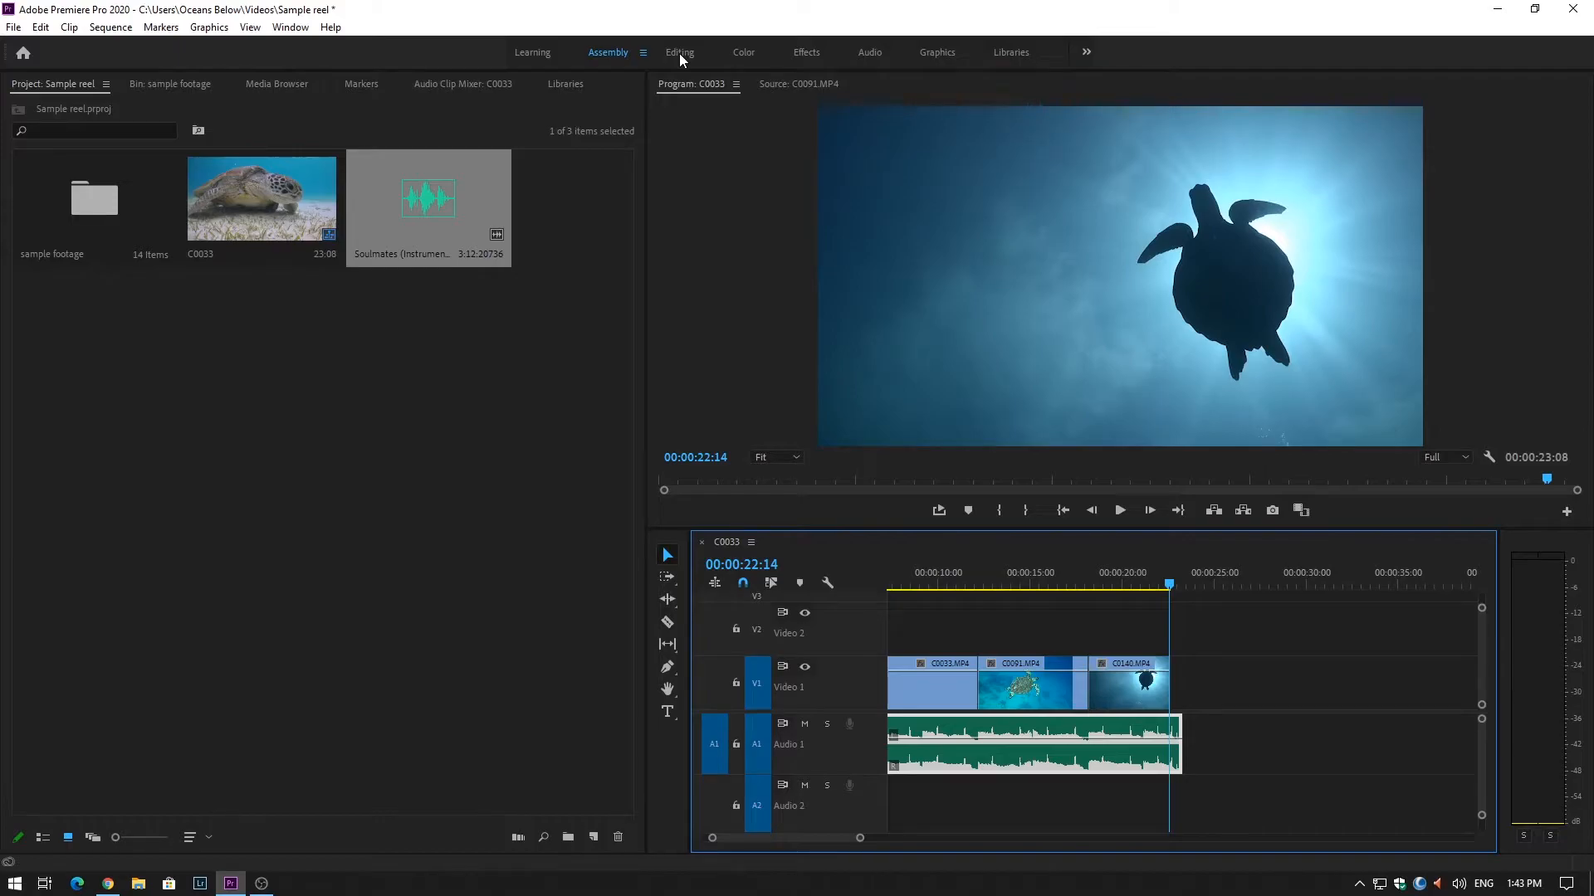
click(804, 52)
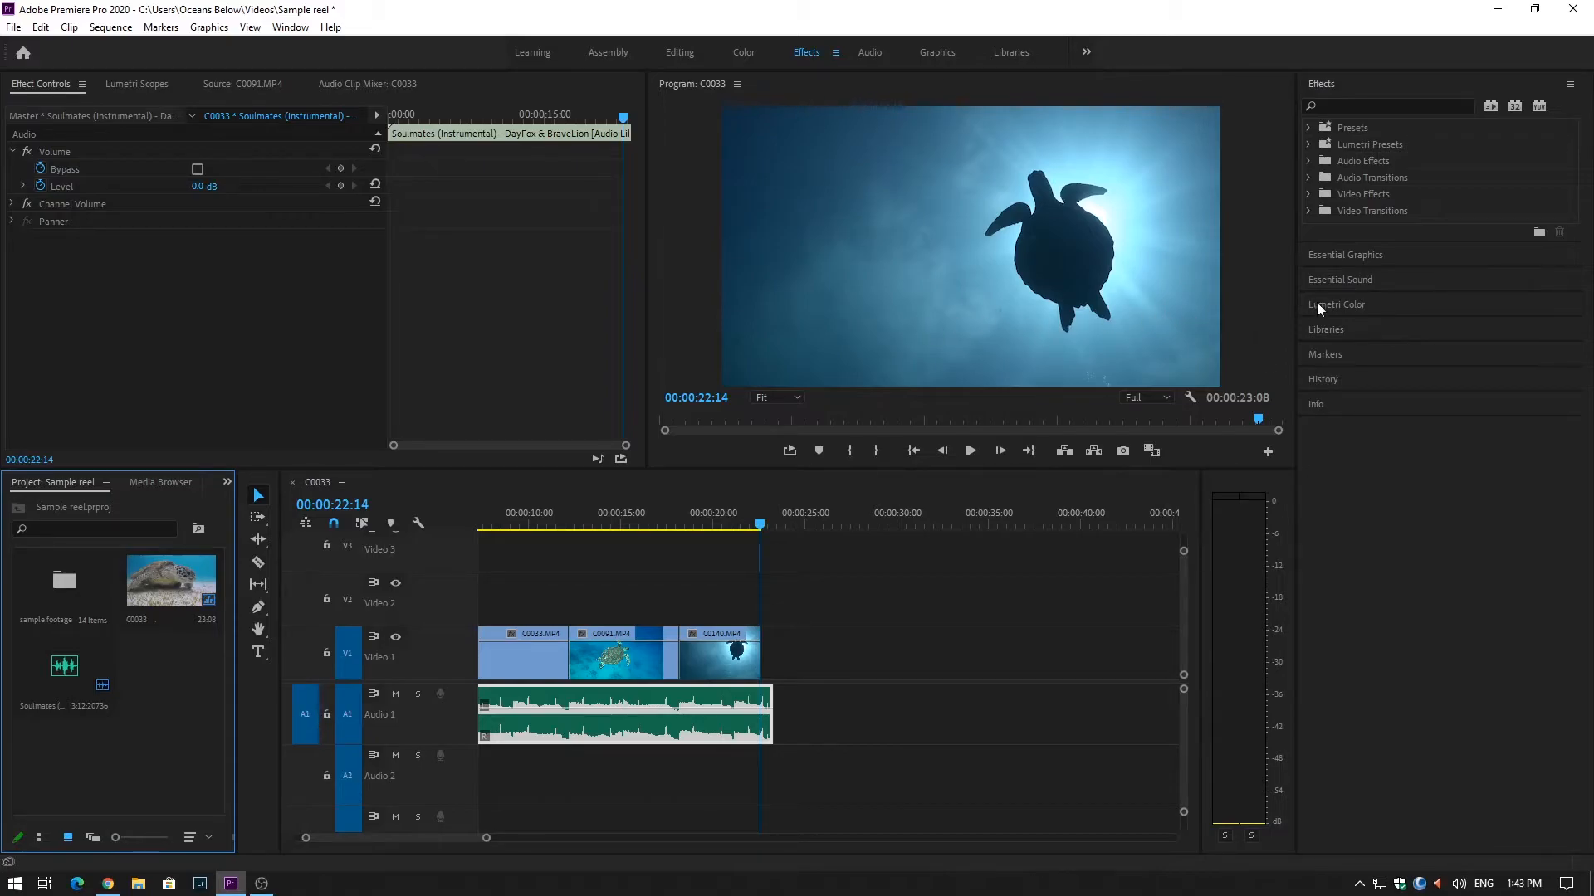
click(1309, 178)
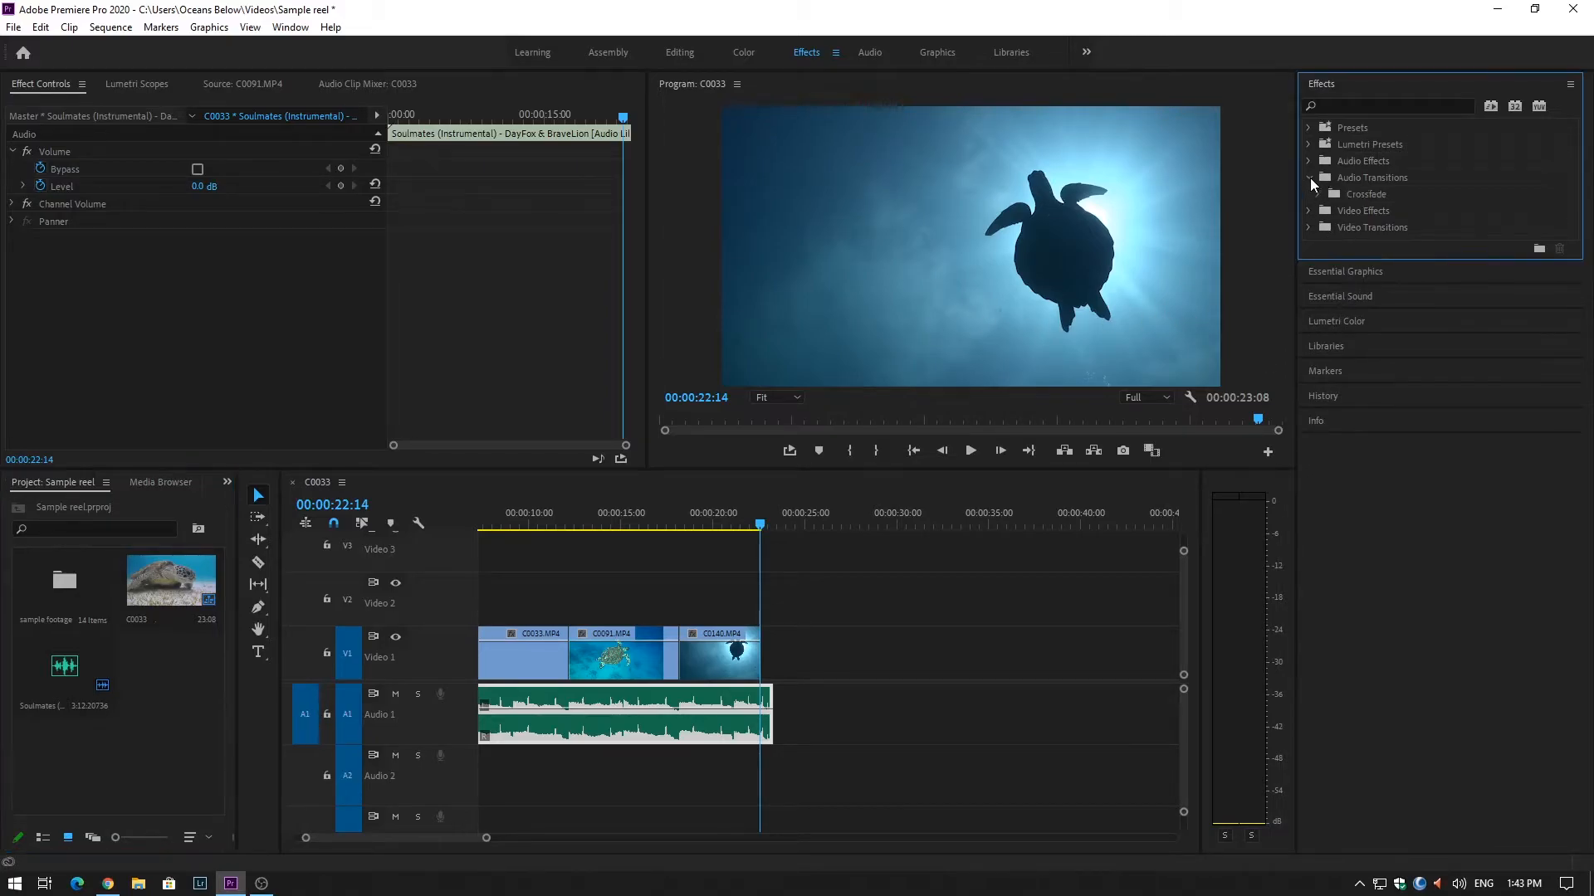
click(1319, 194)
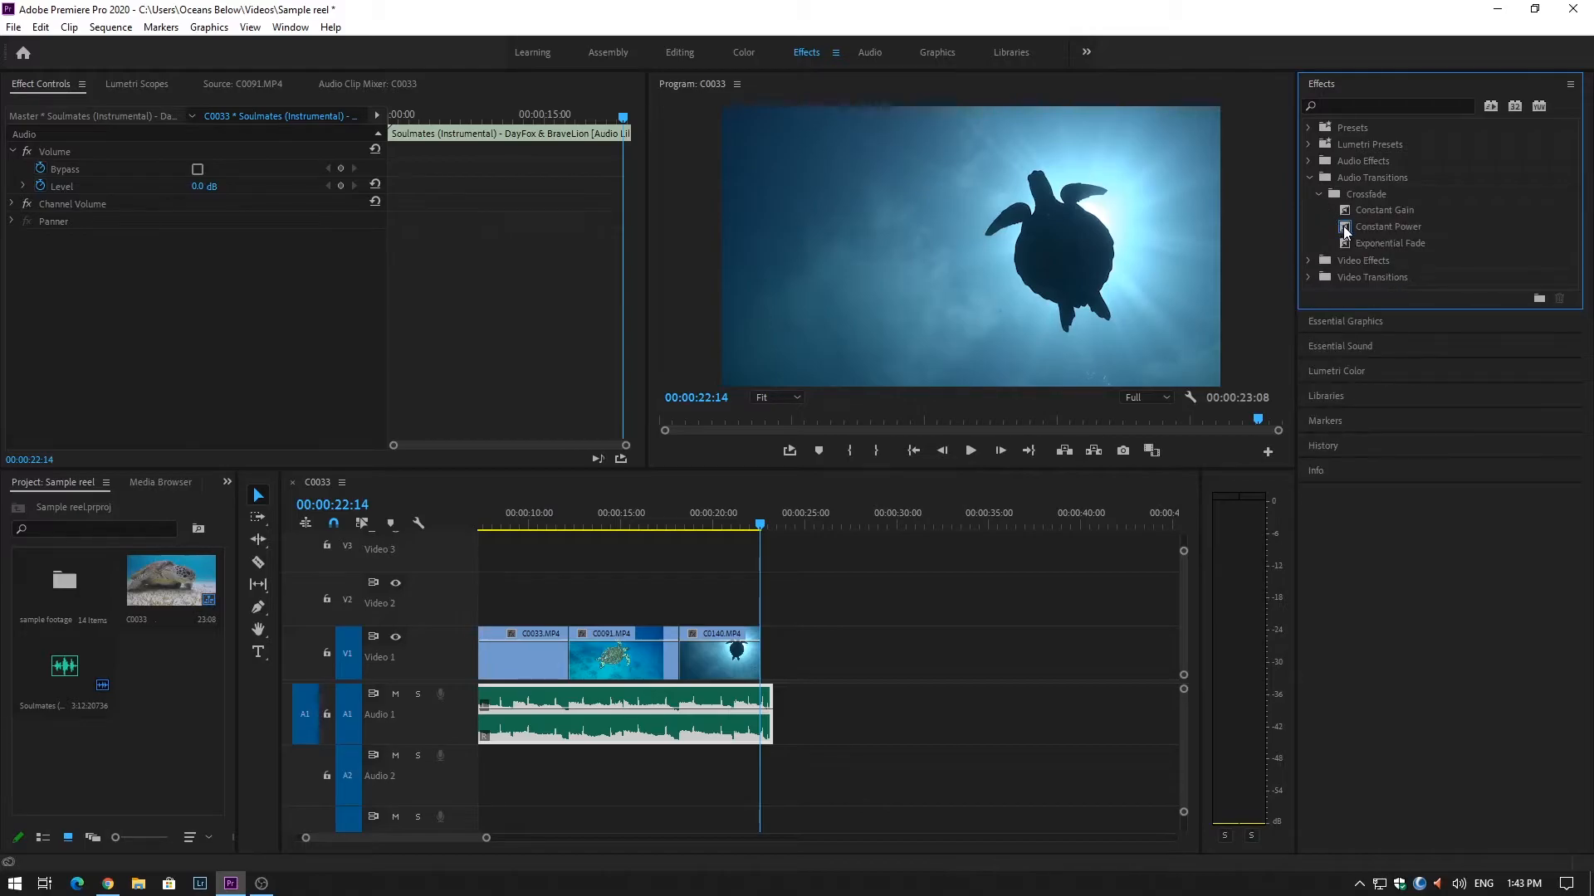
click(1347, 230)
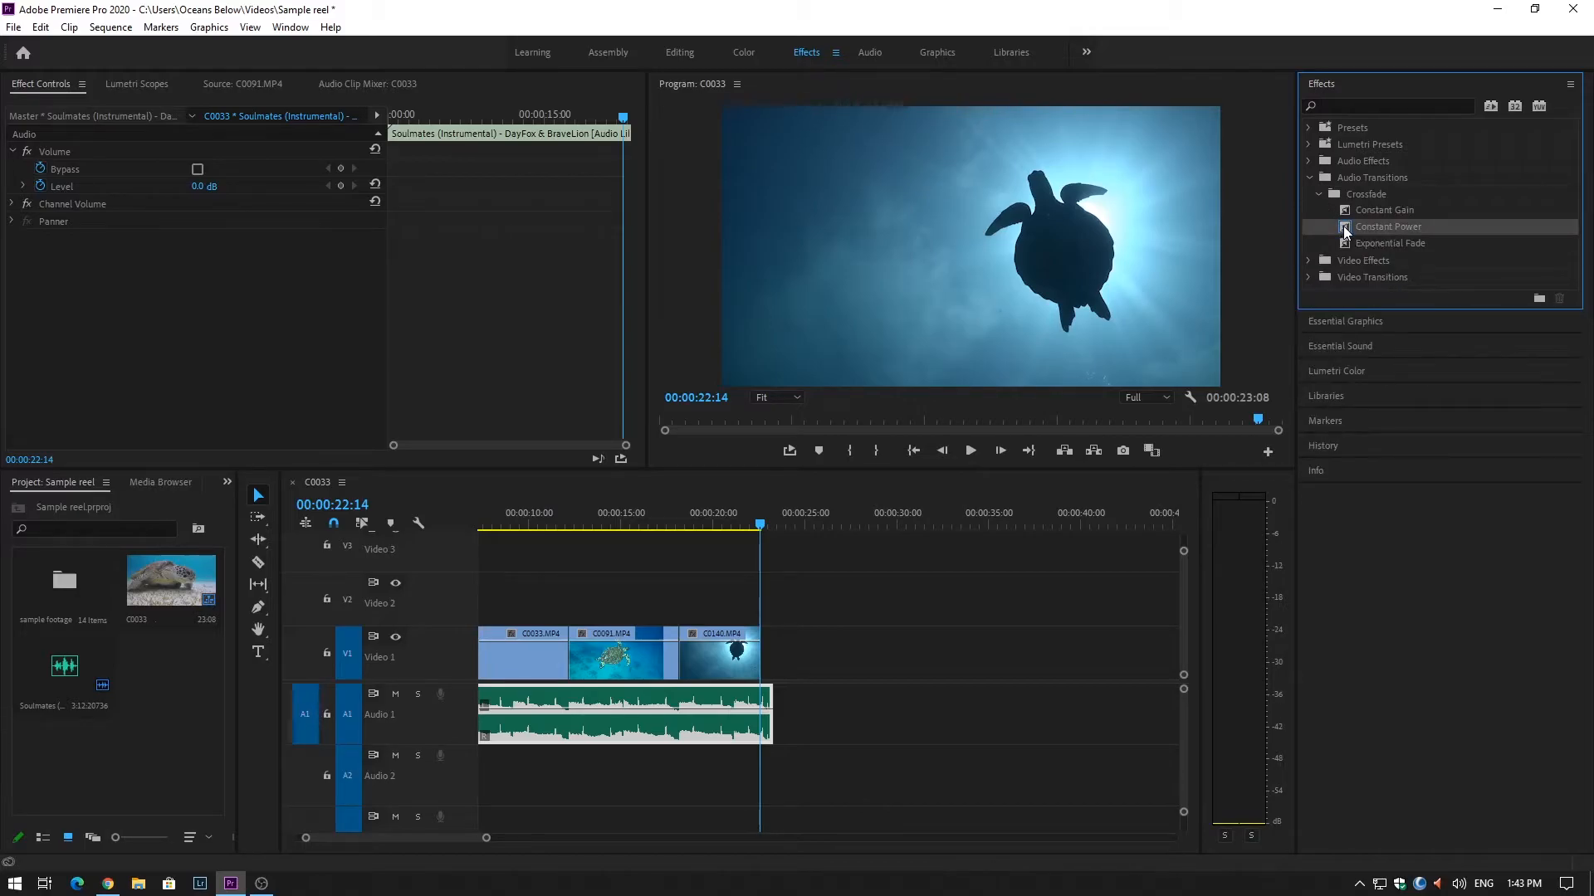
mouse_move(765, 699)
mouse_down()
mouse_move(761, 718)
mouse_move(737, 712)
mouse_up()
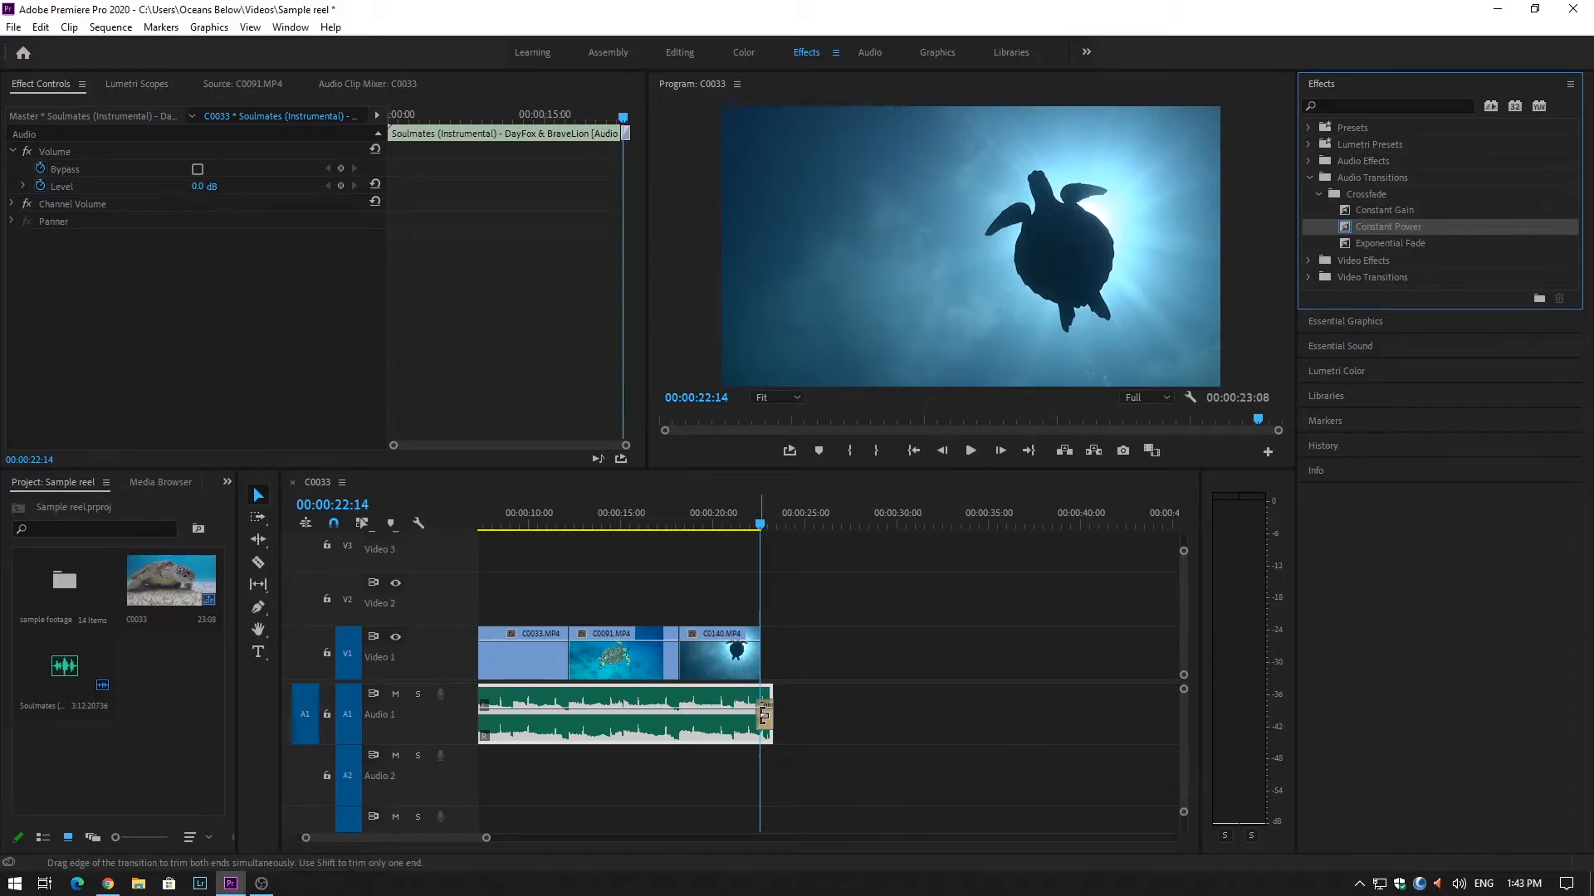
Play the end of the sequence from about 00:00:19:05 to check the music fade-out against the picture
click(702, 514)
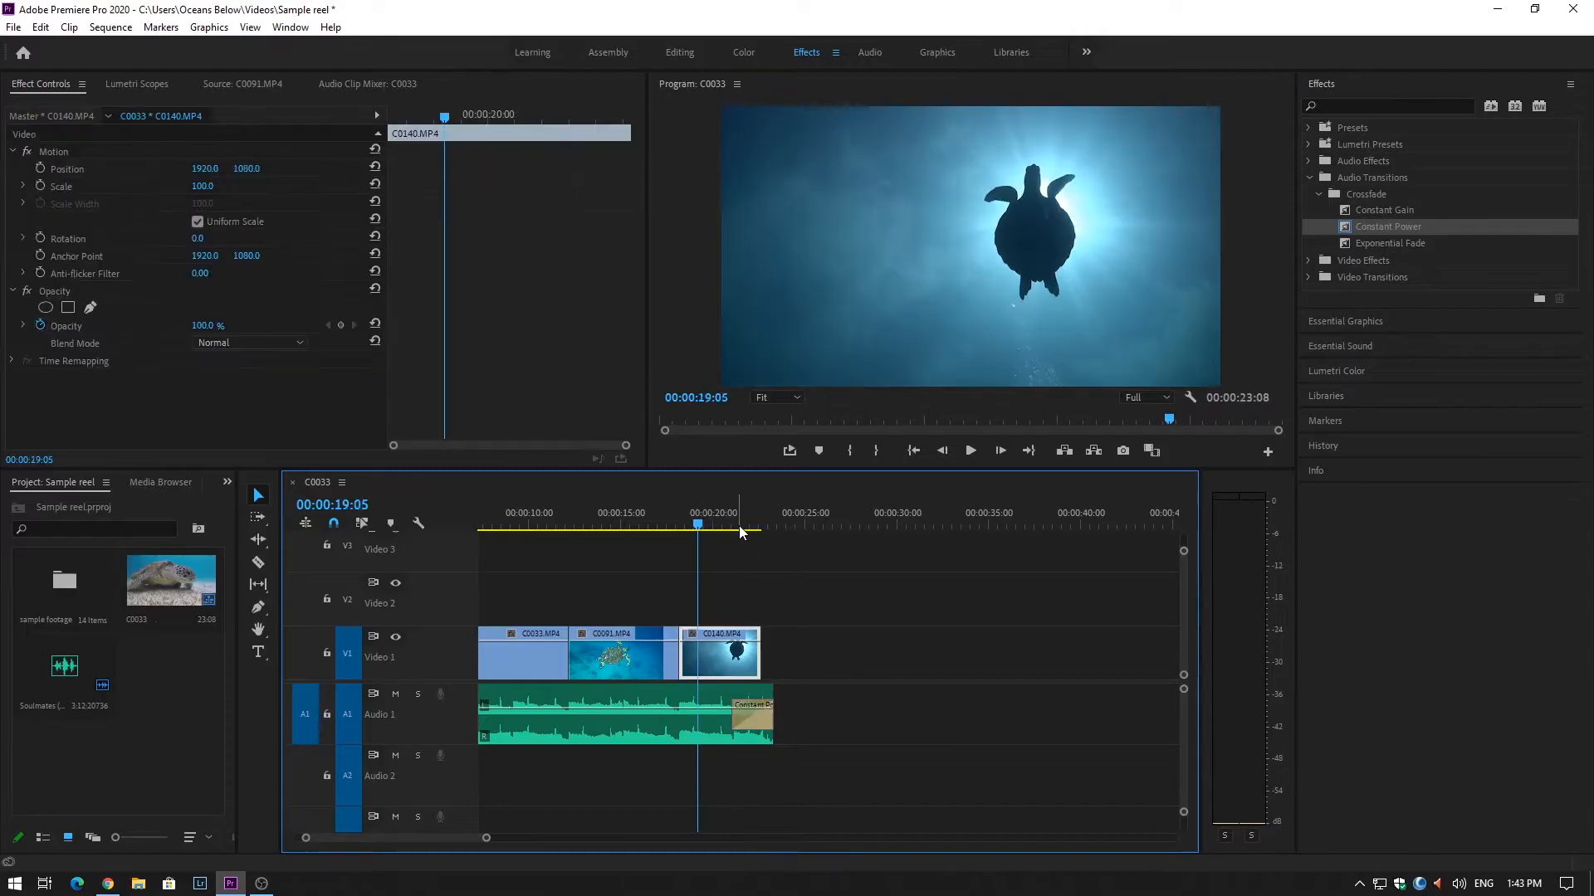
key(space)
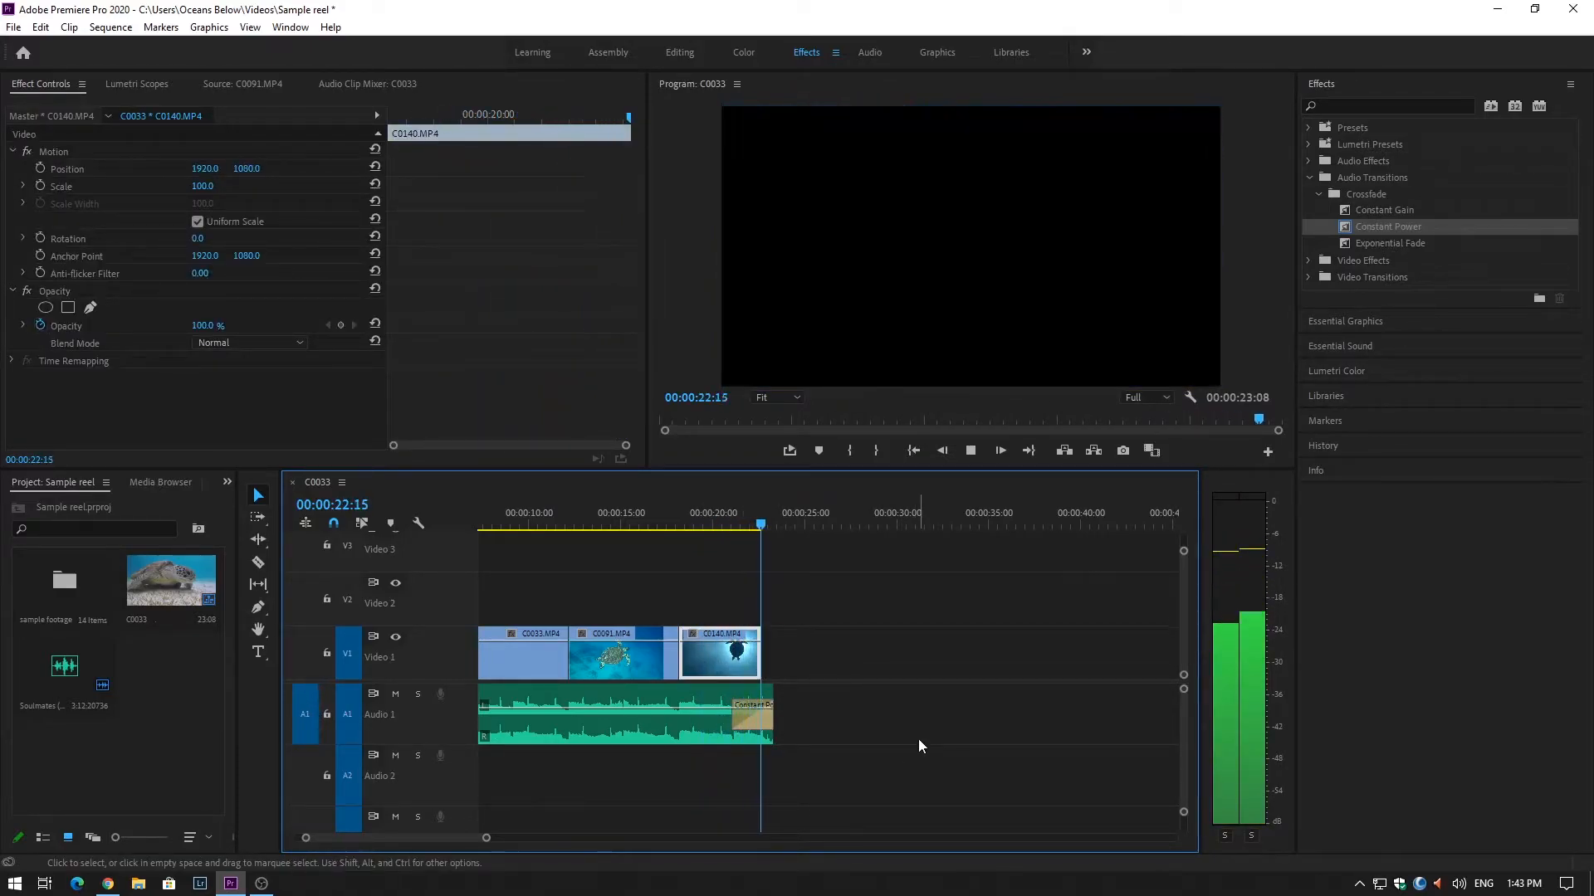
click(747, 521)
mouse_move(749, 520)
mouse_down()
mouse_move(764, 524)
mouse_move(749, 525)
mouse_up()
key(space)
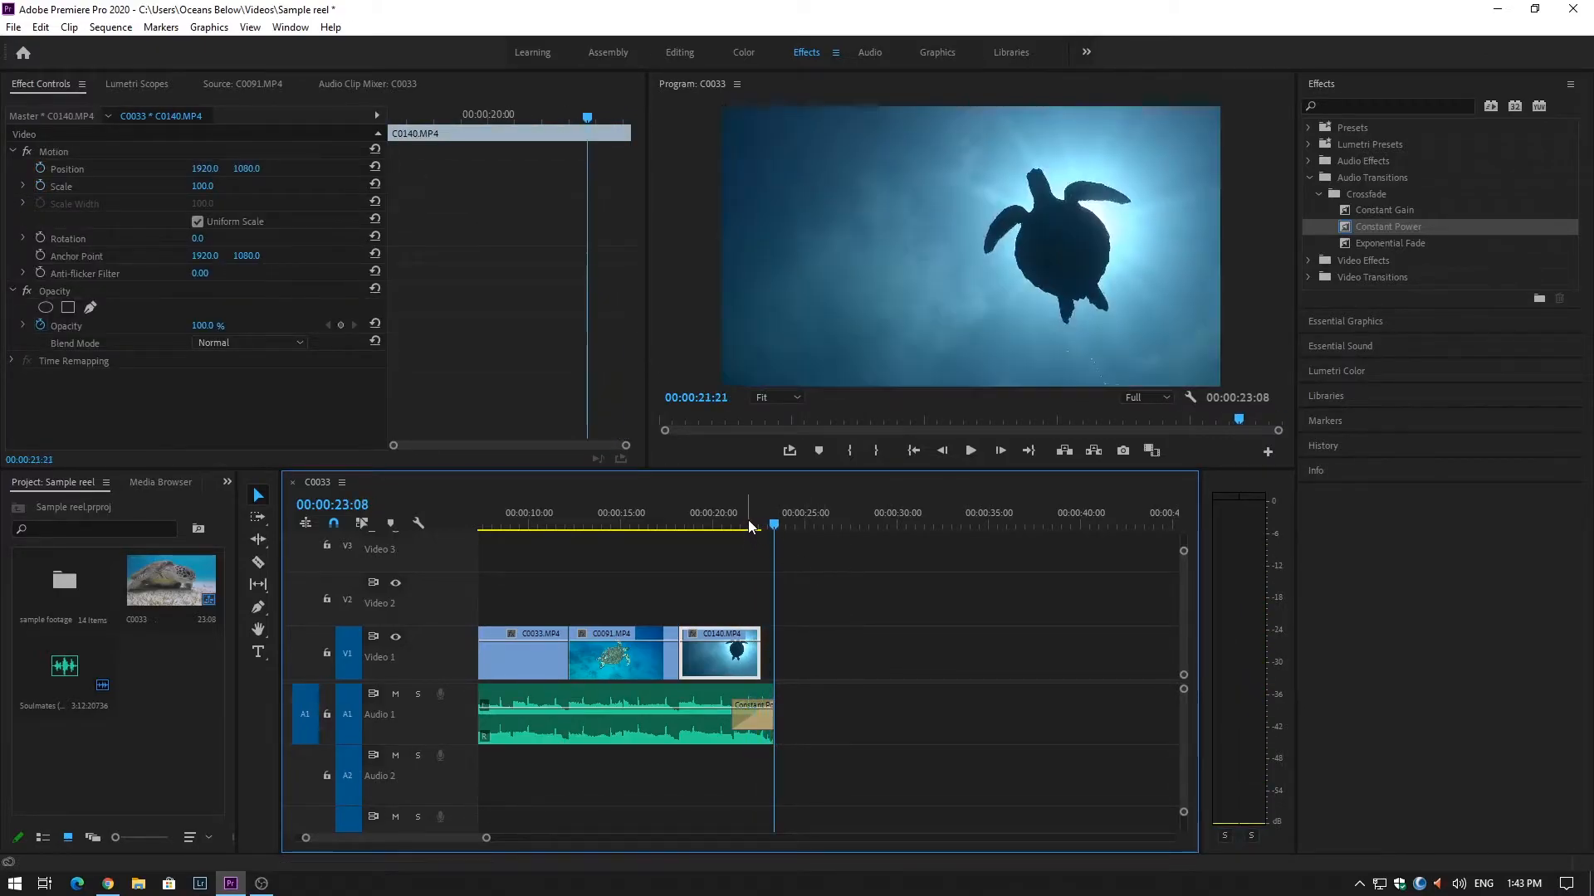
Extend the end of C0140.MP4 to the end of the music at 00:00:23:08 and play the ending
click(754, 524)
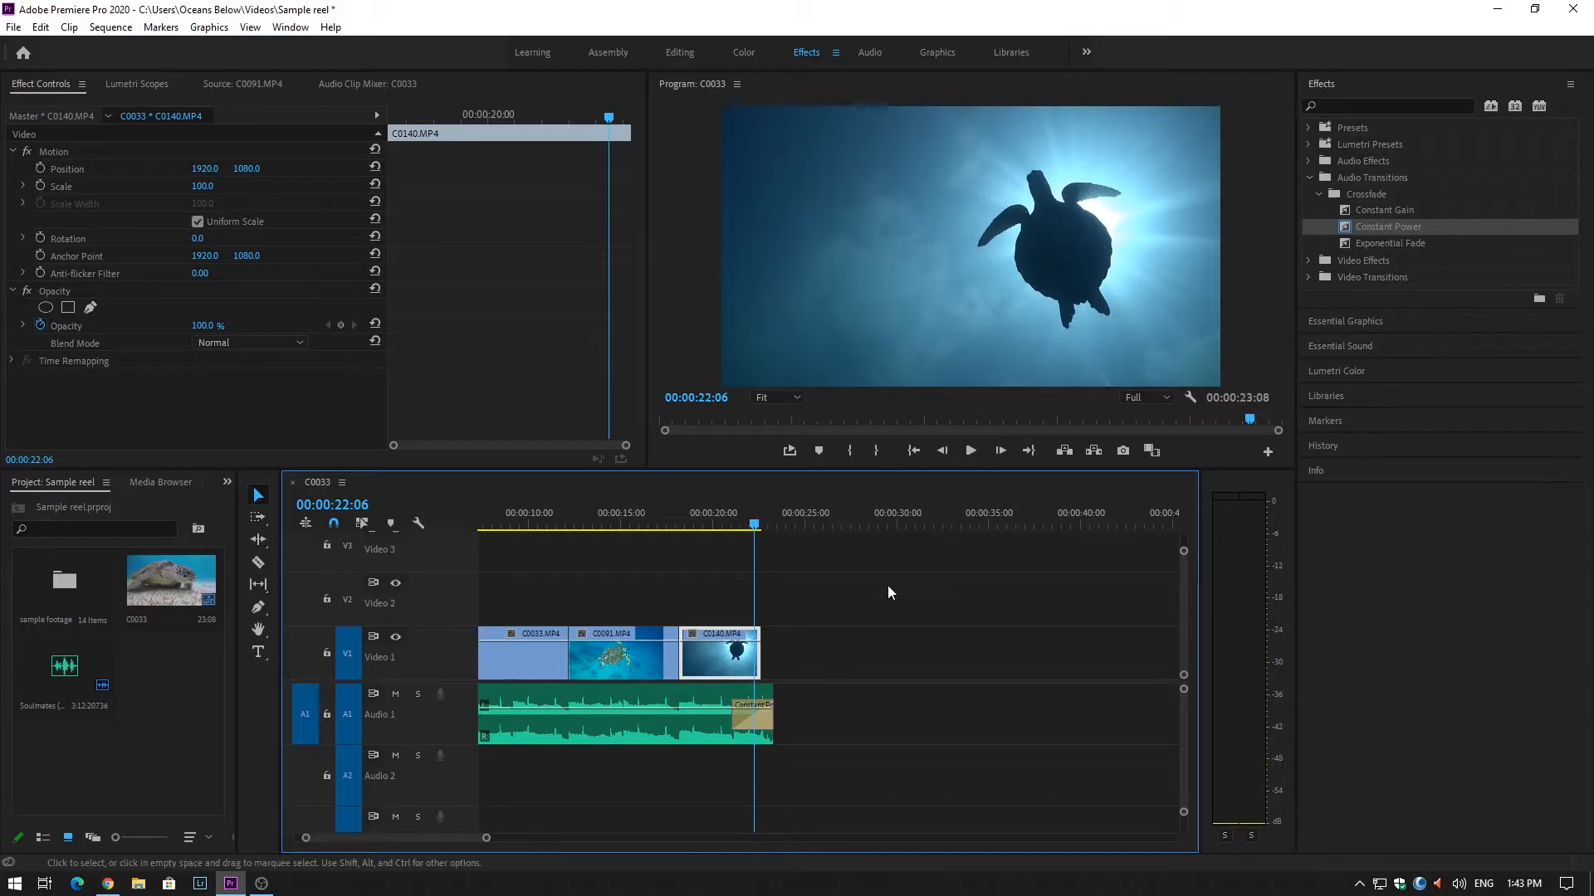
drag(756, 652, 772, 652)
key(space)
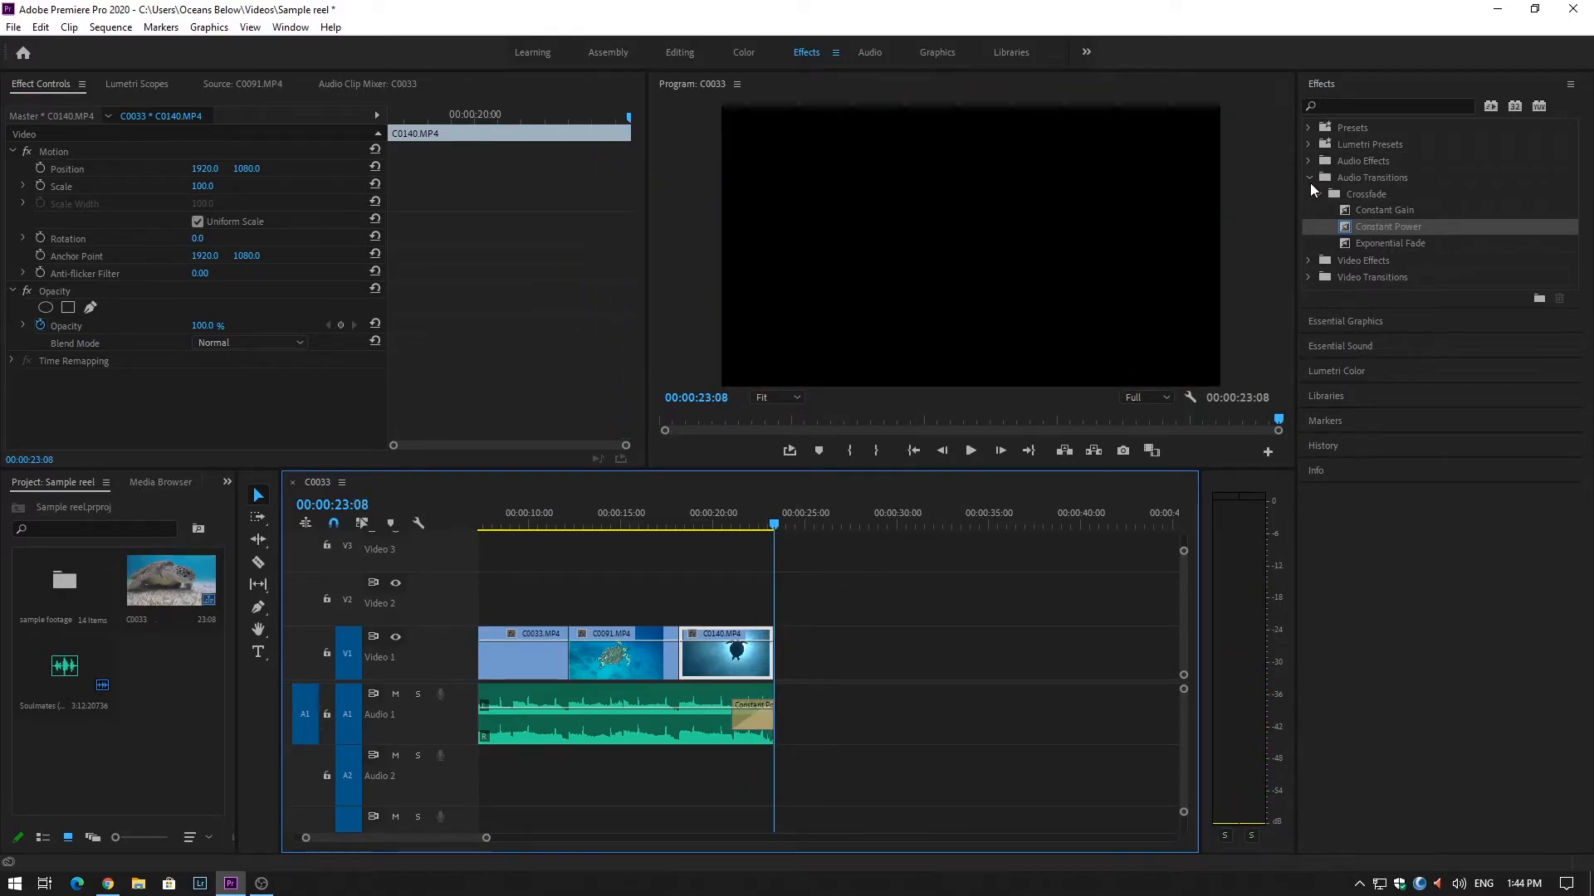
Apply the Cross Dissolve video transition to the end of C0140.MP4 and play the fade-out
click(1309, 177)
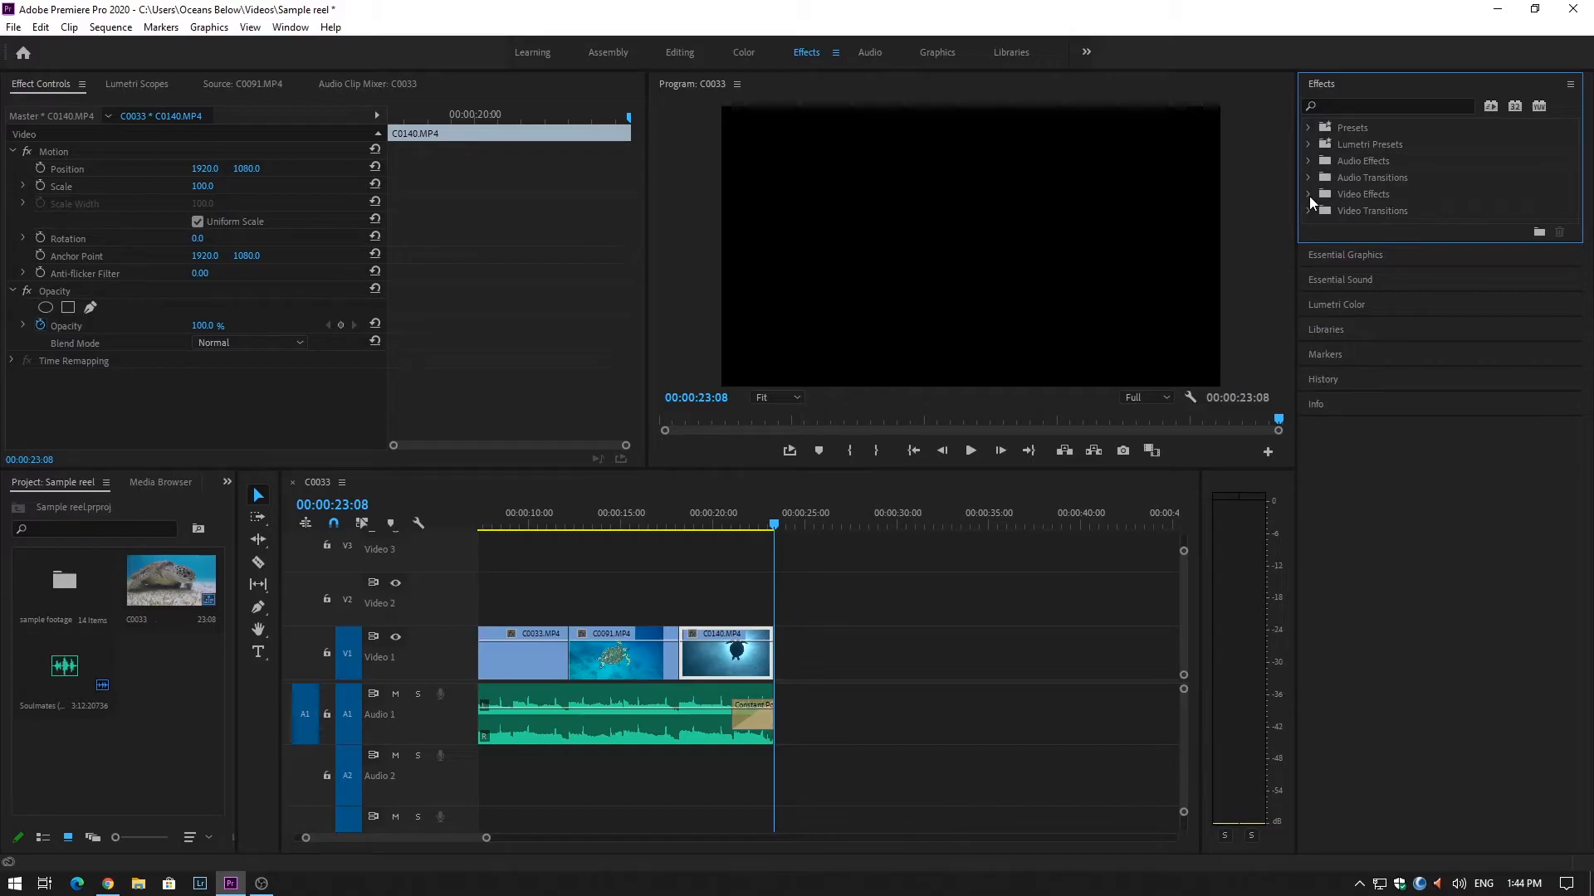
click(1309, 212)
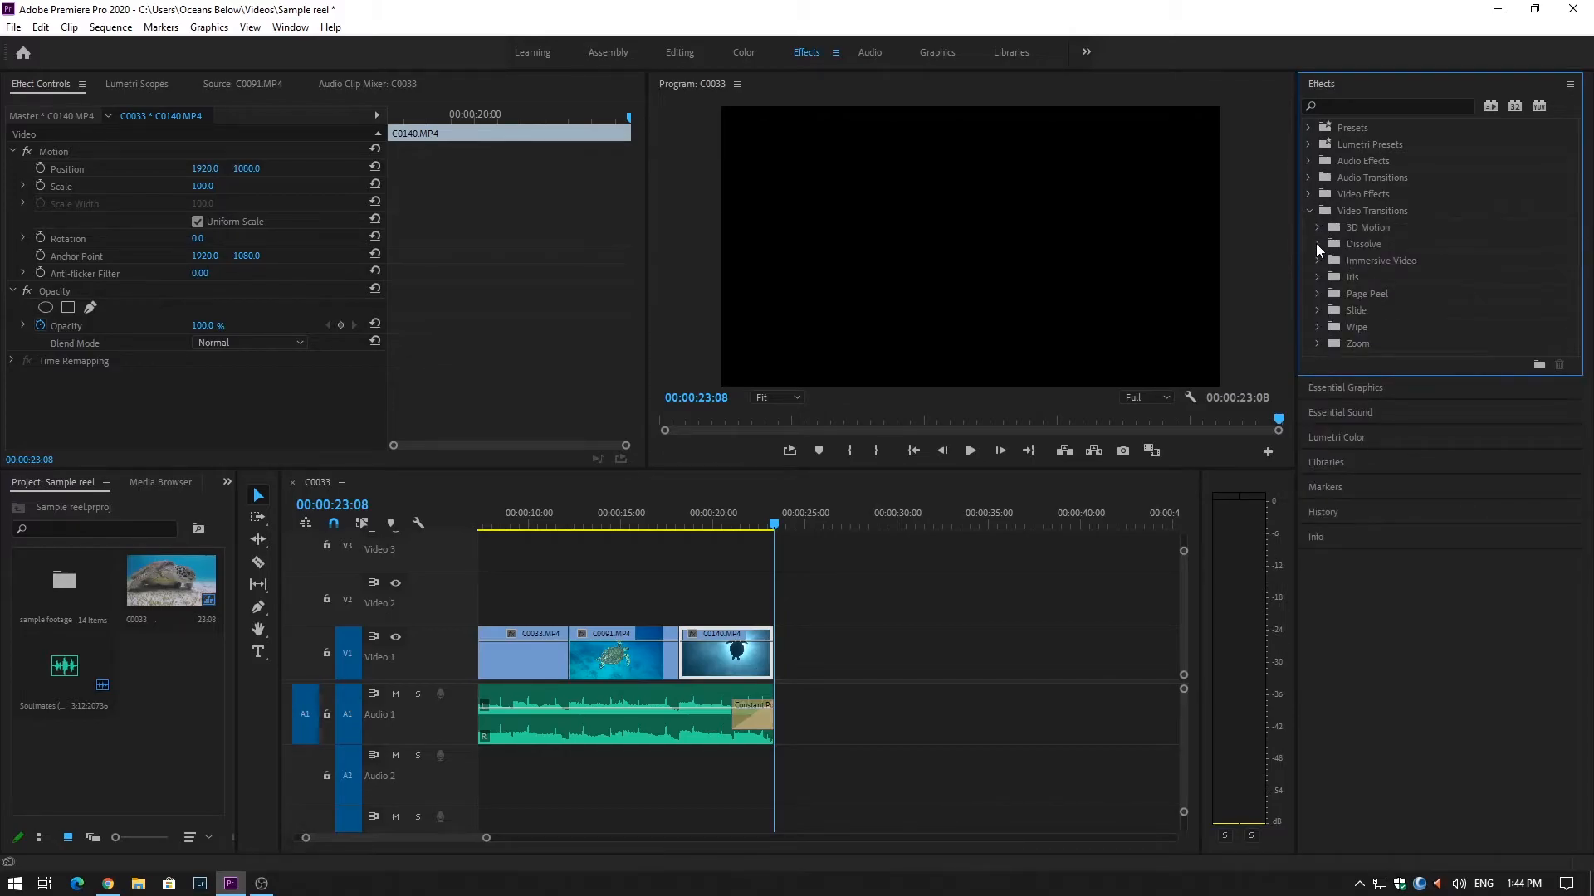
click(1316, 242)
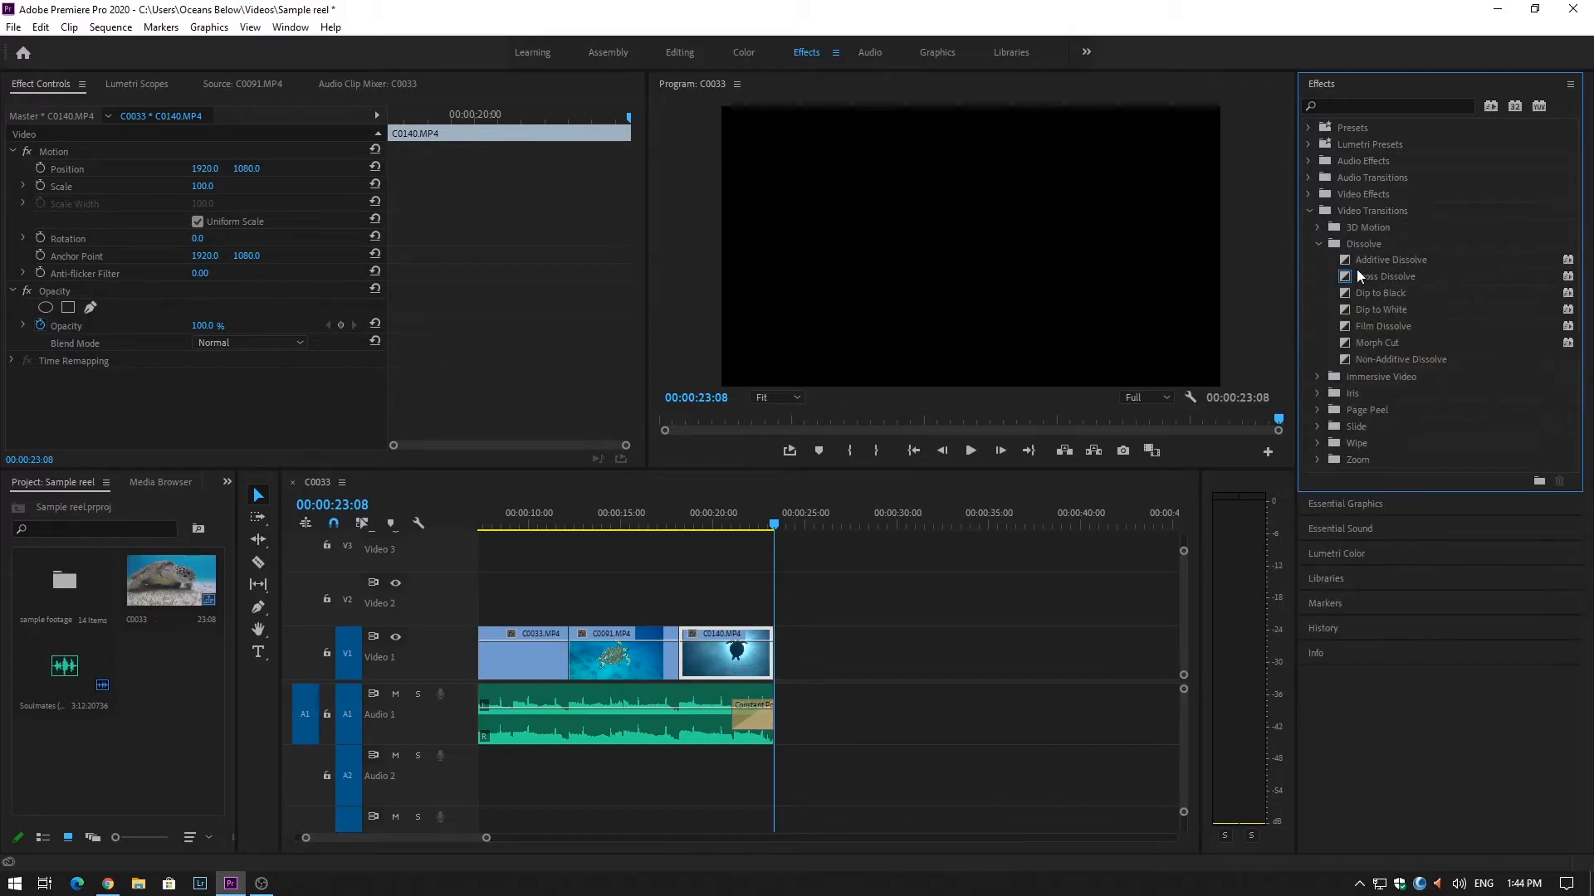
drag(1361, 277, 1209, 367)
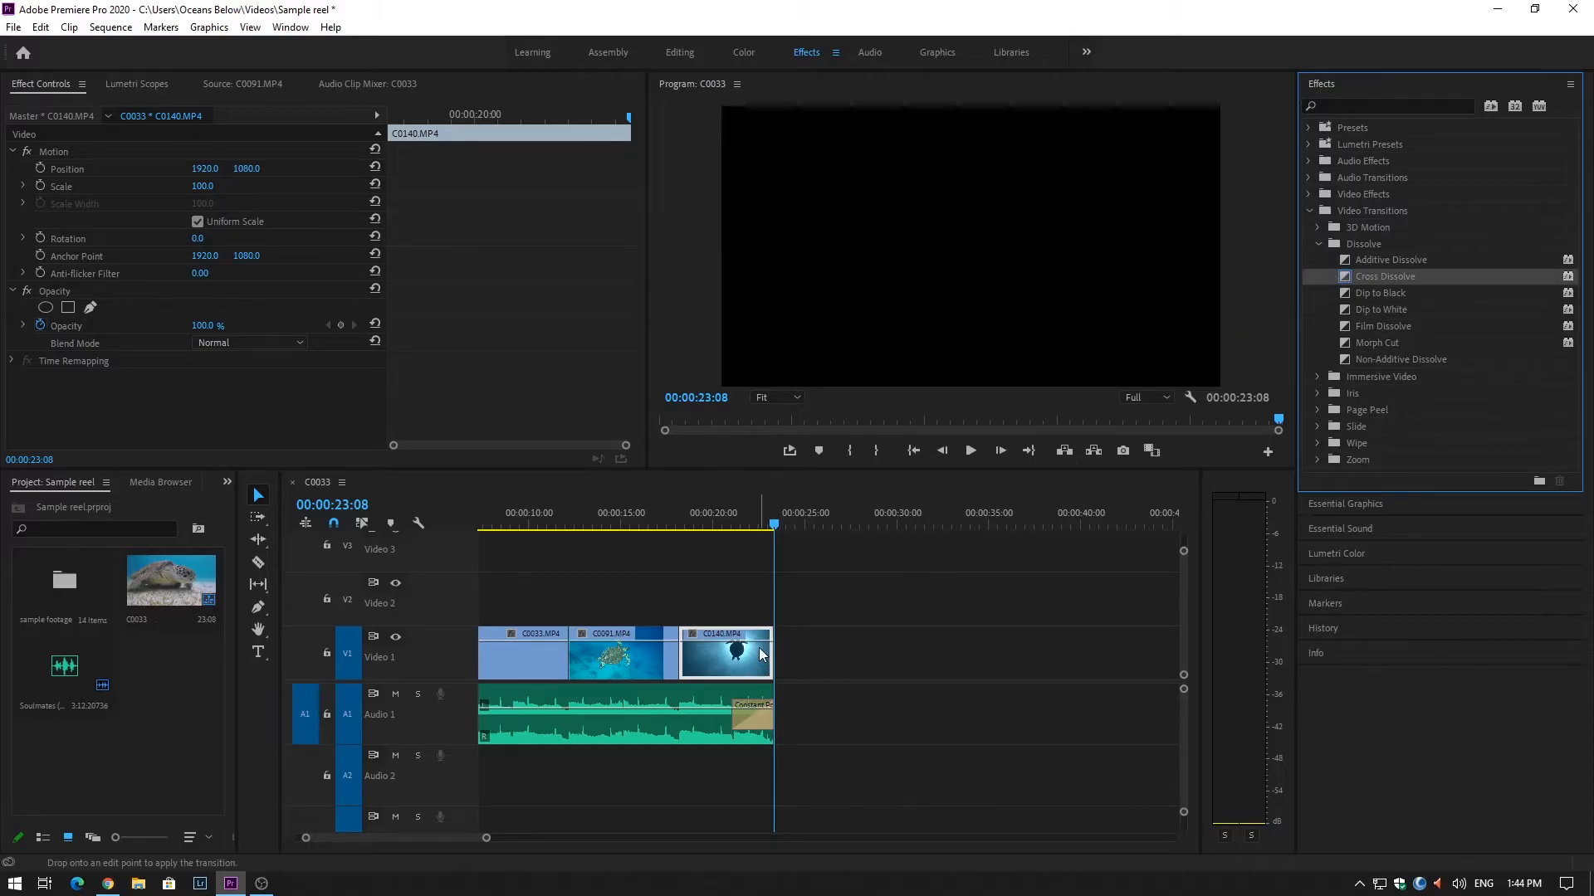
click(732, 520)
key(space)
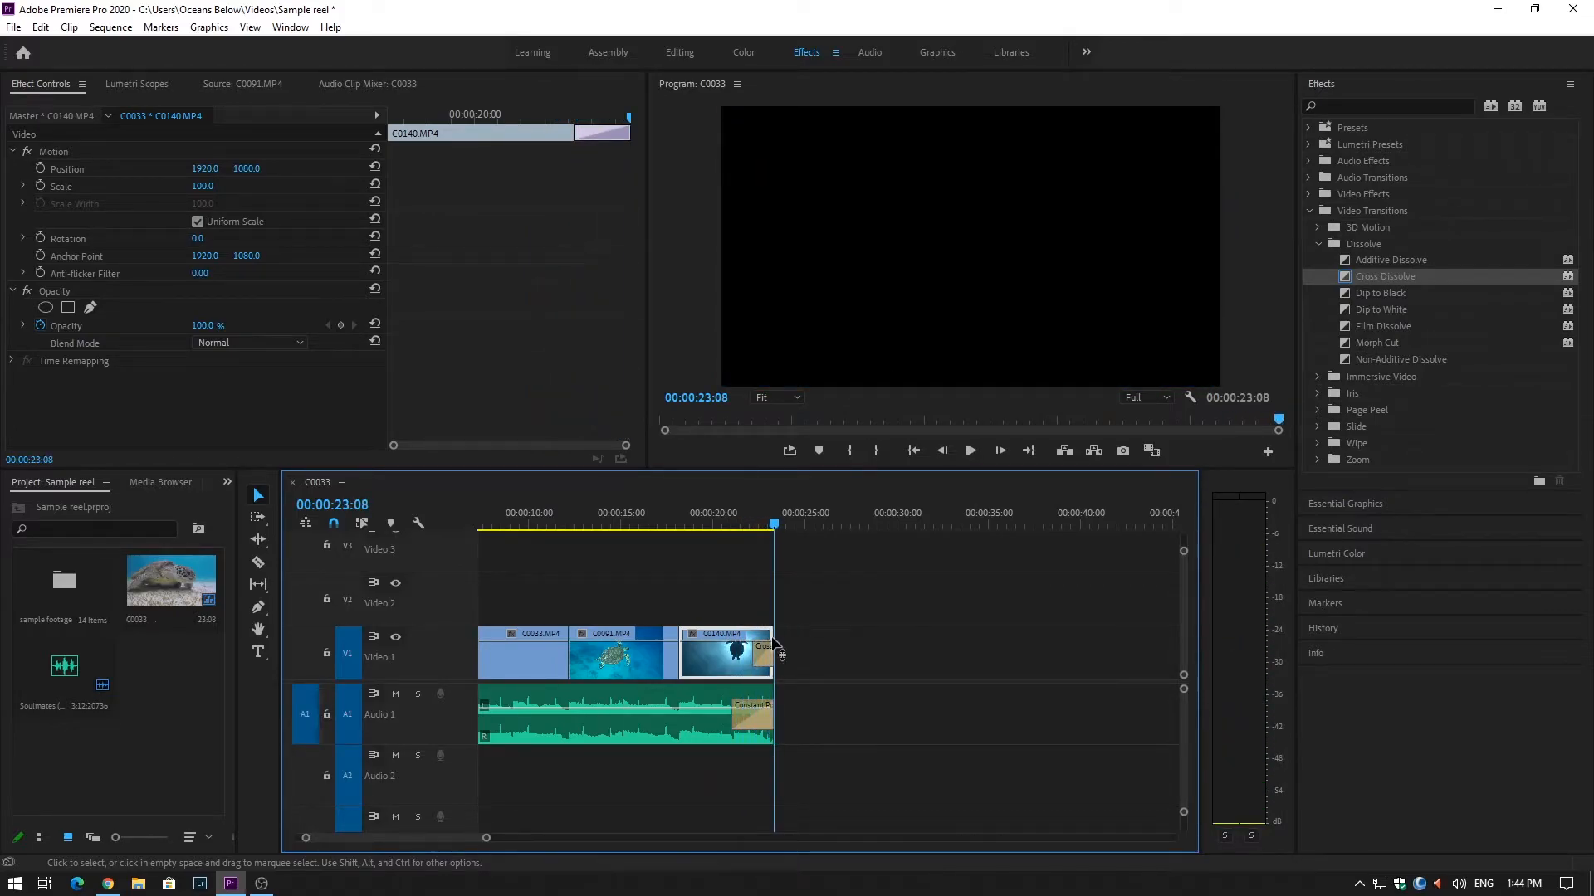
Lengthen the Cross Dissolve at the end of C0140.MP4 to 00:00:02:01 and play the ending again
drag(753, 653, 737, 645)
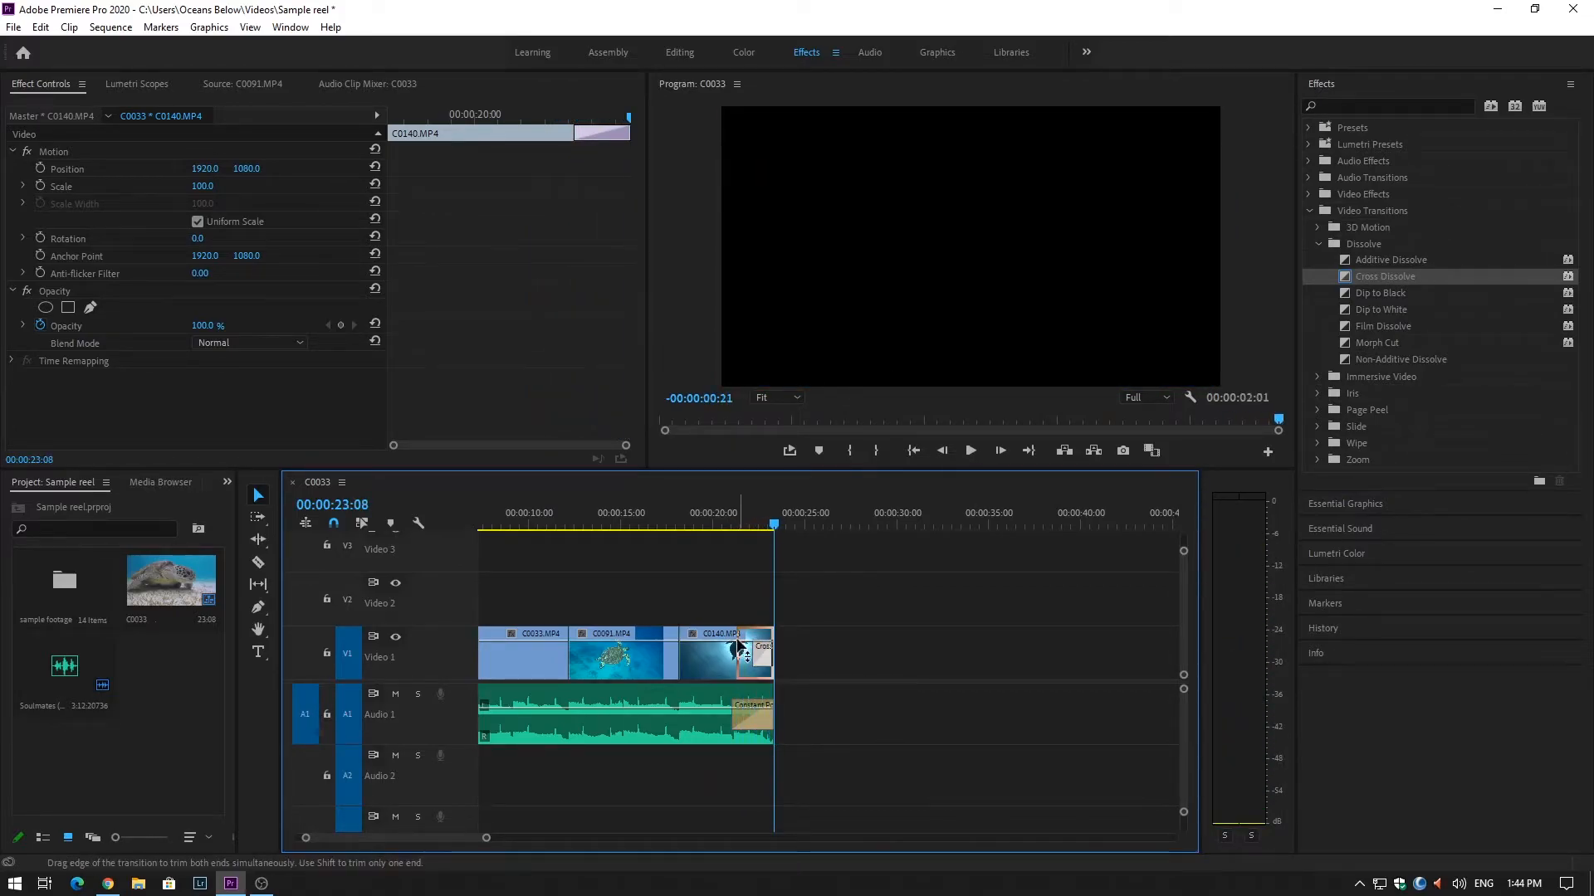
click(715, 517)
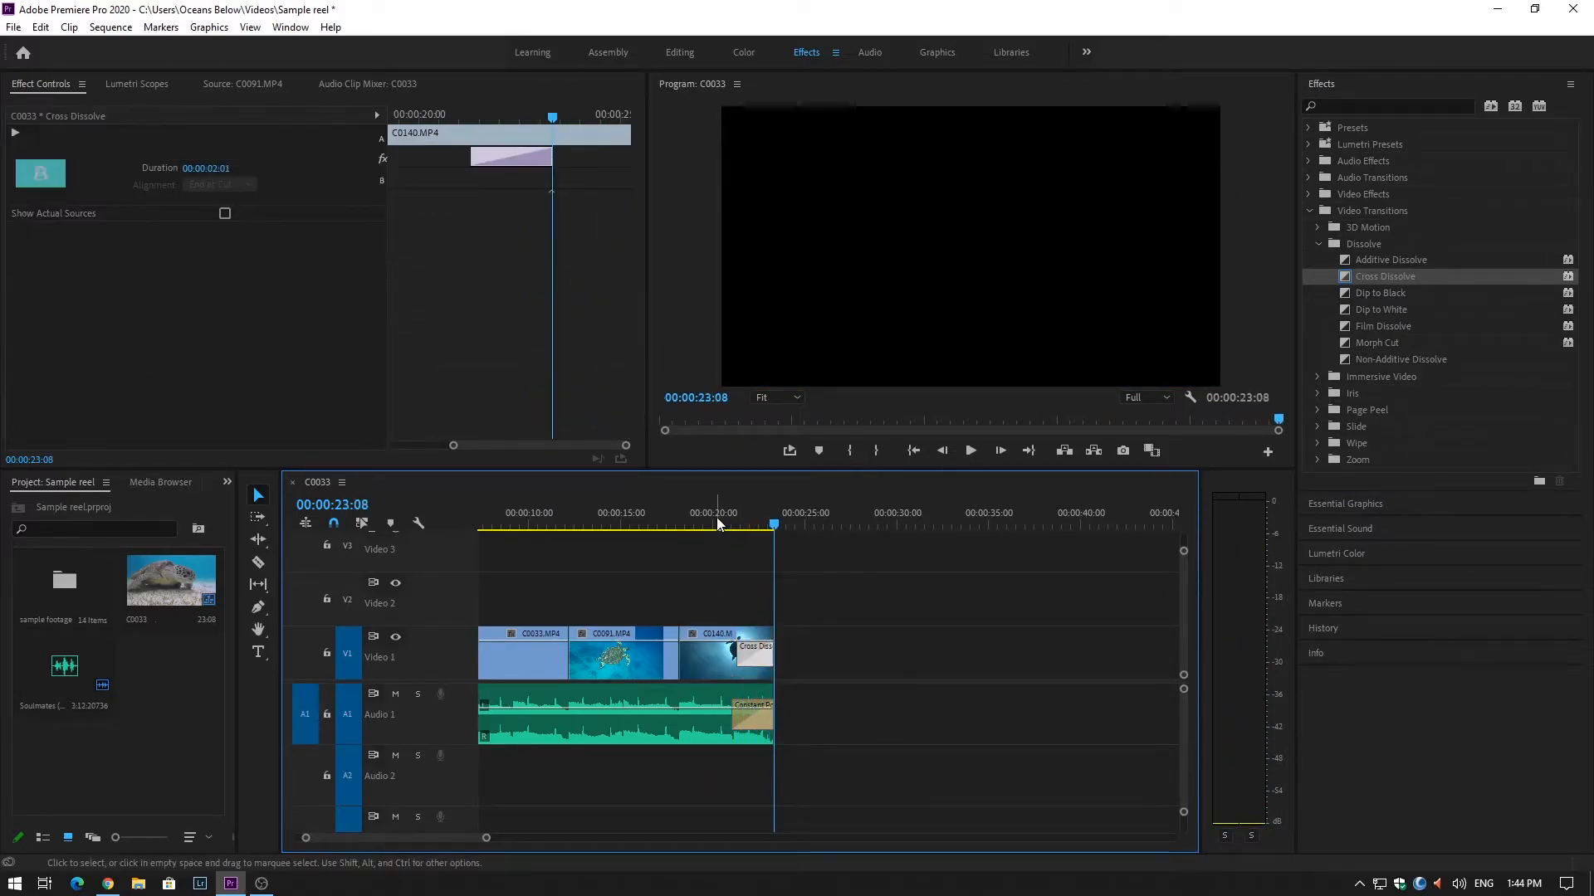
key(space)
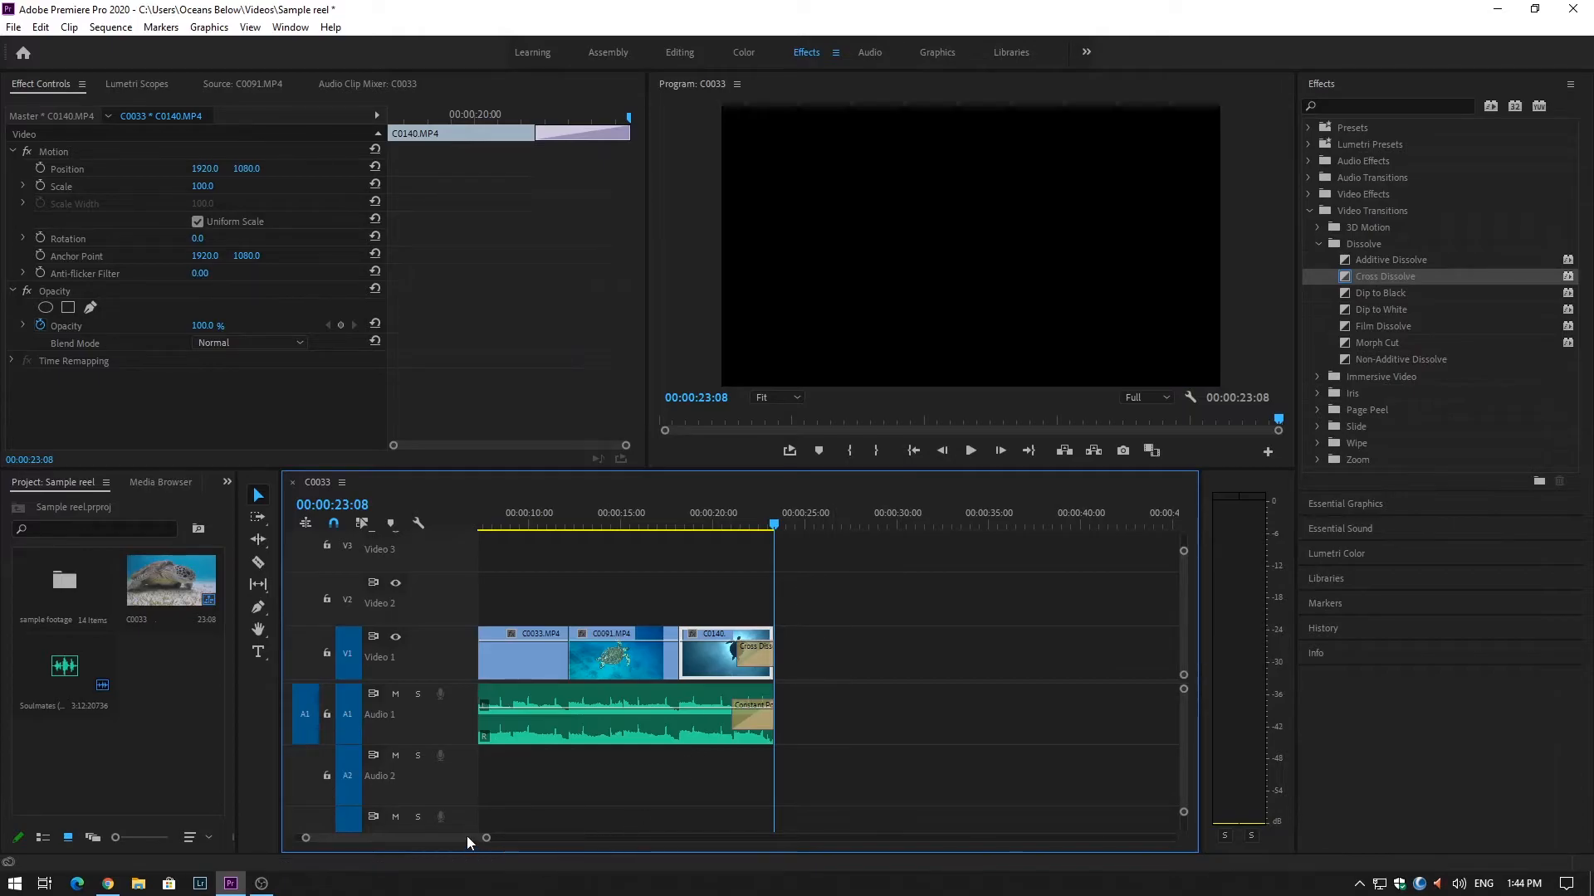
Select C0033.MP4 on V1 with the playhead at 00:00:04:04 and switch to the Color workspace
drag(466, 837, 455, 837)
click(557, 516)
click(622, 664)
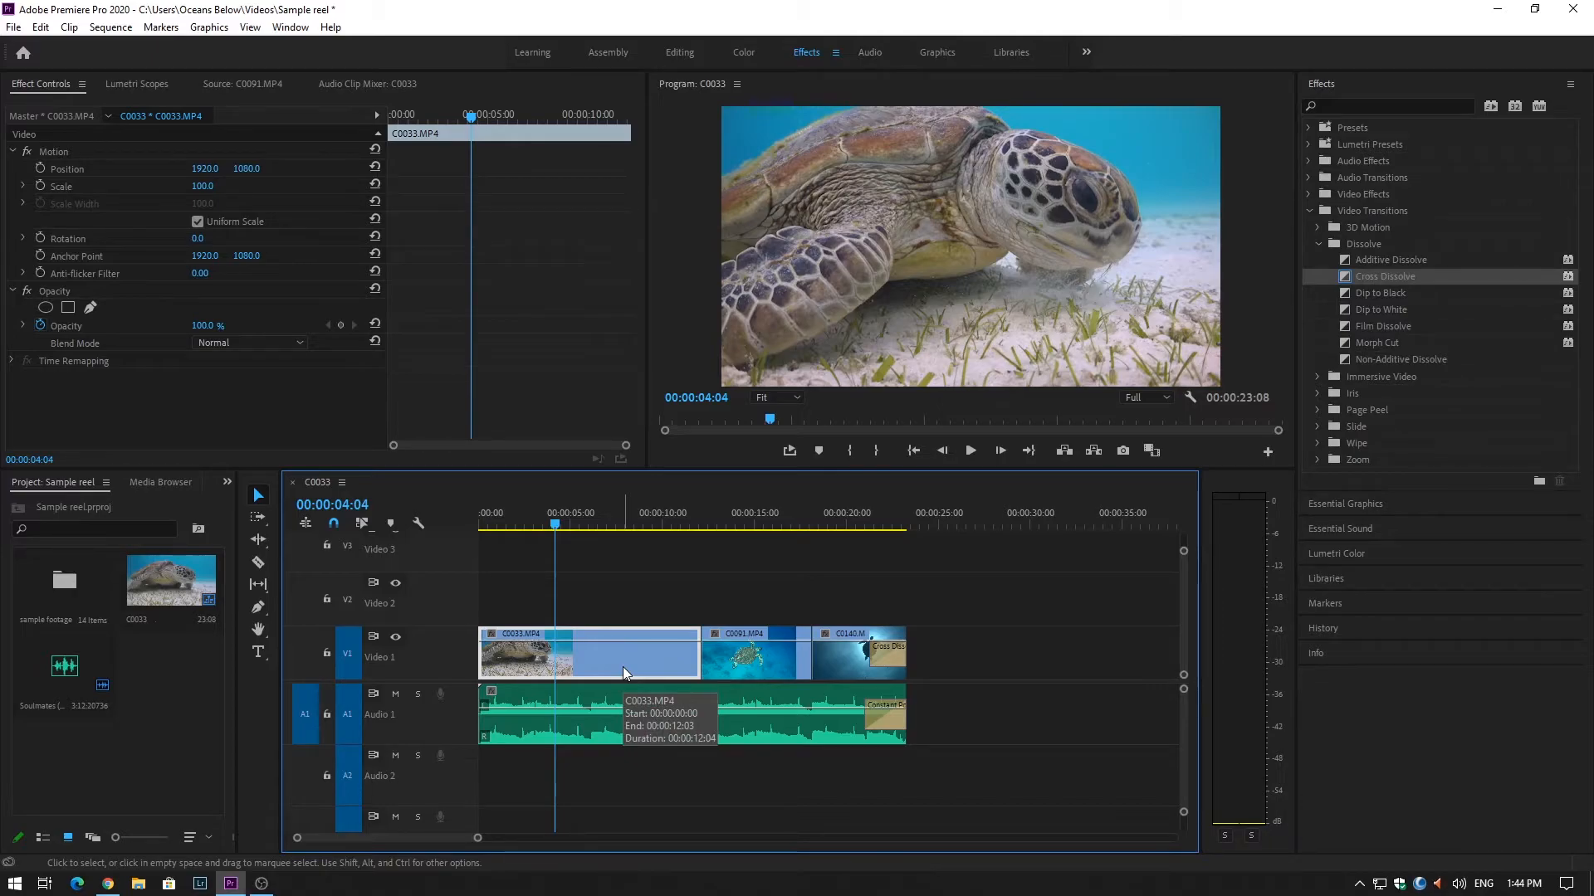
click(744, 51)
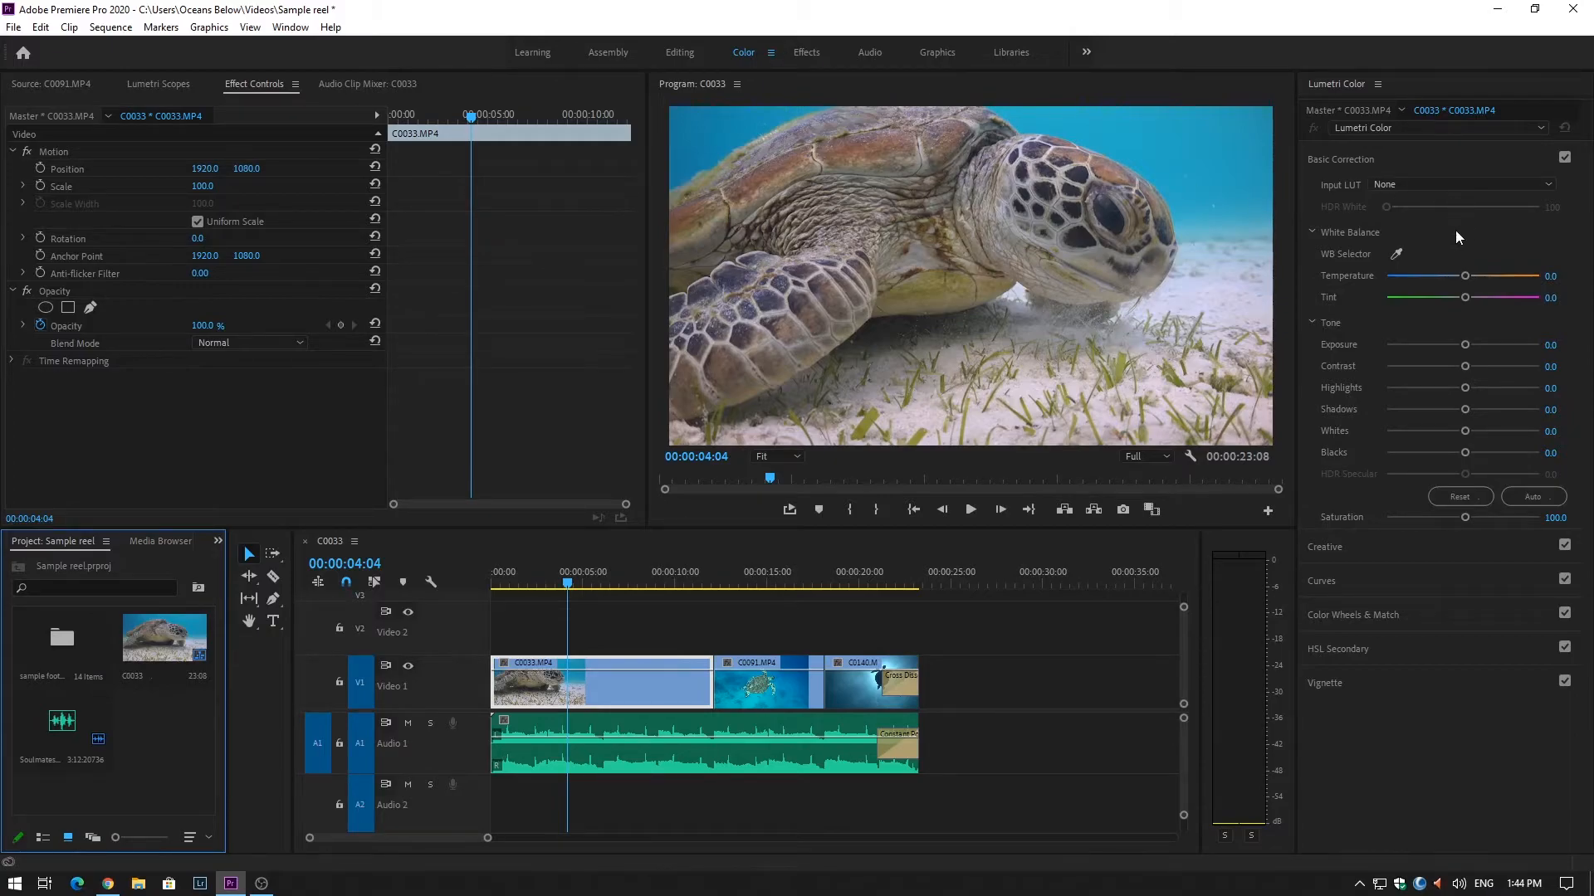
Try sampling the white balance of C0033.MP4 from the sand below the turtle's head, and undo it
click(1397, 256)
click(1183, 395)
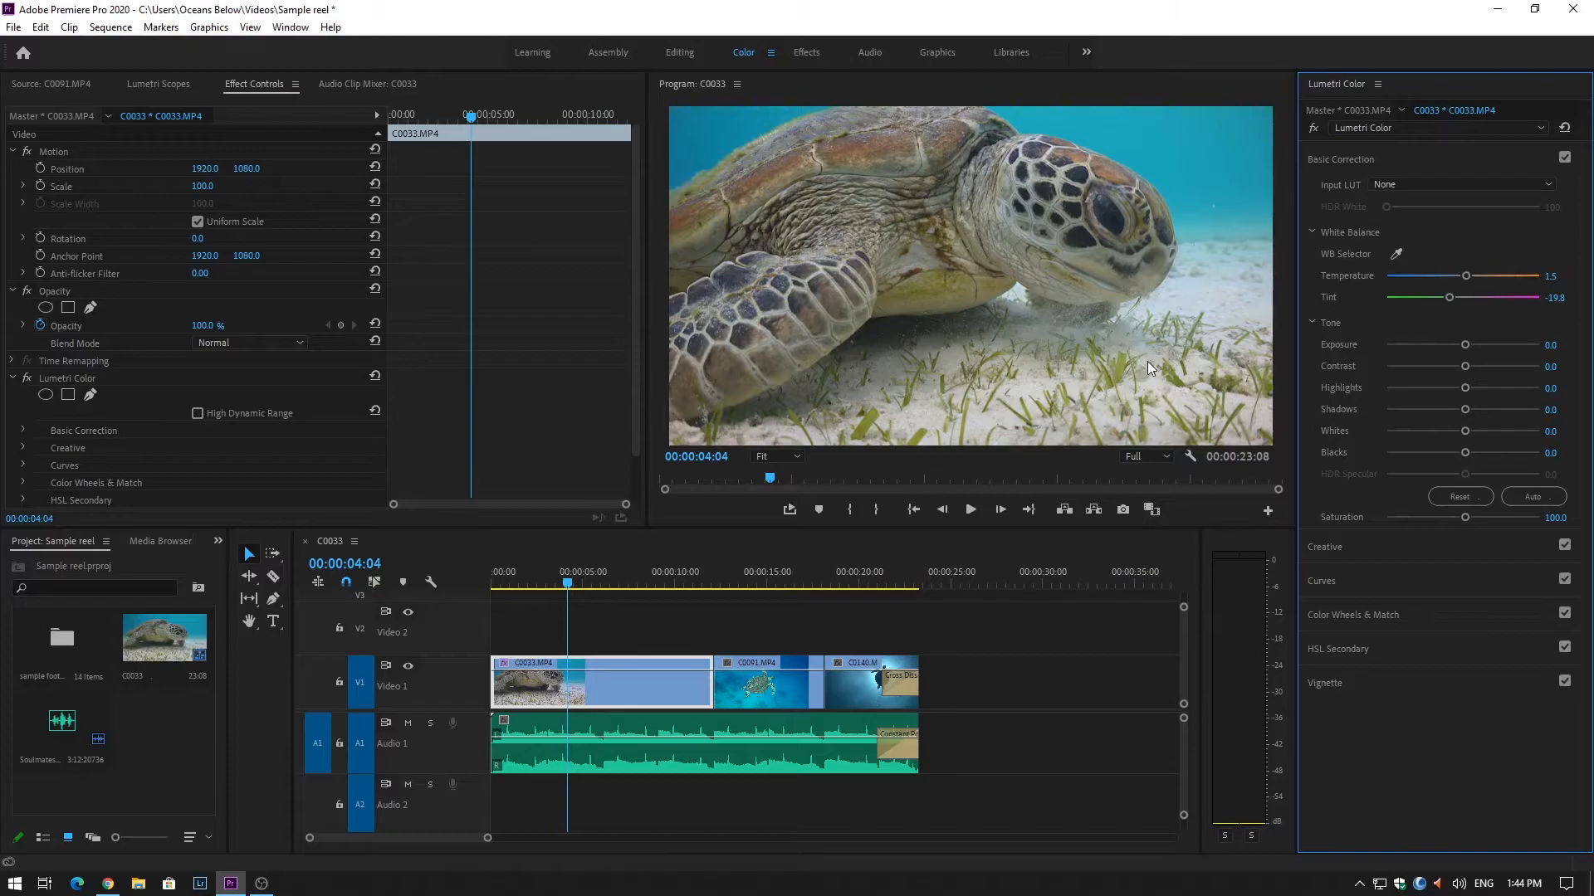
key(ctrl+z)
Color-correct C0033.MP4 with Temperature -7.0, Tint 2.7 and automatic tone, adjusting Shadows to -5.9 and Whites to 21.1
mouse_move(1463, 276)
mouse_down()
mouse_move(1435, 292)
mouse_move(1456, 286)
mouse_up()
click(1533, 500)
drag(1457, 408, 1459, 410)
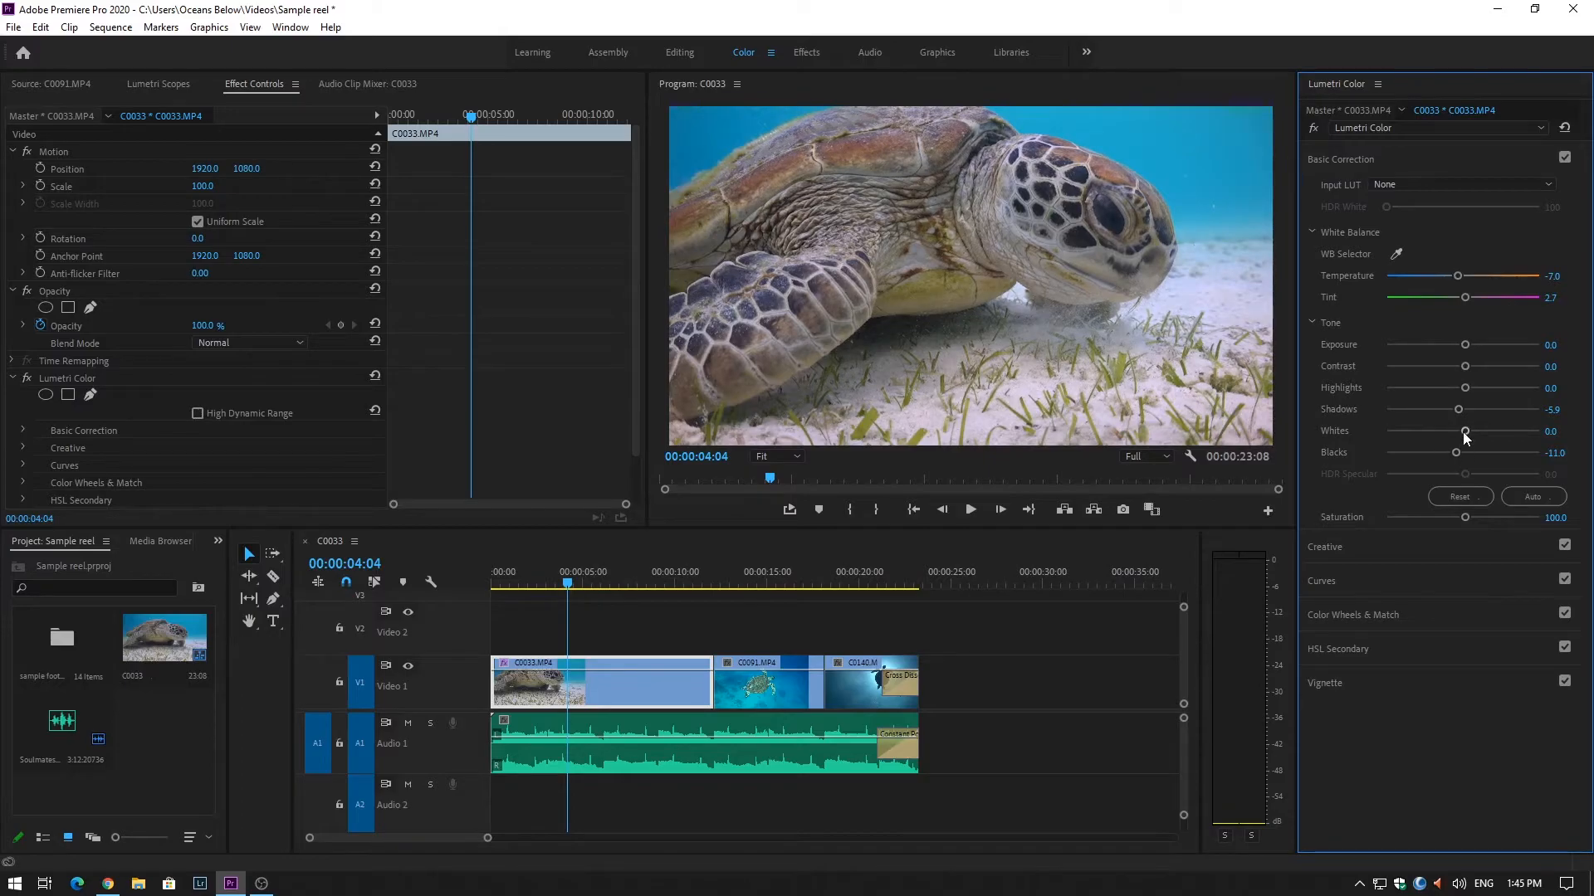
drag(1465, 431, 1476, 432)
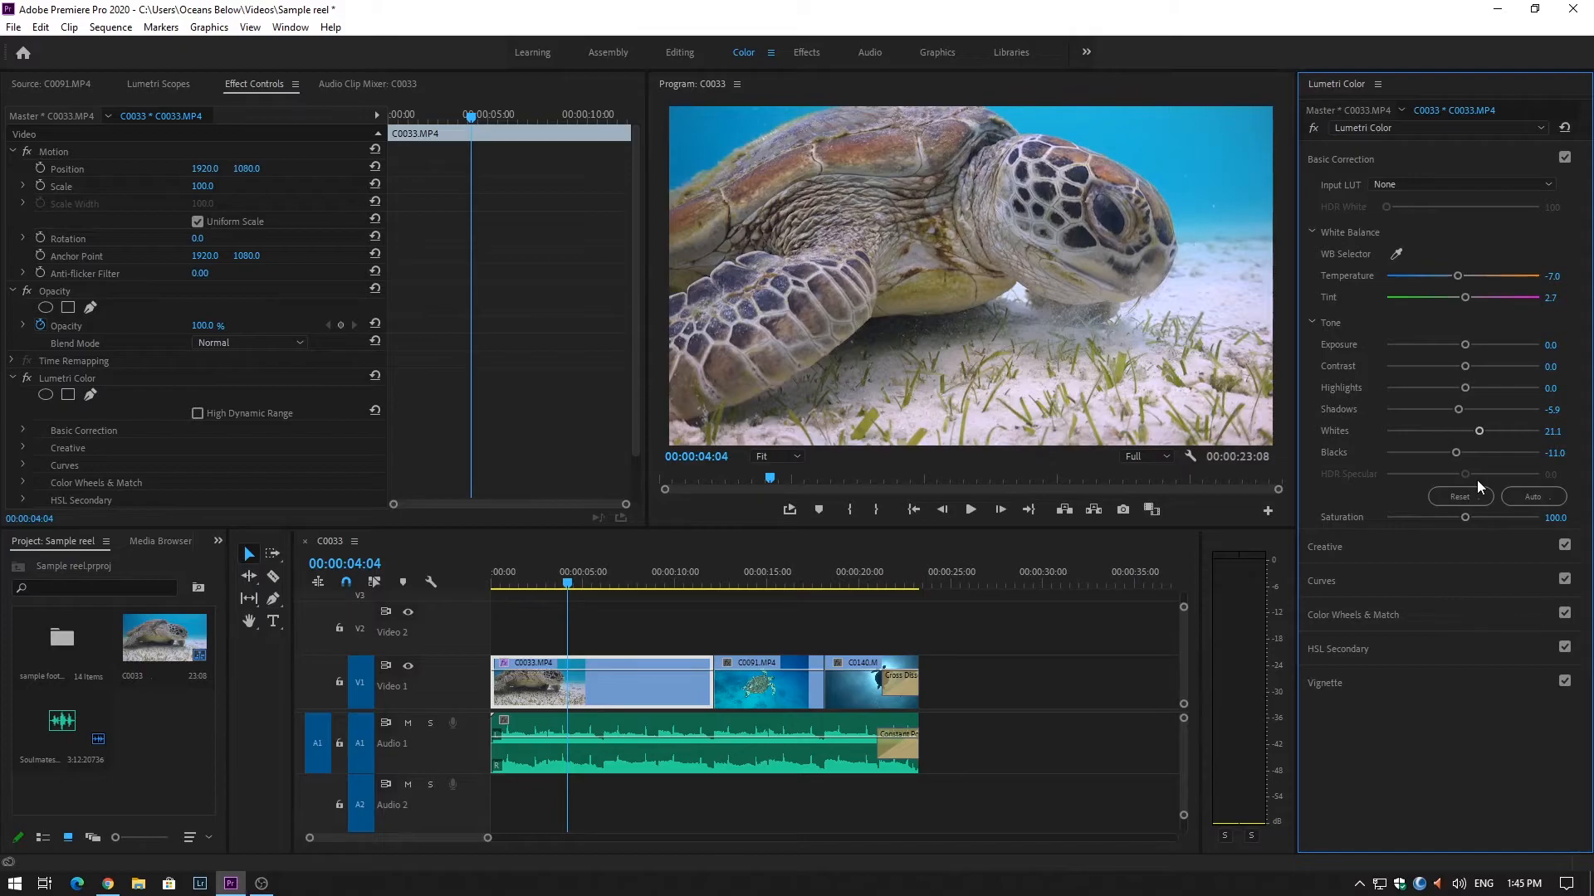
Color-correct C0091.MP4 at 00:00:14:19 with Tint 61.1, Temperature 50.3 and automatic tone, lowering Blacks to about -29.7
click(764, 575)
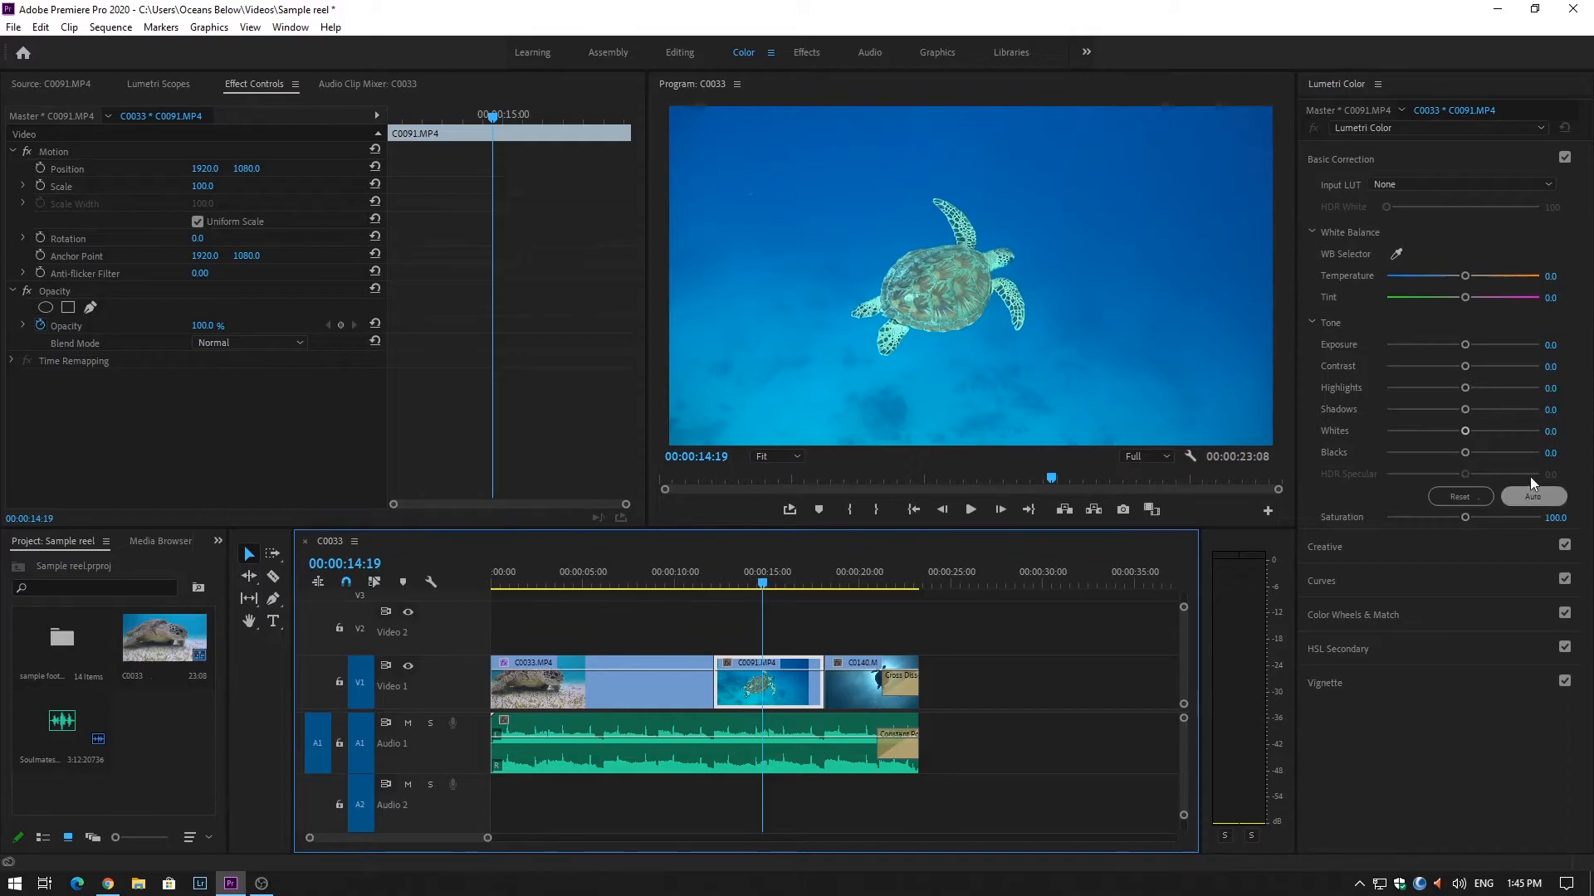
drag(1466, 298, 1507, 297)
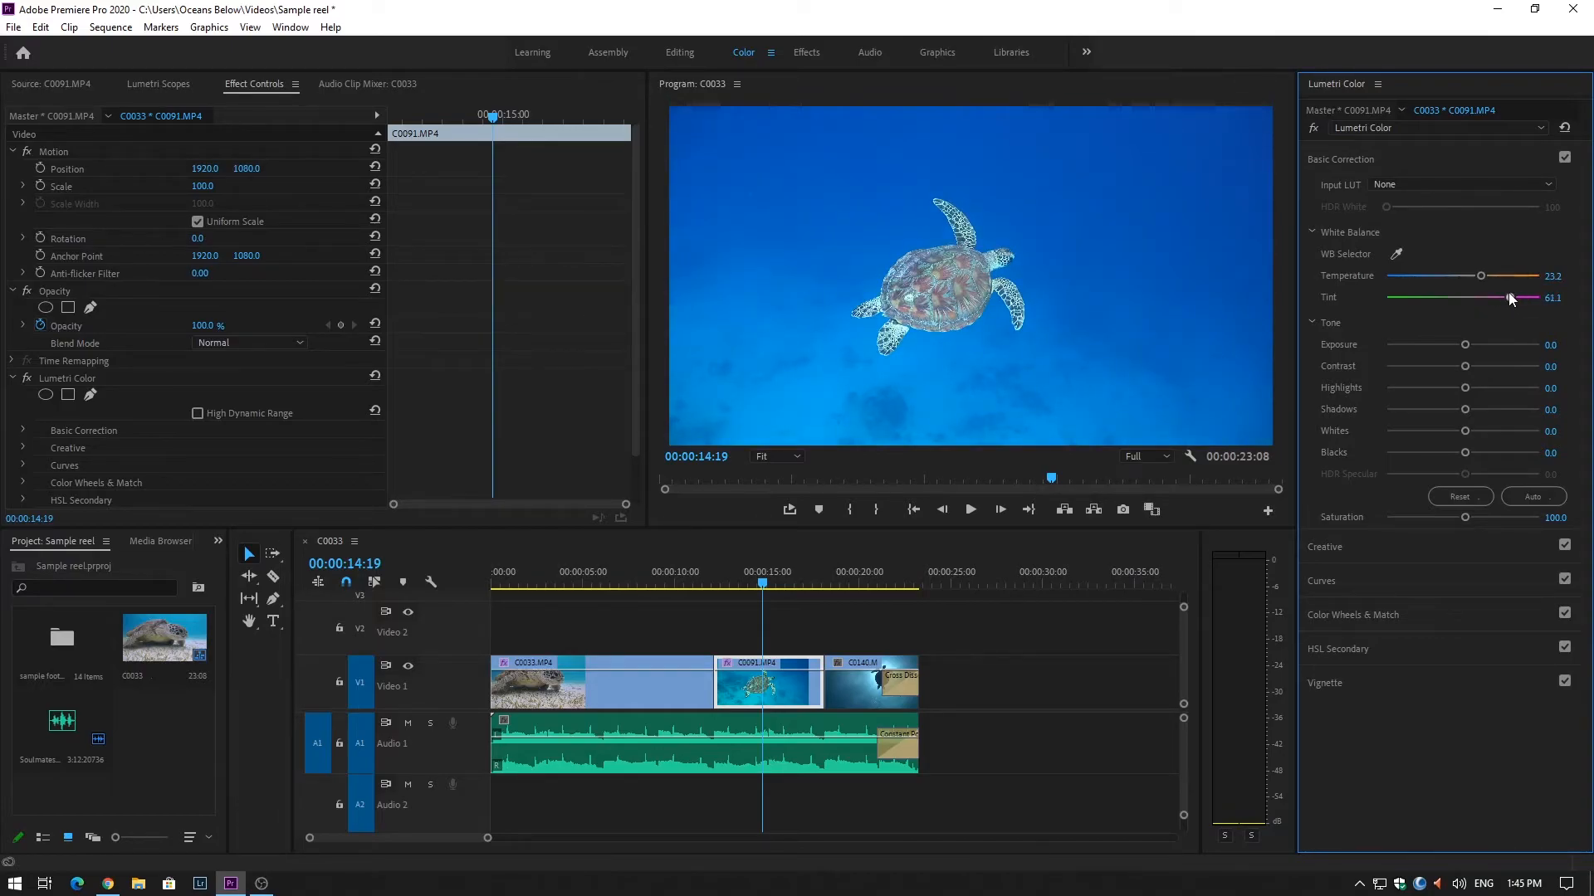
mouse_move(1481, 276)
mouse_down()
mouse_move(1519, 274)
mouse_move(1500, 273)
mouse_up()
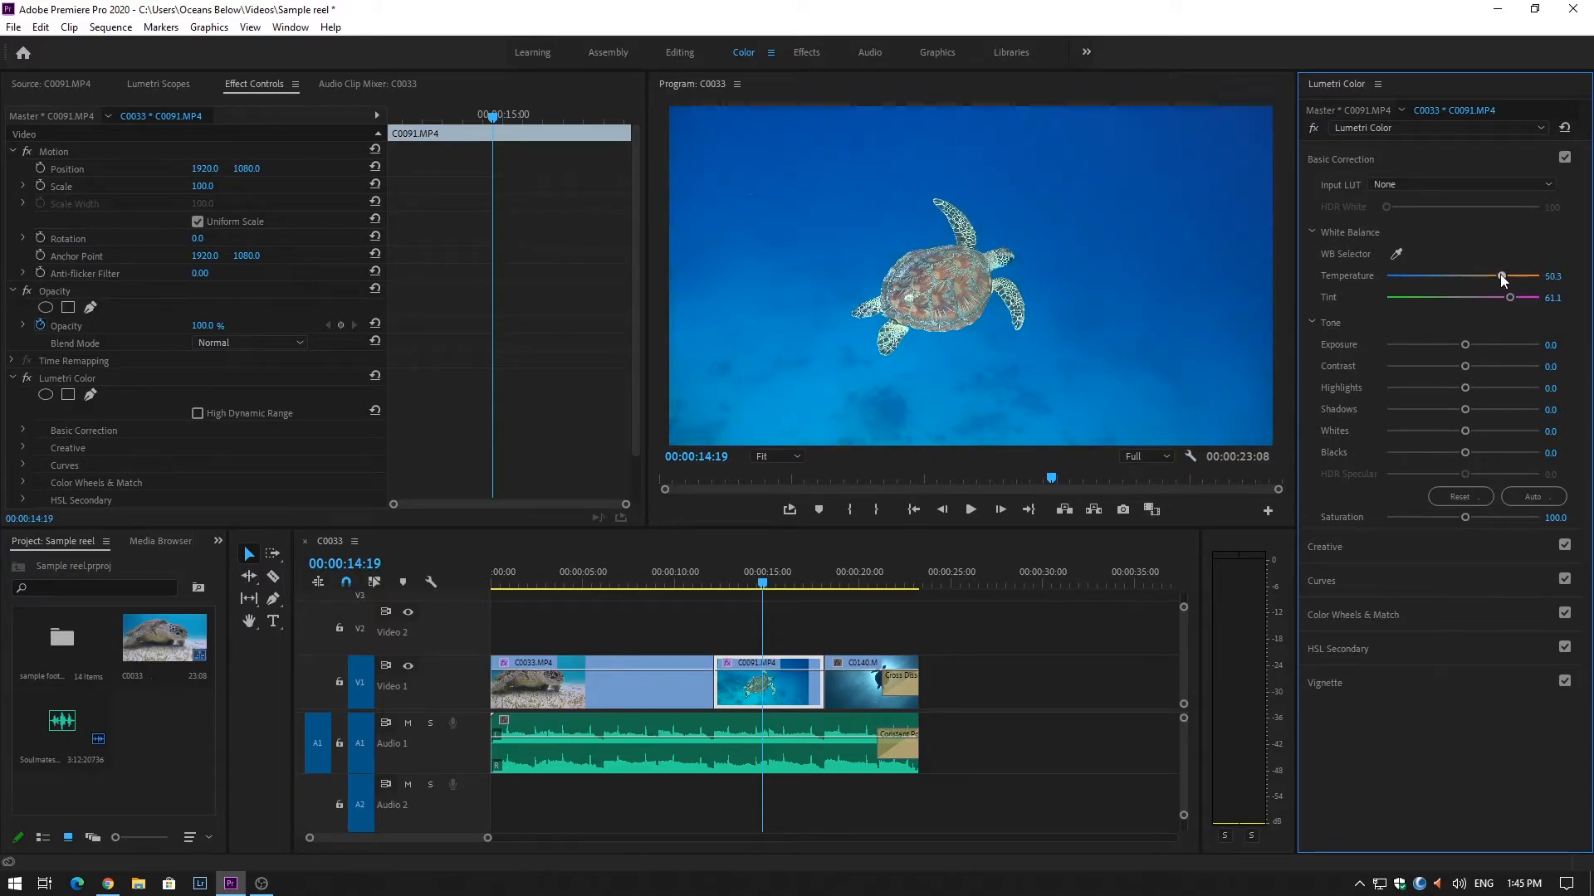
click(1536, 496)
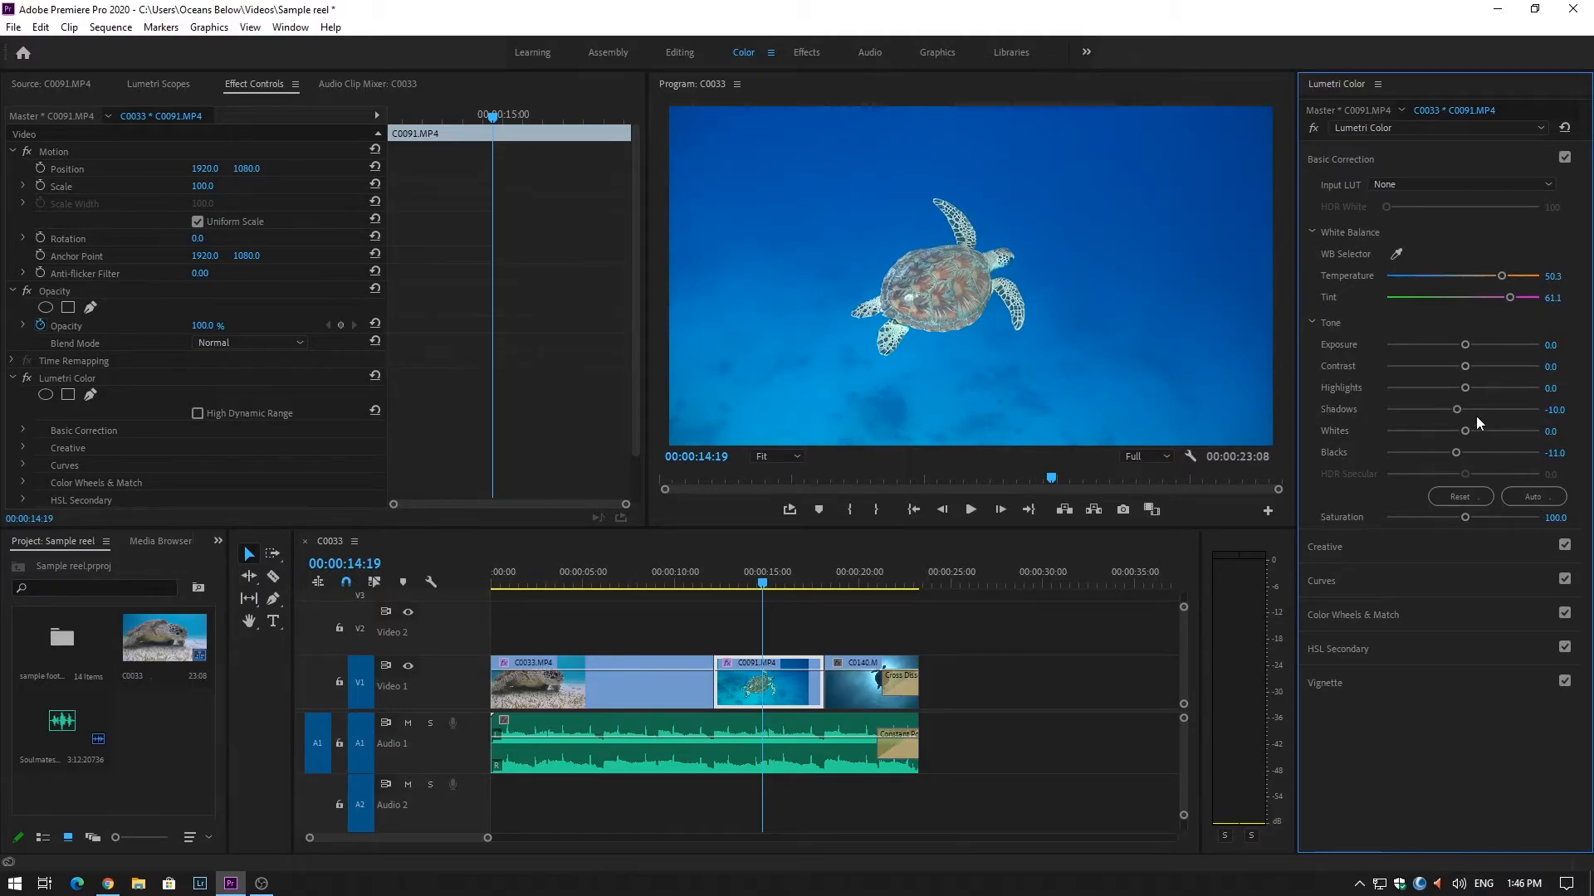
mouse_move(1455, 455)
mouse_down()
mouse_move(1428, 451)
mouse_move(1522, 455)
mouse_move(1429, 460)
mouse_up()
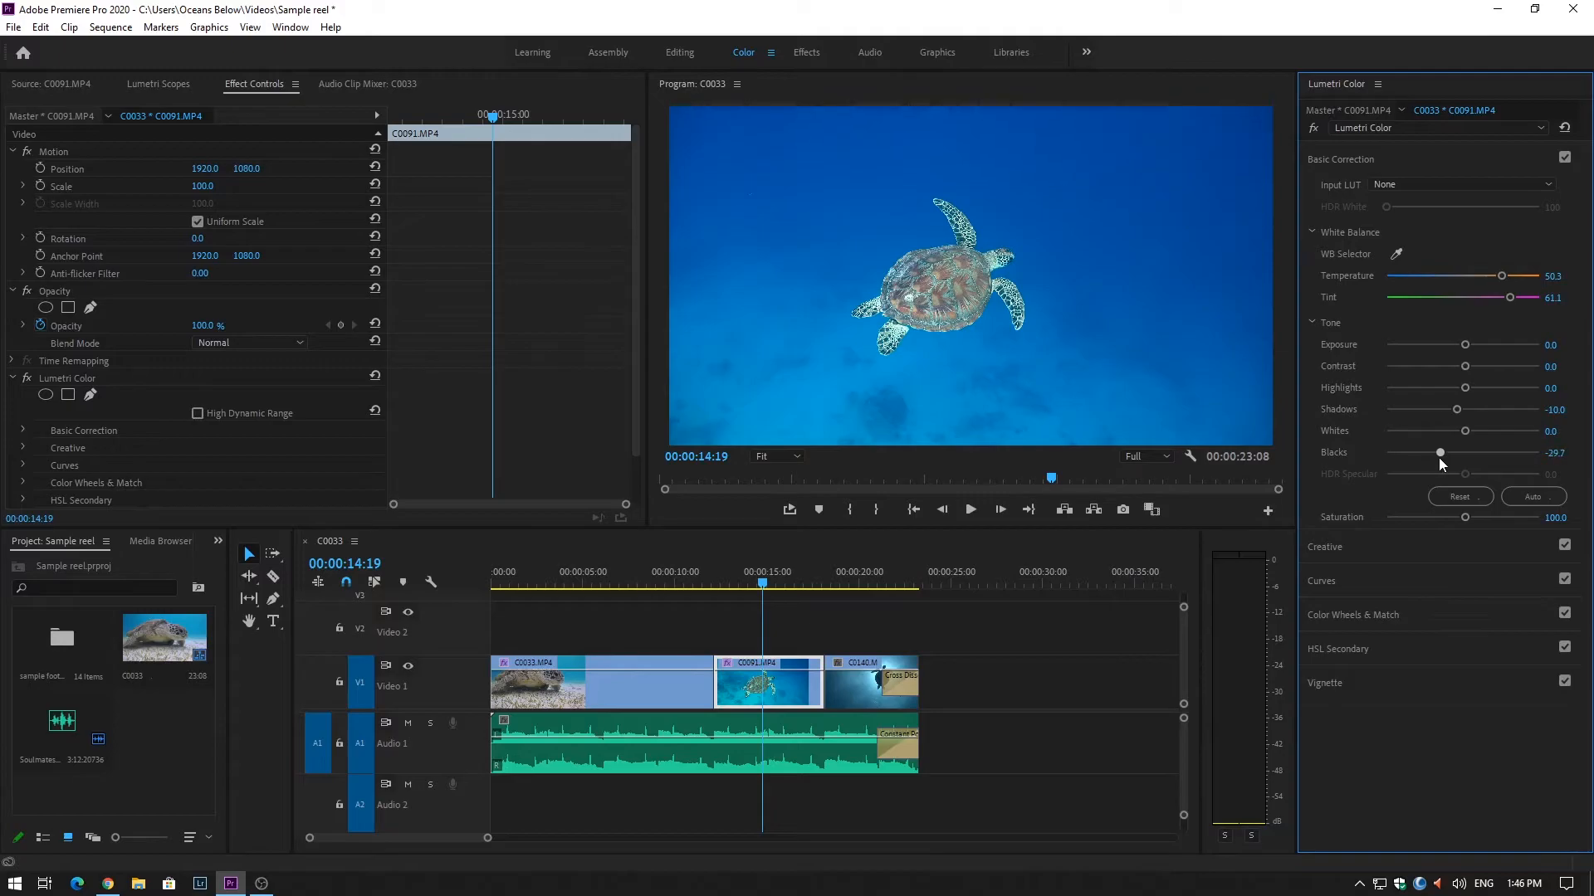
Refine the tone of C0091.MP4 with Contrast 27.6, Highlights -16.8, Whites 11.4 and Blacks -28.6
click(1466, 366)
drag(1483, 366, 1447, 403)
drag(1466, 431, 1467, 432)
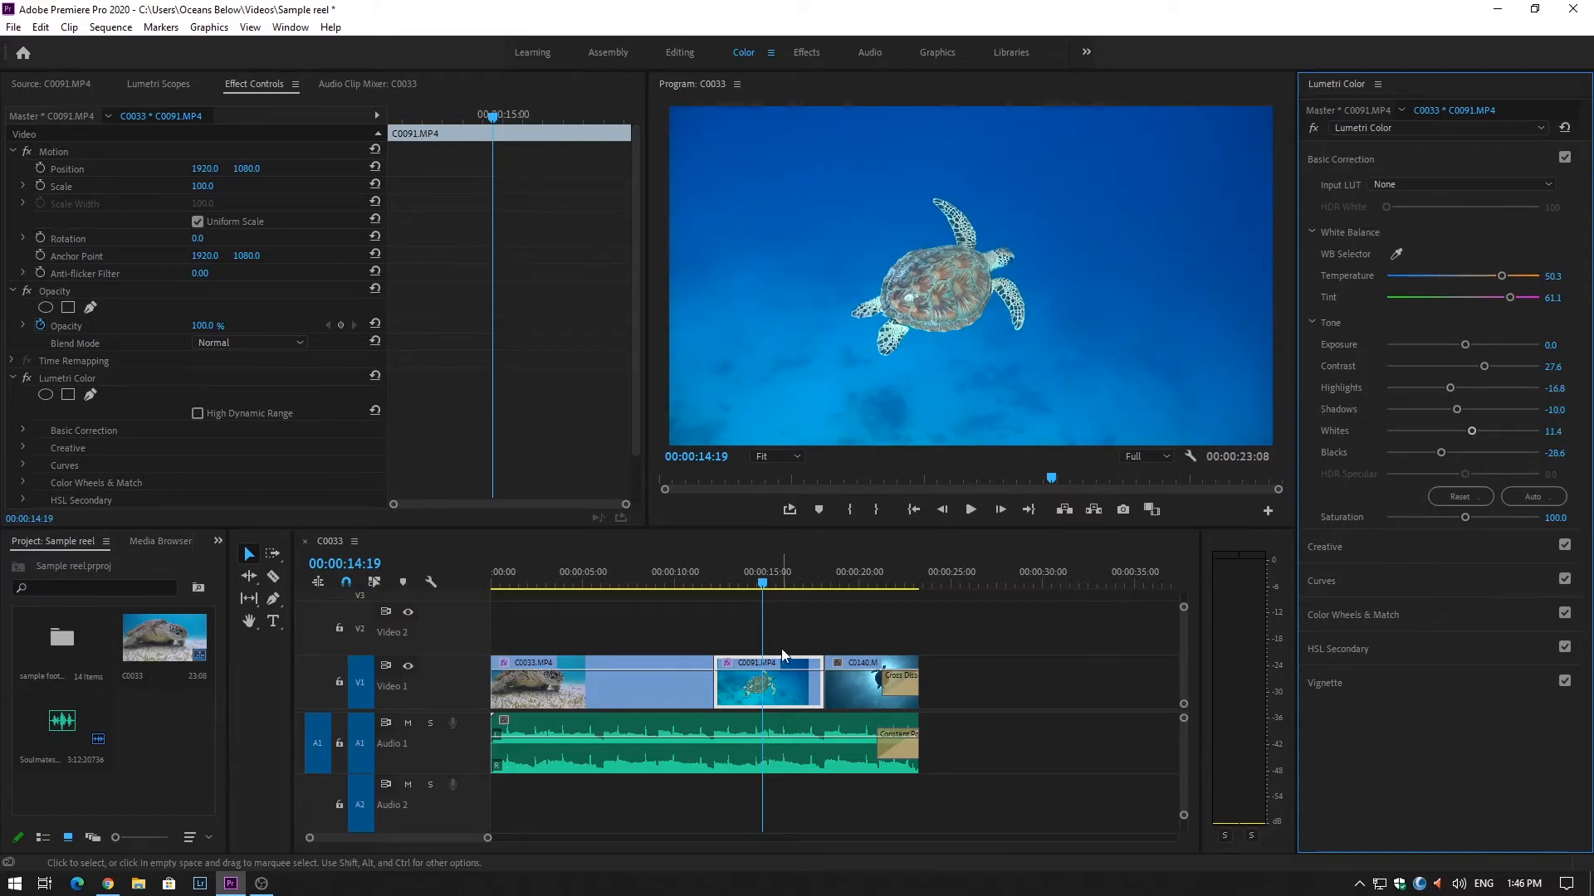
Color-correct C0140.MP4 at 00:00:18:20 with automatic tone, adjusting Highlights to -10.3 and Contrast to 12.4
click(767, 588)
drag(785, 588, 839, 589)
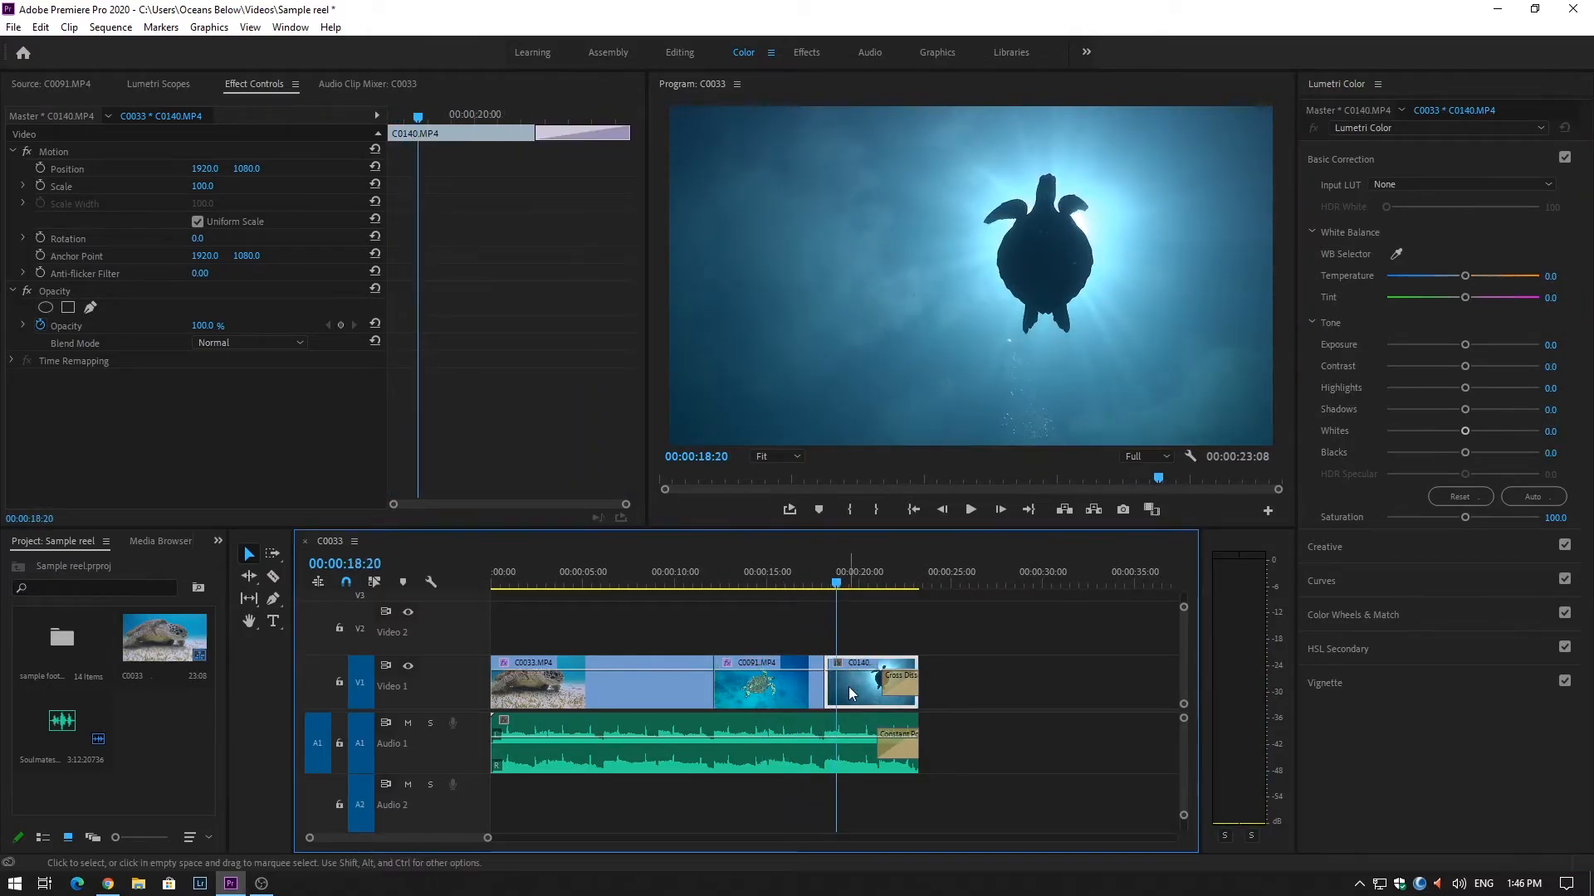
click(1527, 496)
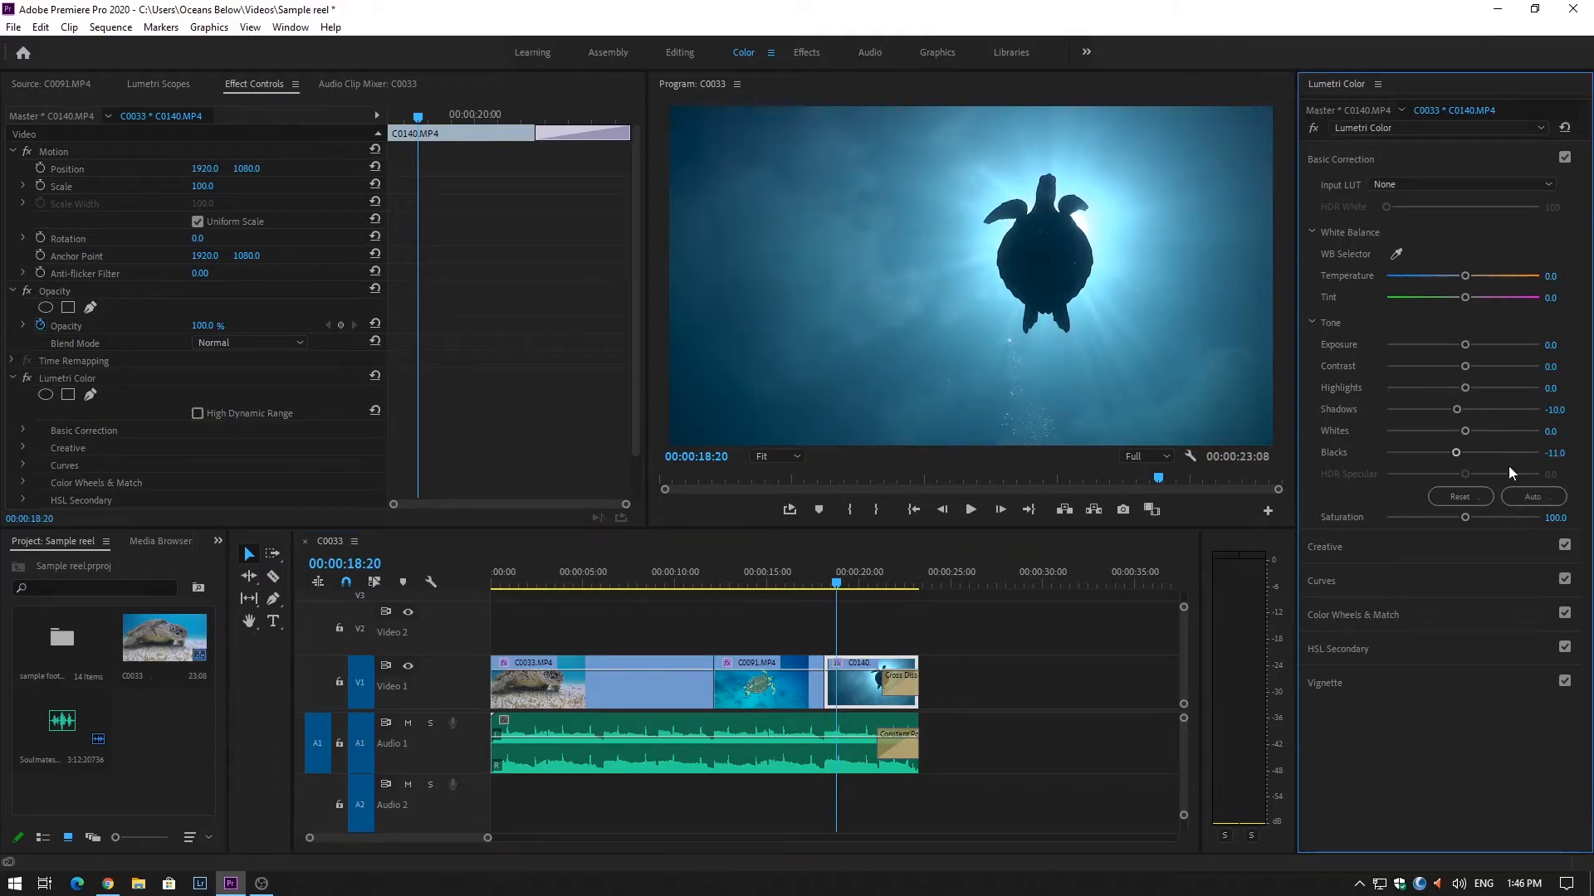
drag(1463, 391, 1454, 392)
drag(1466, 366, 1471, 366)
Scrub through the last two clips and play the reel from the start to check the color corrections
click(813, 581)
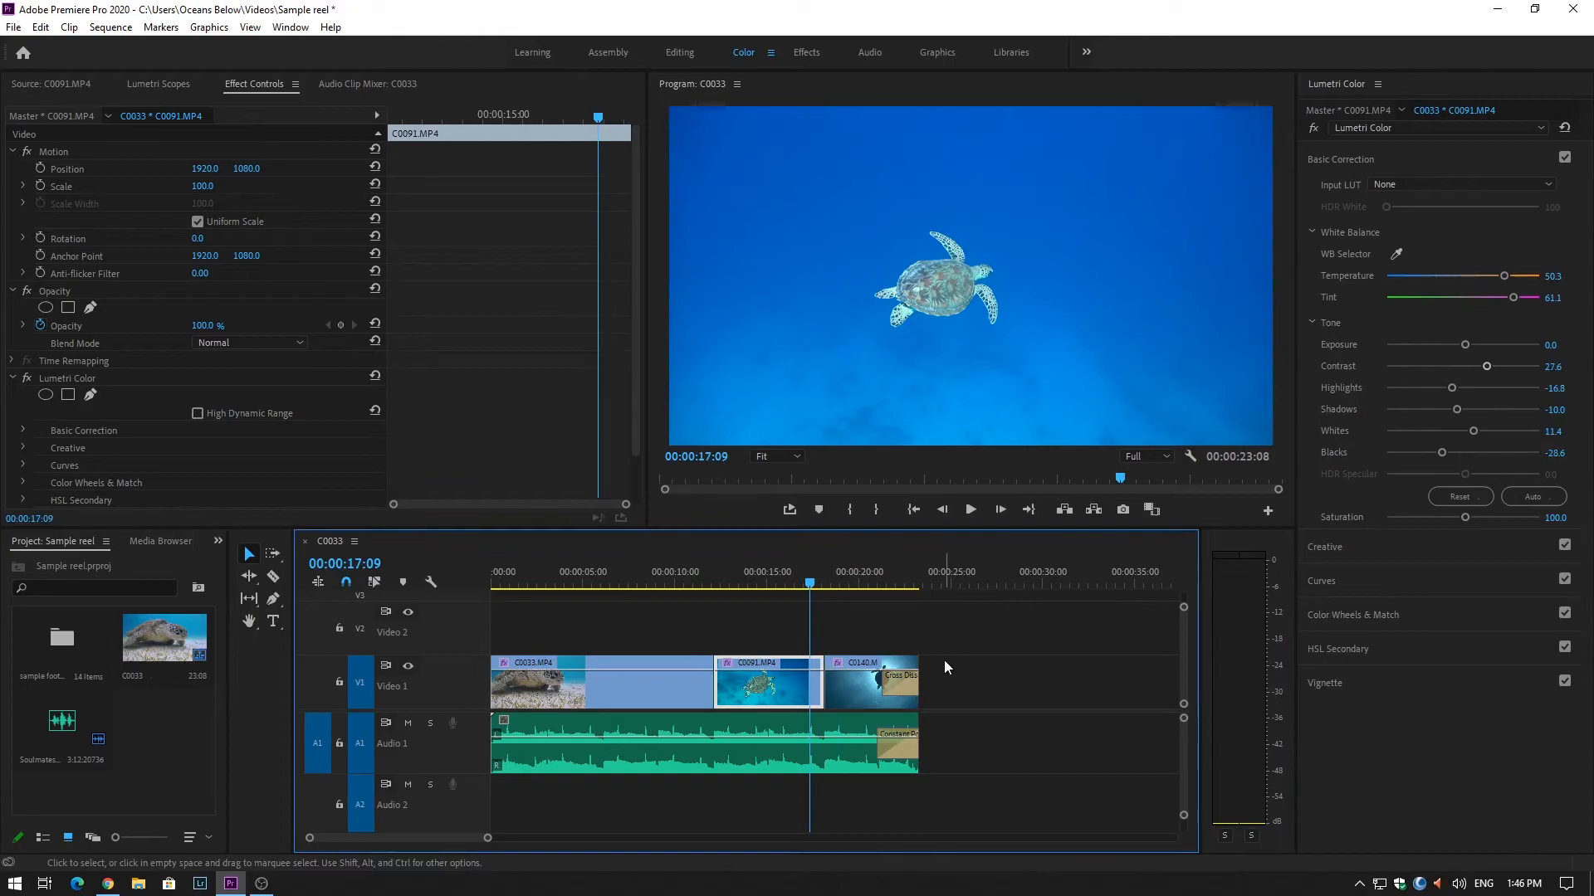
drag(825, 581, 880, 583)
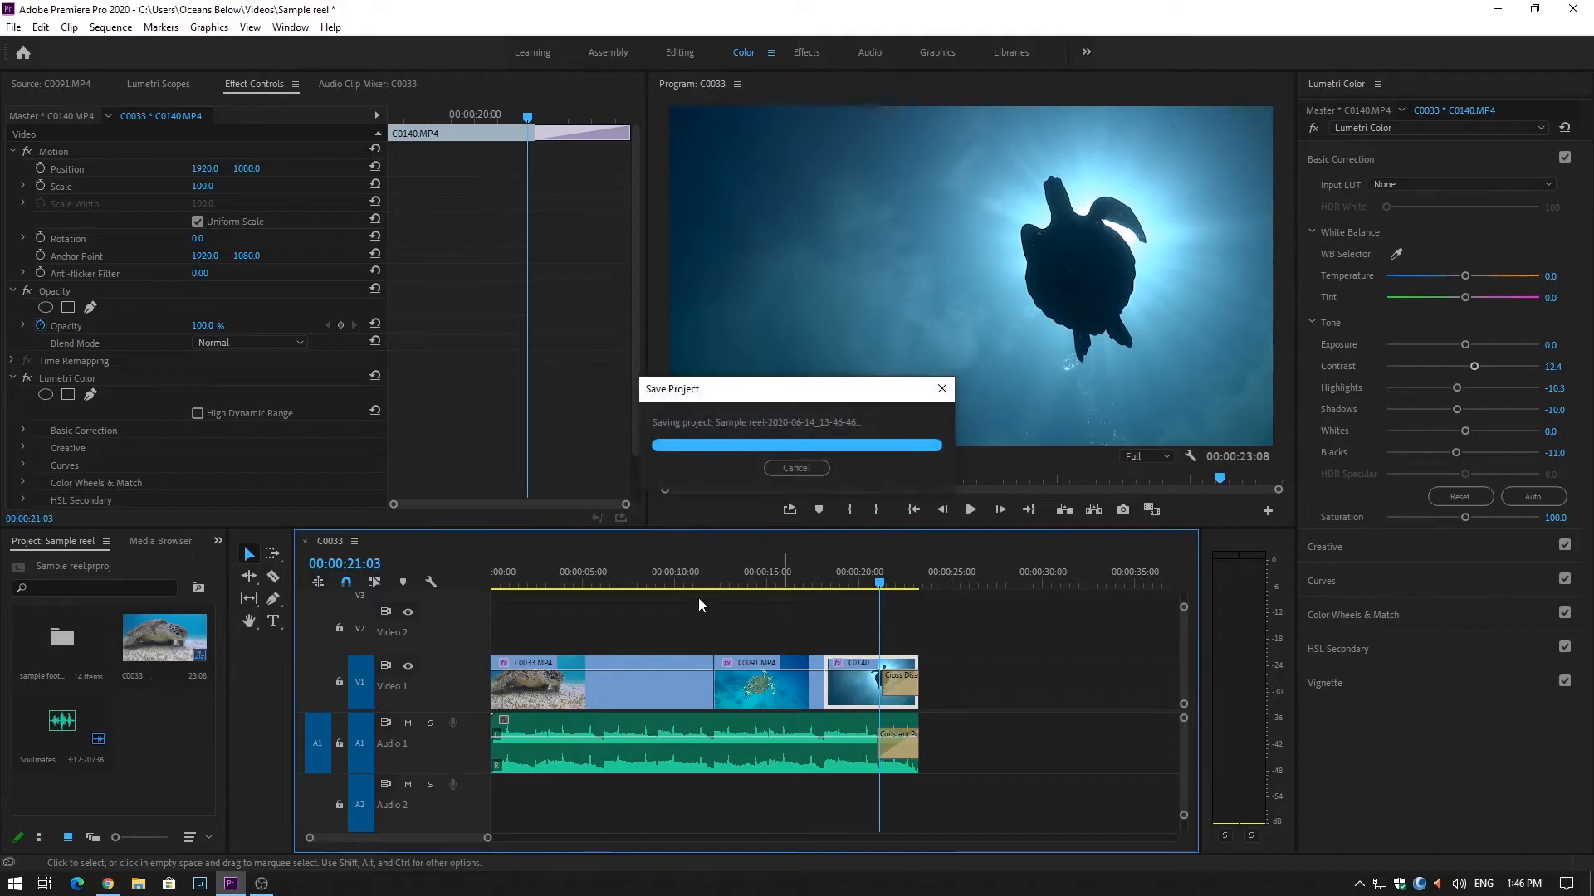
drag(560, 575, 476, 576)
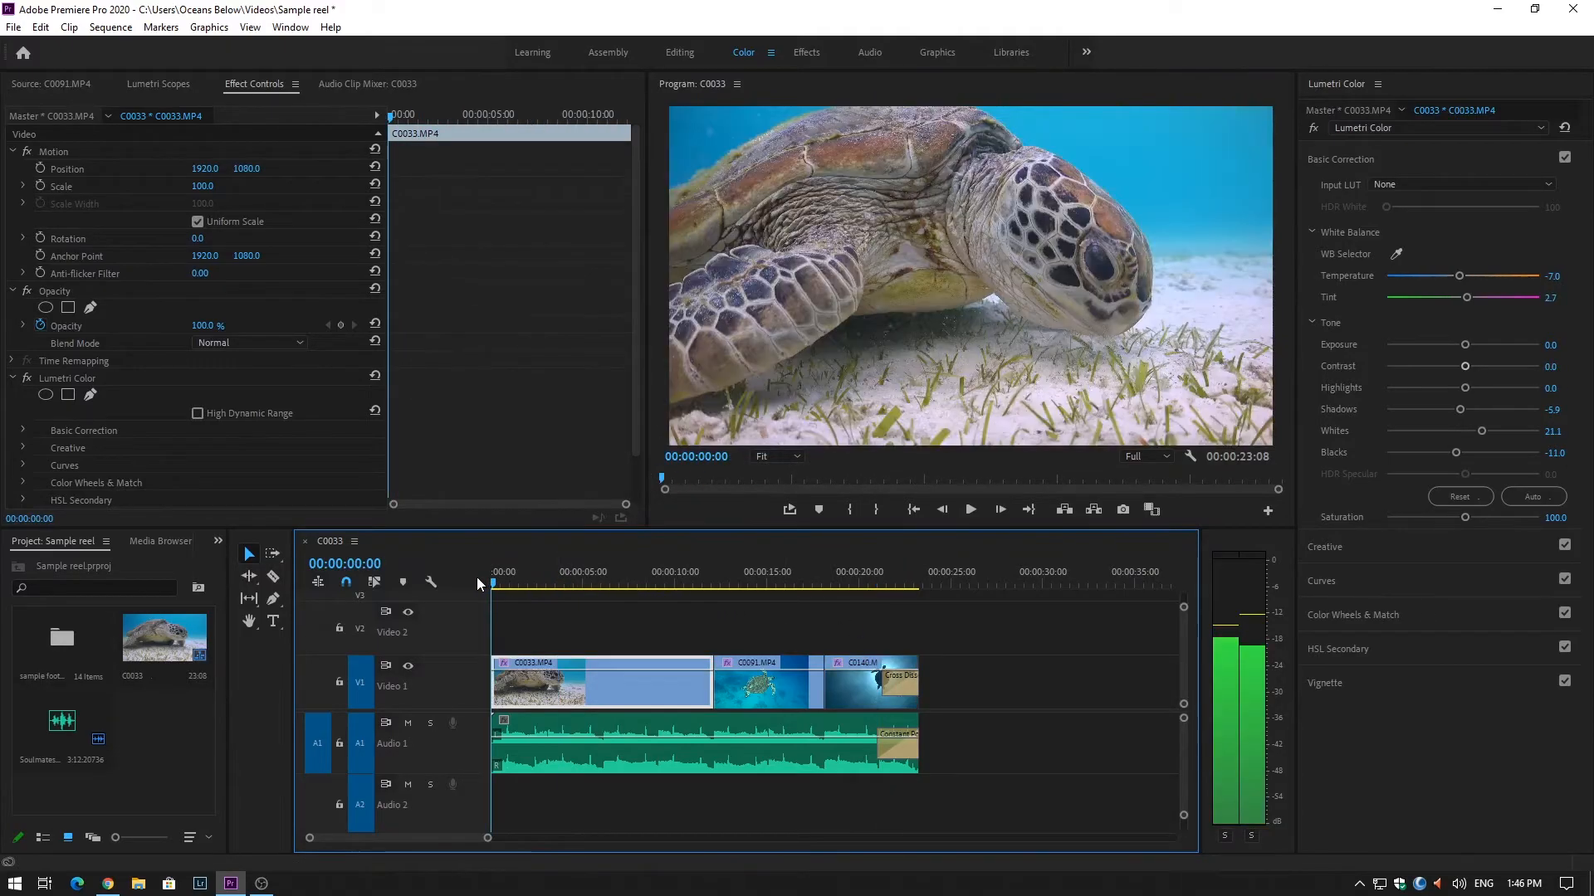
key(space)
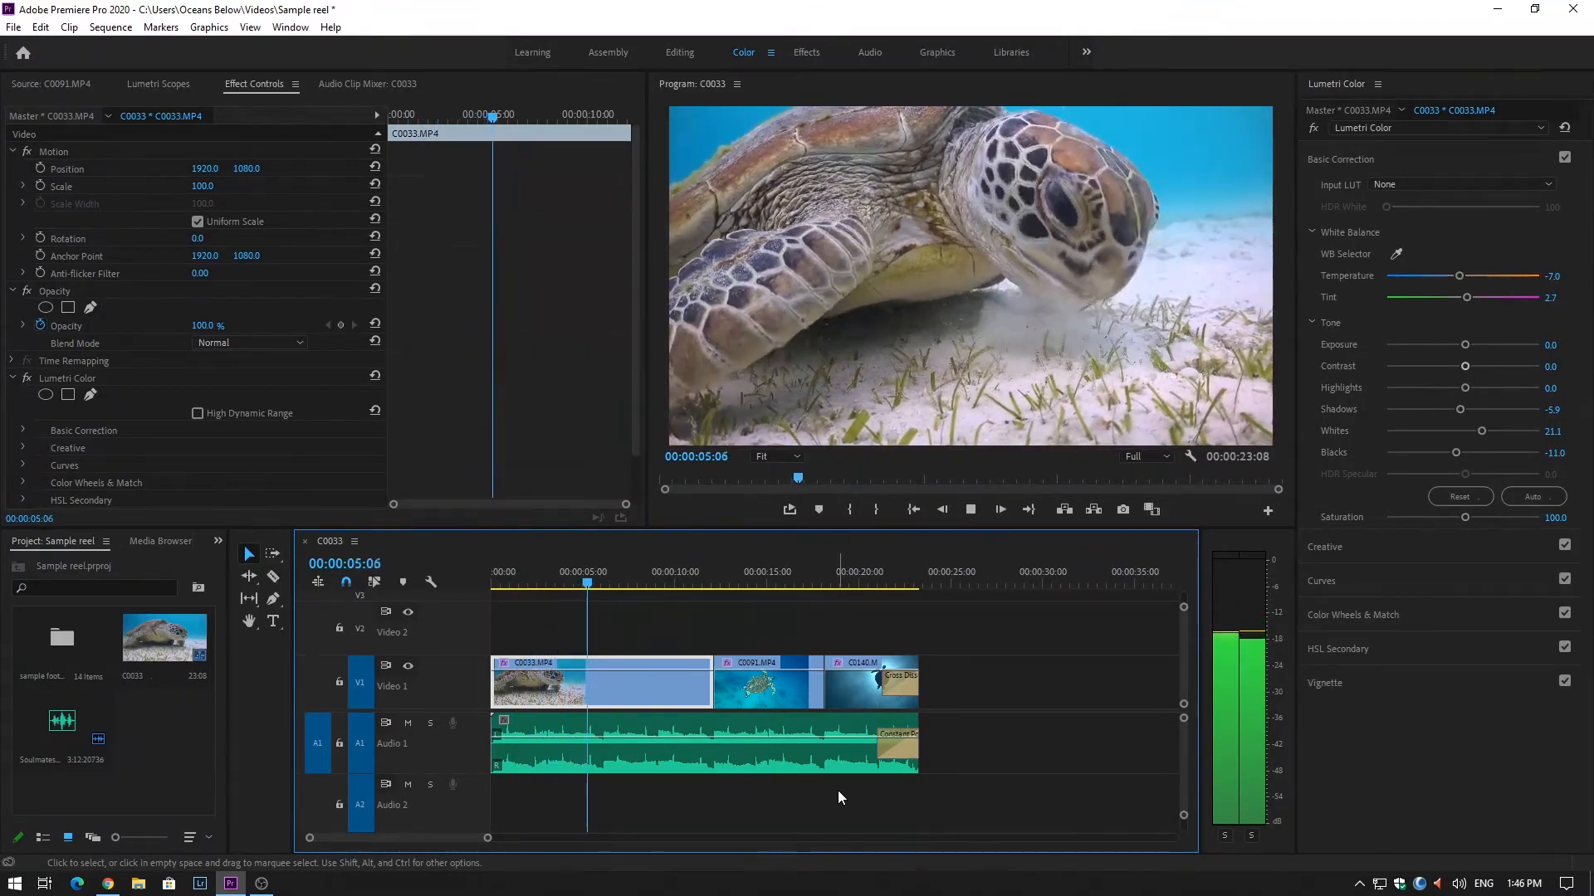
key(space)
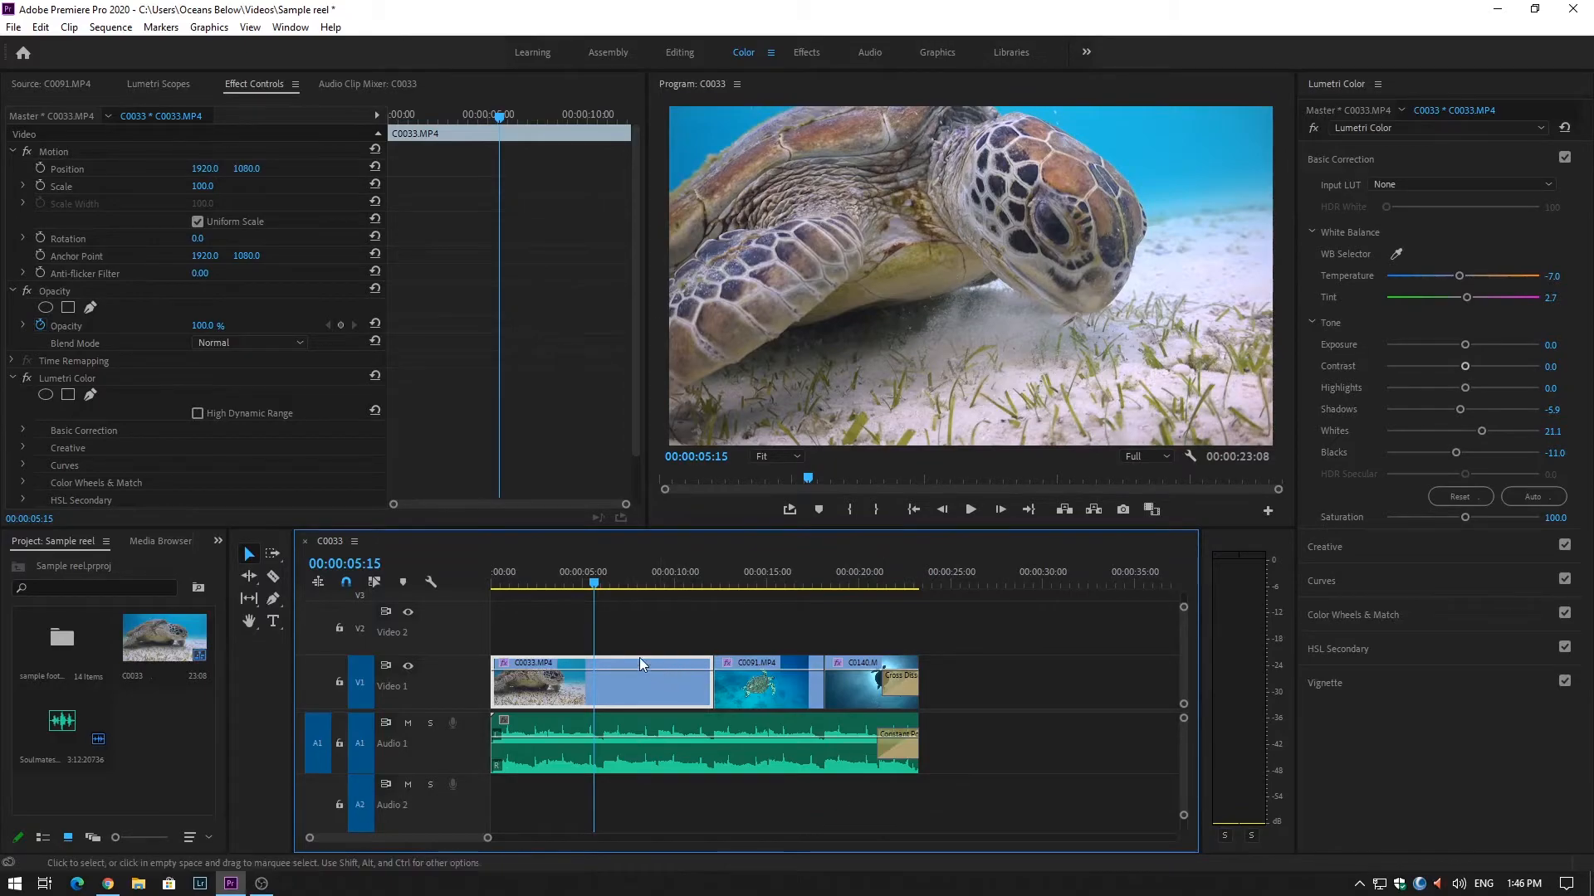
click(589, 584)
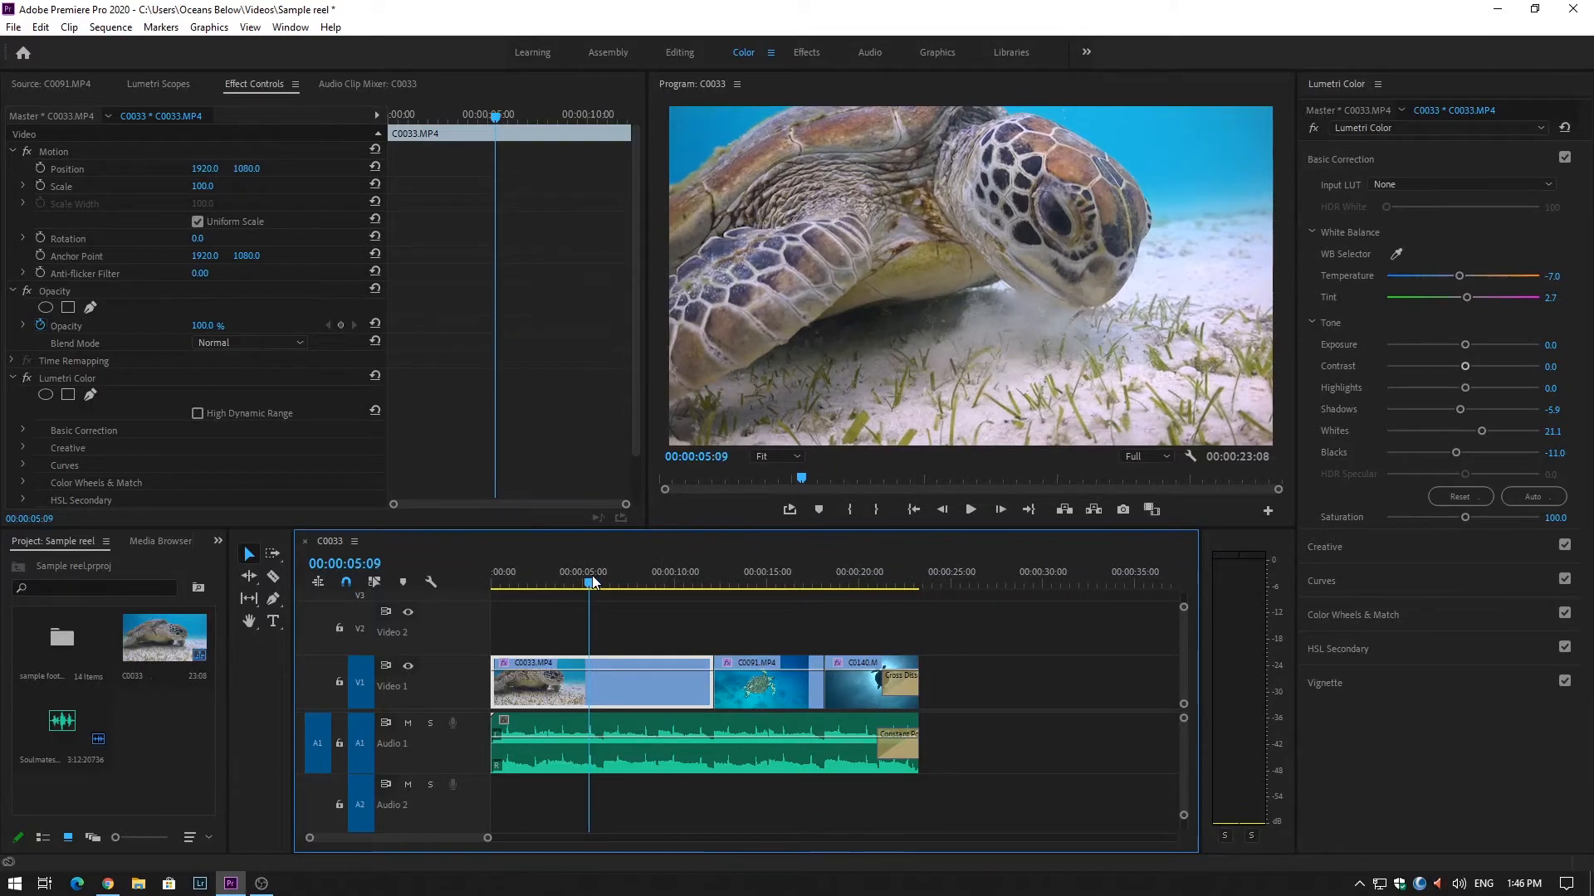
Render the sequence from In to Out, play it back and save the project
click(109, 27)
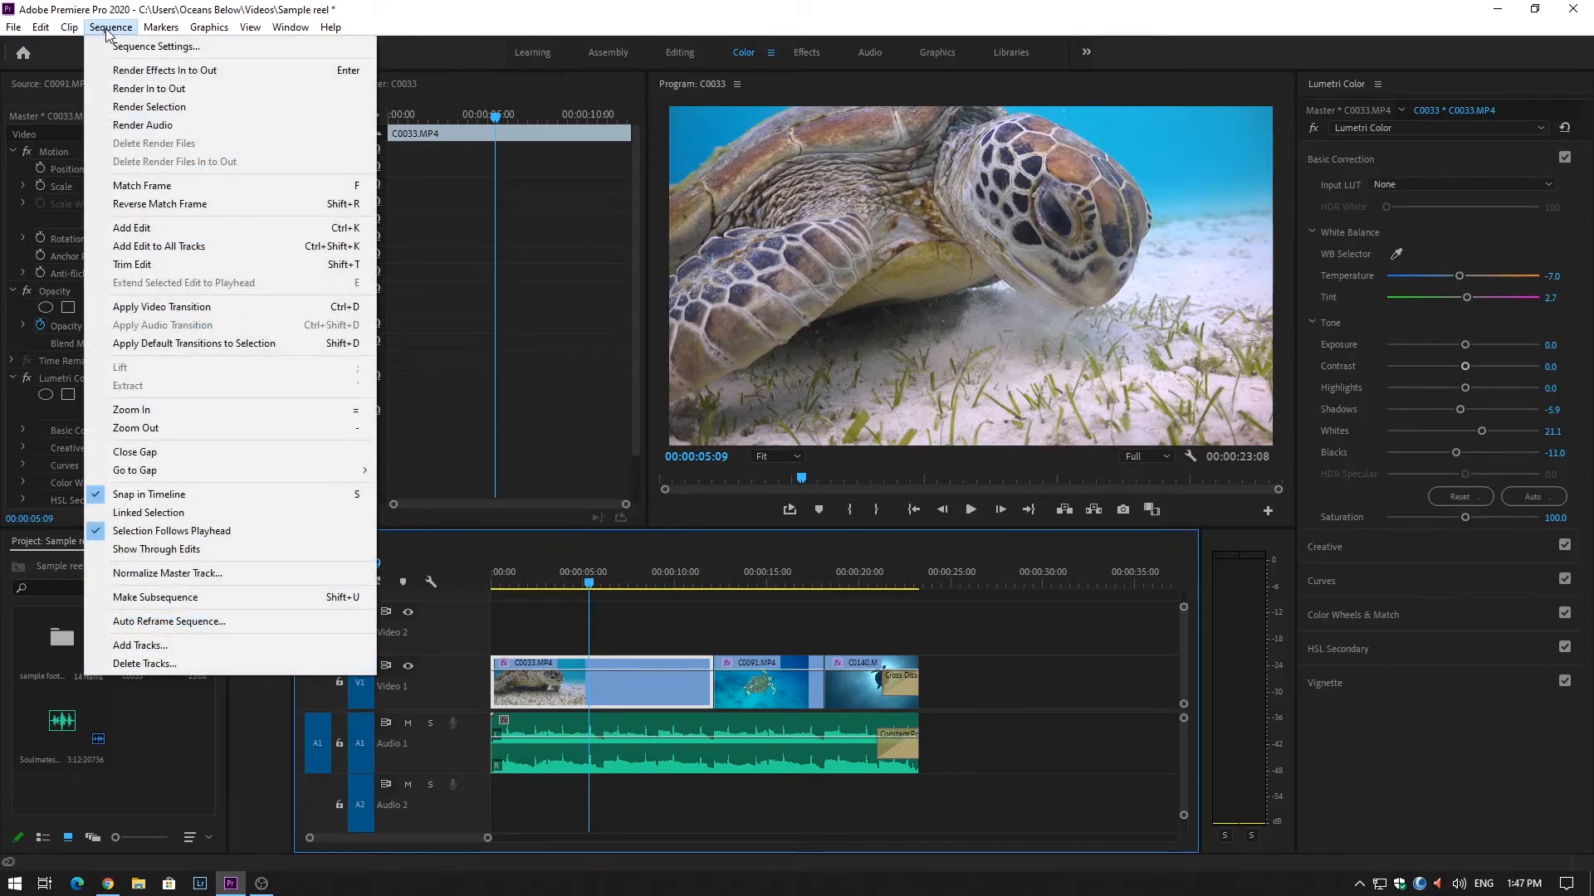
click(133, 90)
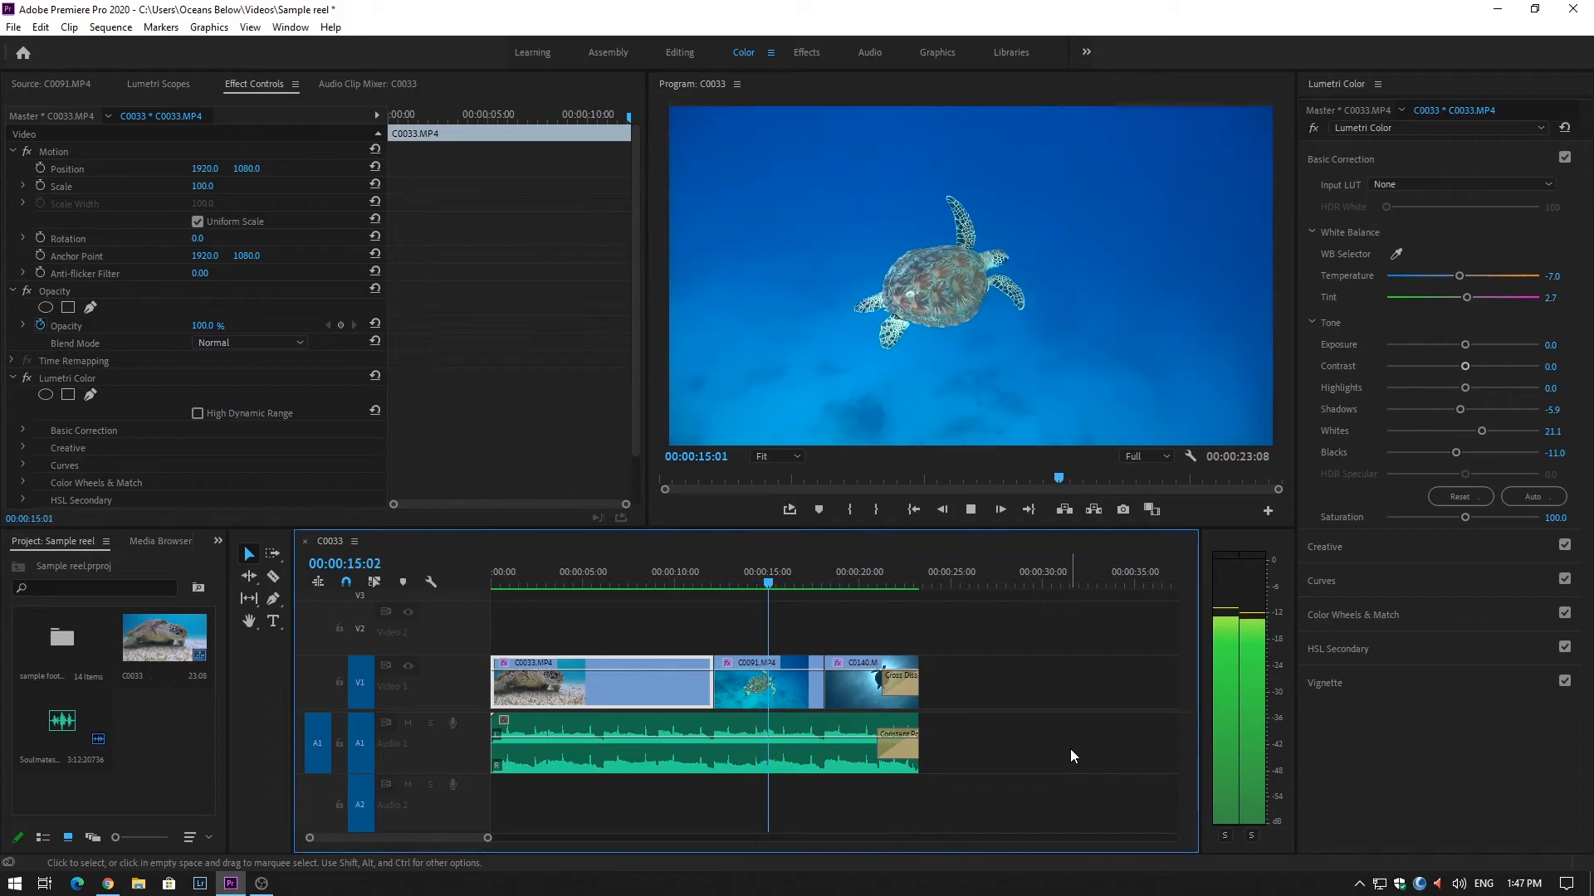
key(space)
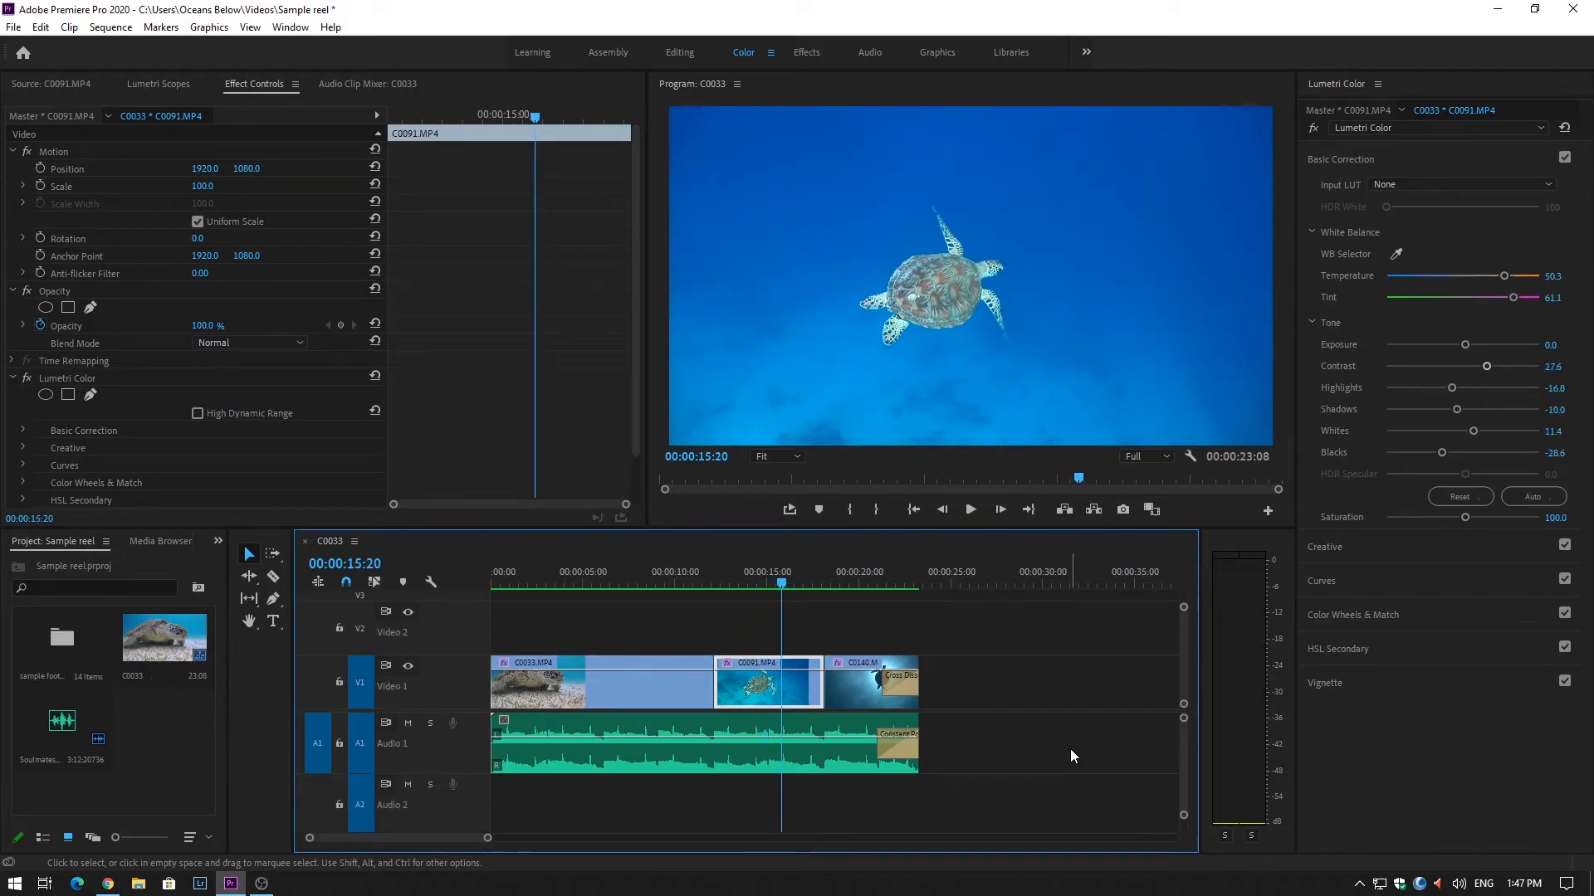
key(ctrl+s)
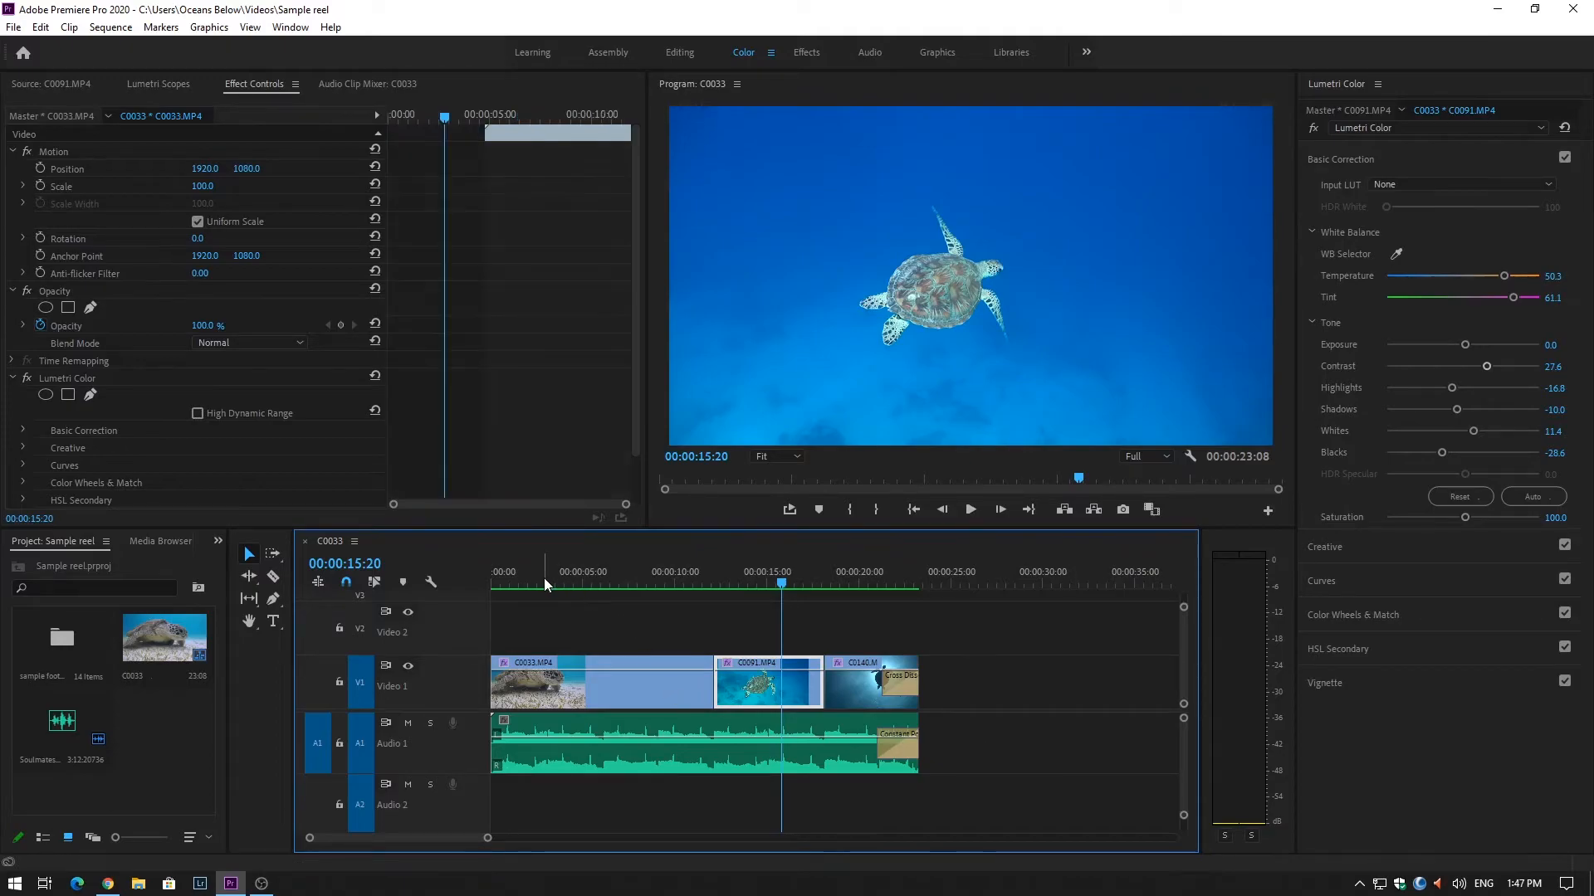
Create a new legacy title with the playhead at the sequence start, and widen its properties and canvas areas
drag(544, 578, 481, 581)
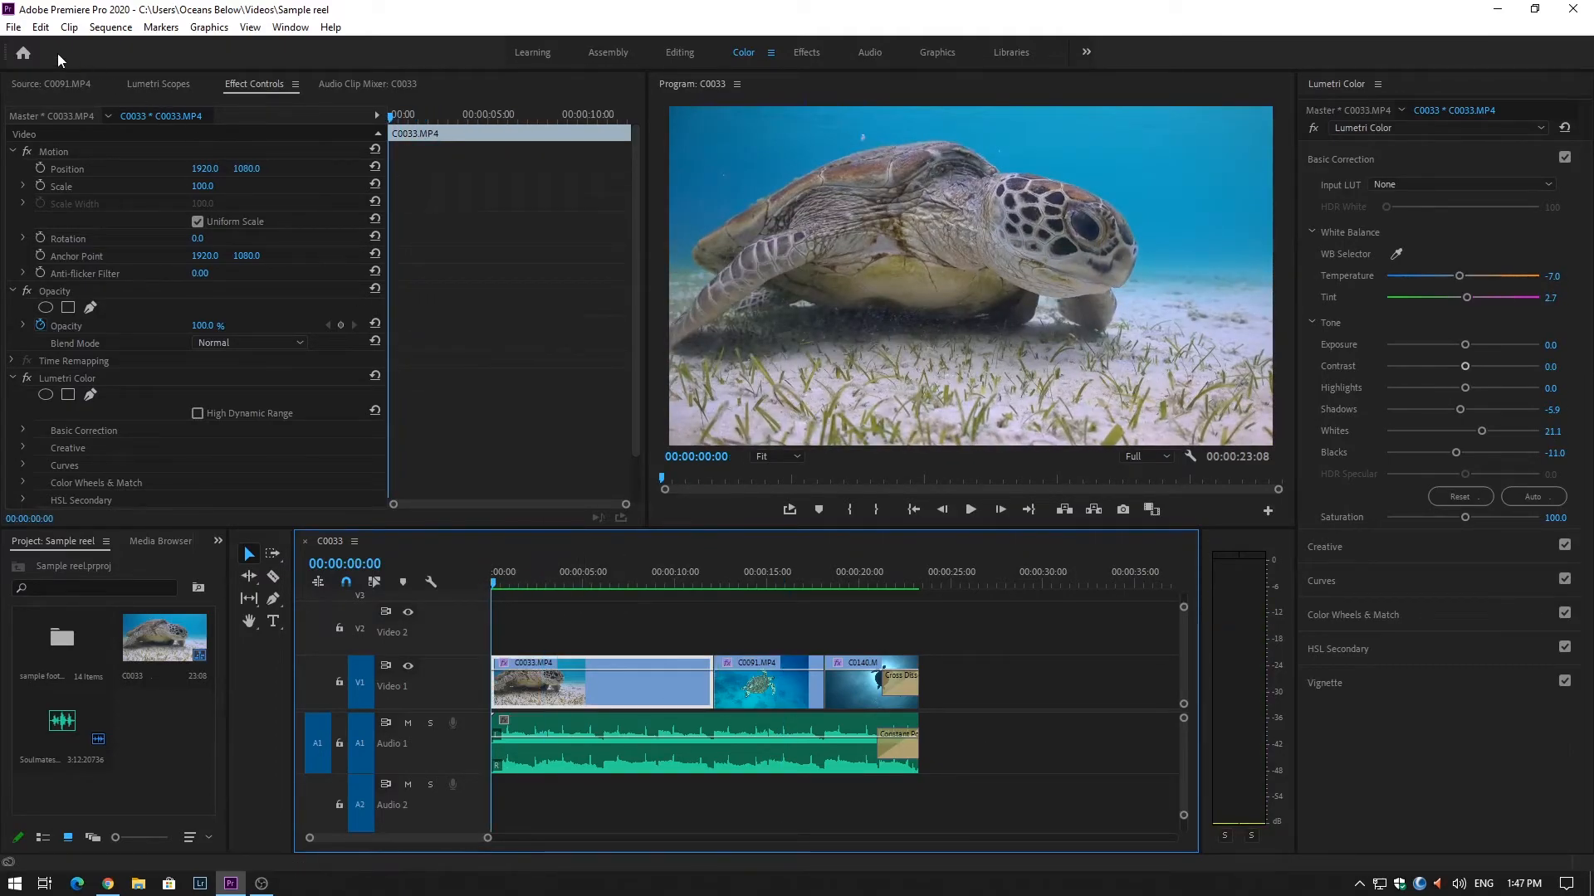
click(14, 26)
mouse_move(18, 49)
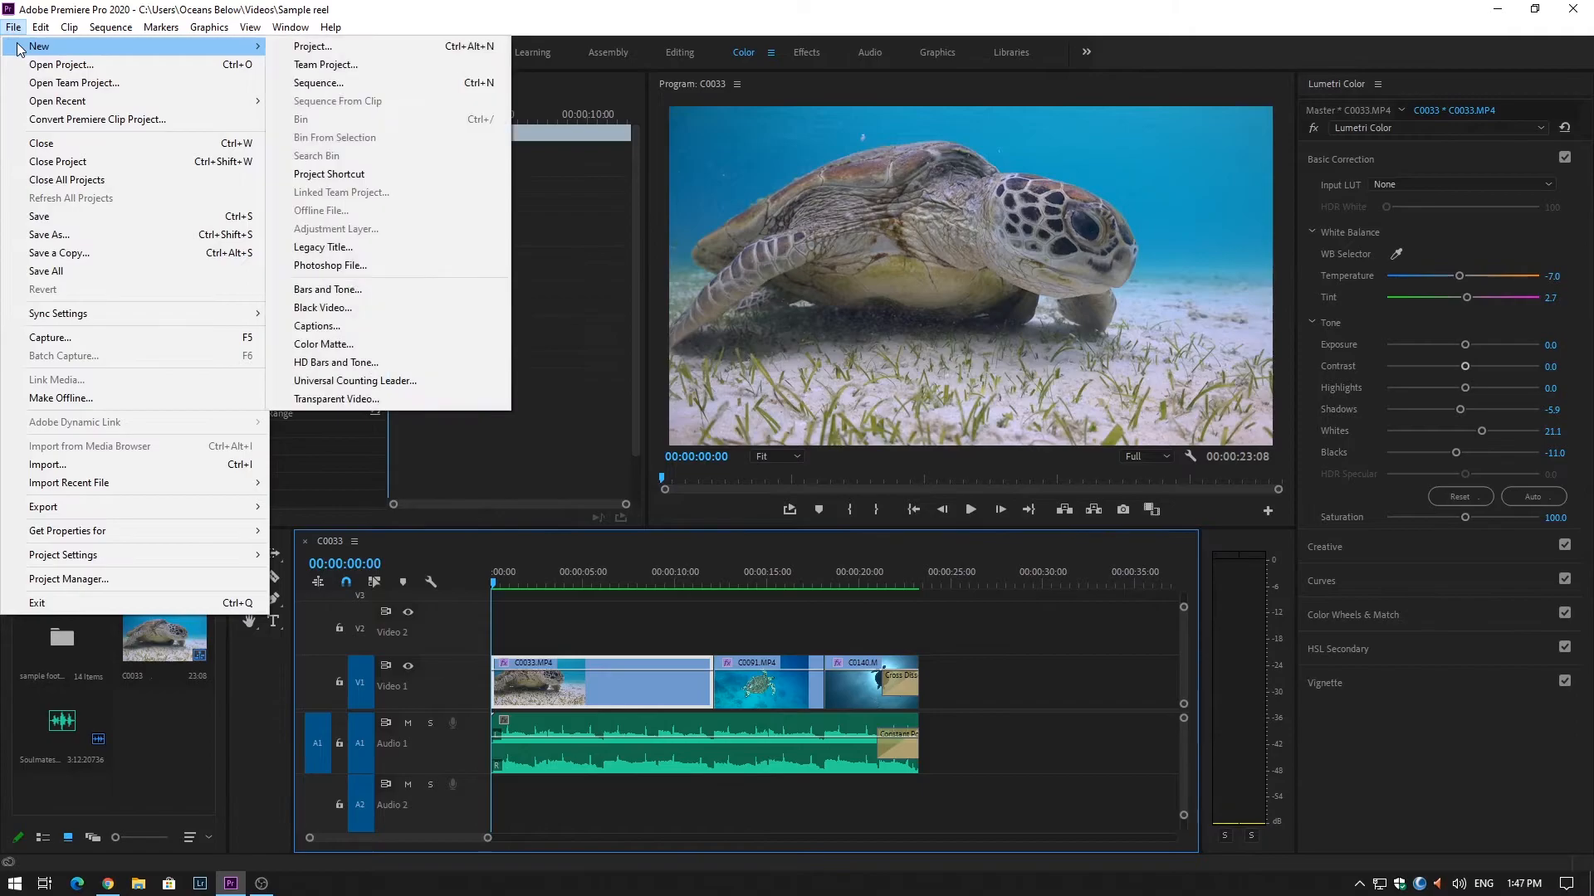
click(354, 247)
click(811, 518)
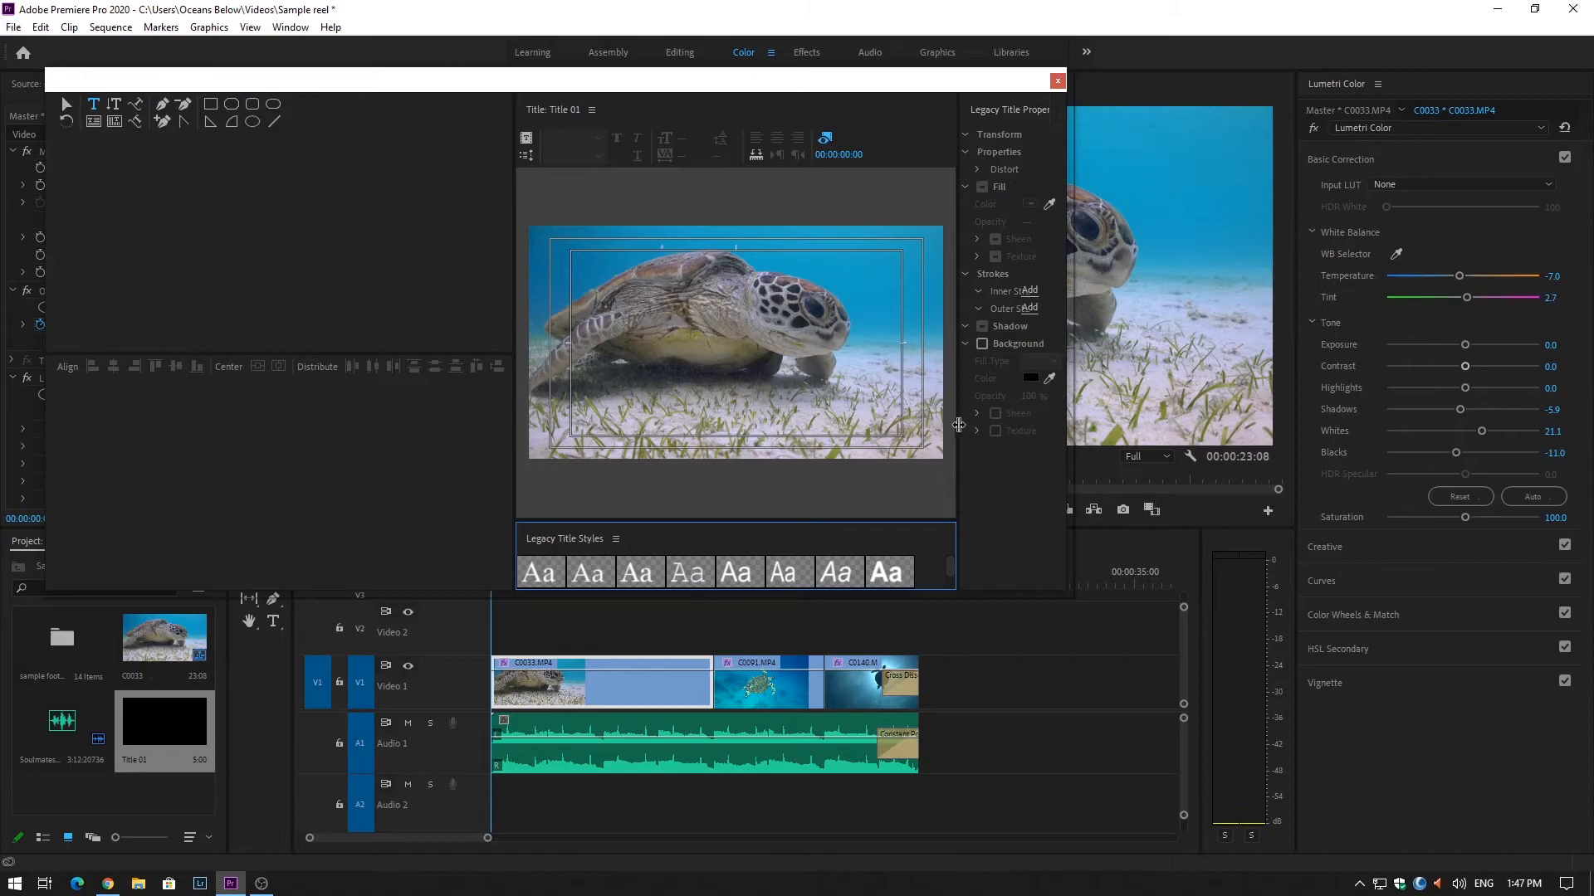
drag(957, 425, 886, 433)
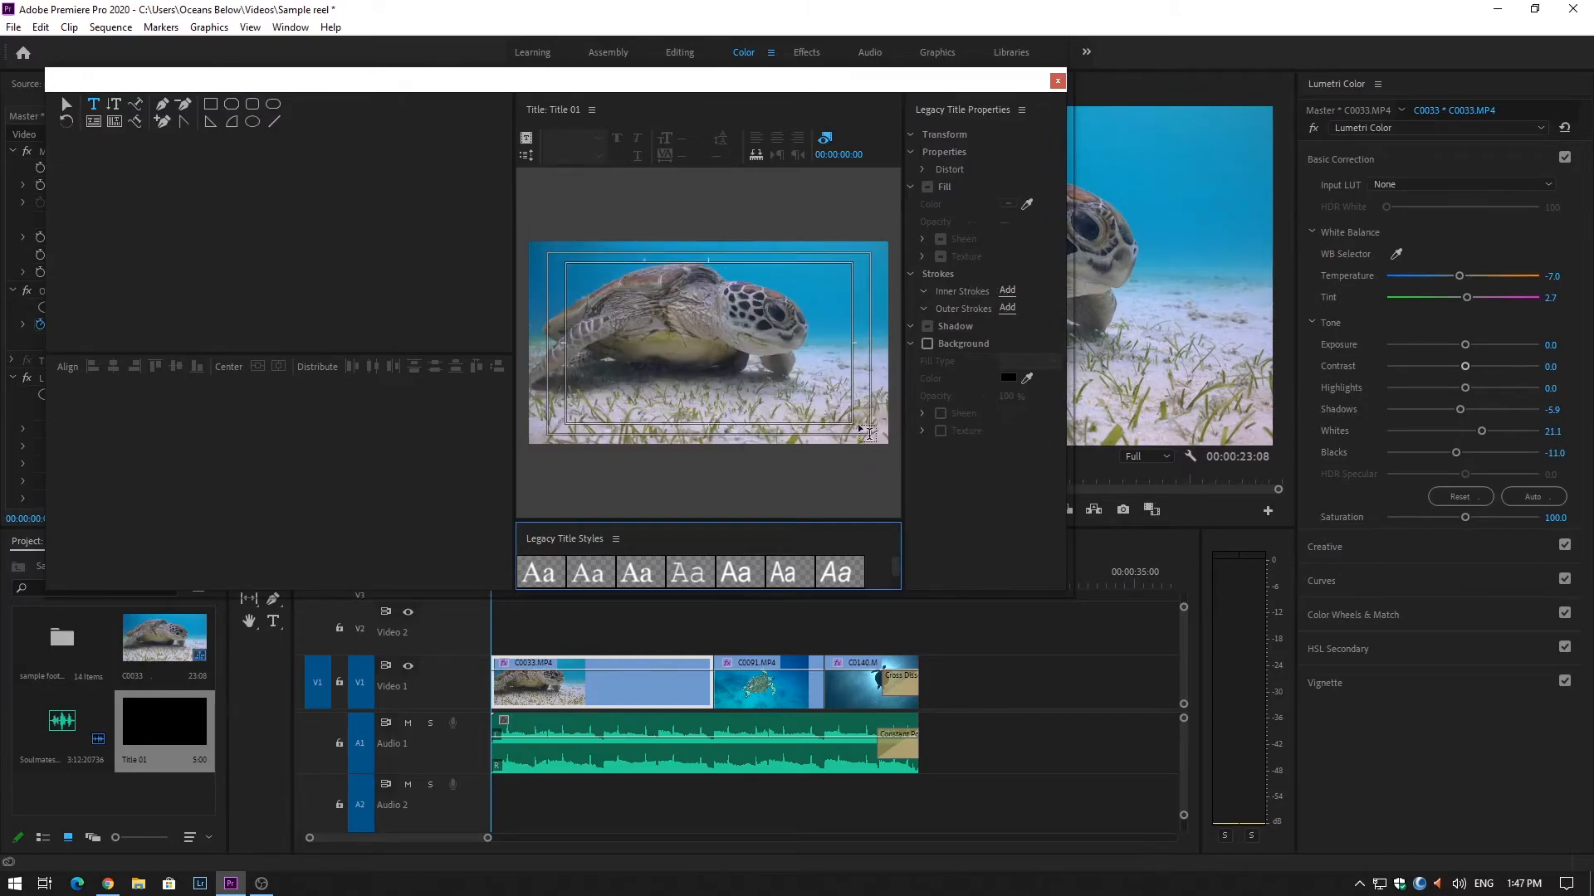
drag(516, 459, 374, 459)
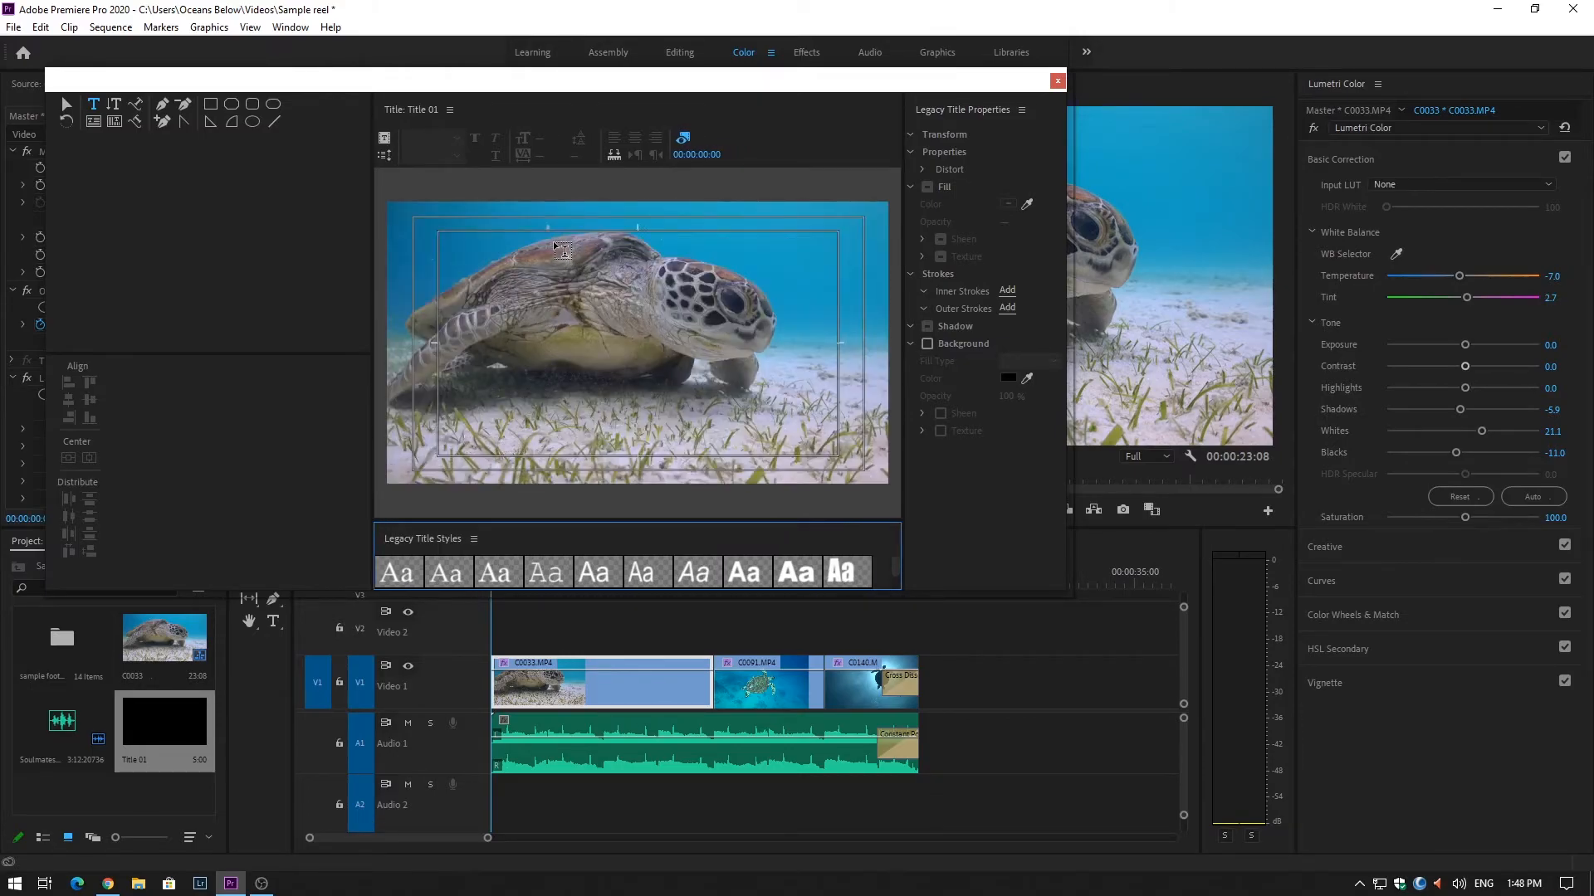
Add the text "Turtle Tuesday" above the turtle's head in the title and set its font size to 227
click(660, 236)
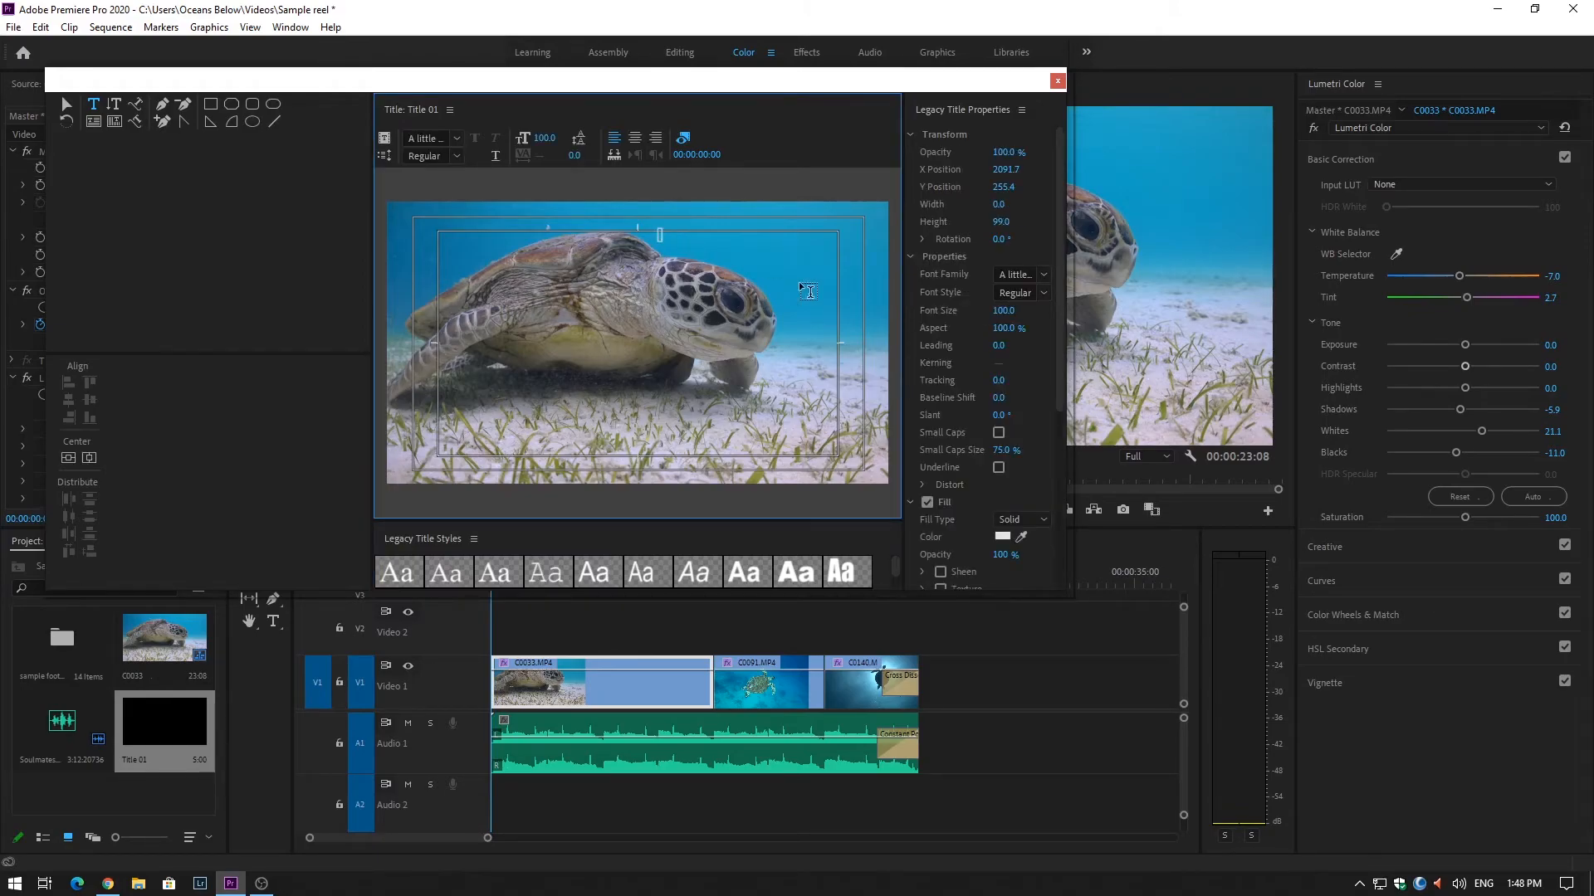
text(Oceanle tim)
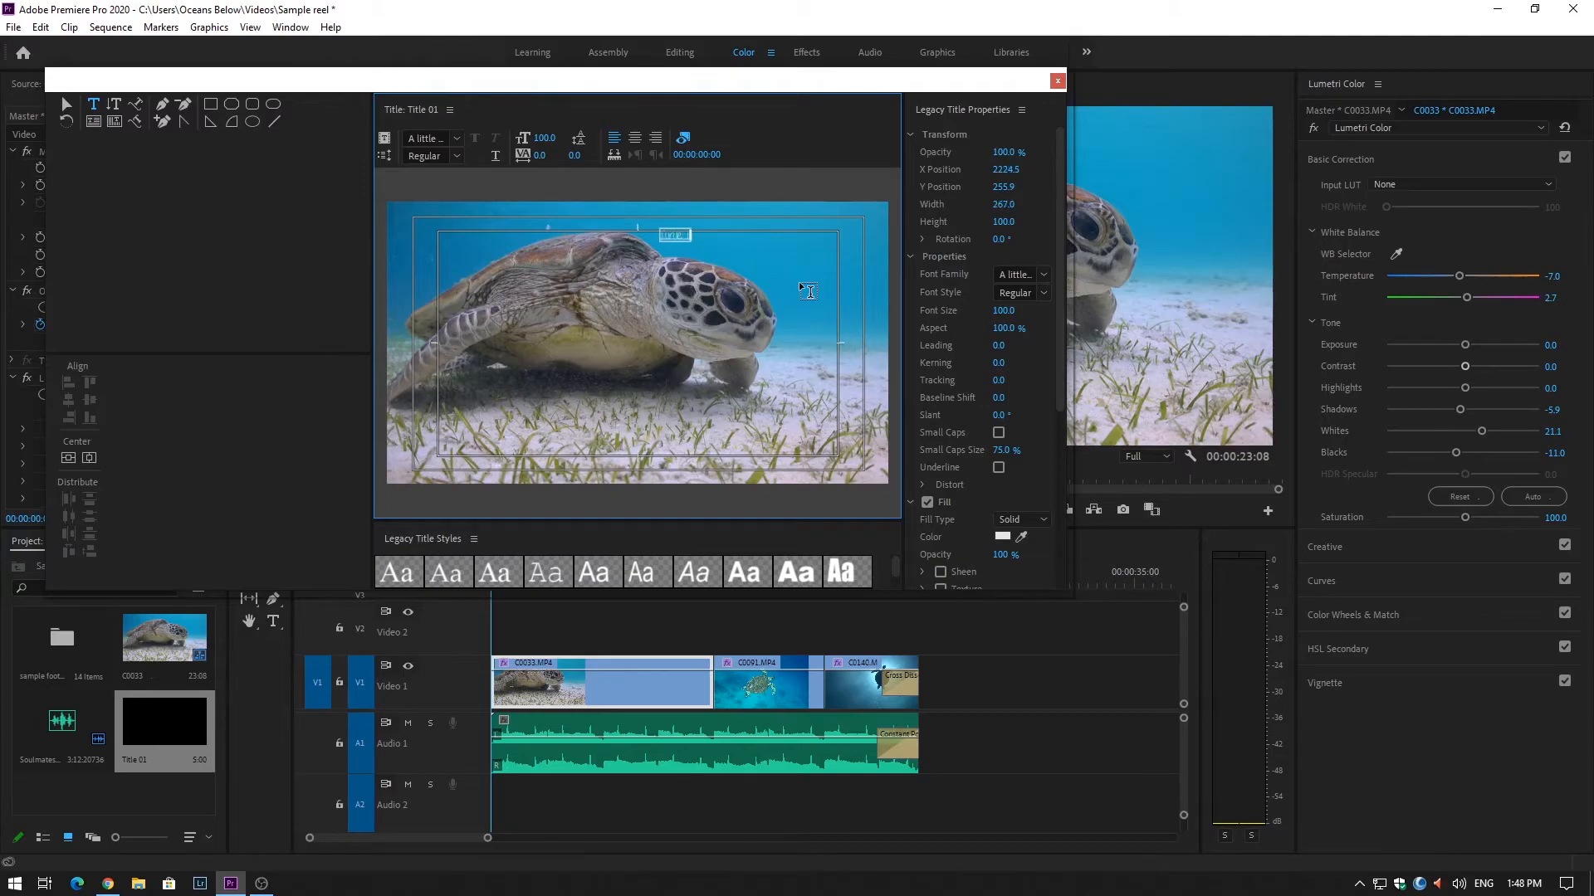
text(sday)
drag(718, 235, 650, 238)
drag(544, 138, 649, 138)
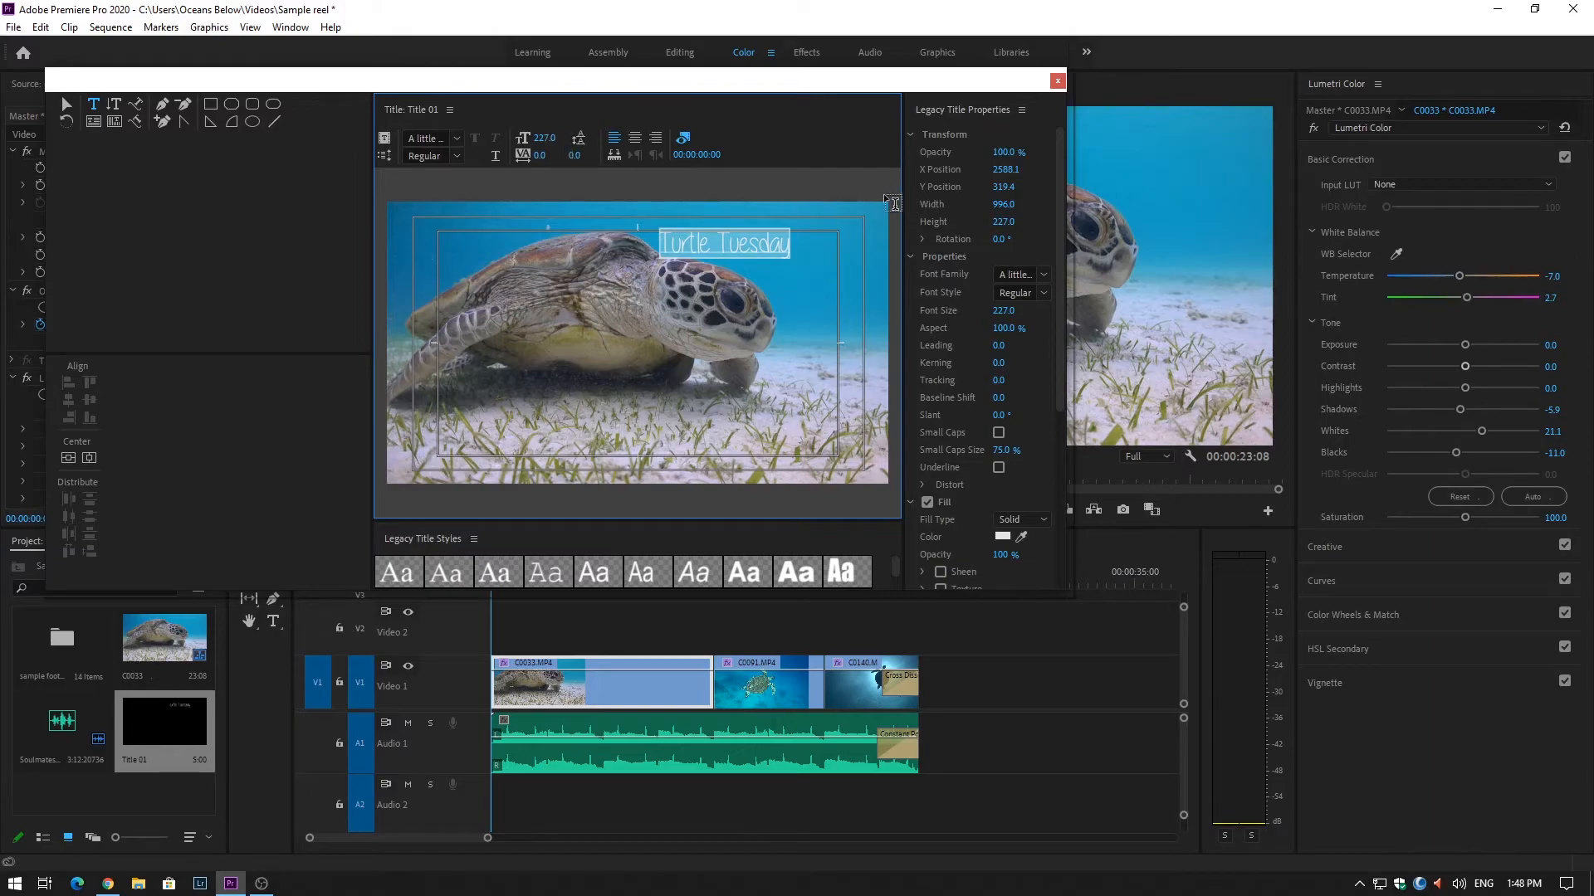
Set the title text's font family to Apalu and its font size to 488
click(1042, 275)
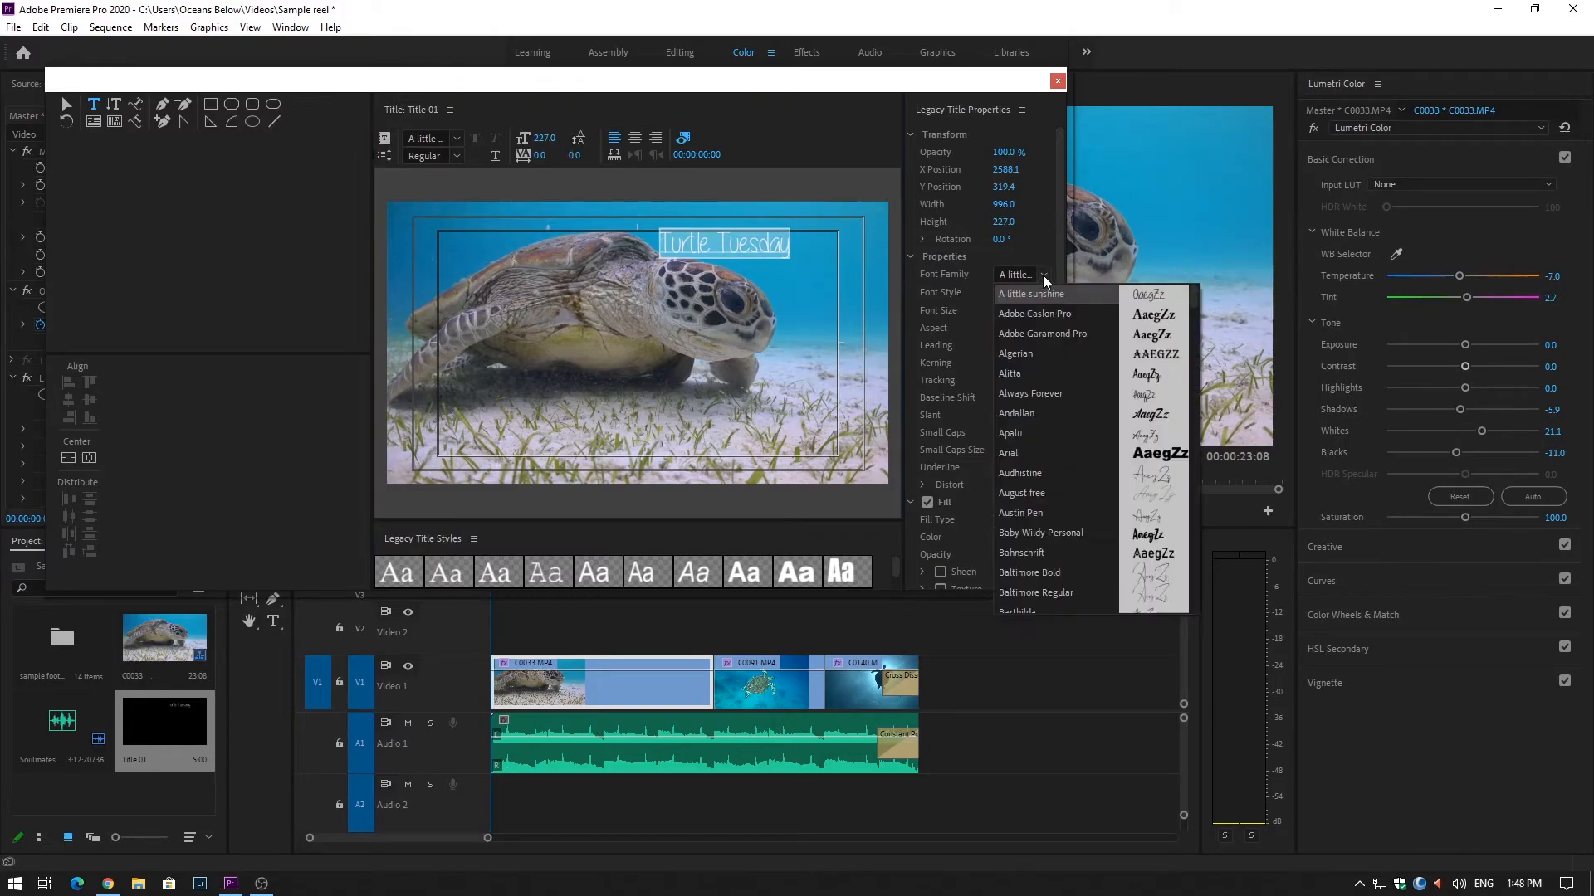
key(Down)
key(Down)
key(Down)
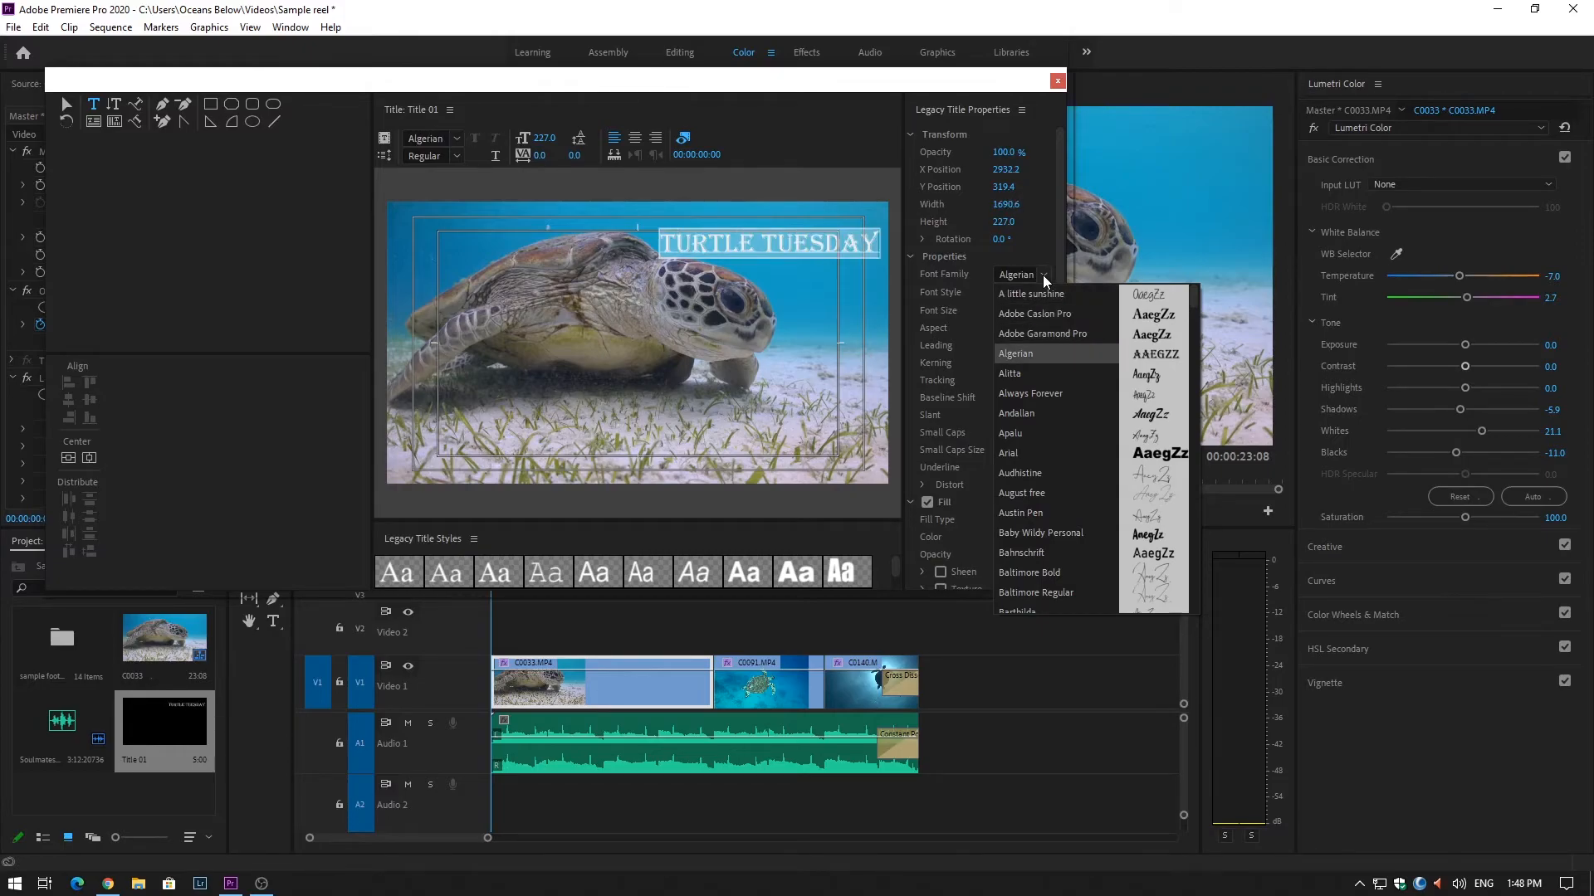
key(Down)
key(Down)
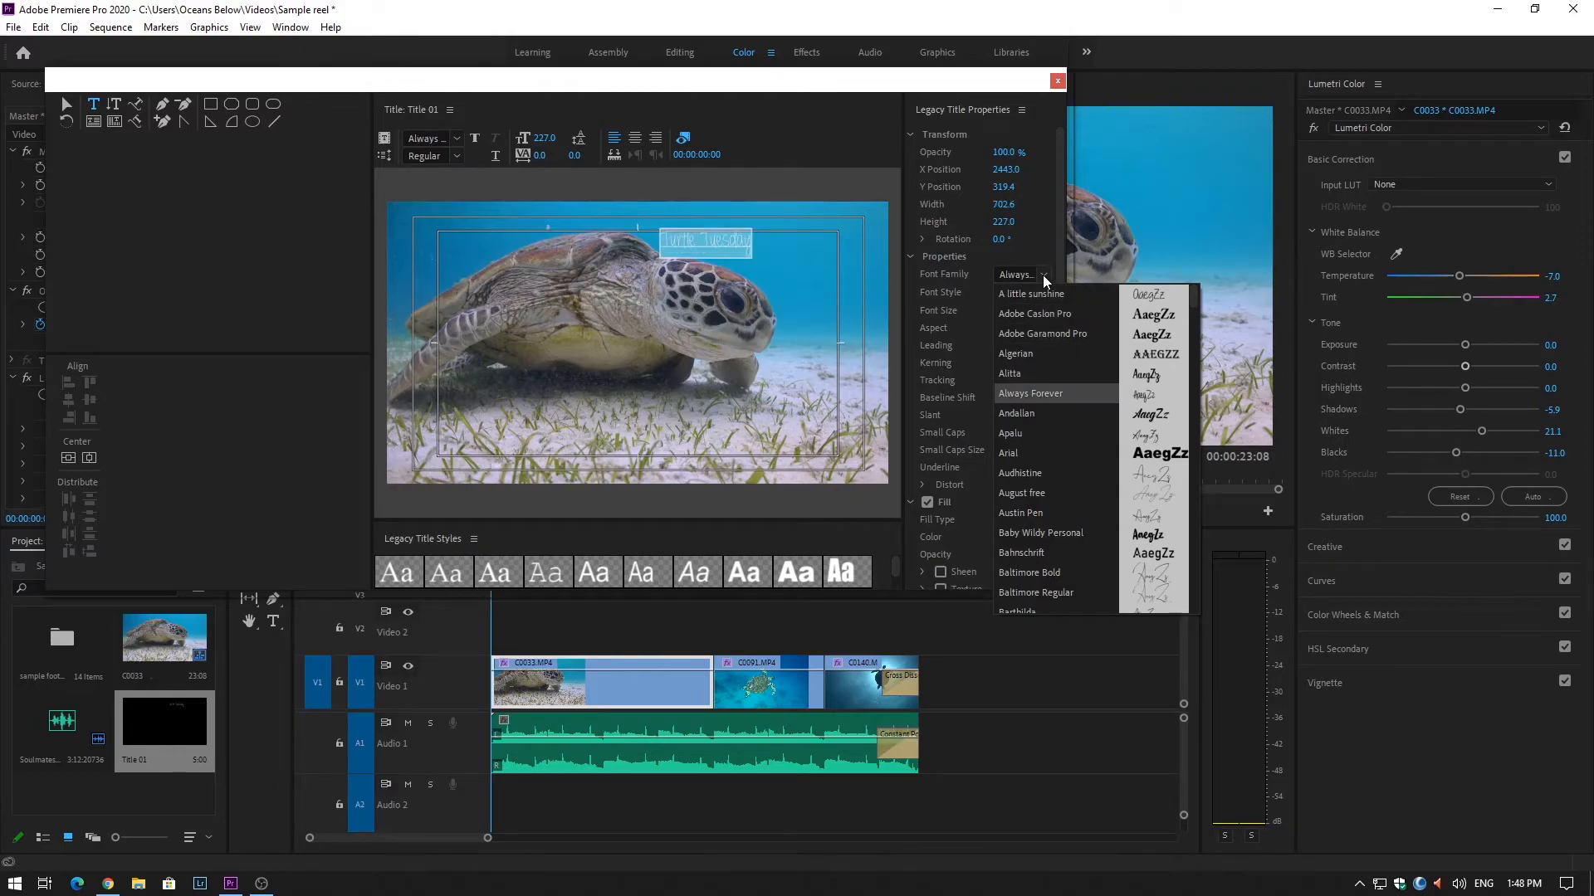
key(Down)
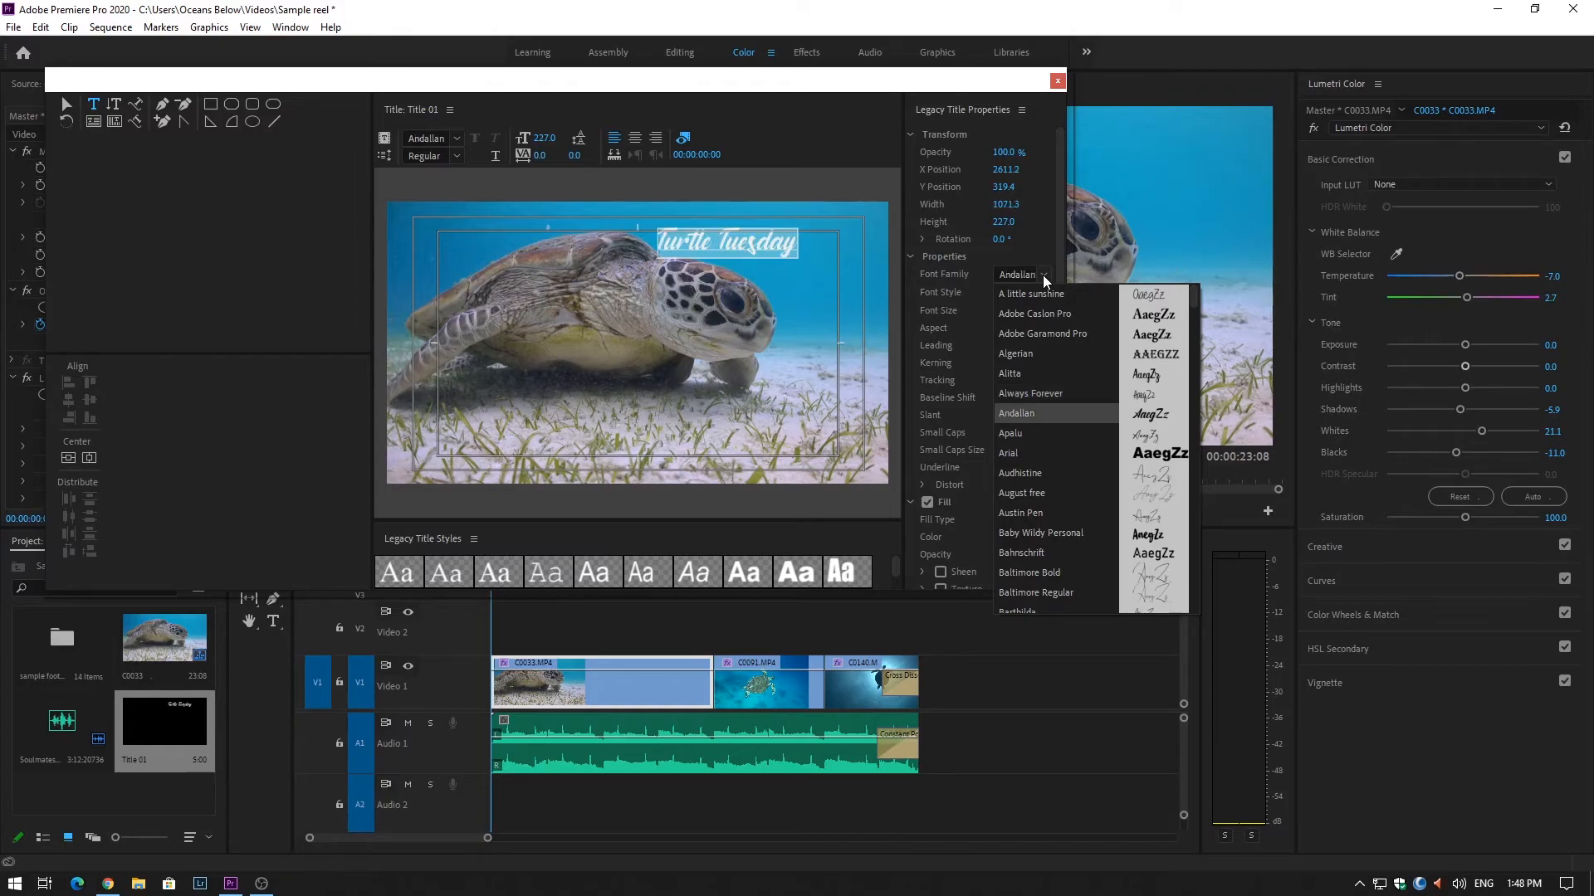
key(Down)
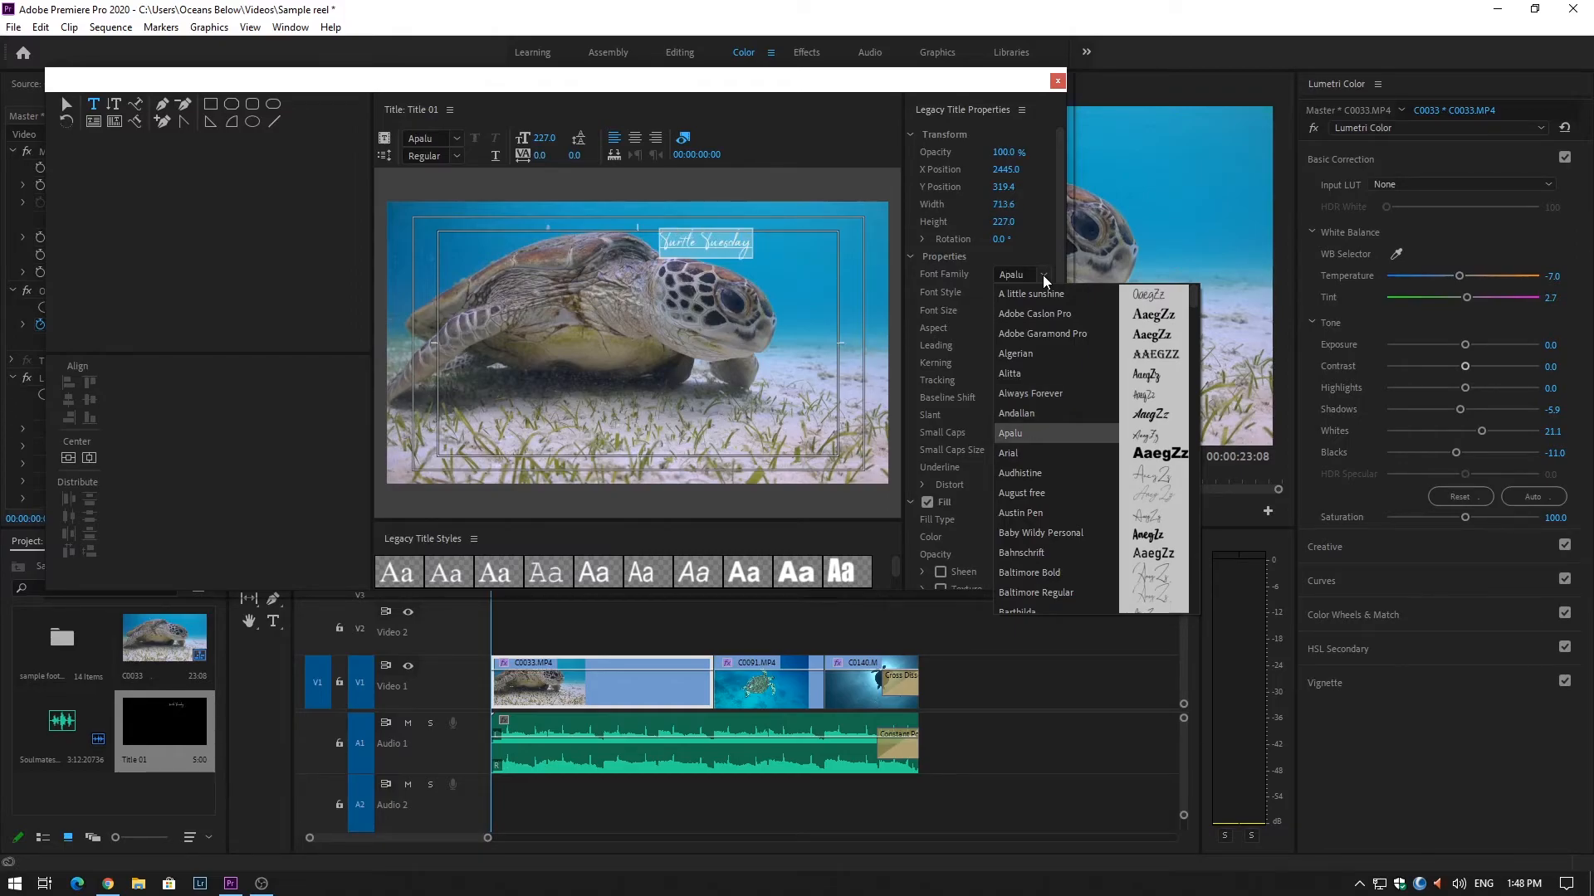
key(Return)
drag(544, 138, 760, 138)
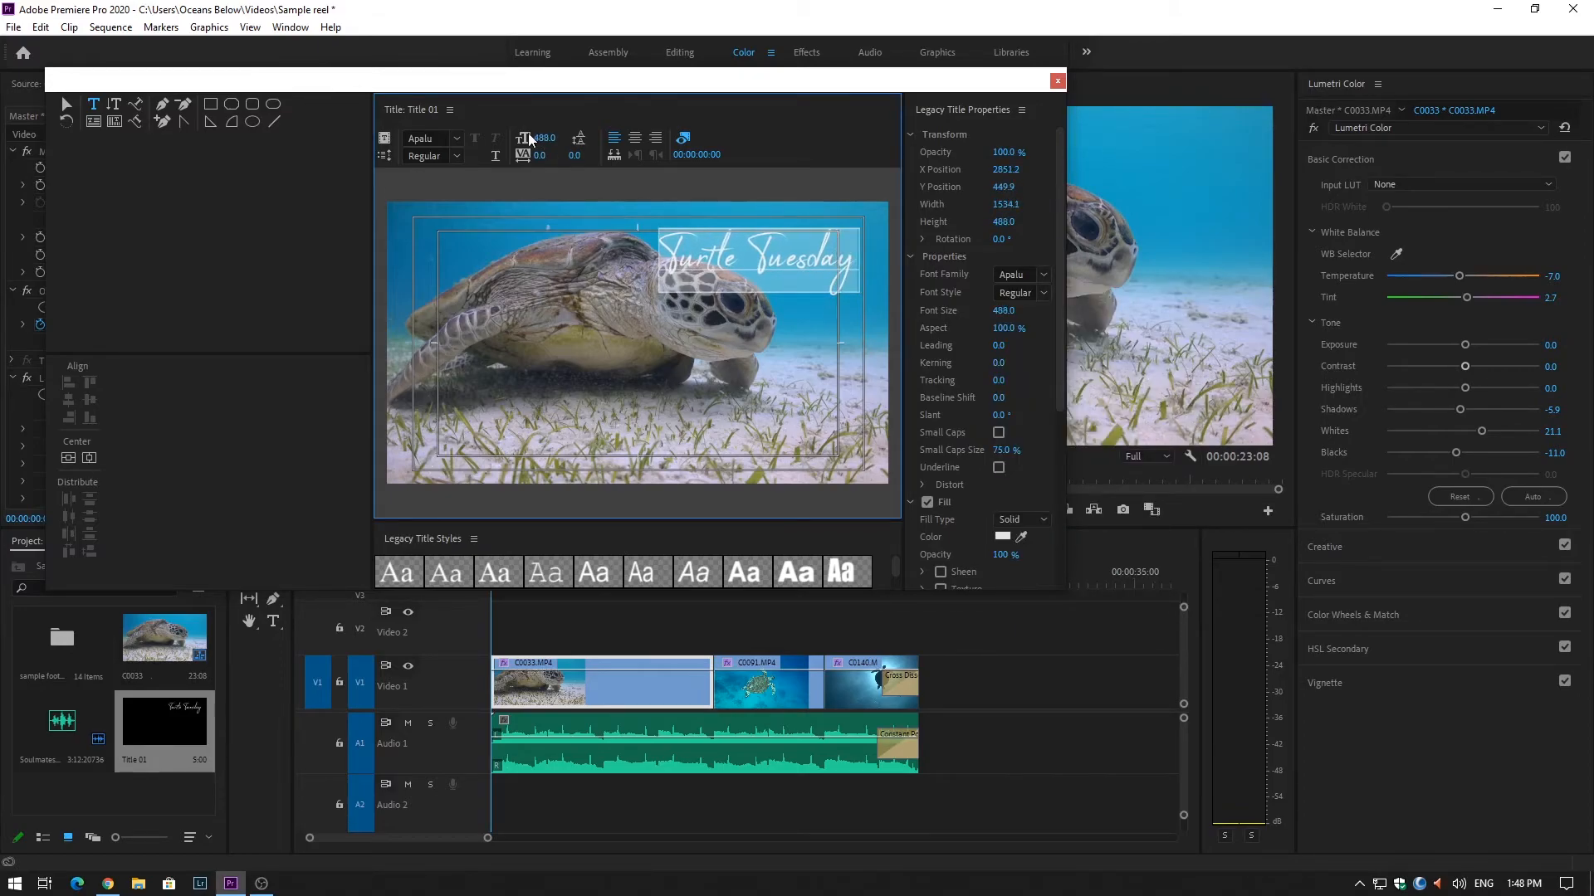
Move the title text toward the frame's upper-right corner, scale it down to font size 429.4 and close the title editor
click(67, 103)
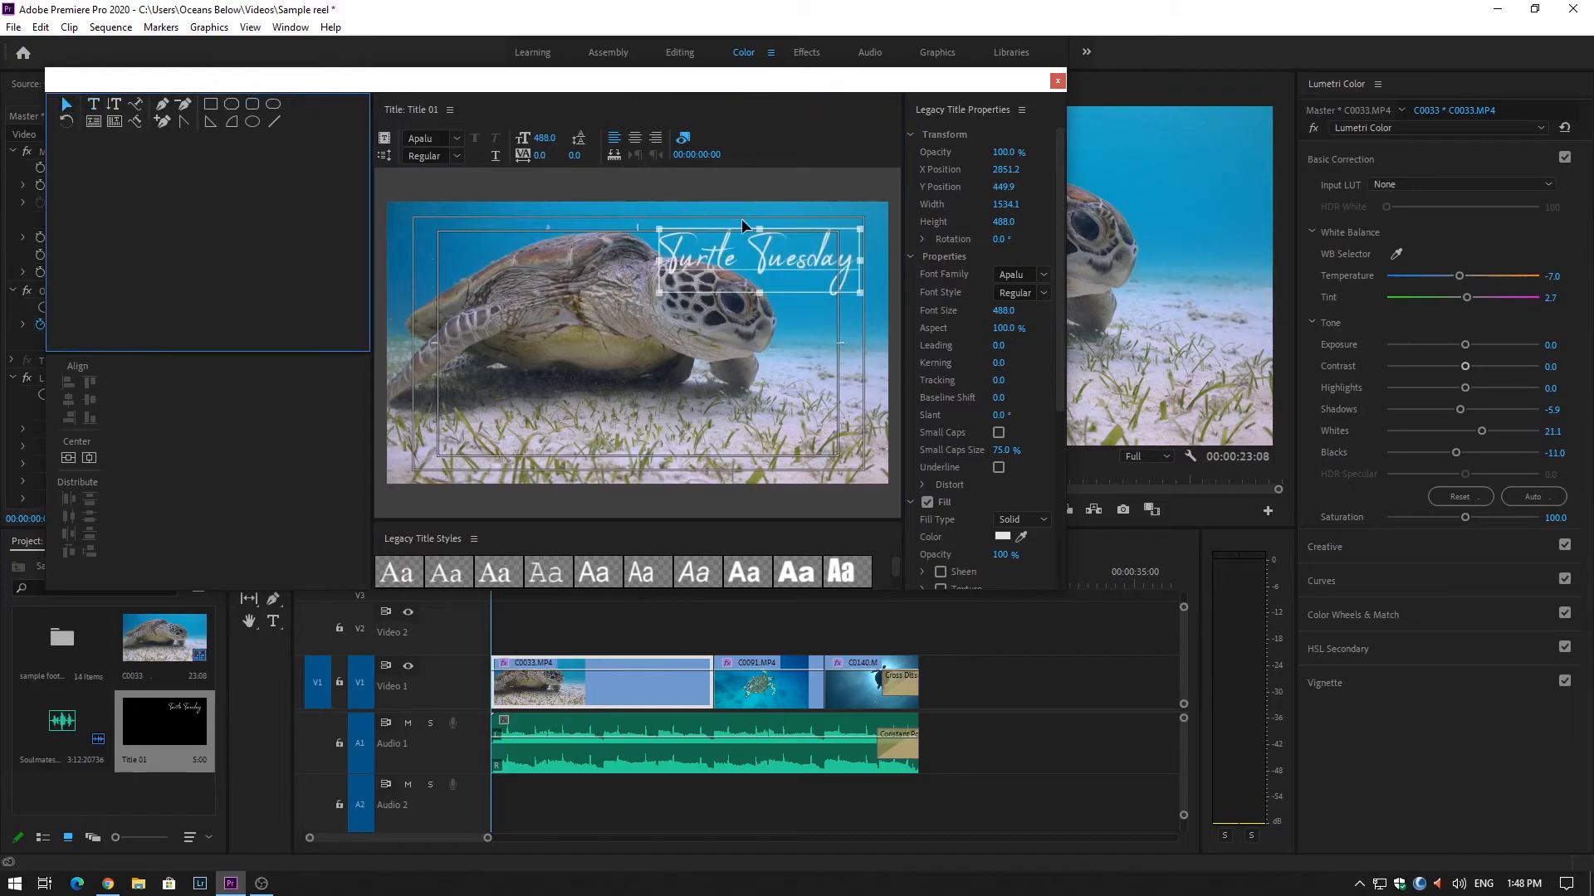
mouse_move(772, 259)
mouse_down()
mouse_move(783, 243)
mouse_move(748, 431)
mouse_move(563, 453)
mouse_move(569, 373)
mouse_move(548, 340)
mouse_move(669, 267)
mouse_move(755, 236)
mouse_move(790, 249)
mouse_up()
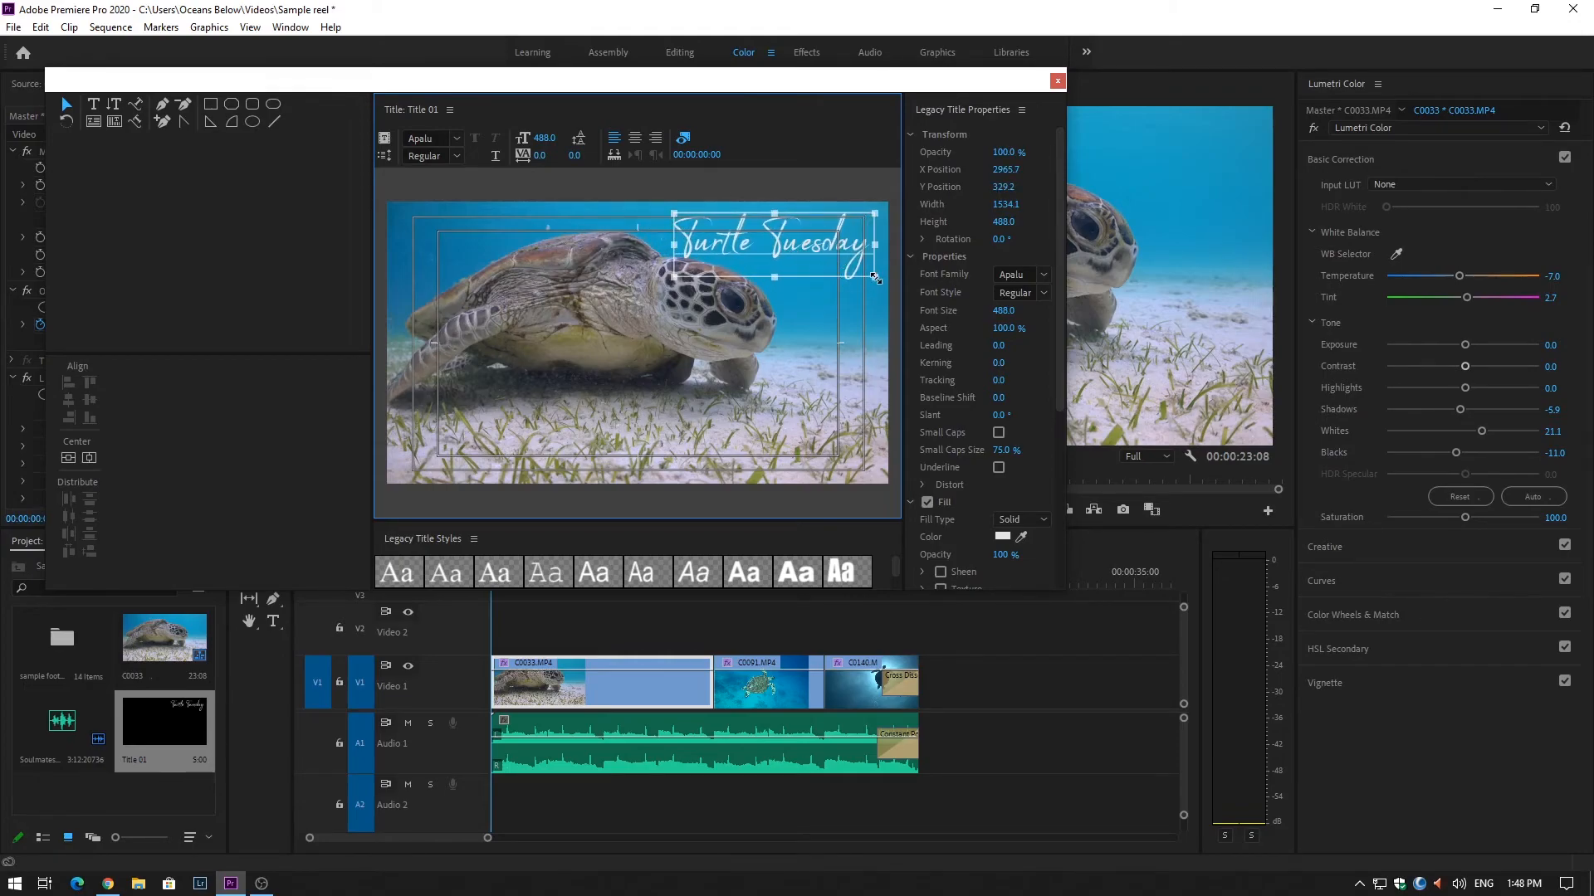
drag(876, 279, 815, 248)
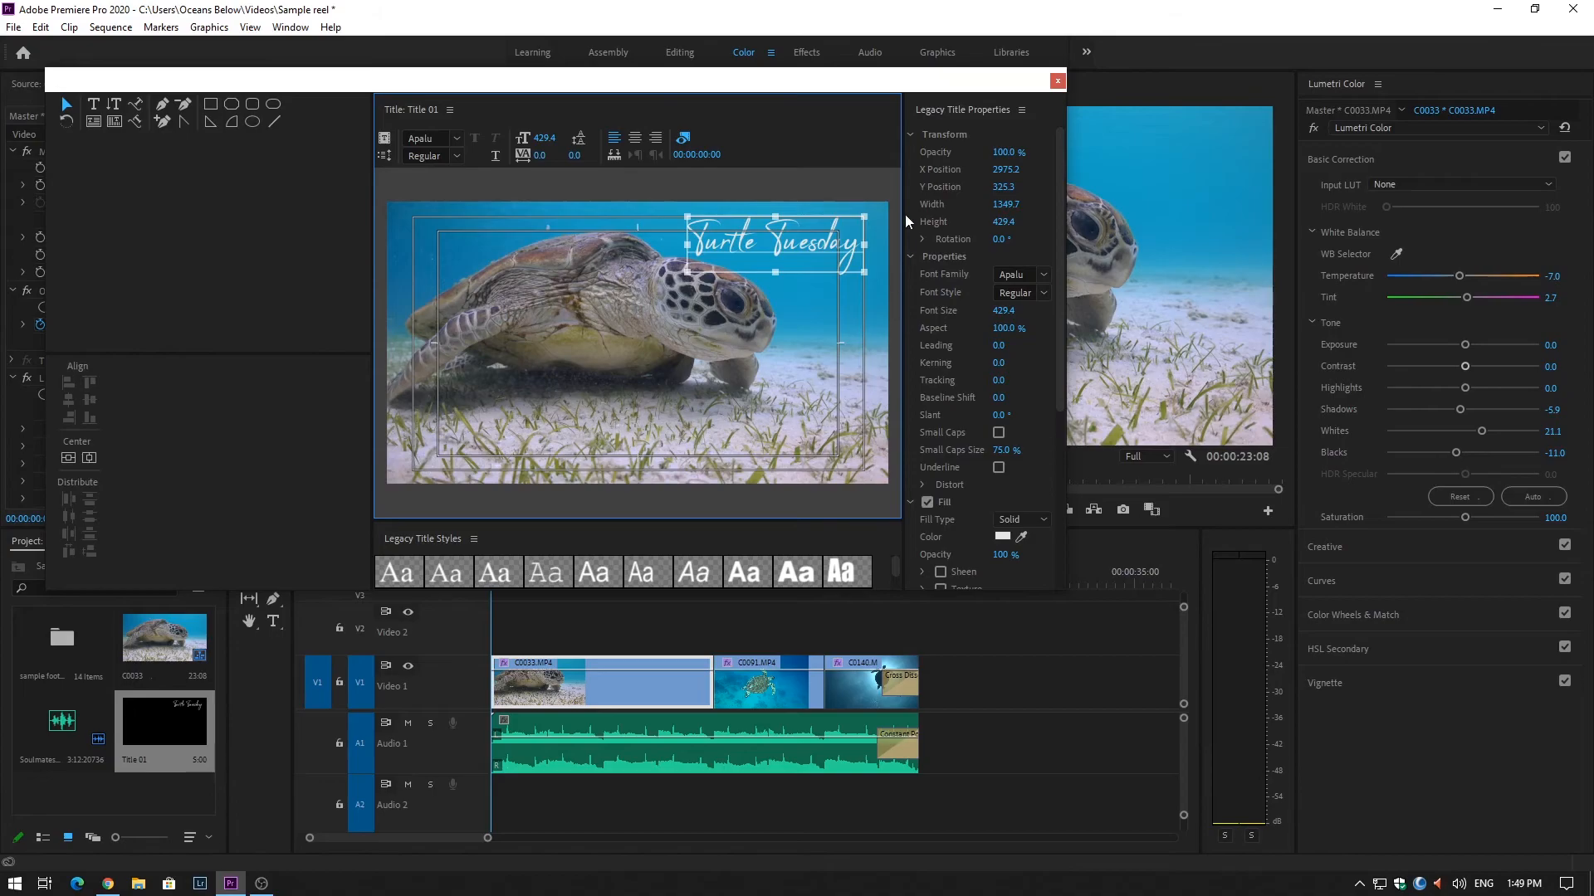
click(1056, 81)
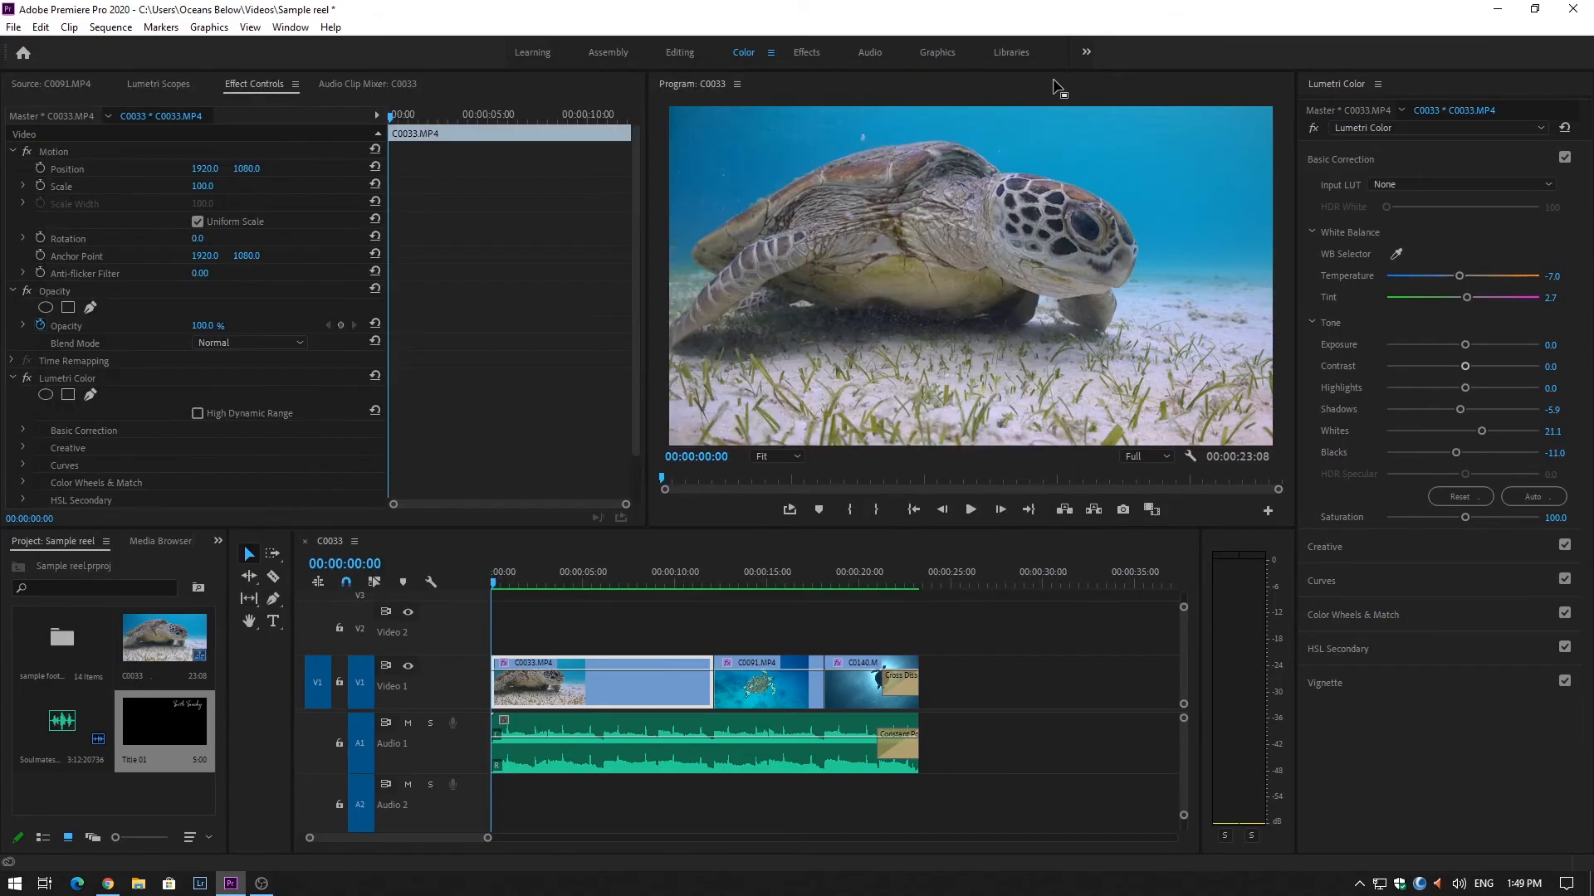
Switch to the Assembly workspace, place Title 01 on V2 at the start of the sequence and play it back
click(603, 55)
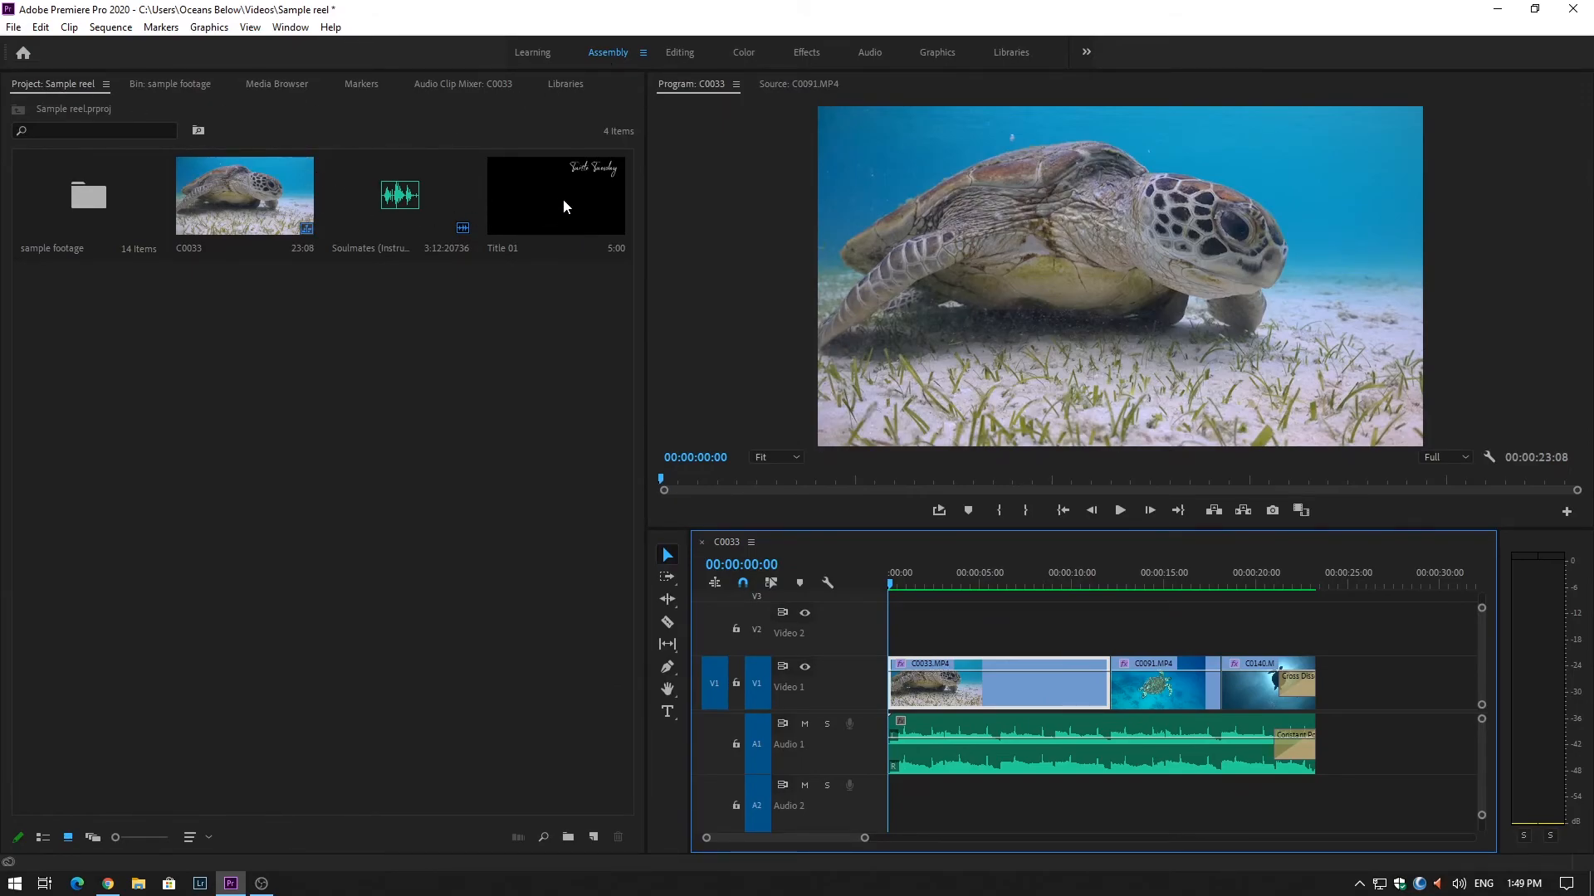
drag(546, 196, 879, 572)
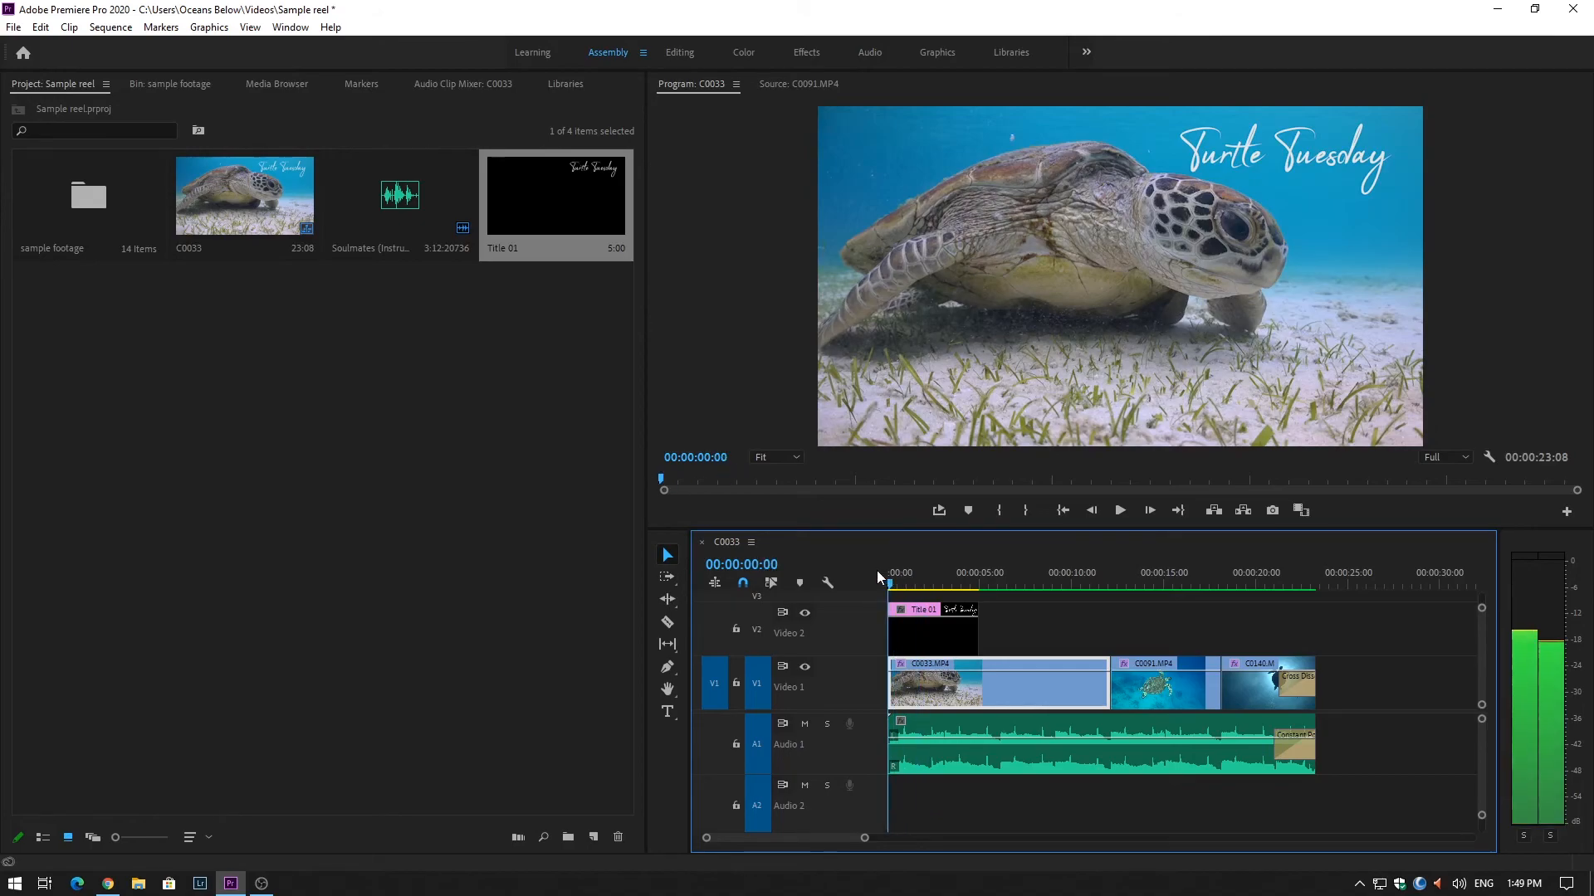
key(space)
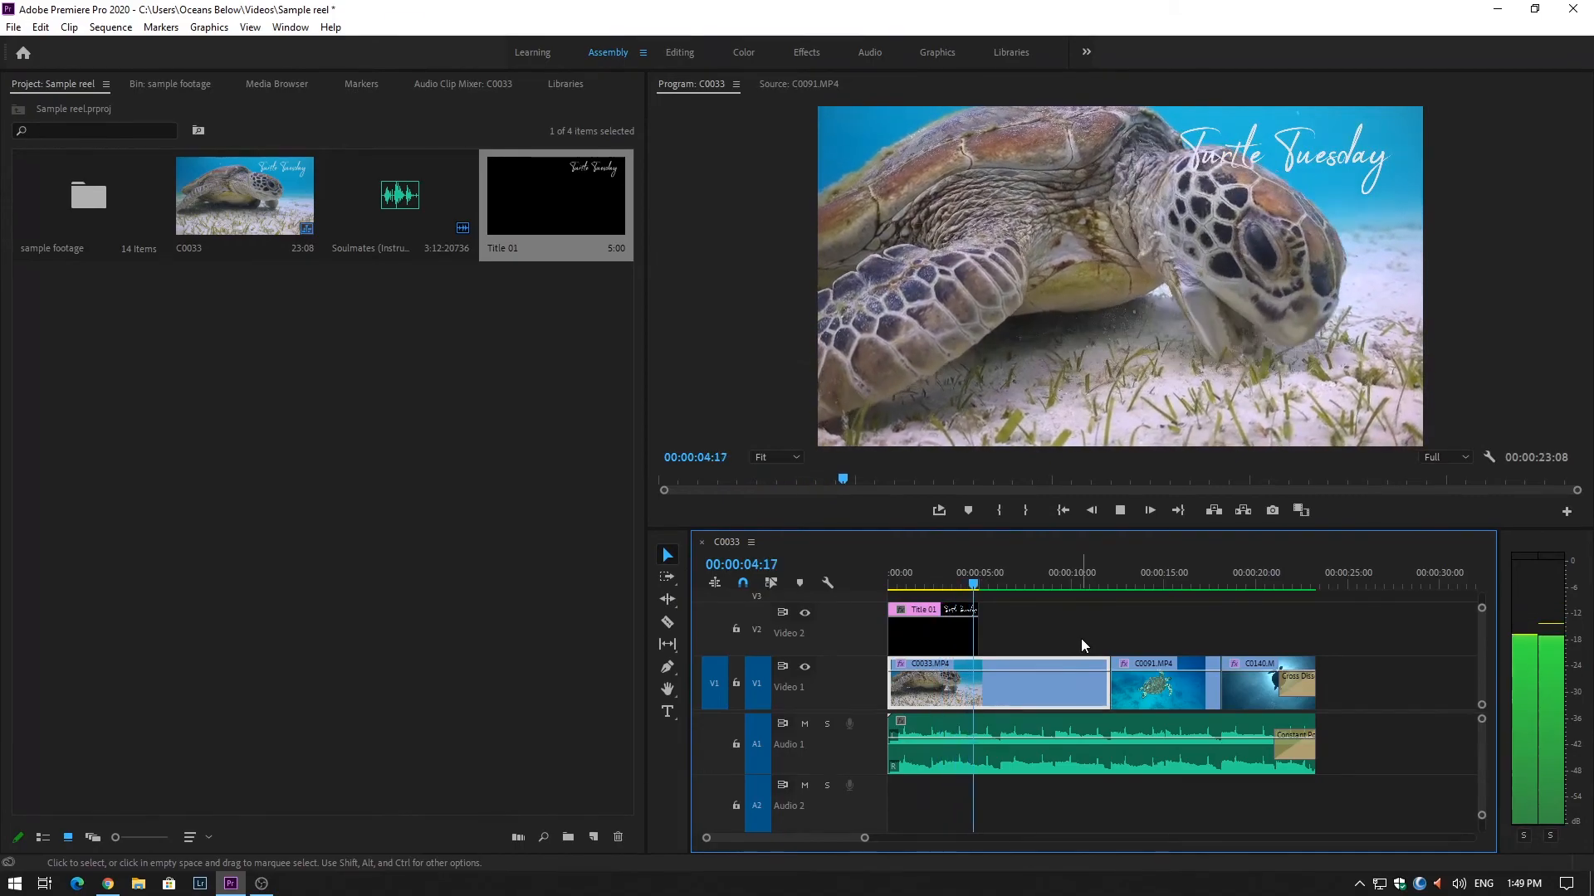
key(space)
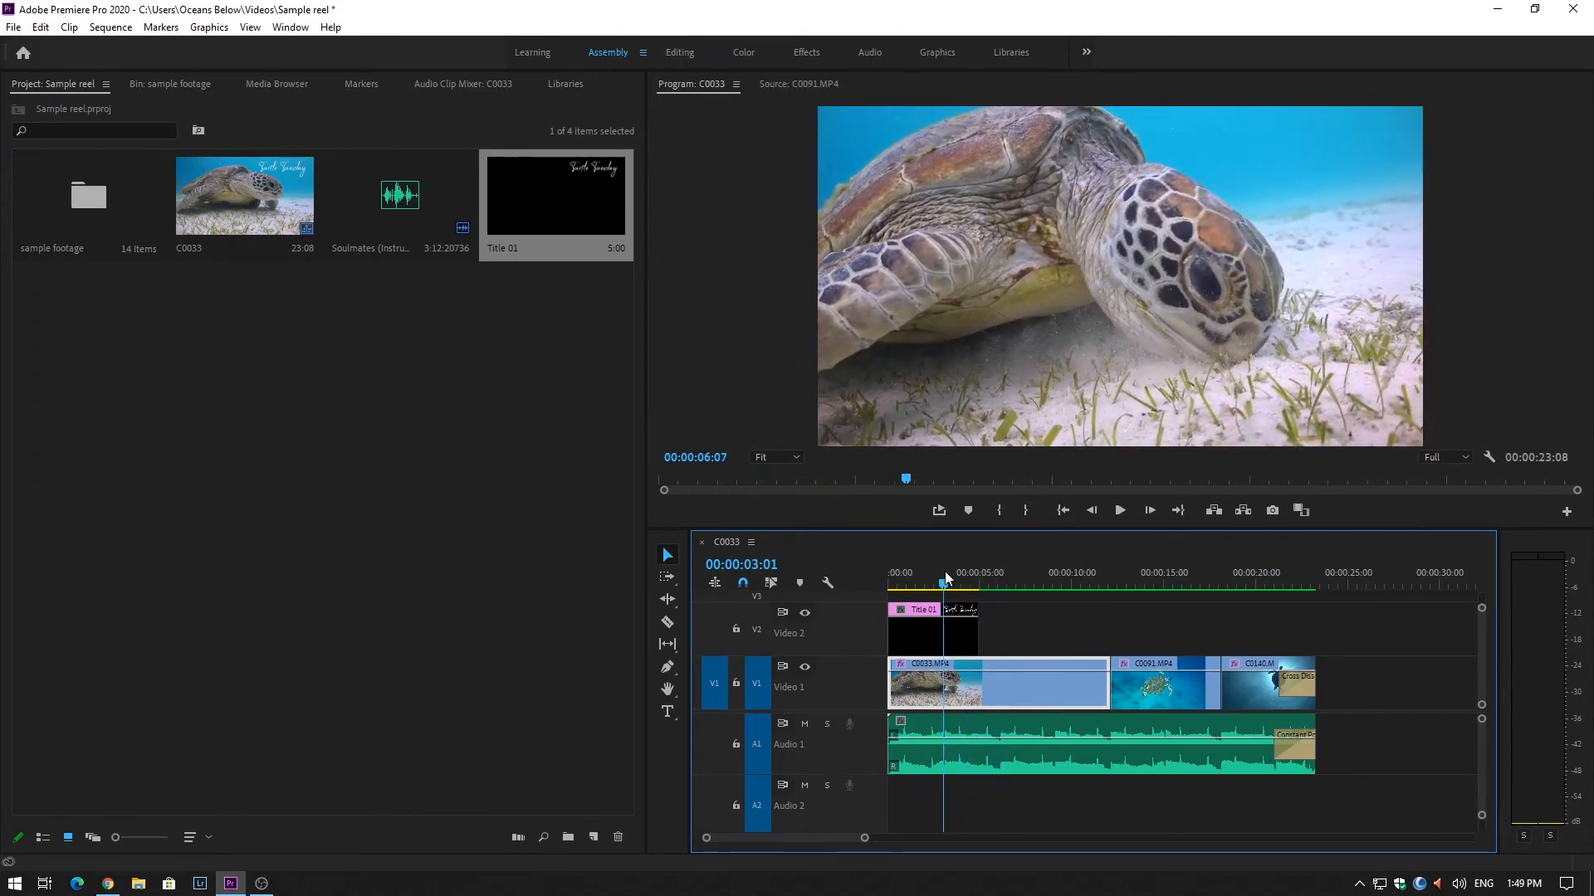
Trim the end of the Title 01 clip on V2 to 00:00:03:24 and play the sequence from the start
click(943, 574)
key(space)
key(space)
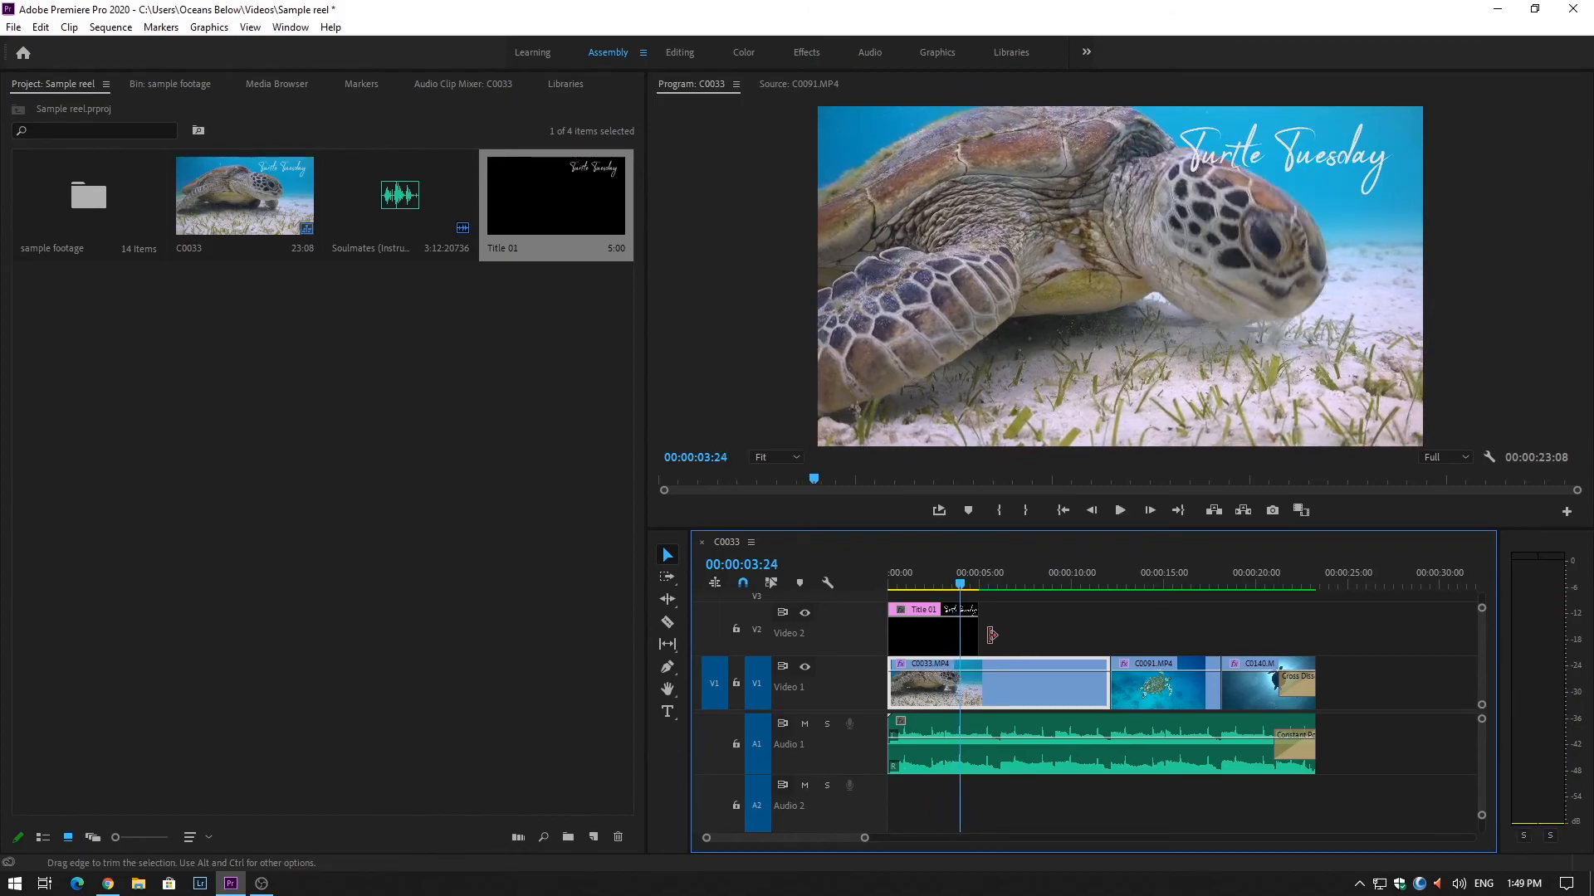
drag(972, 637, 959, 637)
click(917, 575)
key(Home)
key(space)
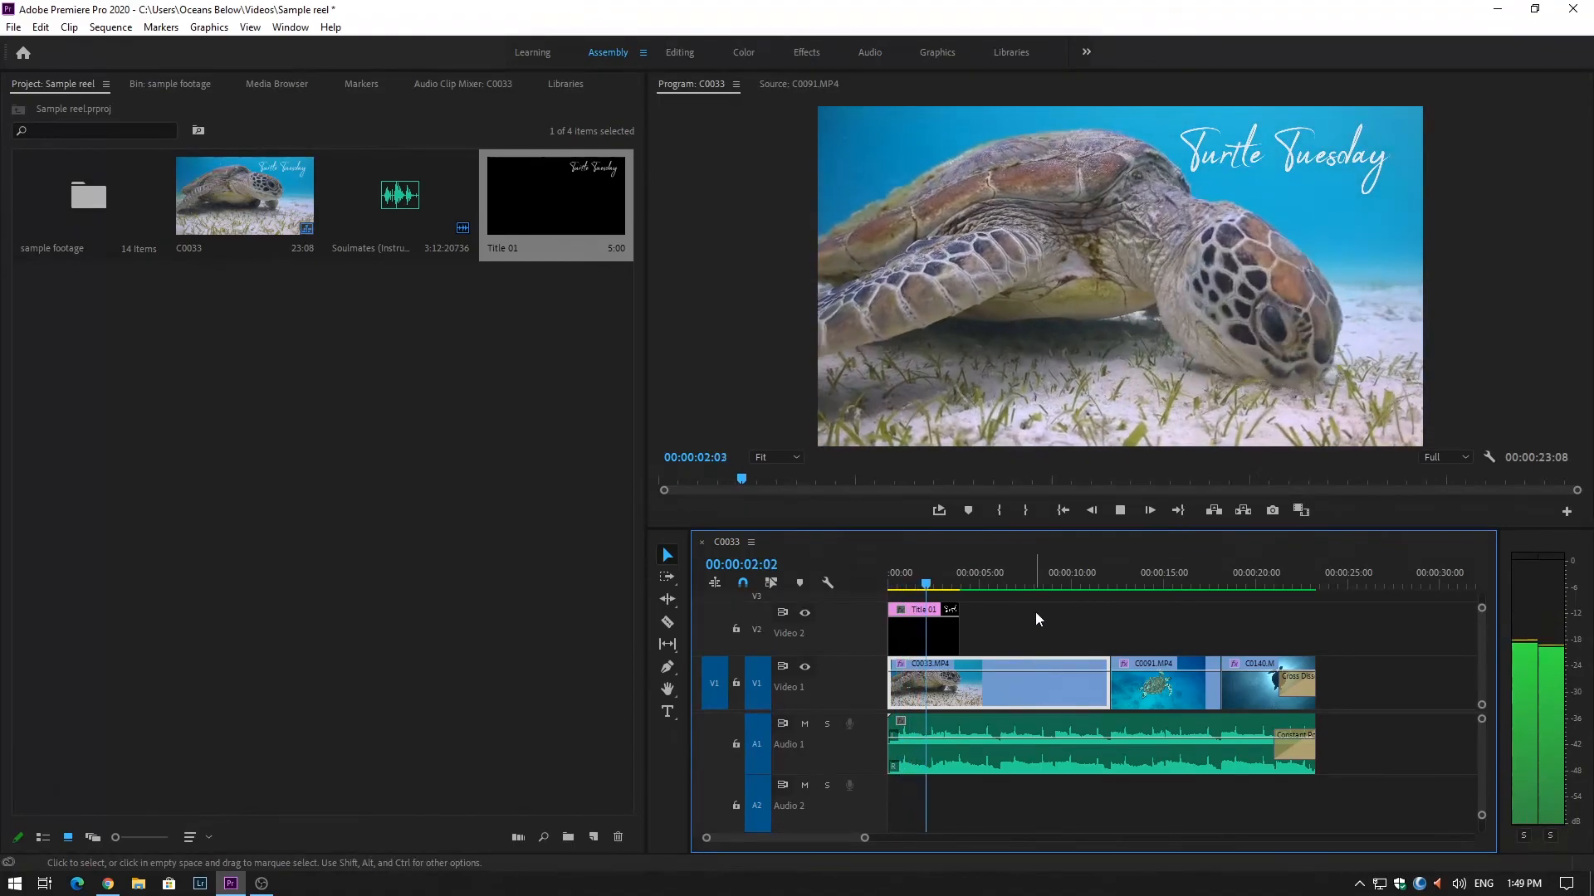
key(space)
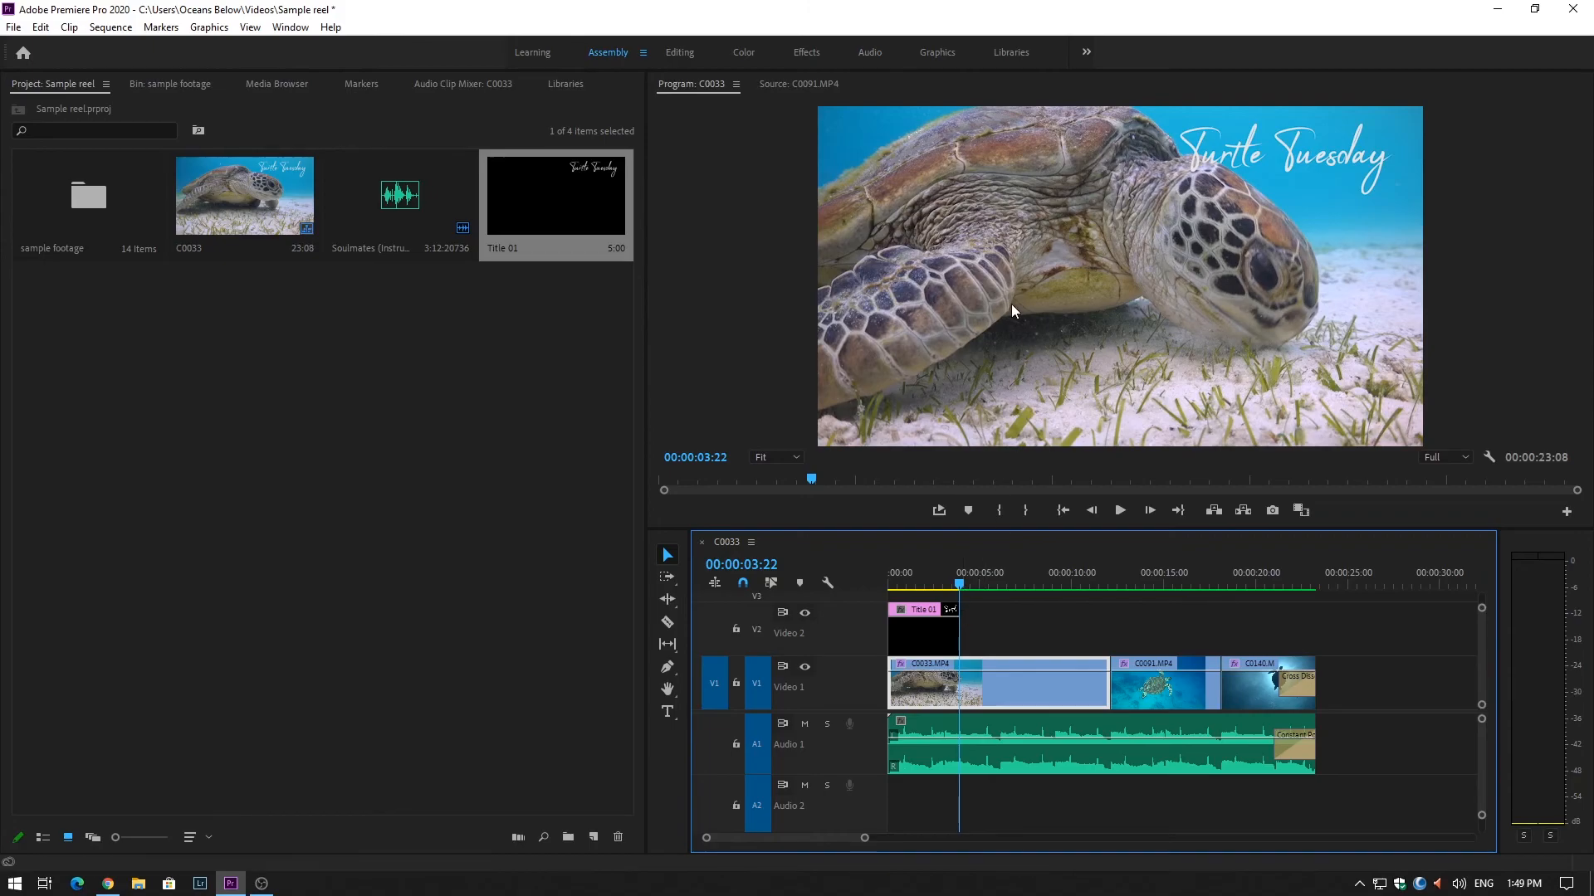
key(space)
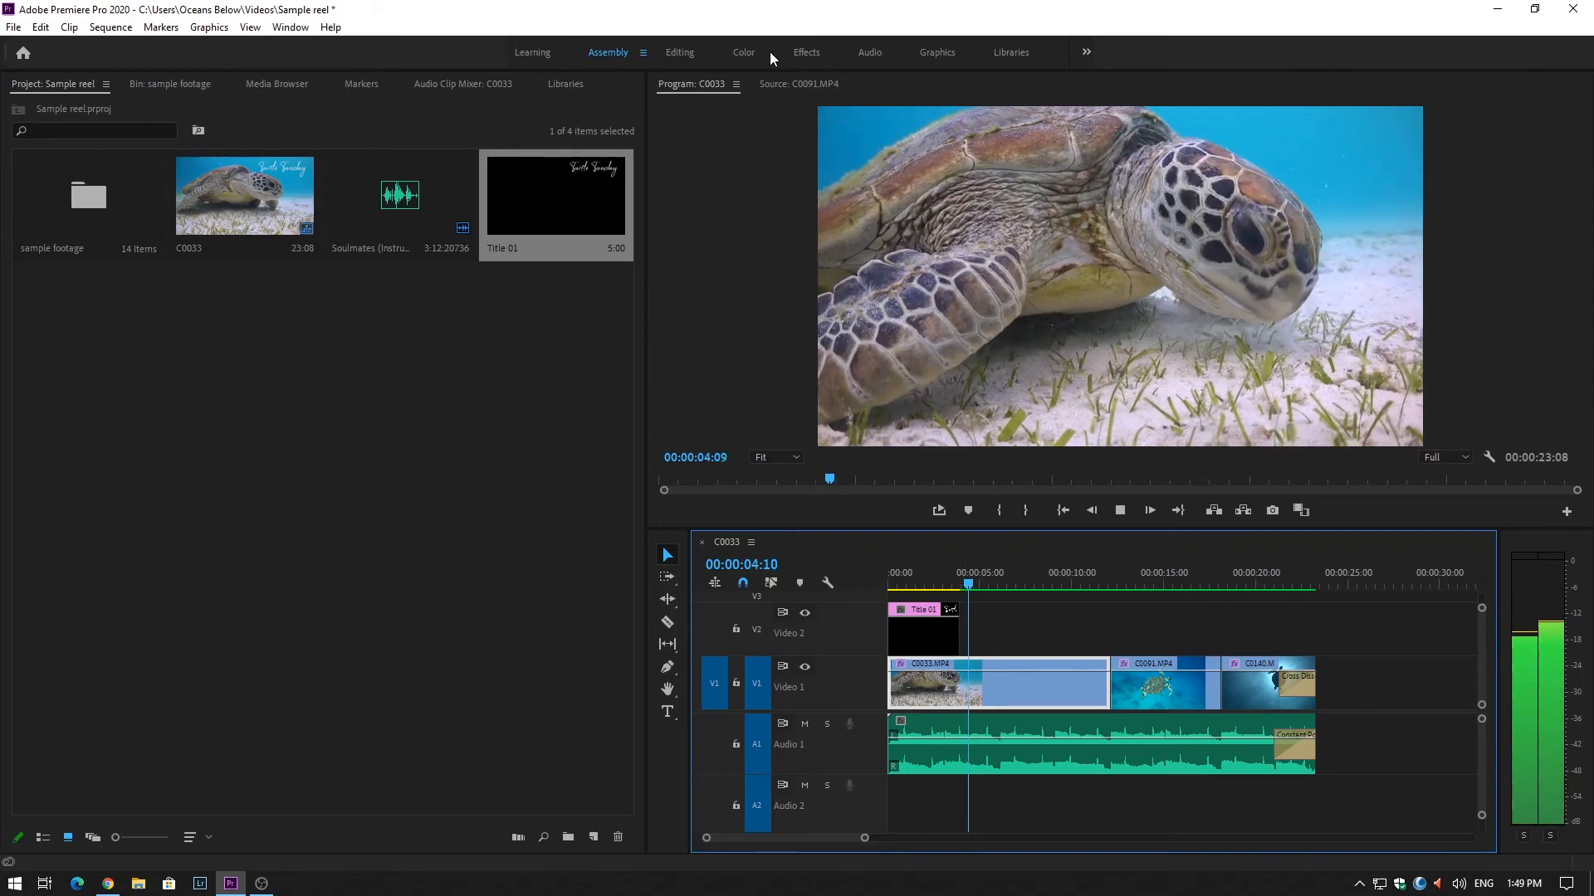
key(space)
Switch to the Effects workspace, apply a Cross Dissolve to the end of Title 01 on V2 and play it back
click(940, 574)
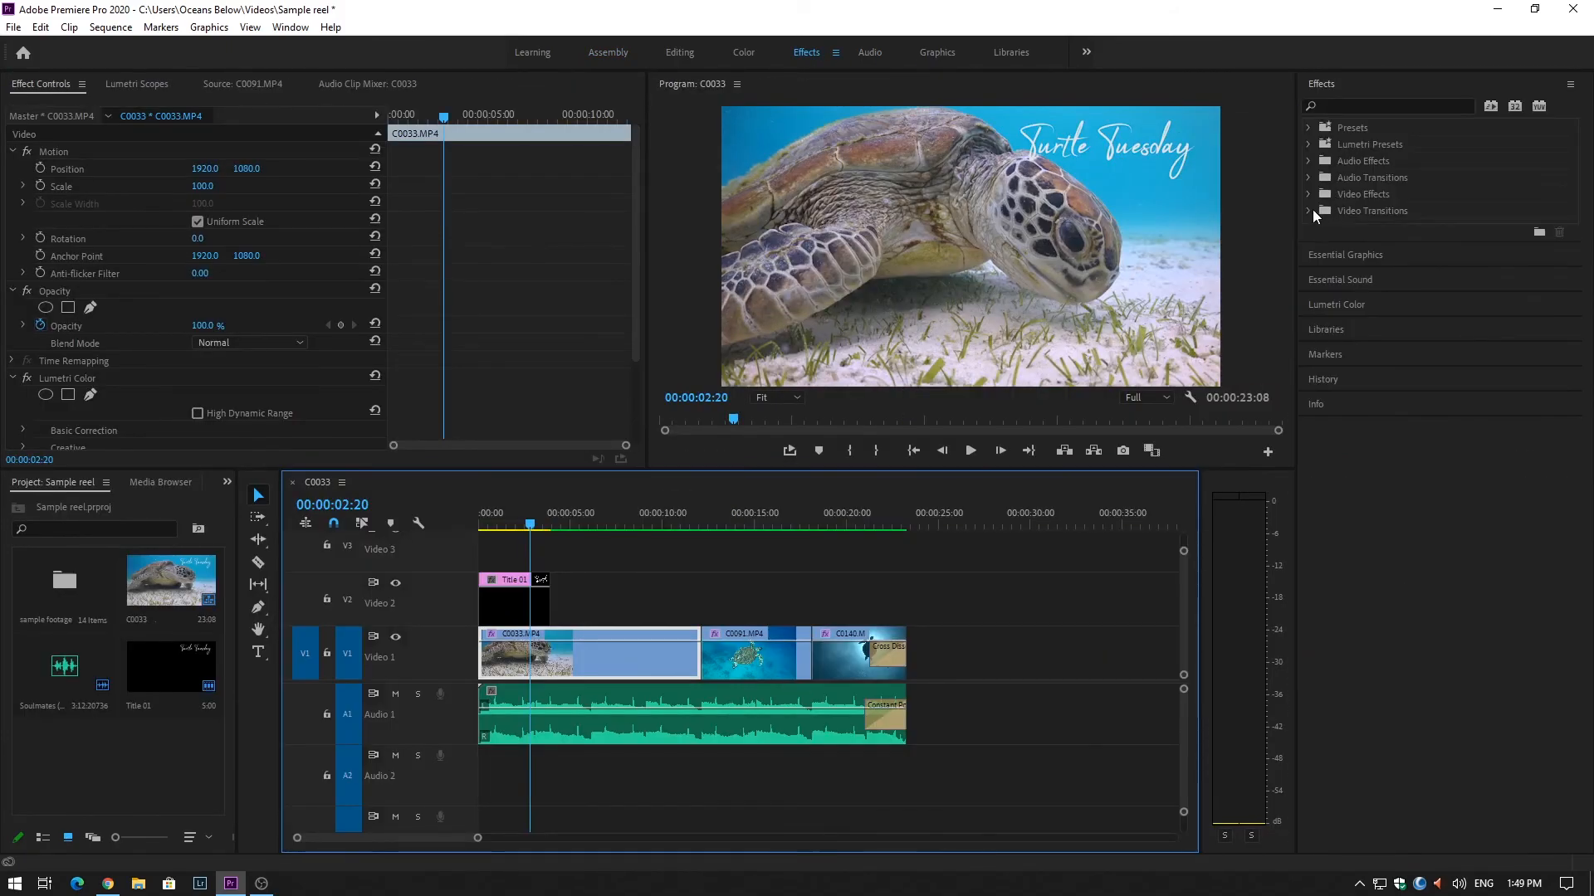
click(1308, 211)
click(1318, 244)
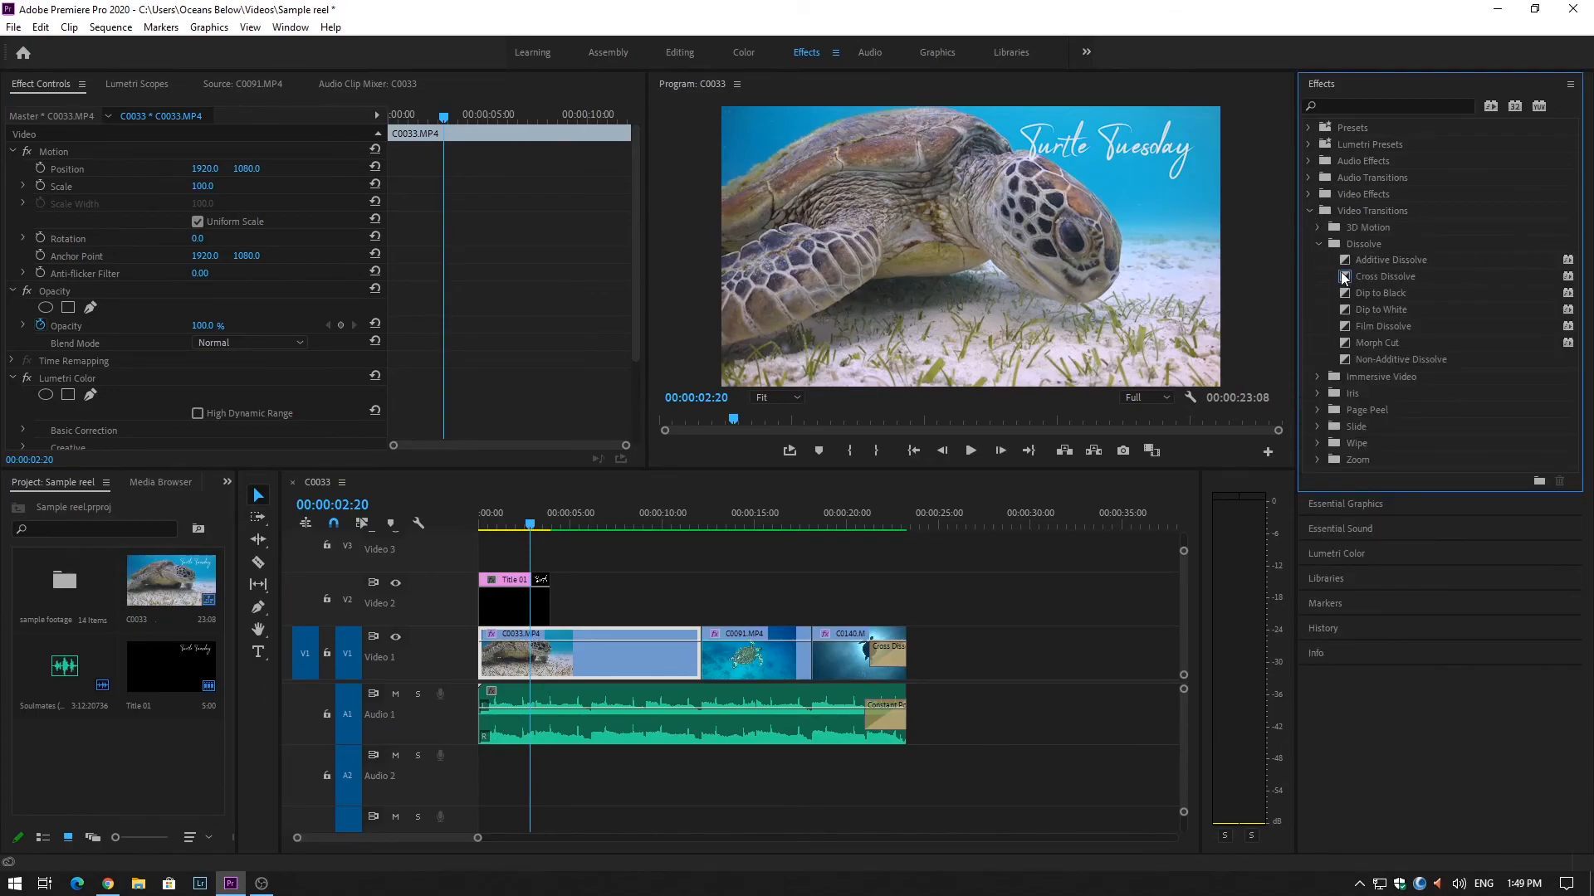
drag(1345, 278, 551, 616)
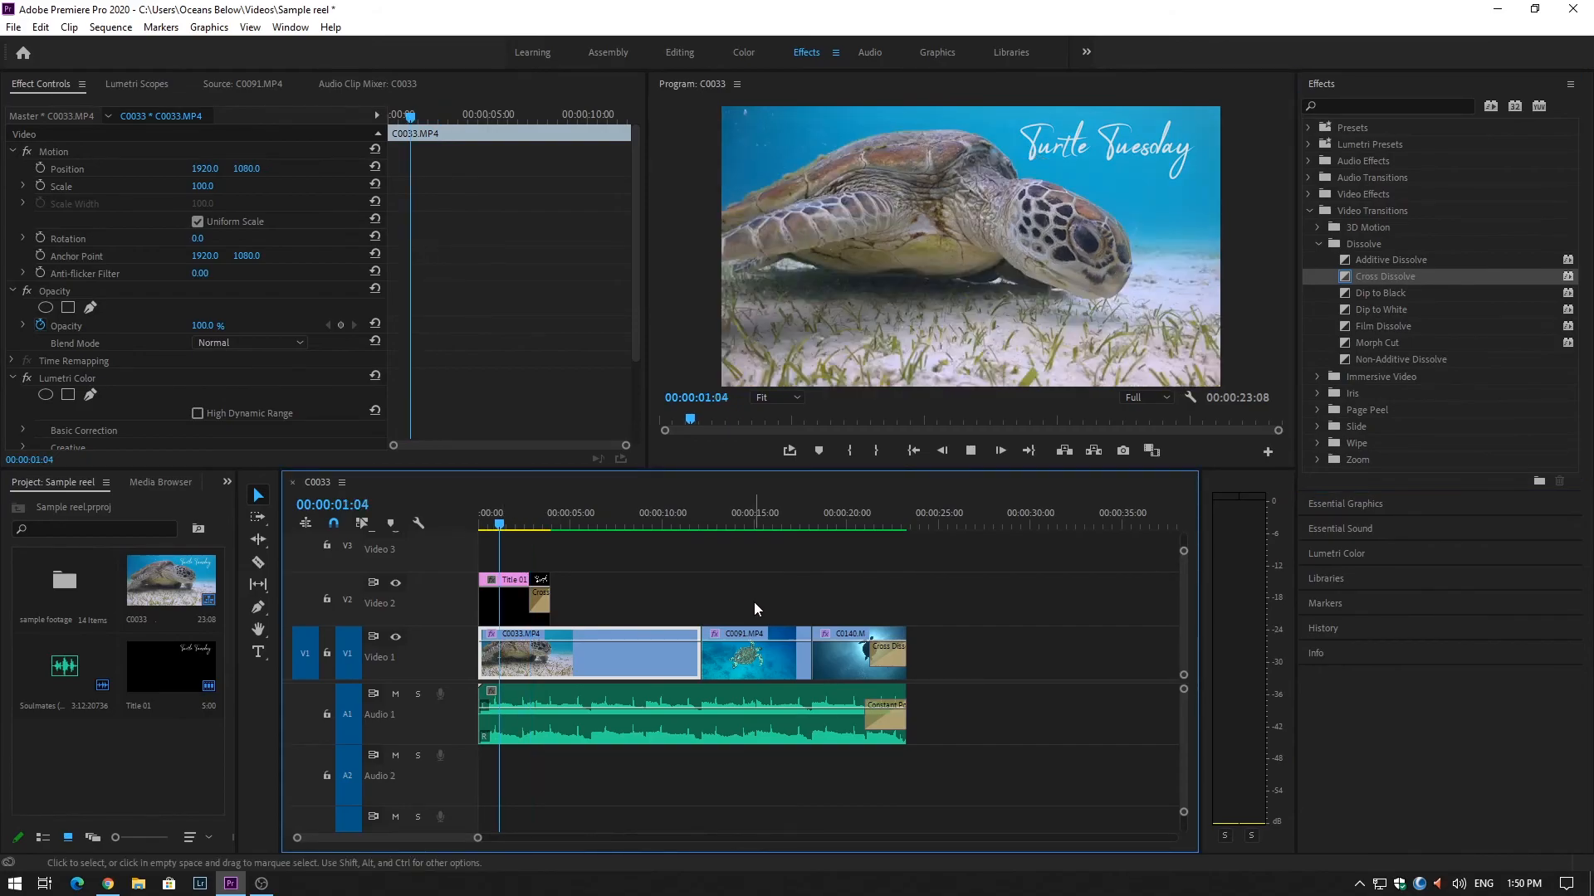
key(space)
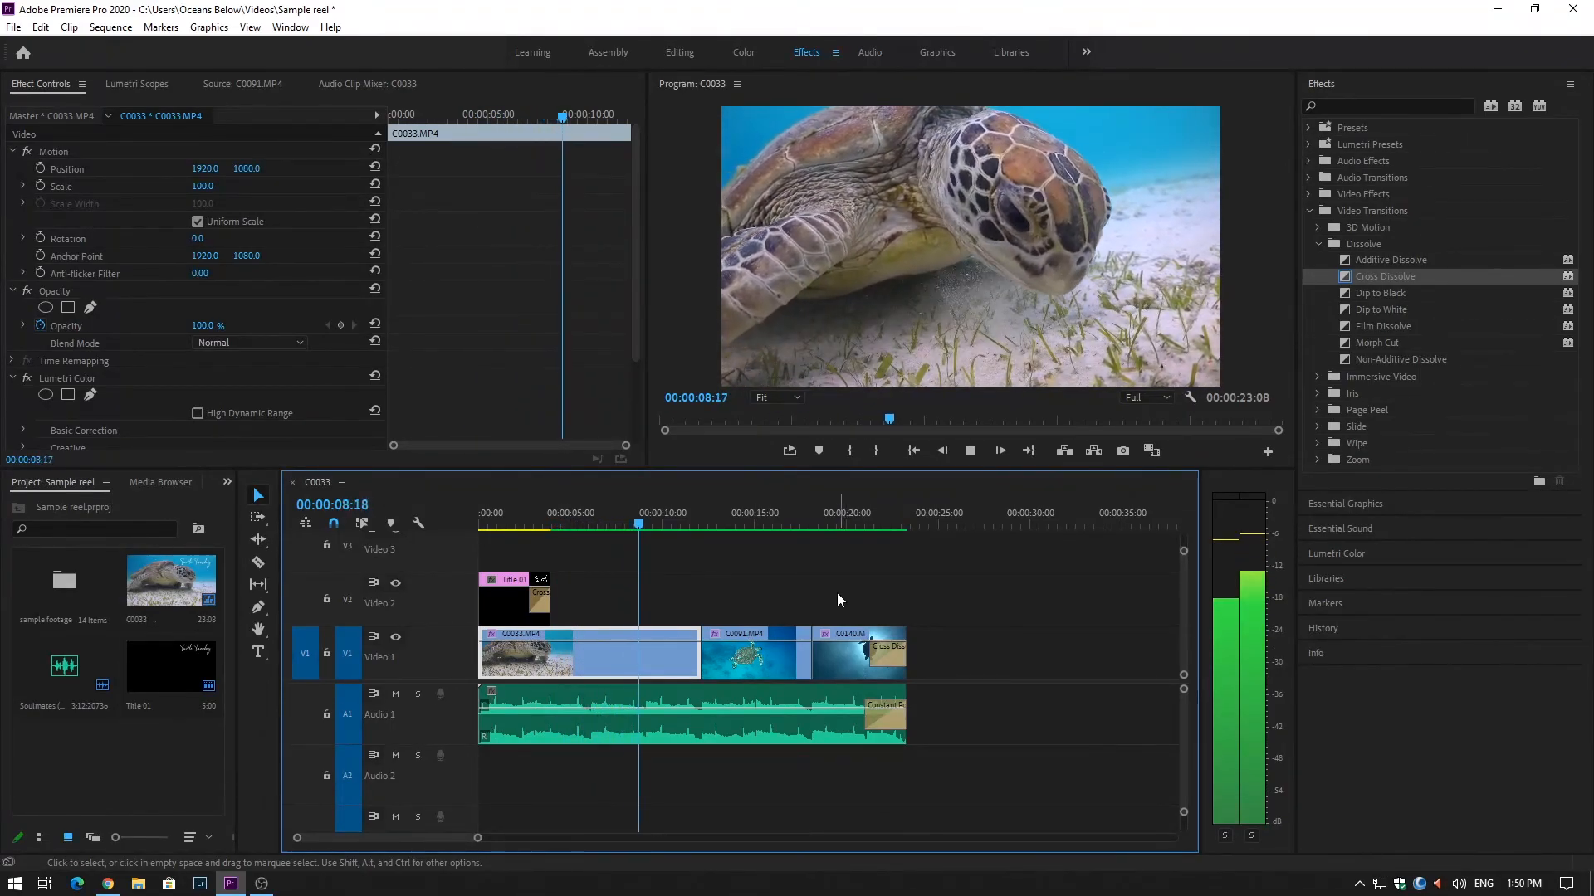
key(space)
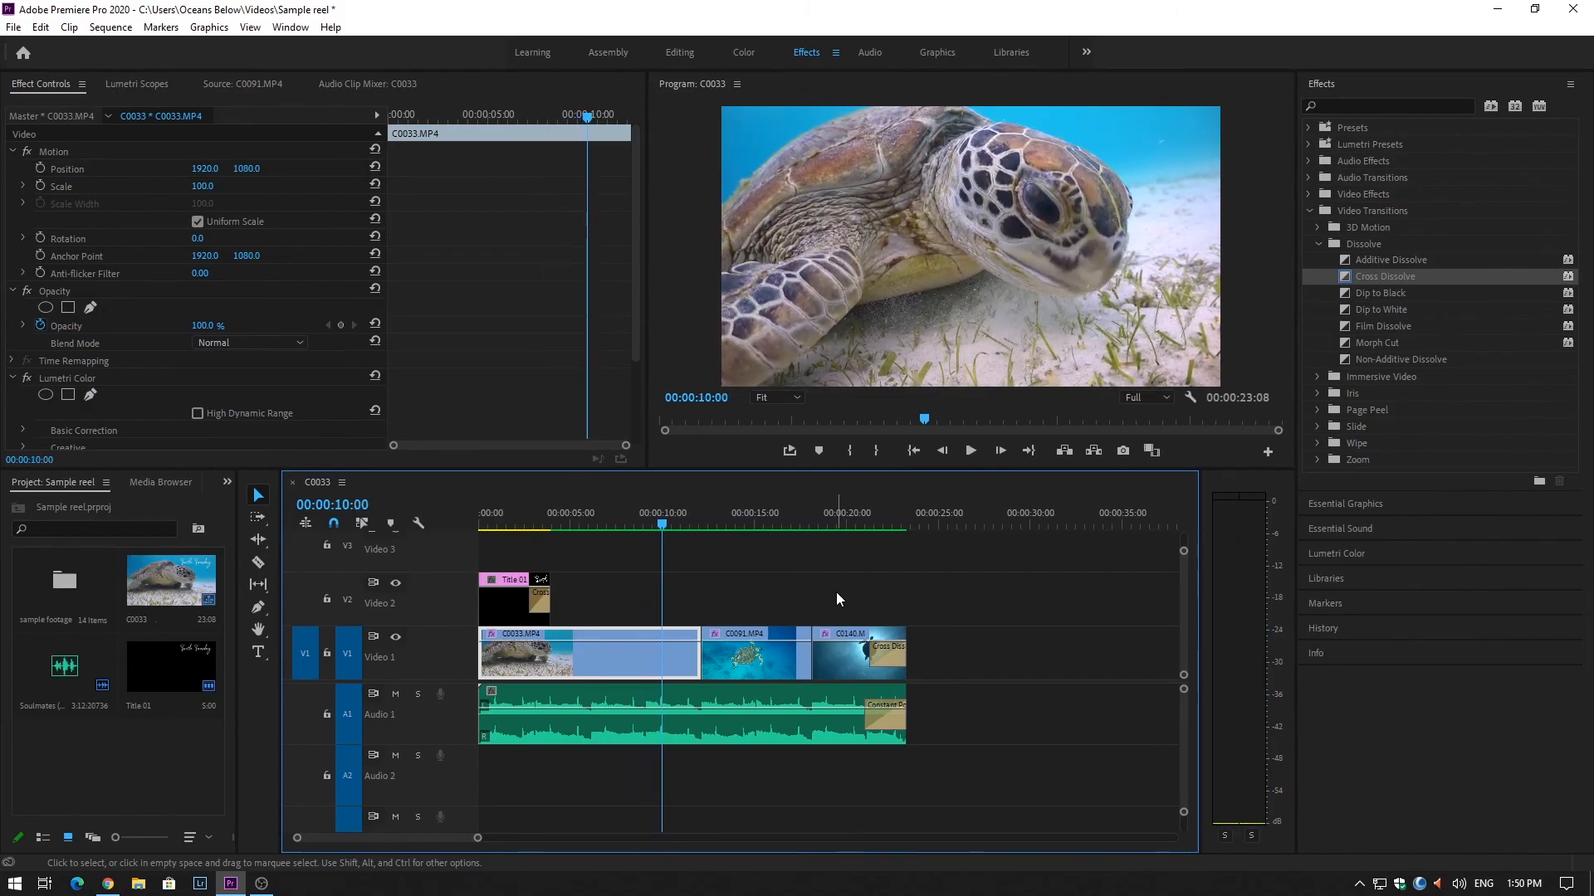
Save the project and review the Auto Save preferences for the save interval and maximum project versions
key(ctrl+s)
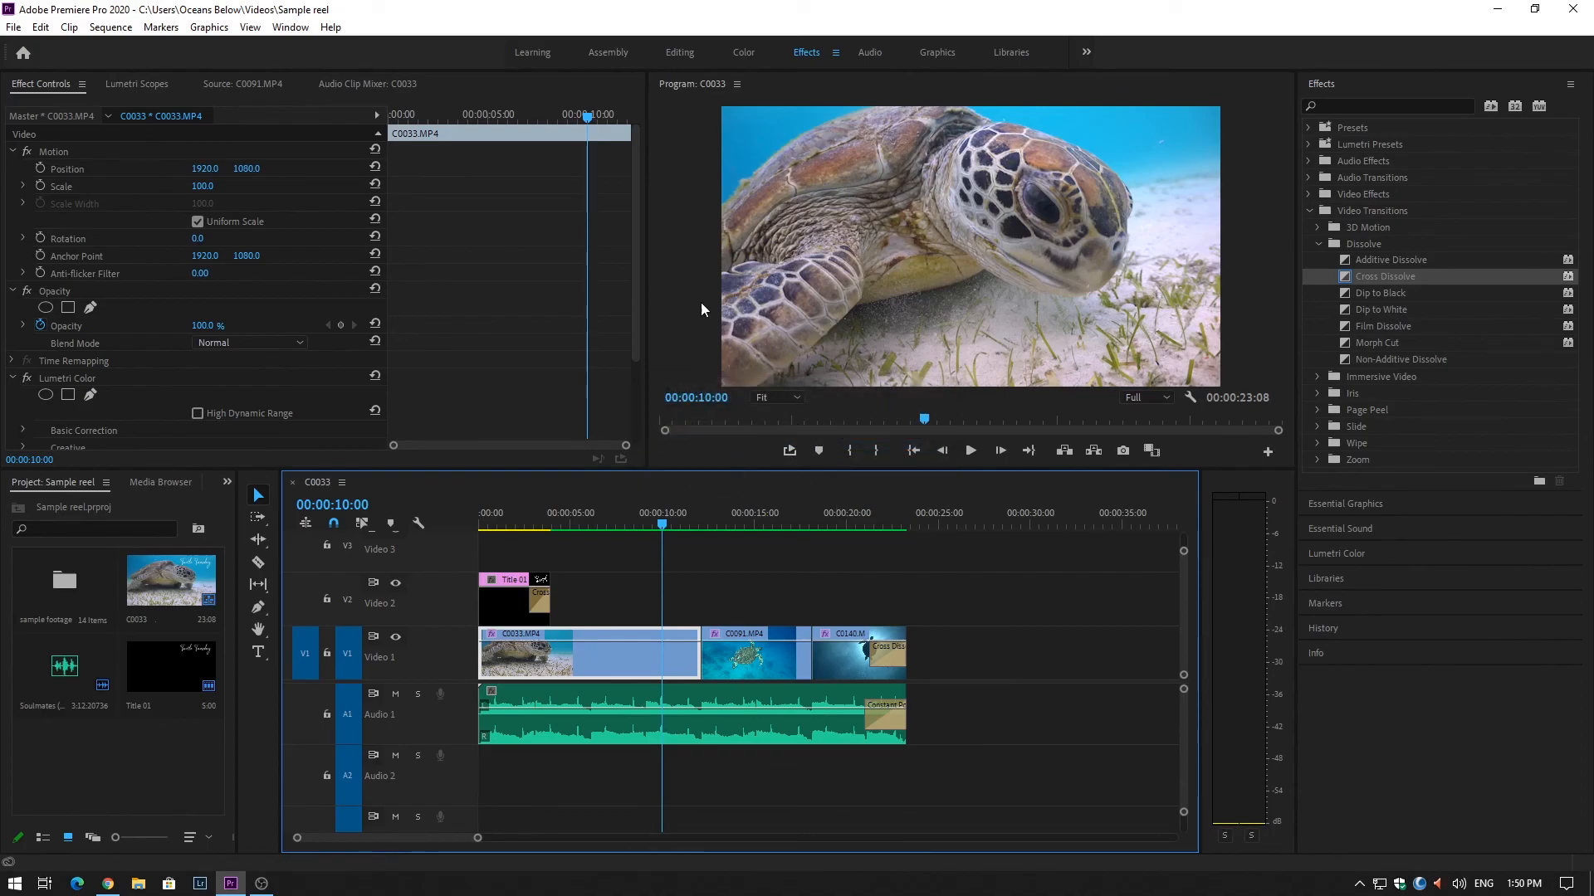
click(16, 29)
mouse_move(35, 33)
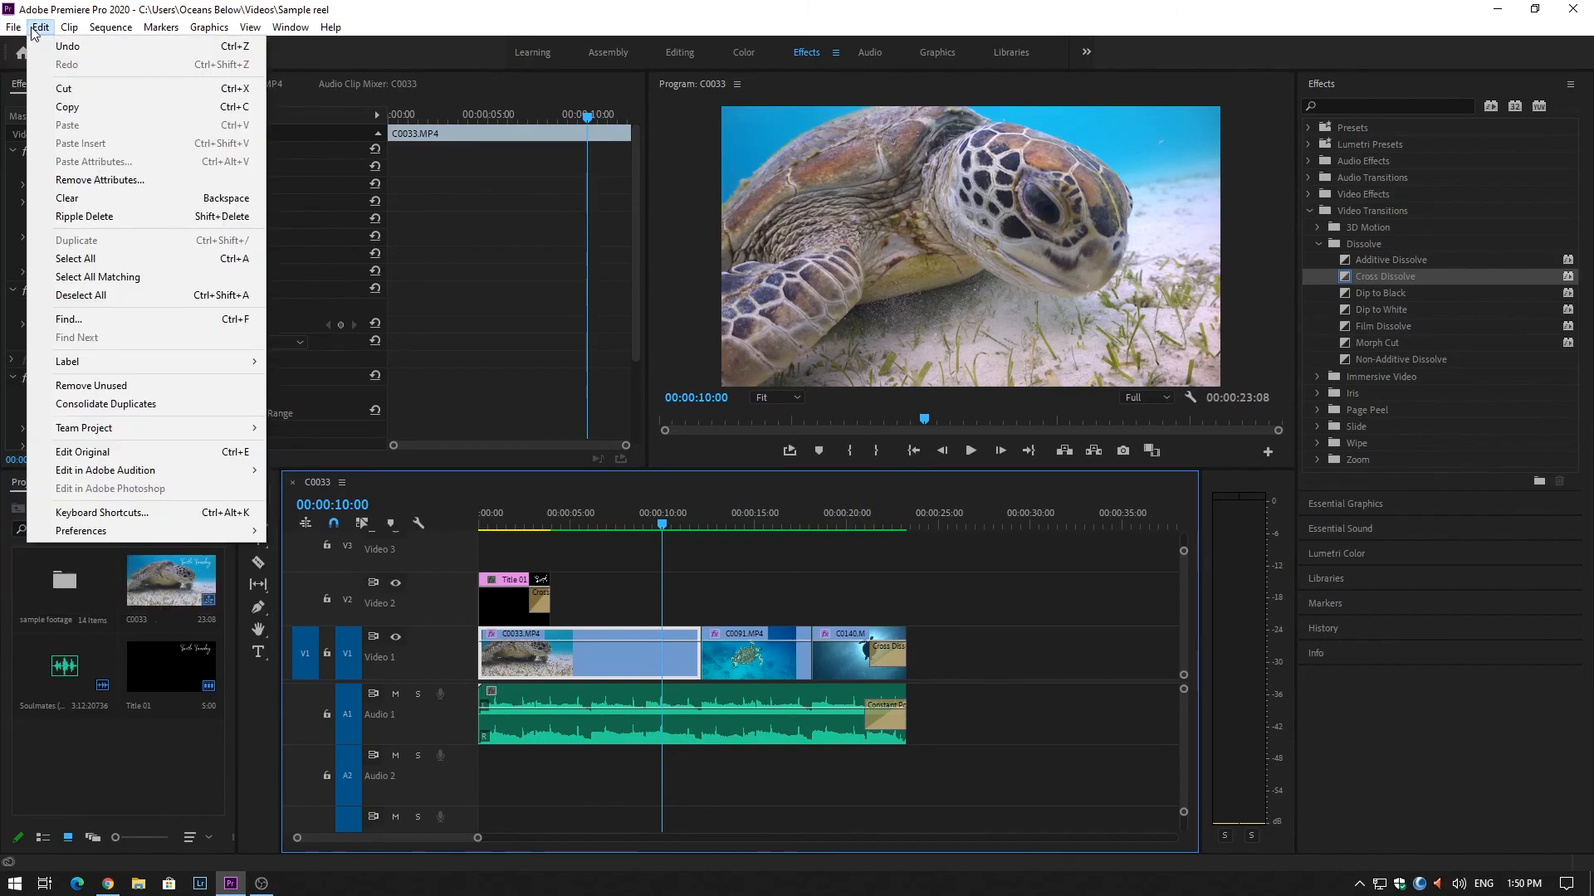
mouse_move(156, 540)
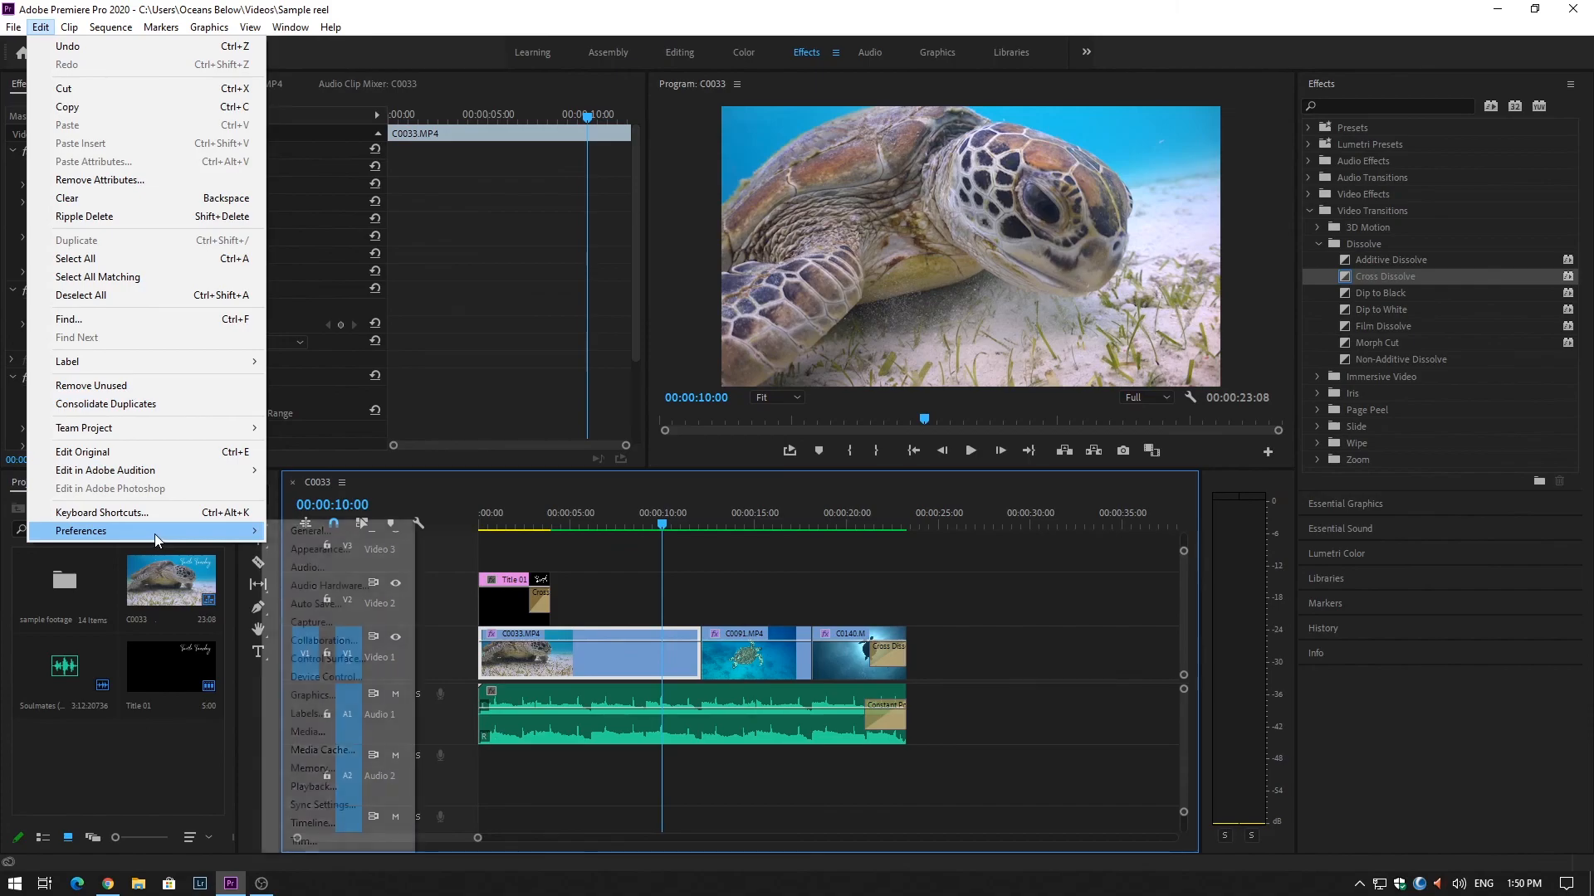
click(332, 605)
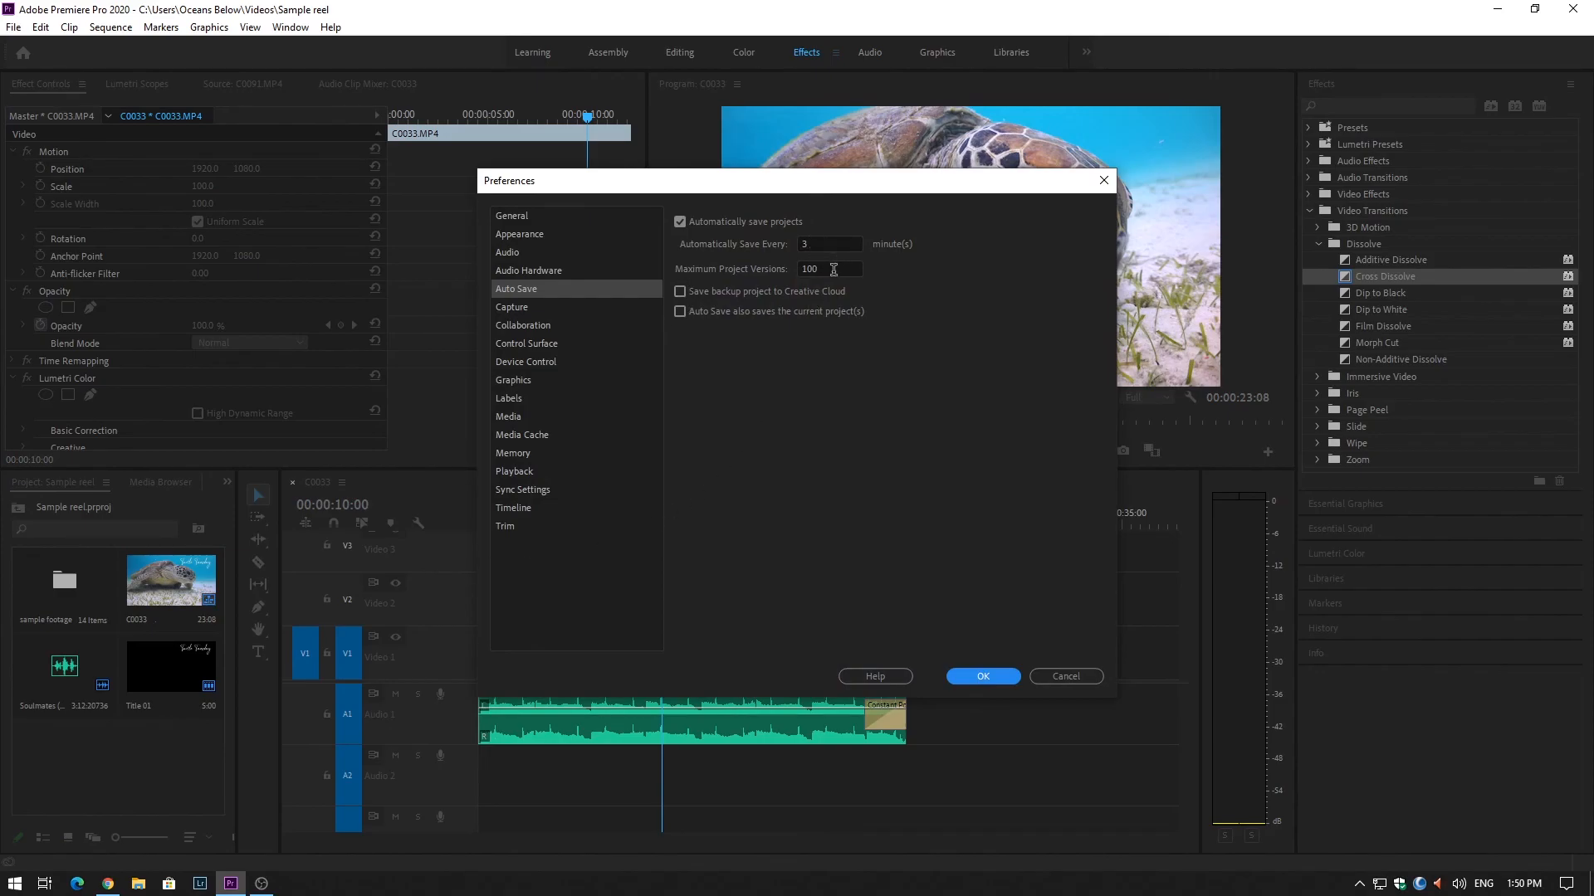
click(983, 676)
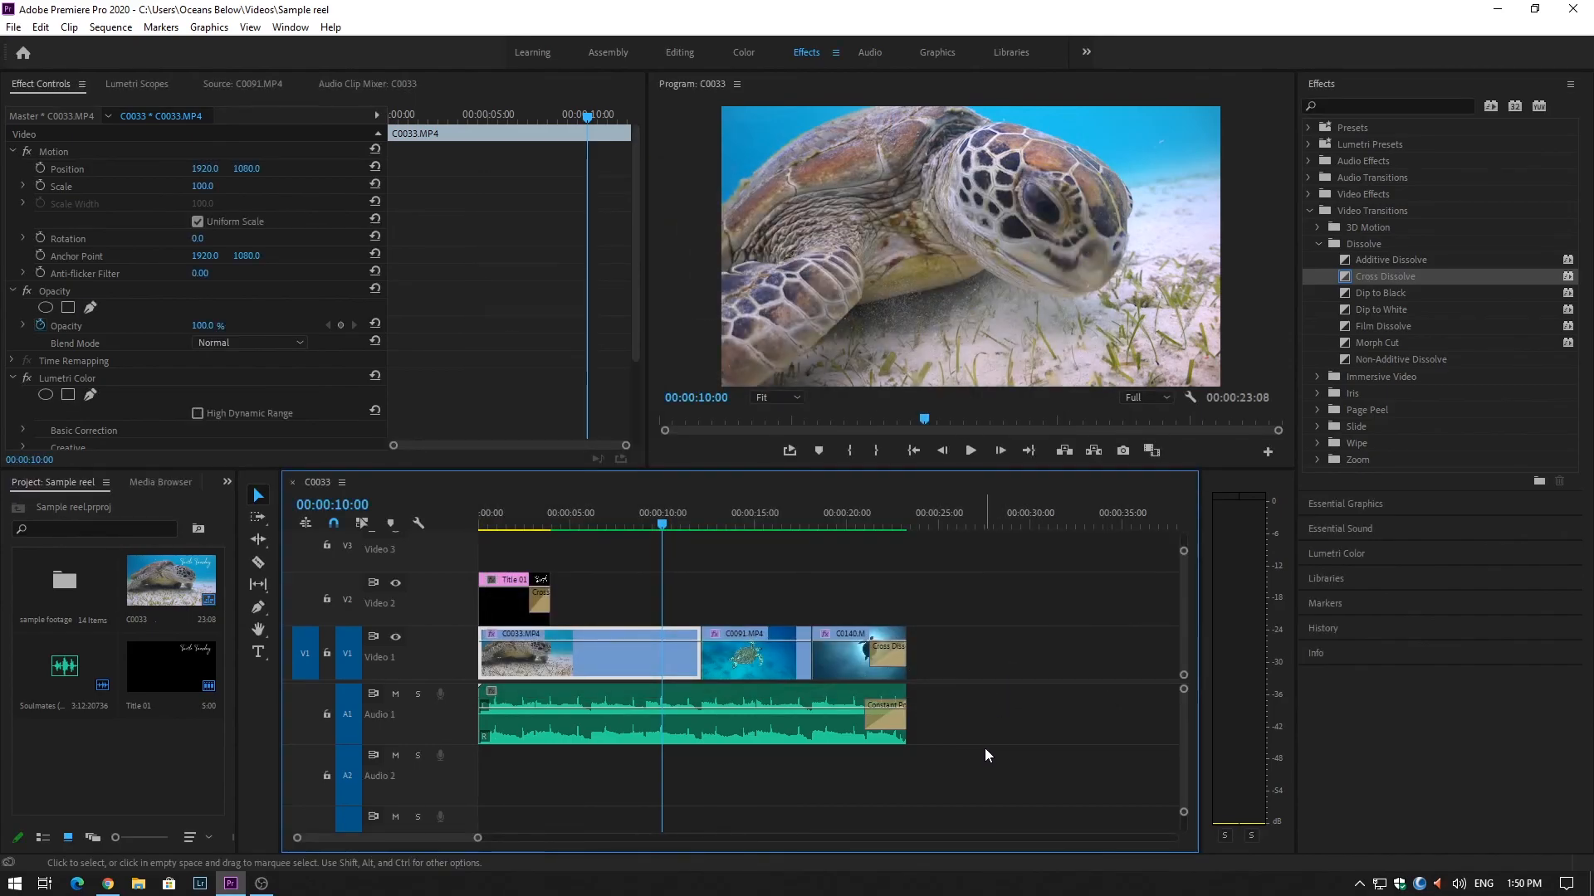
key(ctrl+s)
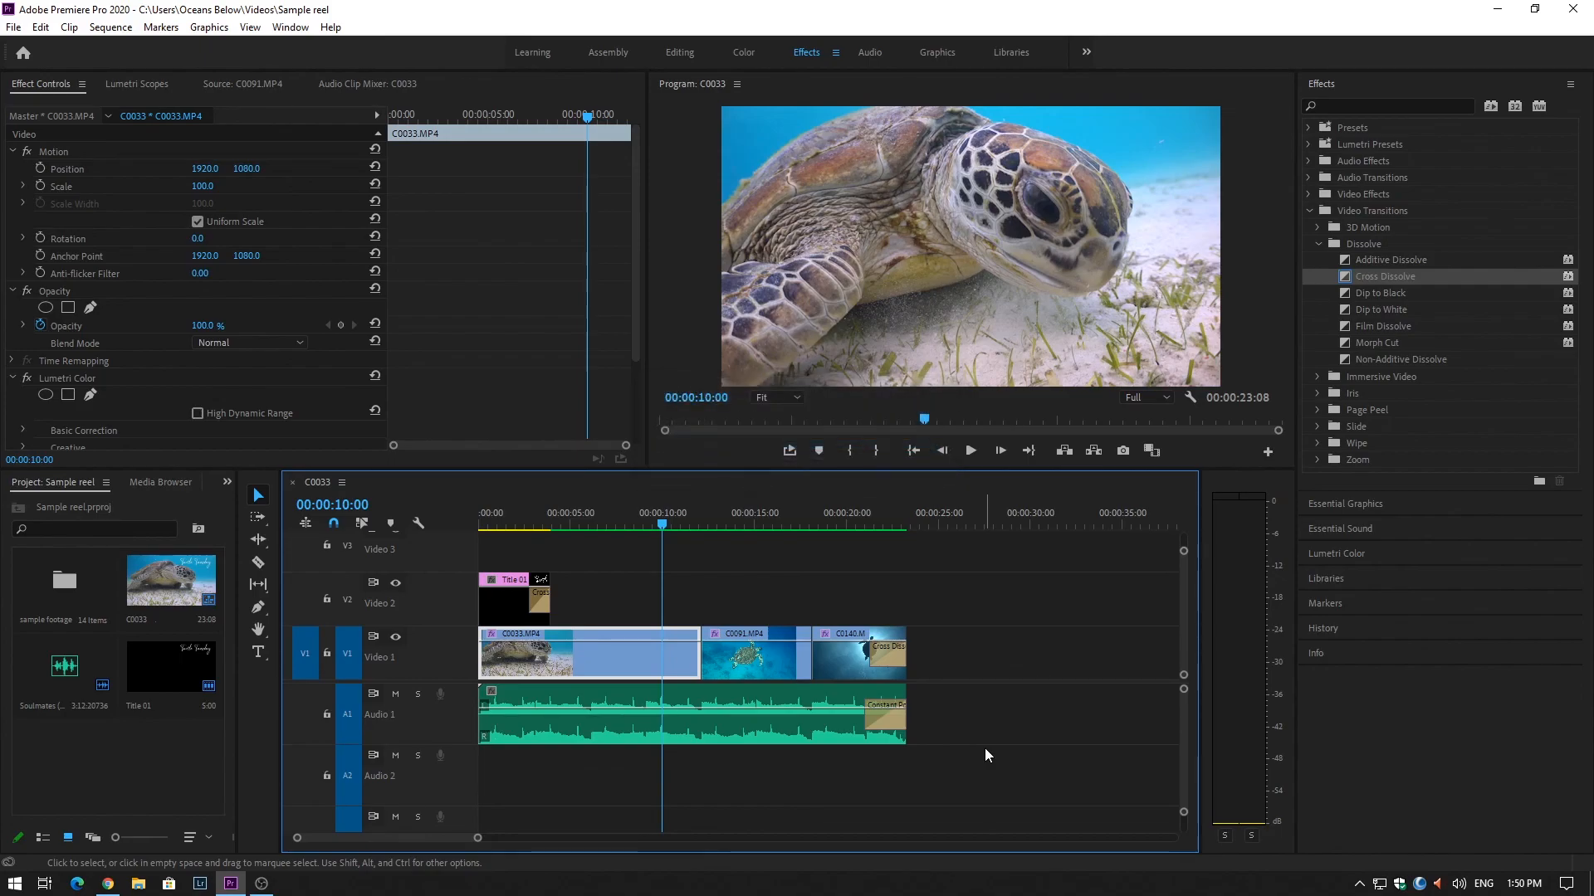